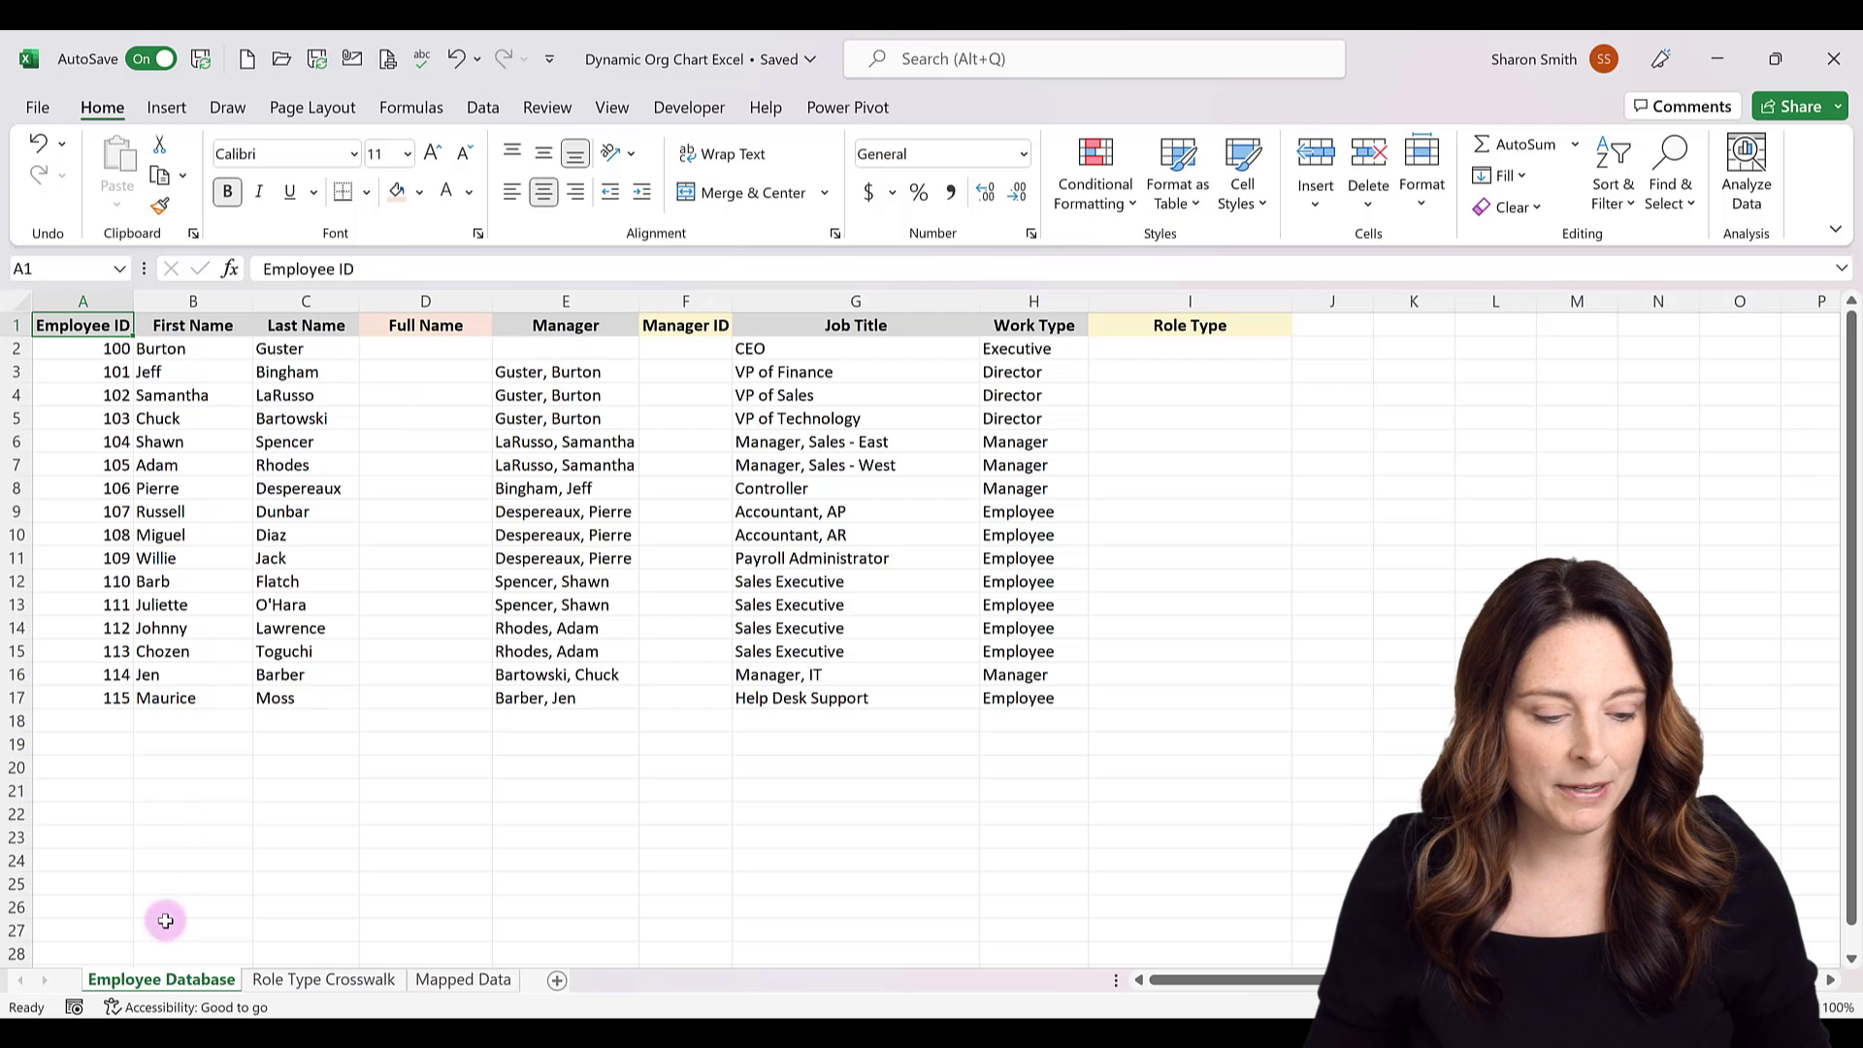
- Duplicate the Employee Database sheet as Employee Database (2), placed at the end of the workbook
{"action": "right_click", "coordinate": [194, 982]}
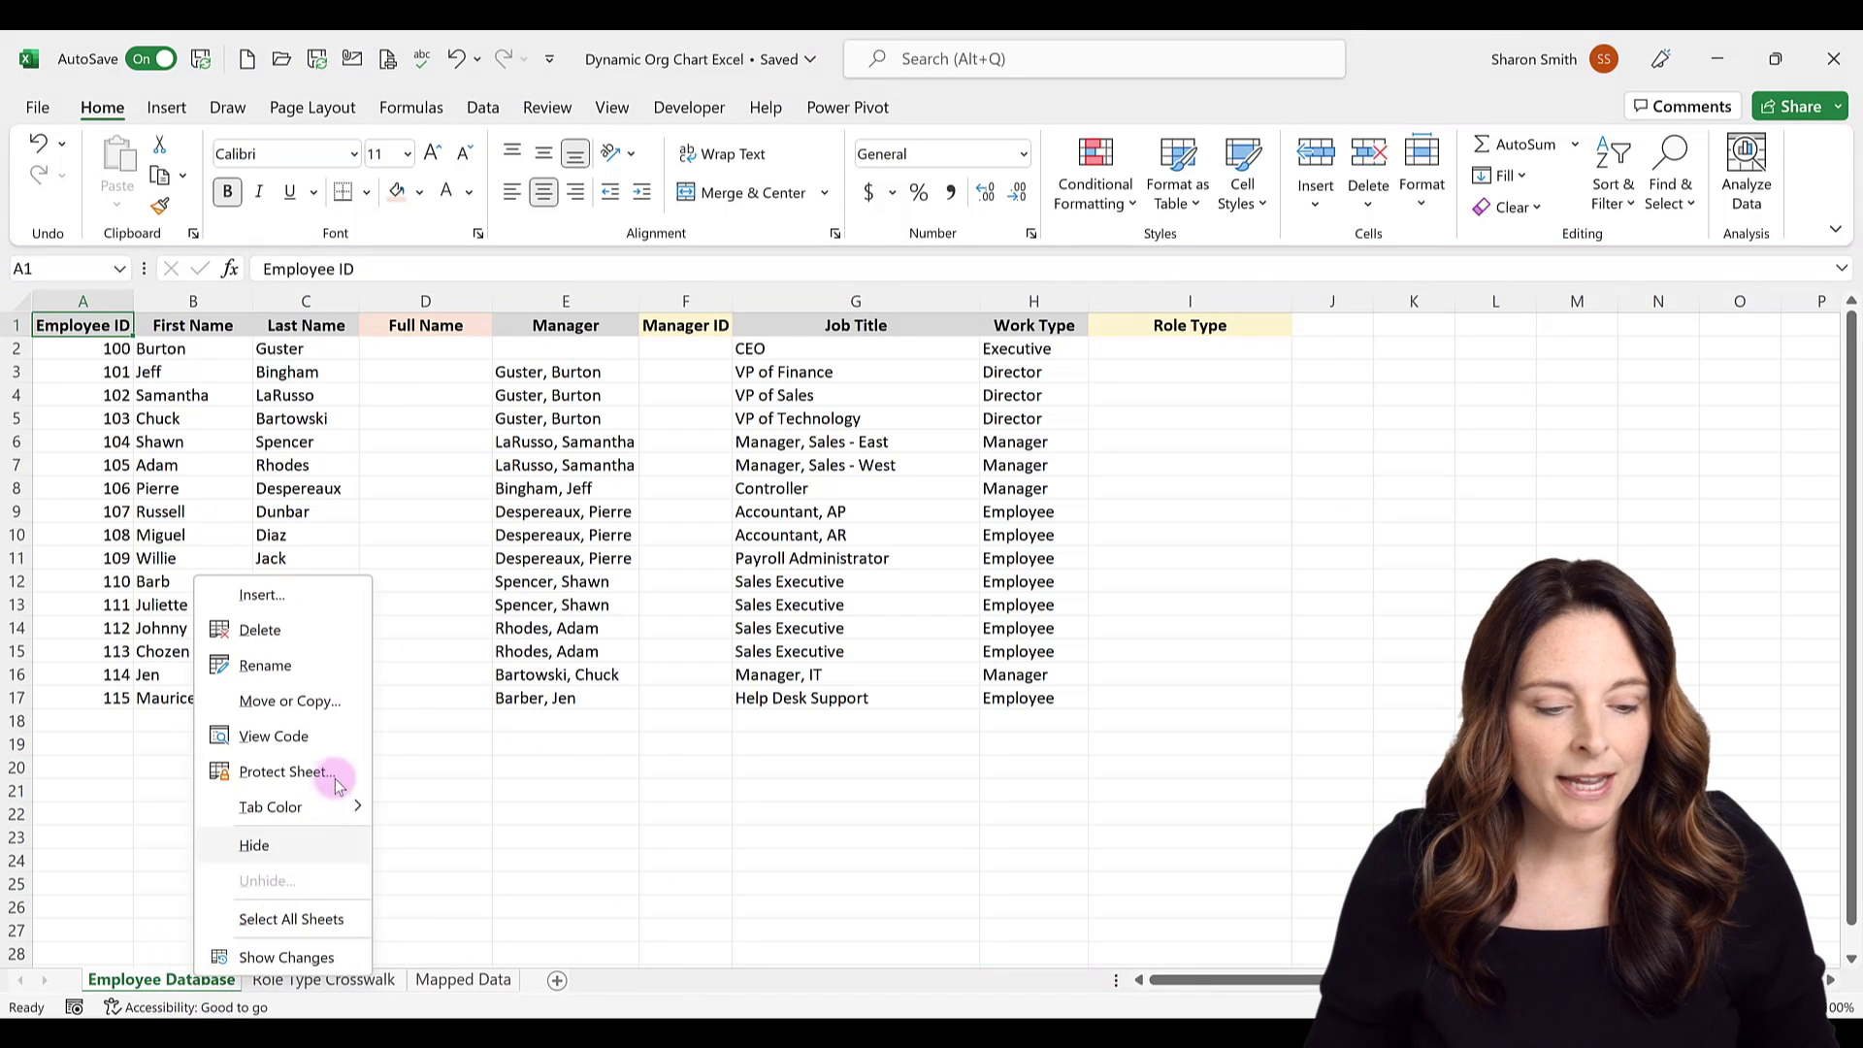
{"action": "left_click", "coordinate": [329, 702]}
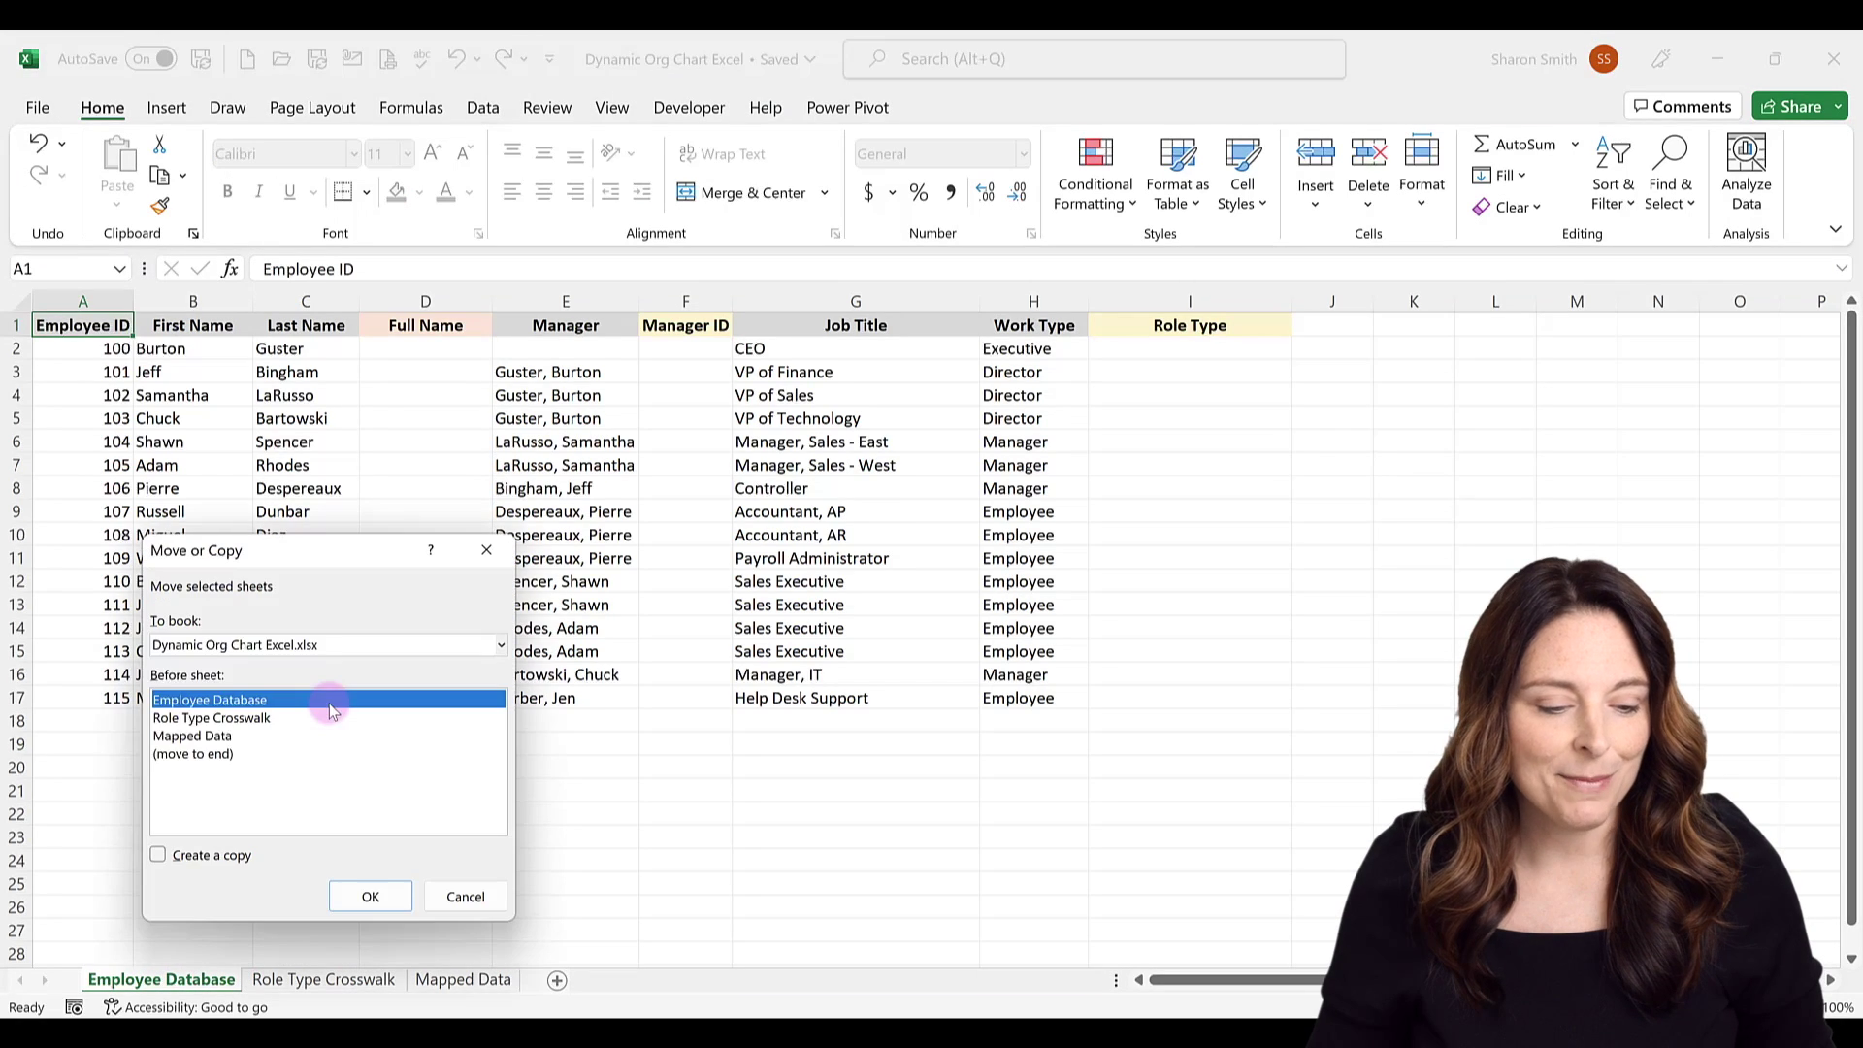
{"action": "left_click", "coordinate": [224, 753]}
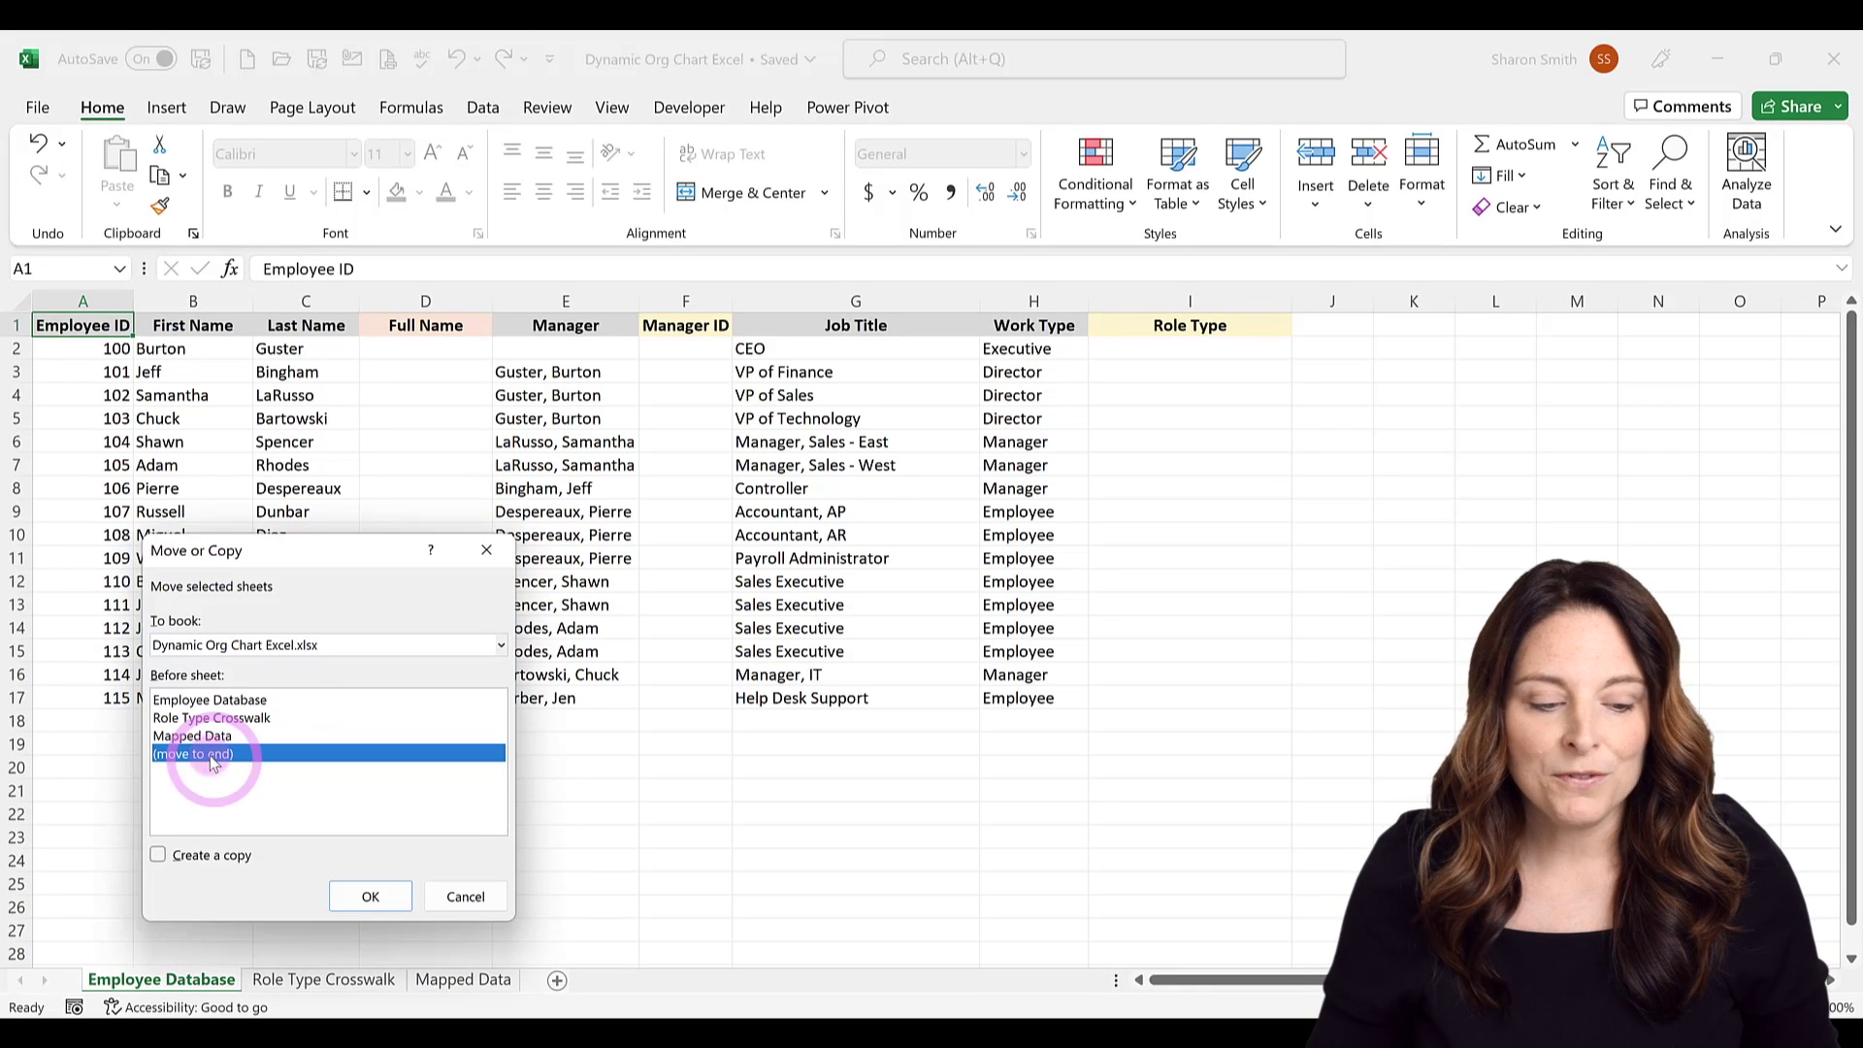
{"action": "left_click", "coordinate": [159, 855]}
{"action": "left_click", "coordinate": [372, 896]}
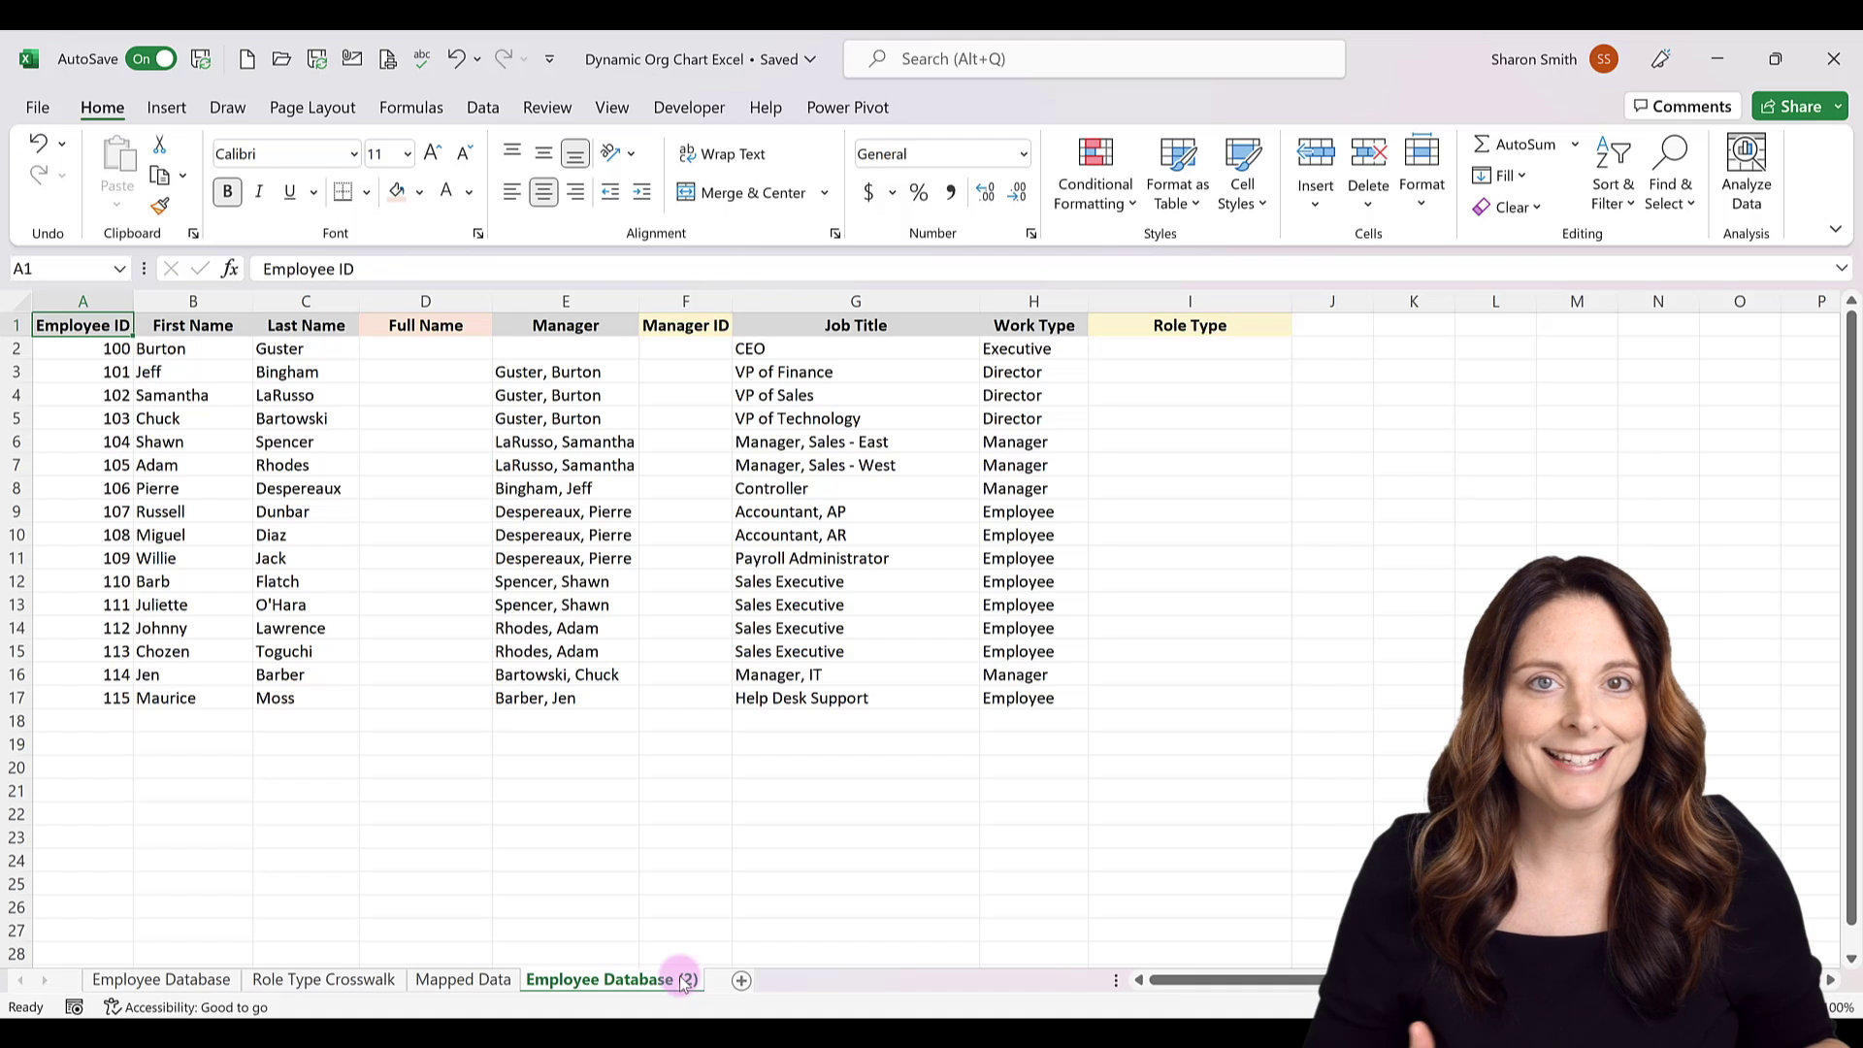
- Add a blank Sheet9 and install the Microsoft Visio Data Visualizer add-in, accepting its license terms
{"action": "left_click", "coordinate": [161, 979]}
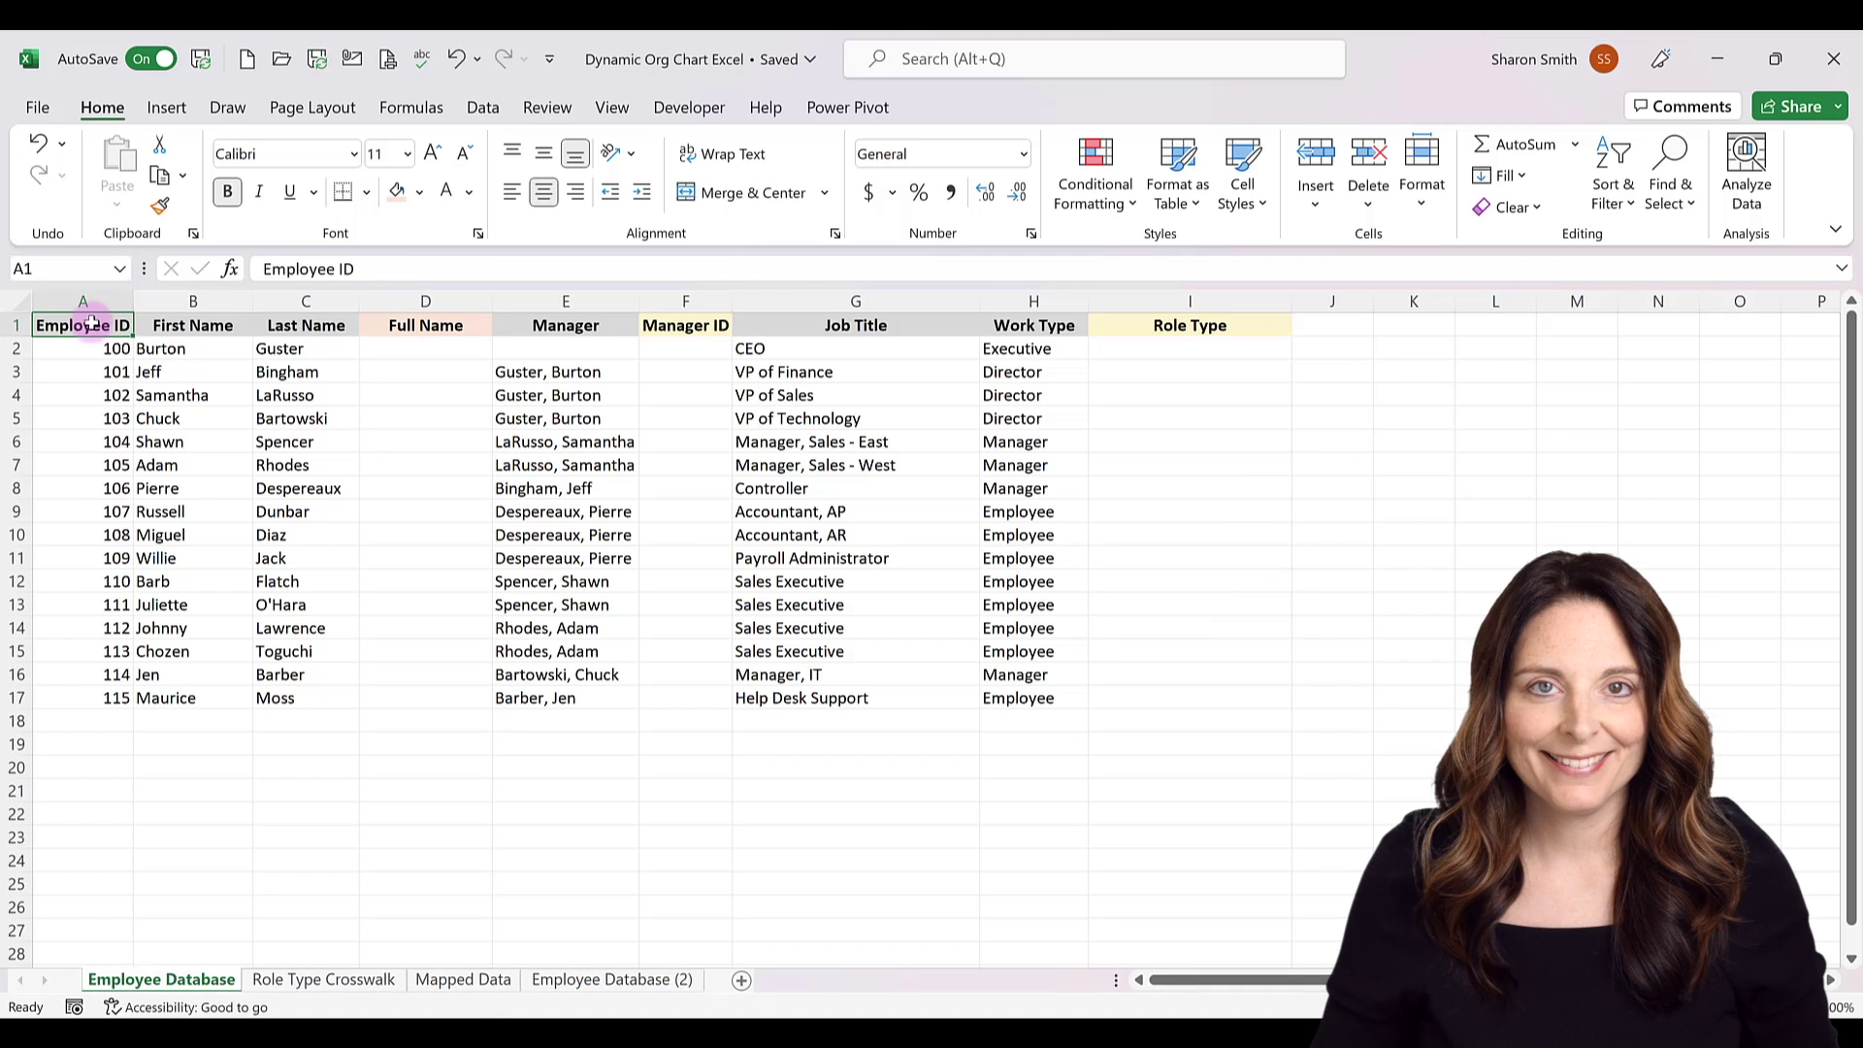
{"action": "left_click", "coordinate": [741, 979]}
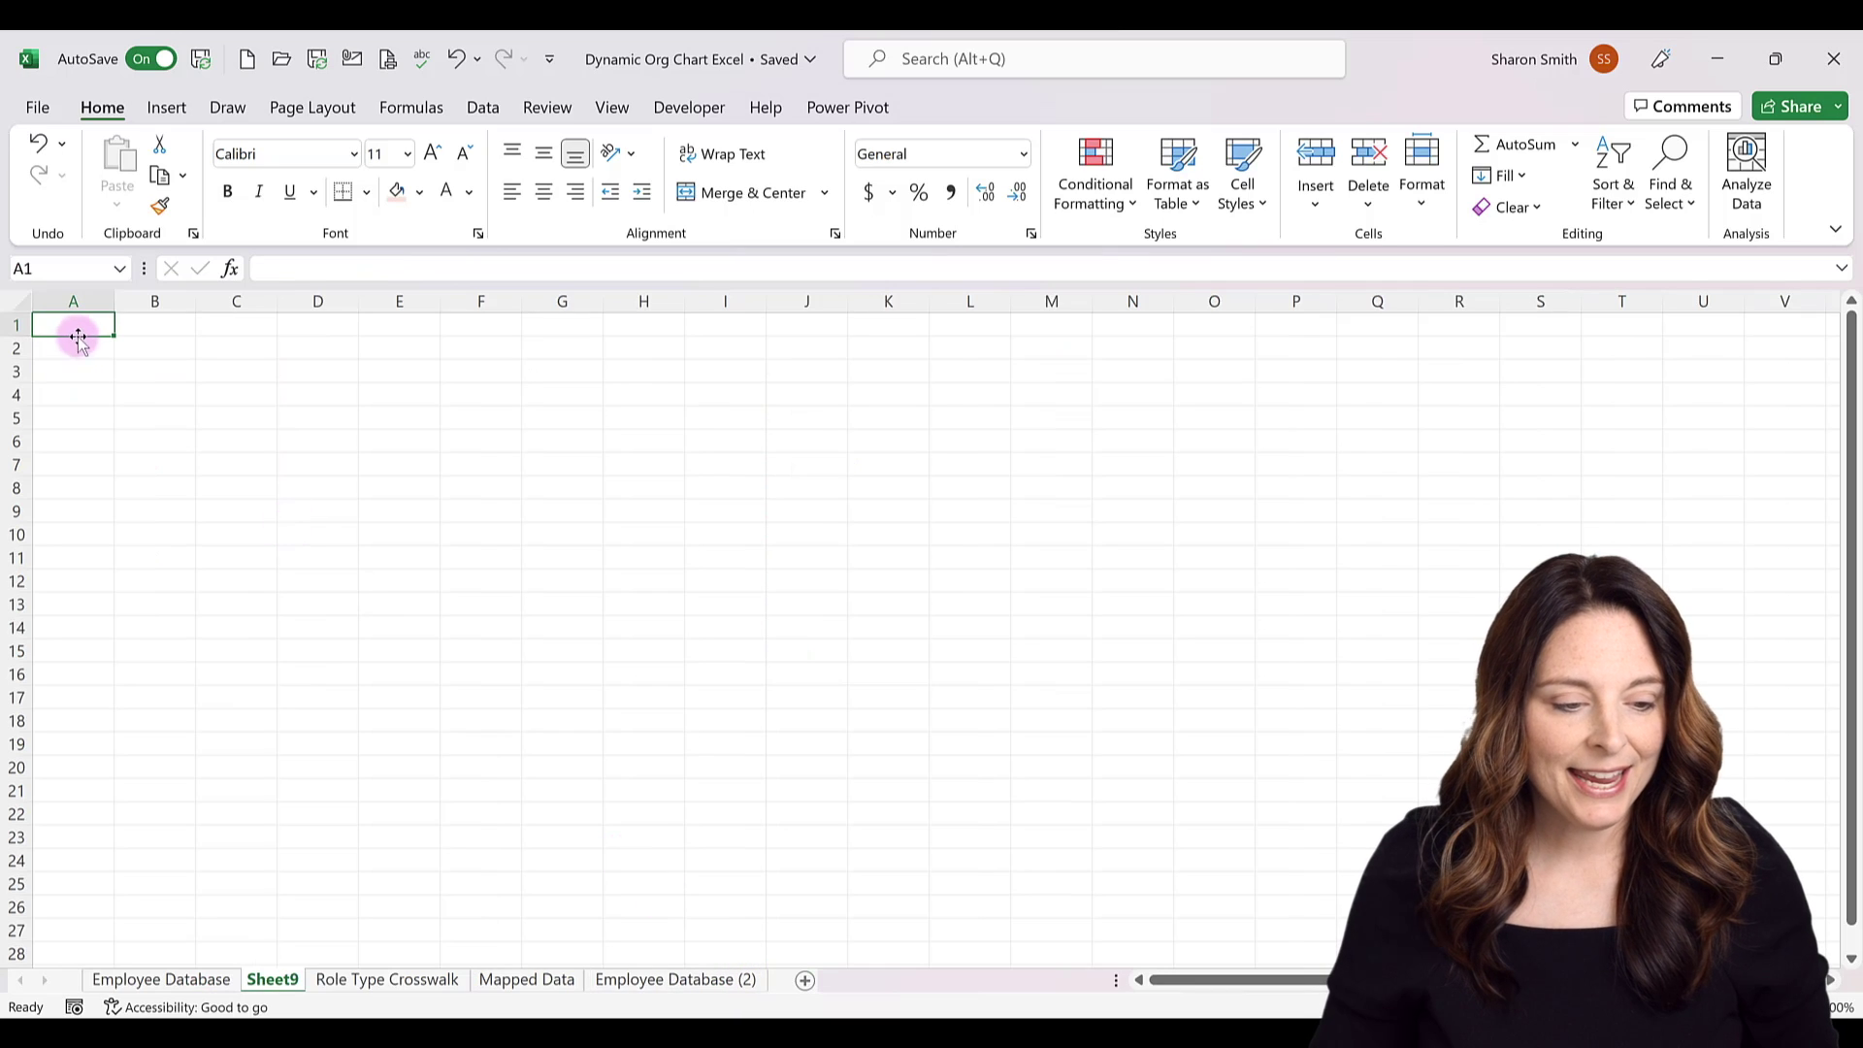
{"action": "left_click", "coordinate": [167, 109]}
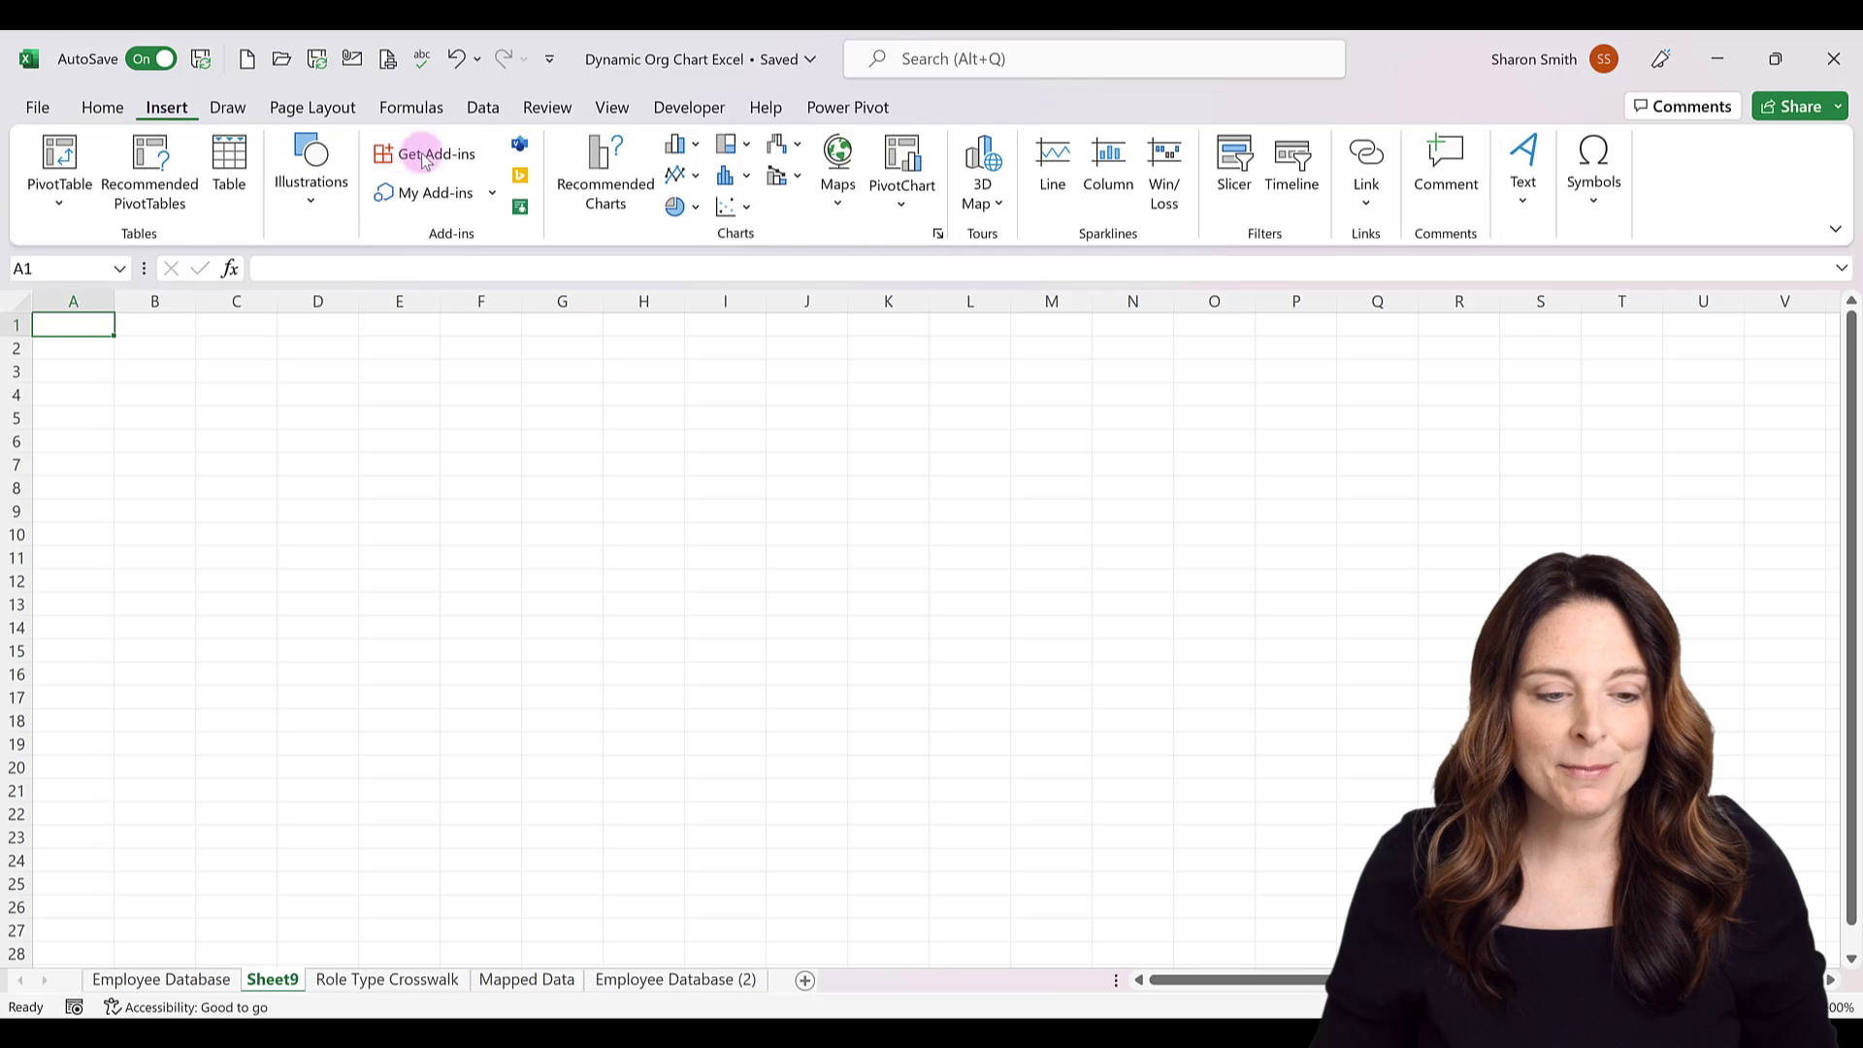
{"action": "left_click", "coordinate": [474, 161]}
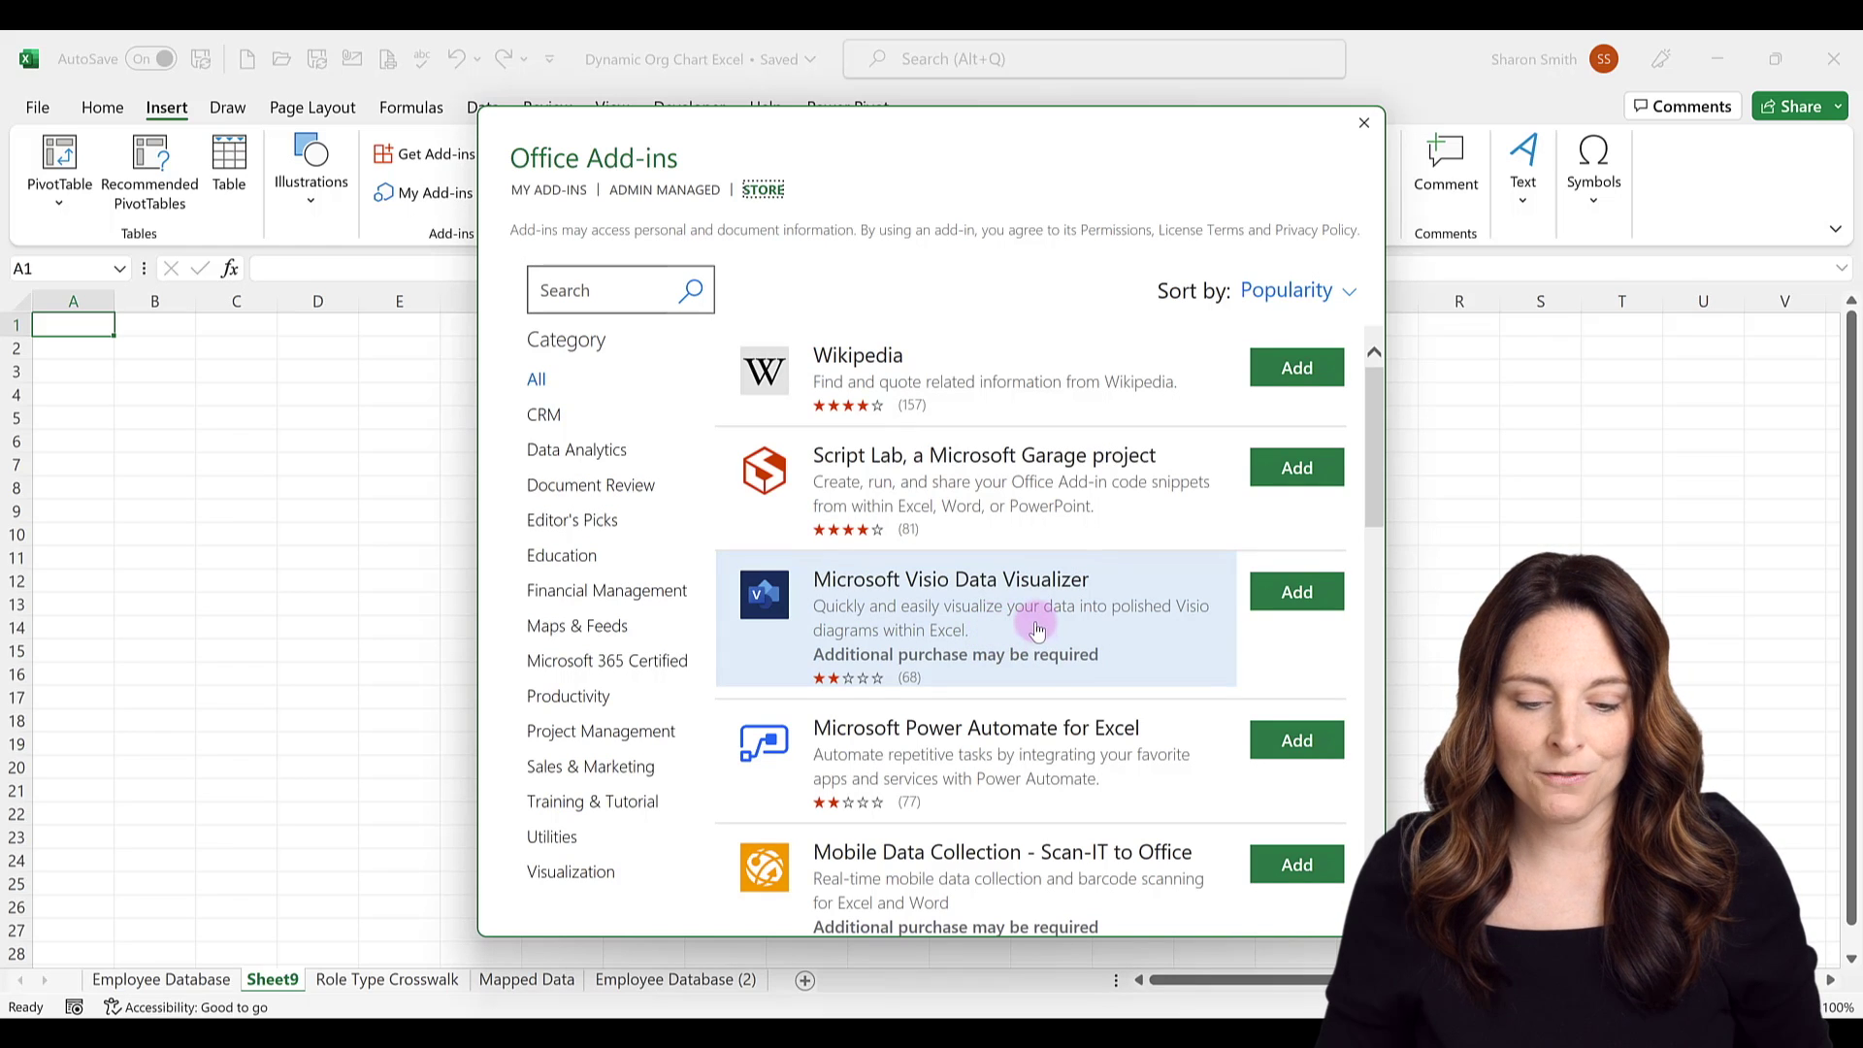
{"action": "left_click", "coordinate": [554, 294]}
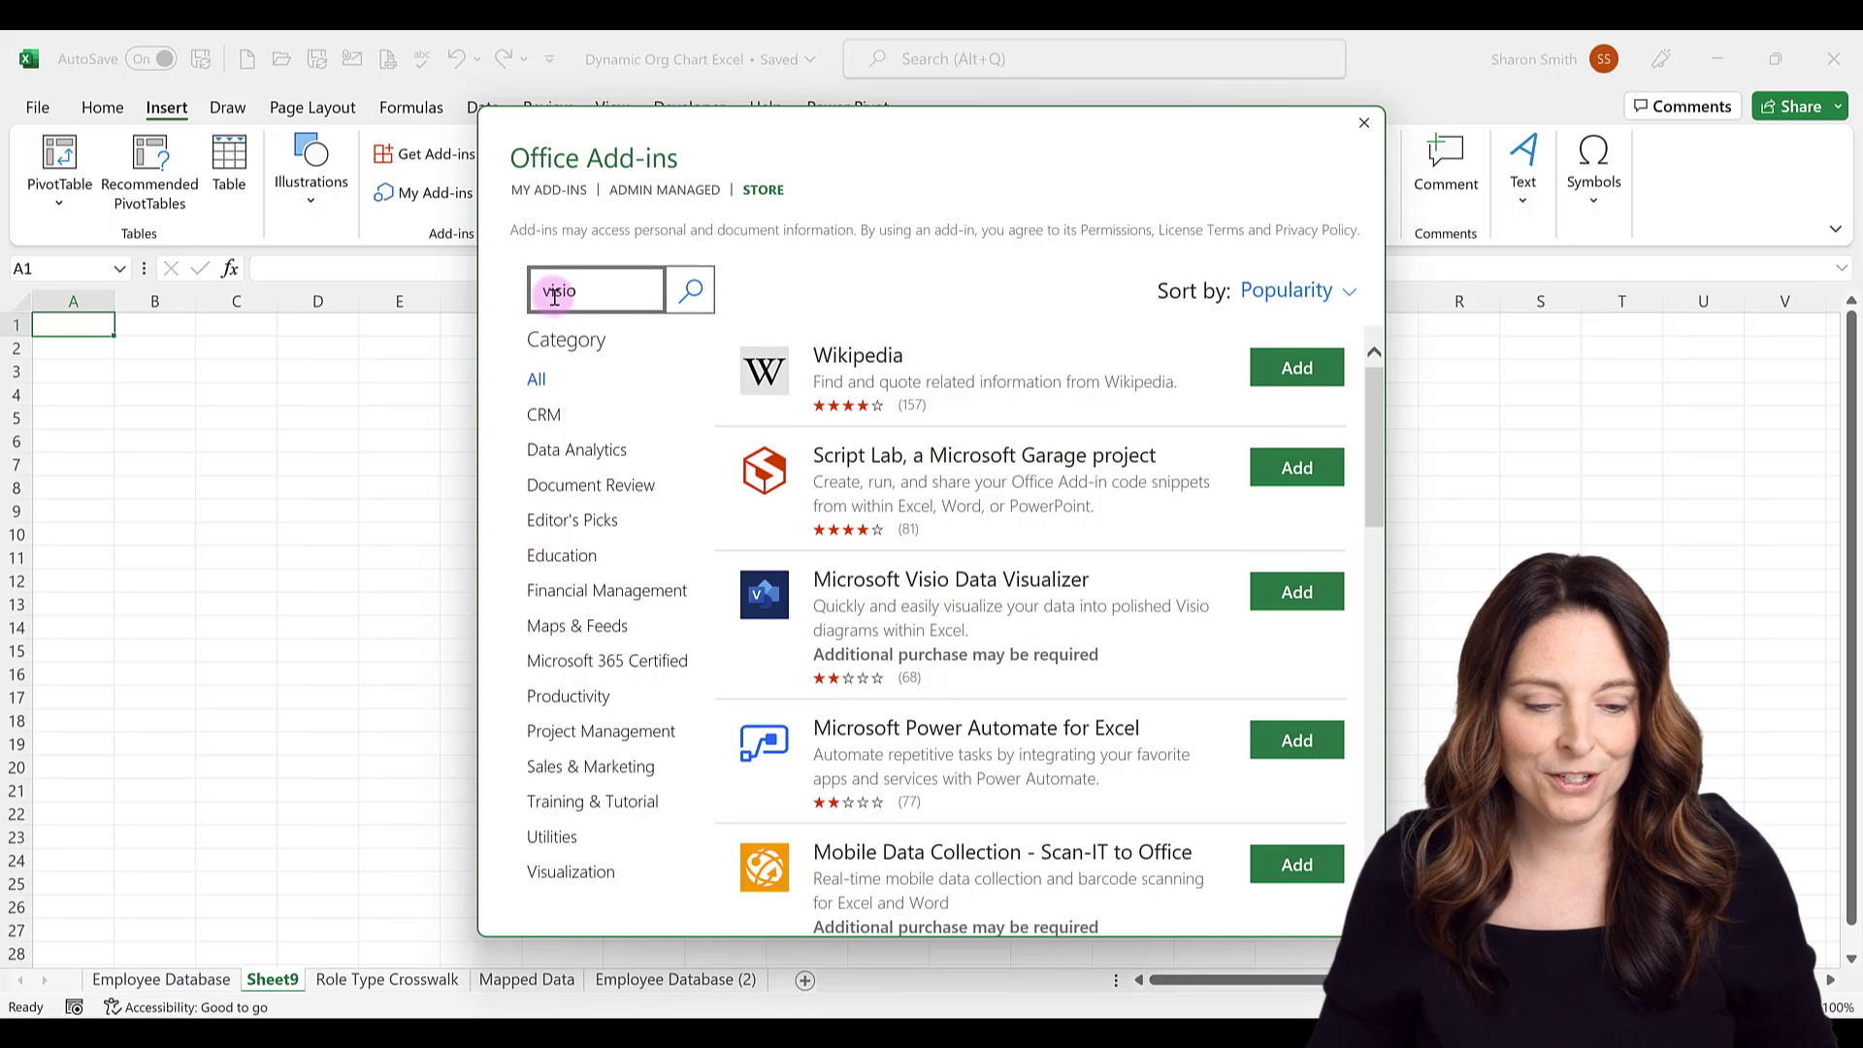
{"action": "key", "text": "Return"}
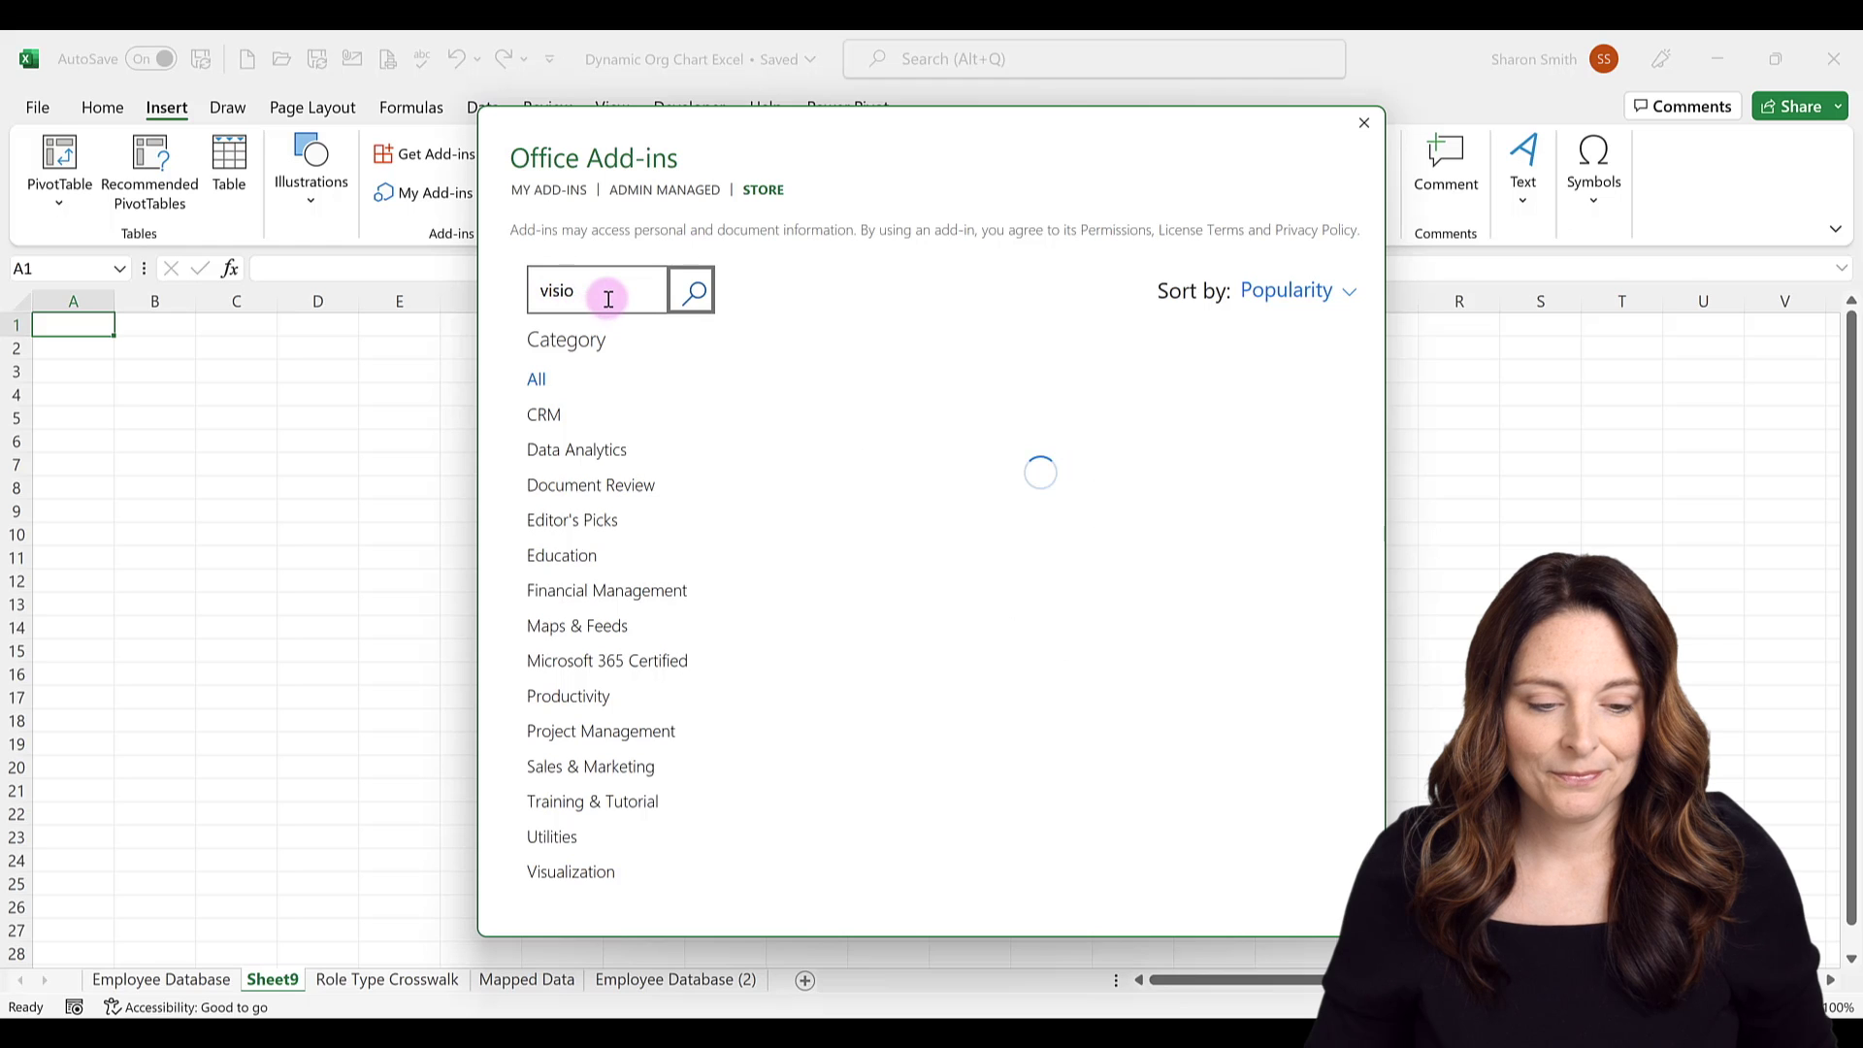
{"action": "left_click", "coordinate": [1297, 369]}
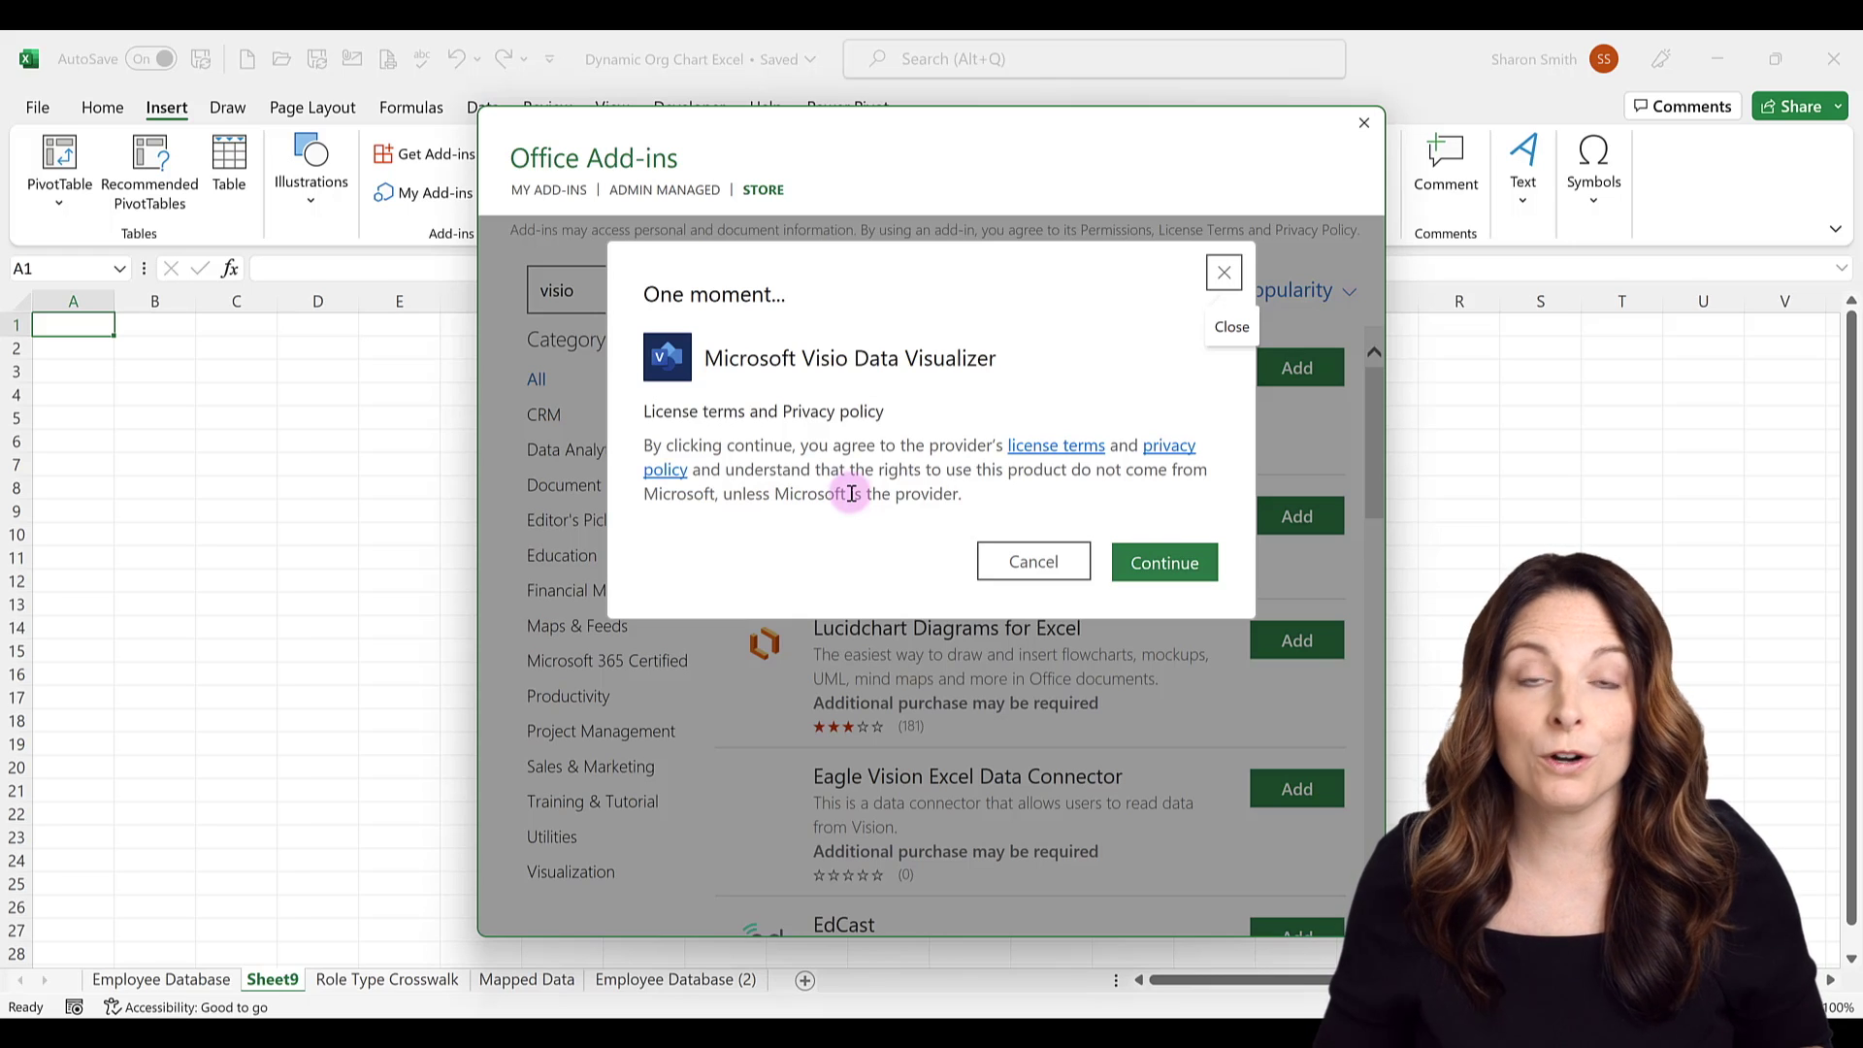
{"action": "left_click", "coordinate": [1154, 562]}
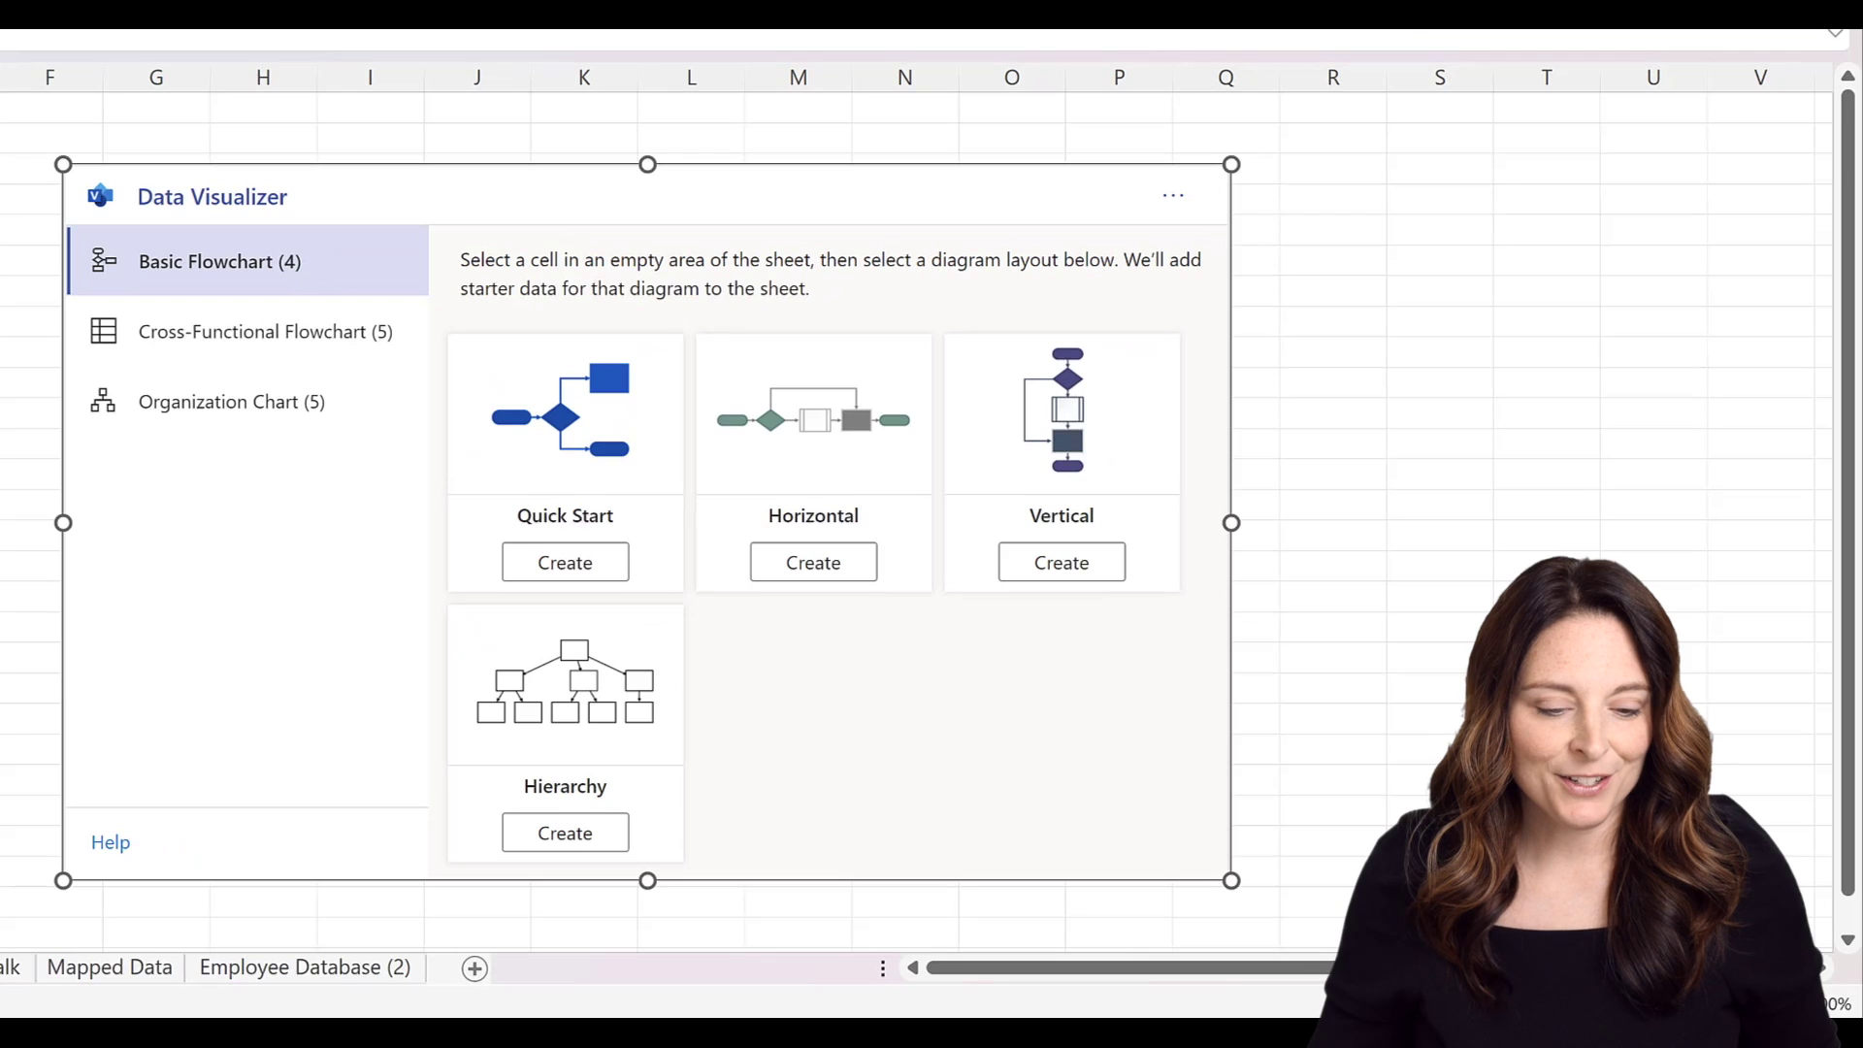
- Create a vertical organization chart from the Data Visualizer sample data and select its header row
{"action": "left_click", "coordinate": [278, 417]}
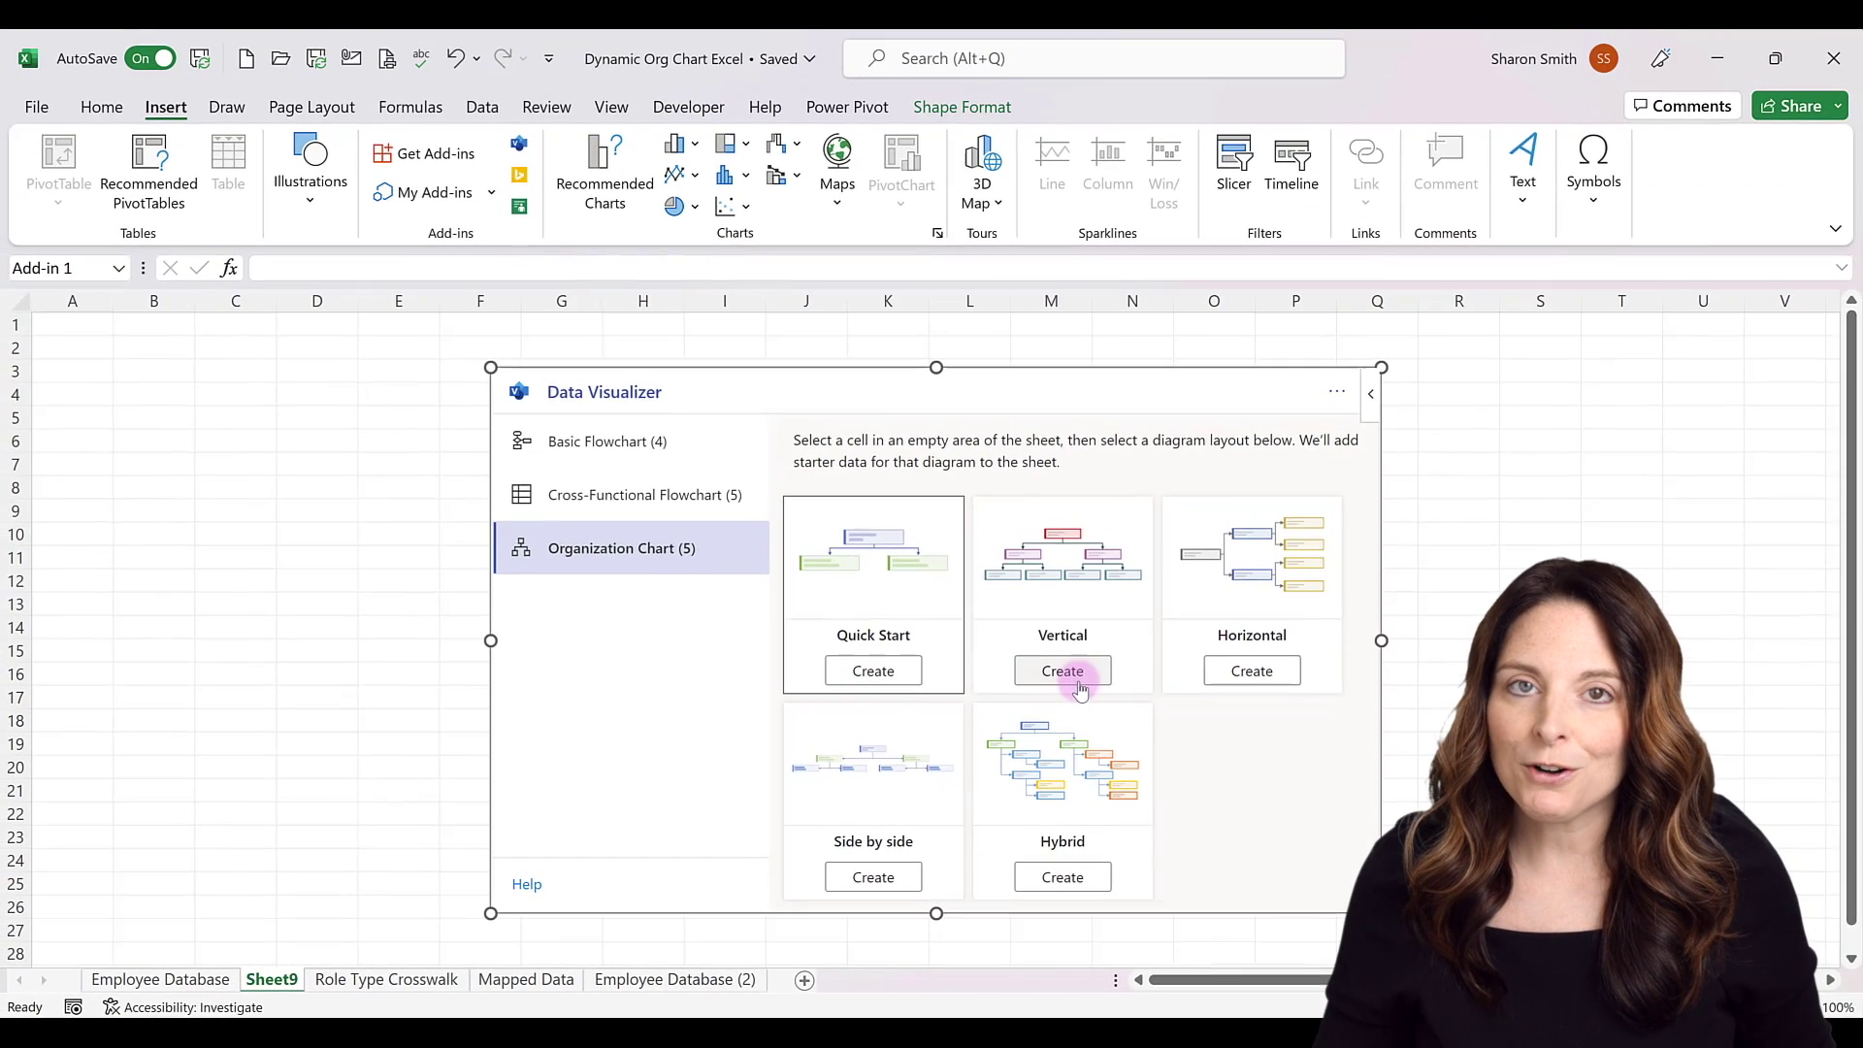
{"action": "left_click", "coordinate": [1080, 687]}
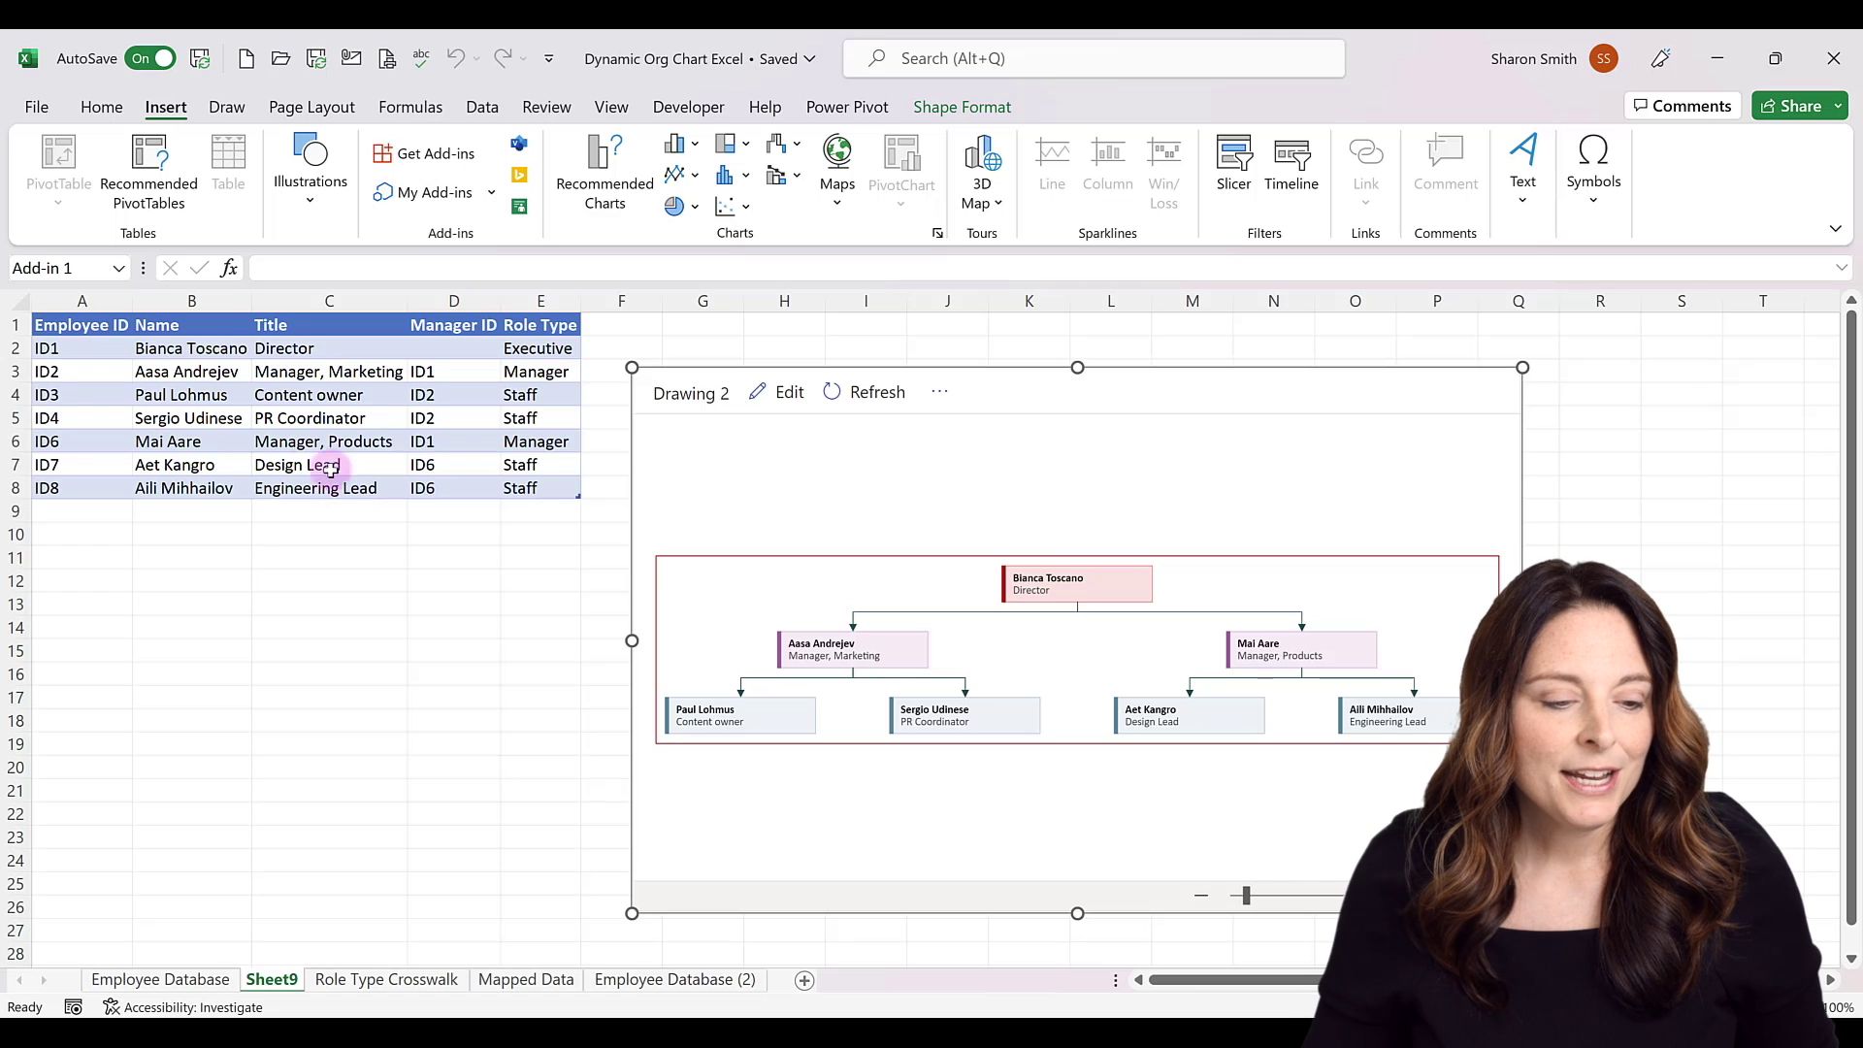
{"action": "left_click_drag", "start_coordinate": [87, 325], "coordinate": [540, 322]}
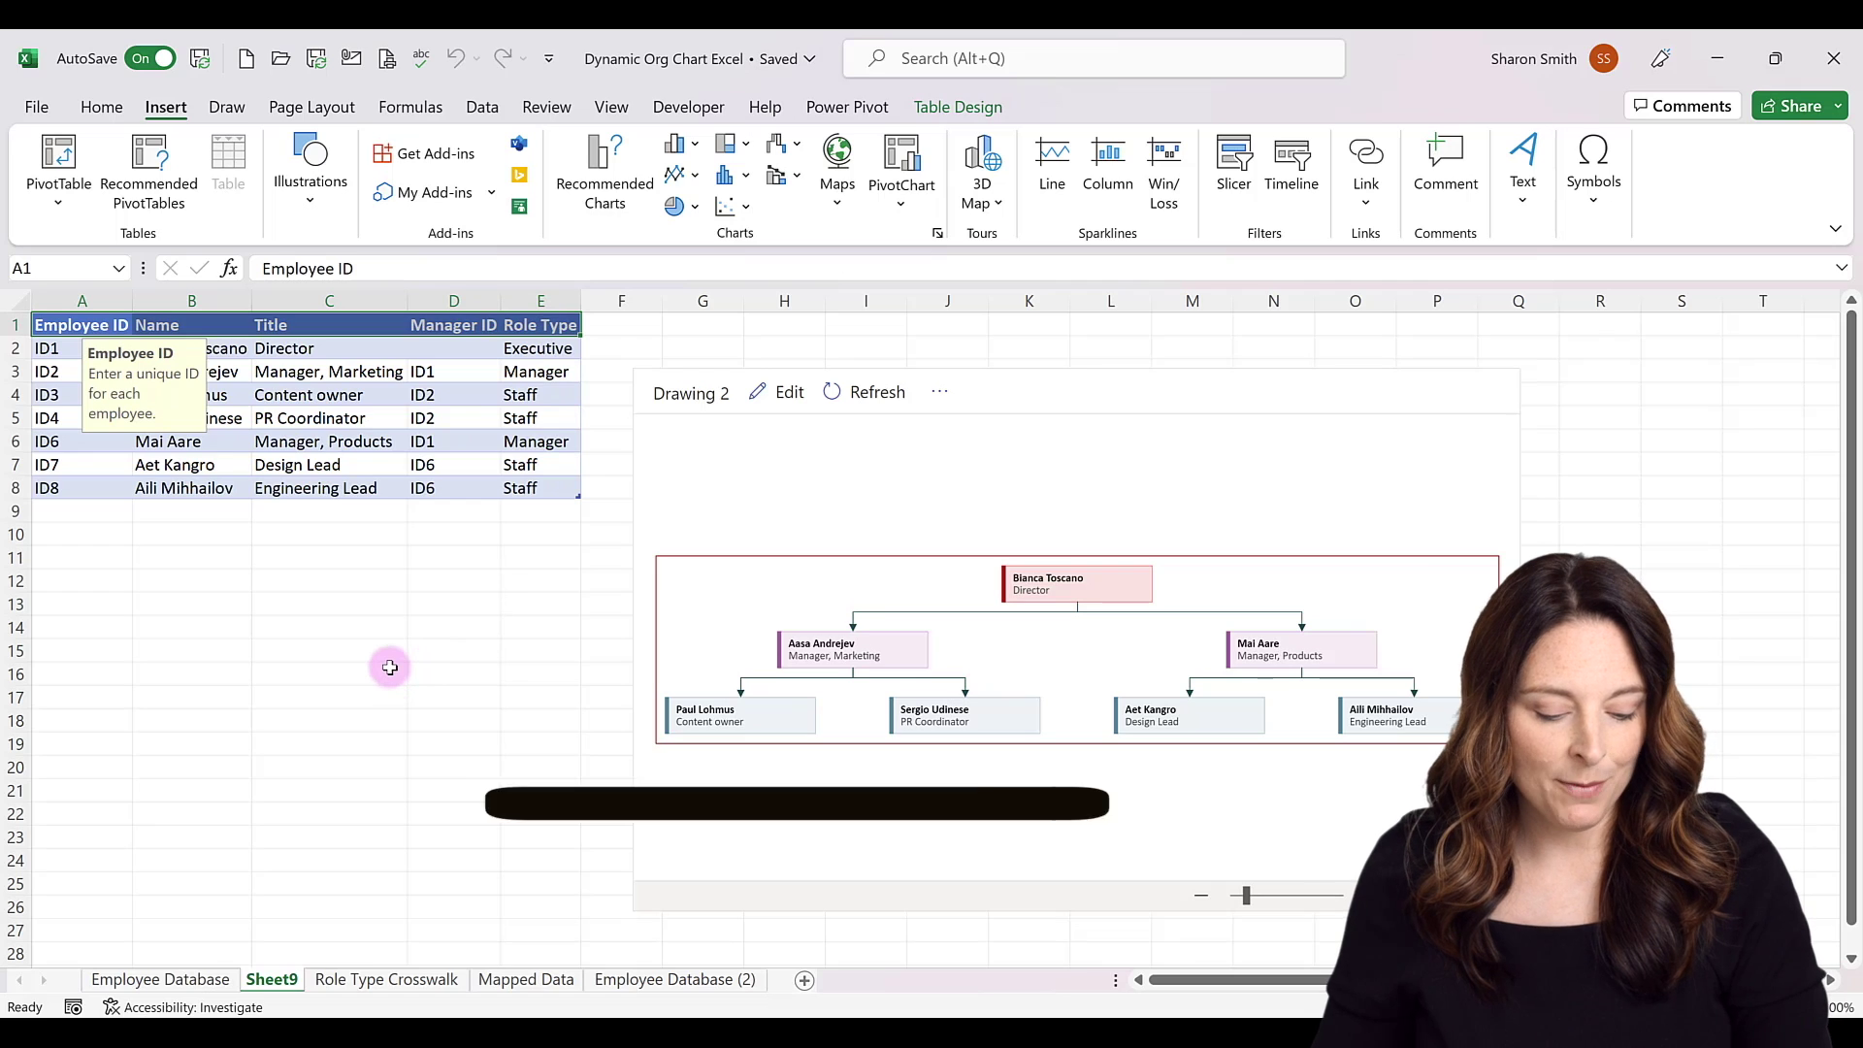
- Copy the sample headers (Employee ID, Name, Title, Manager ID, Role Type) onto Mapped Data, then return to Employee Database
{"action": "key", "text": "ctrl+c"}
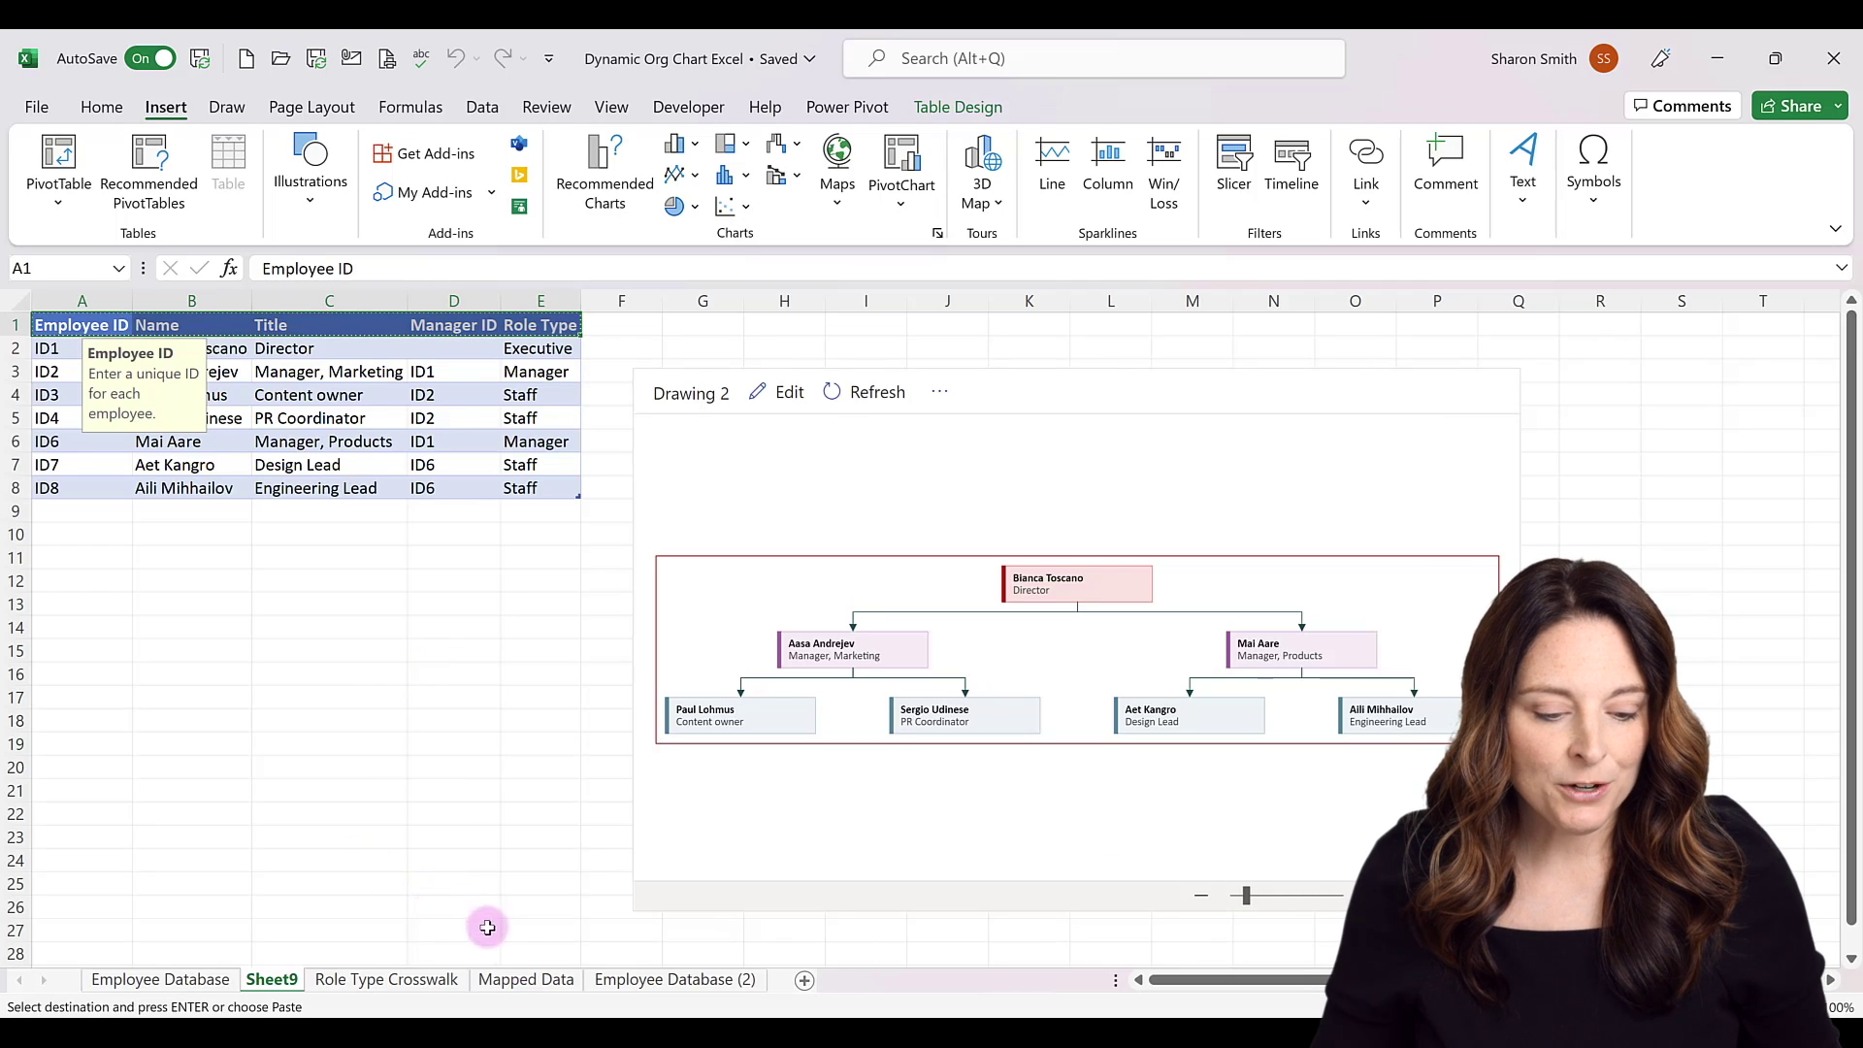
{"action": "left_click", "coordinate": [527, 980]}
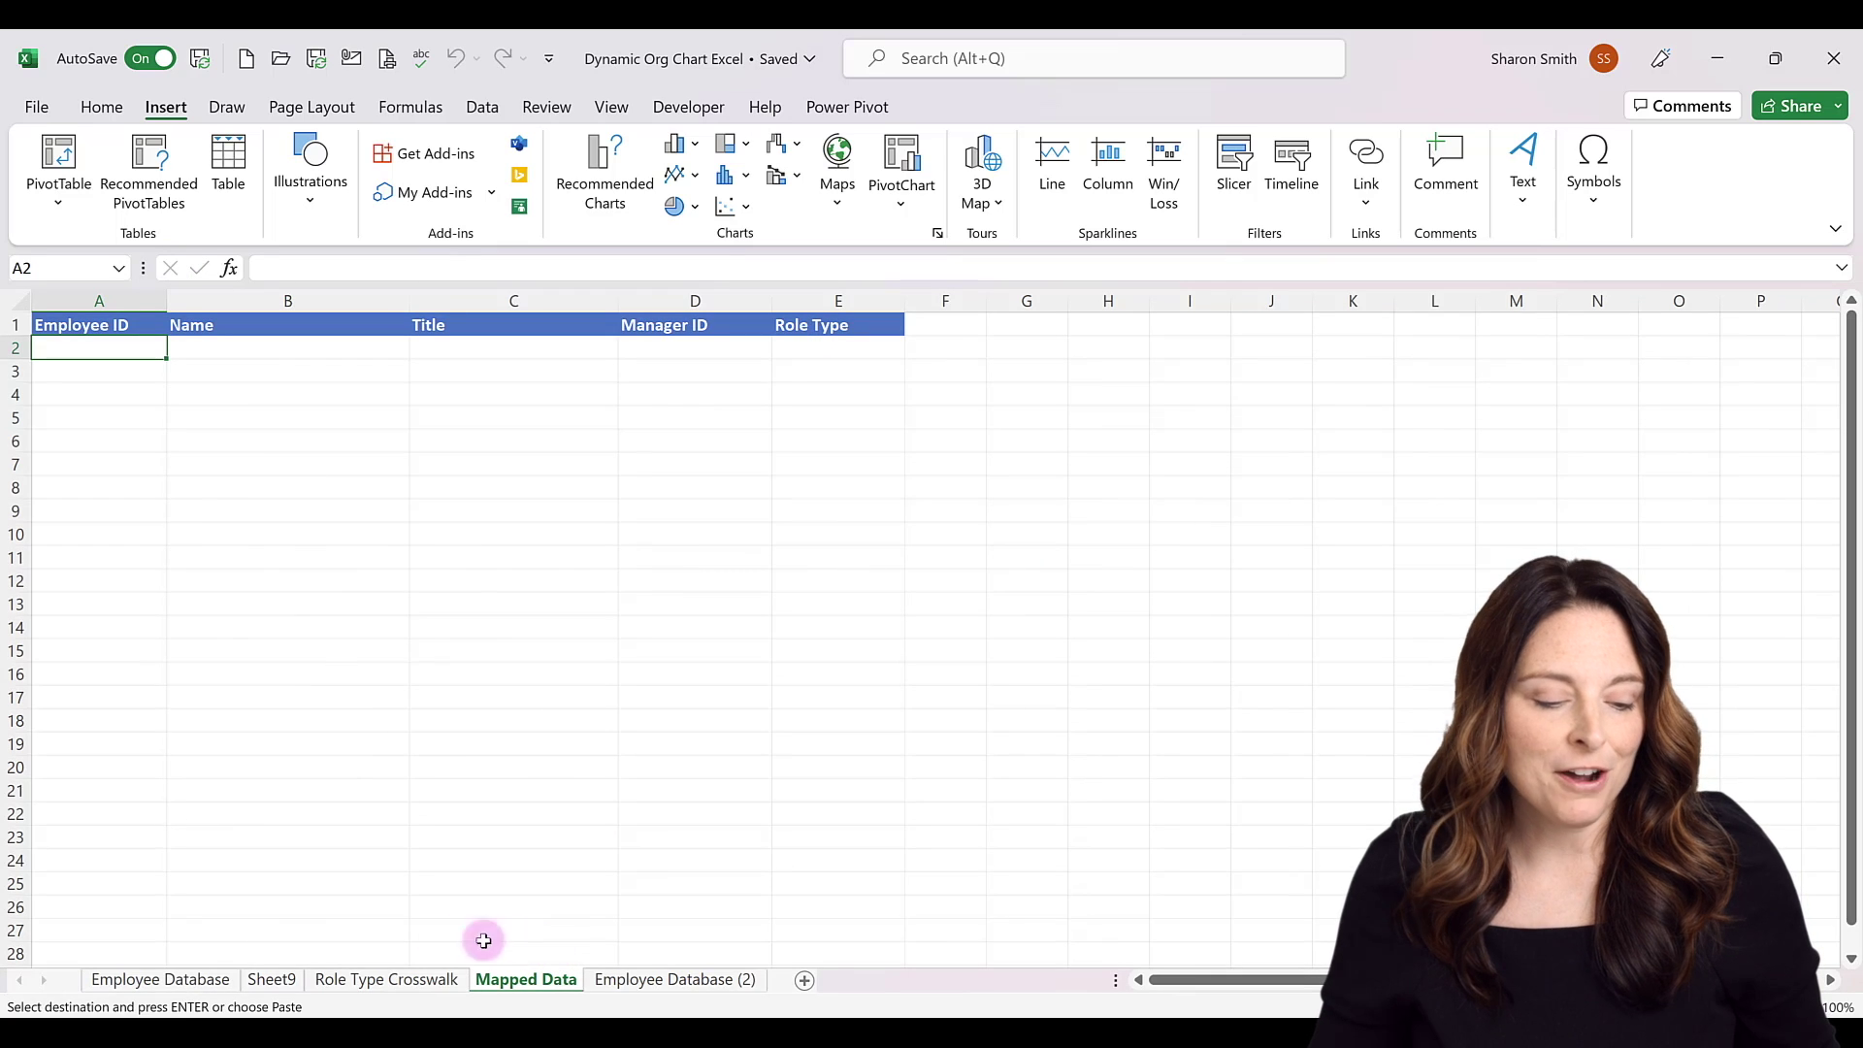
{"action": "left_click", "coordinate": [178, 982]}
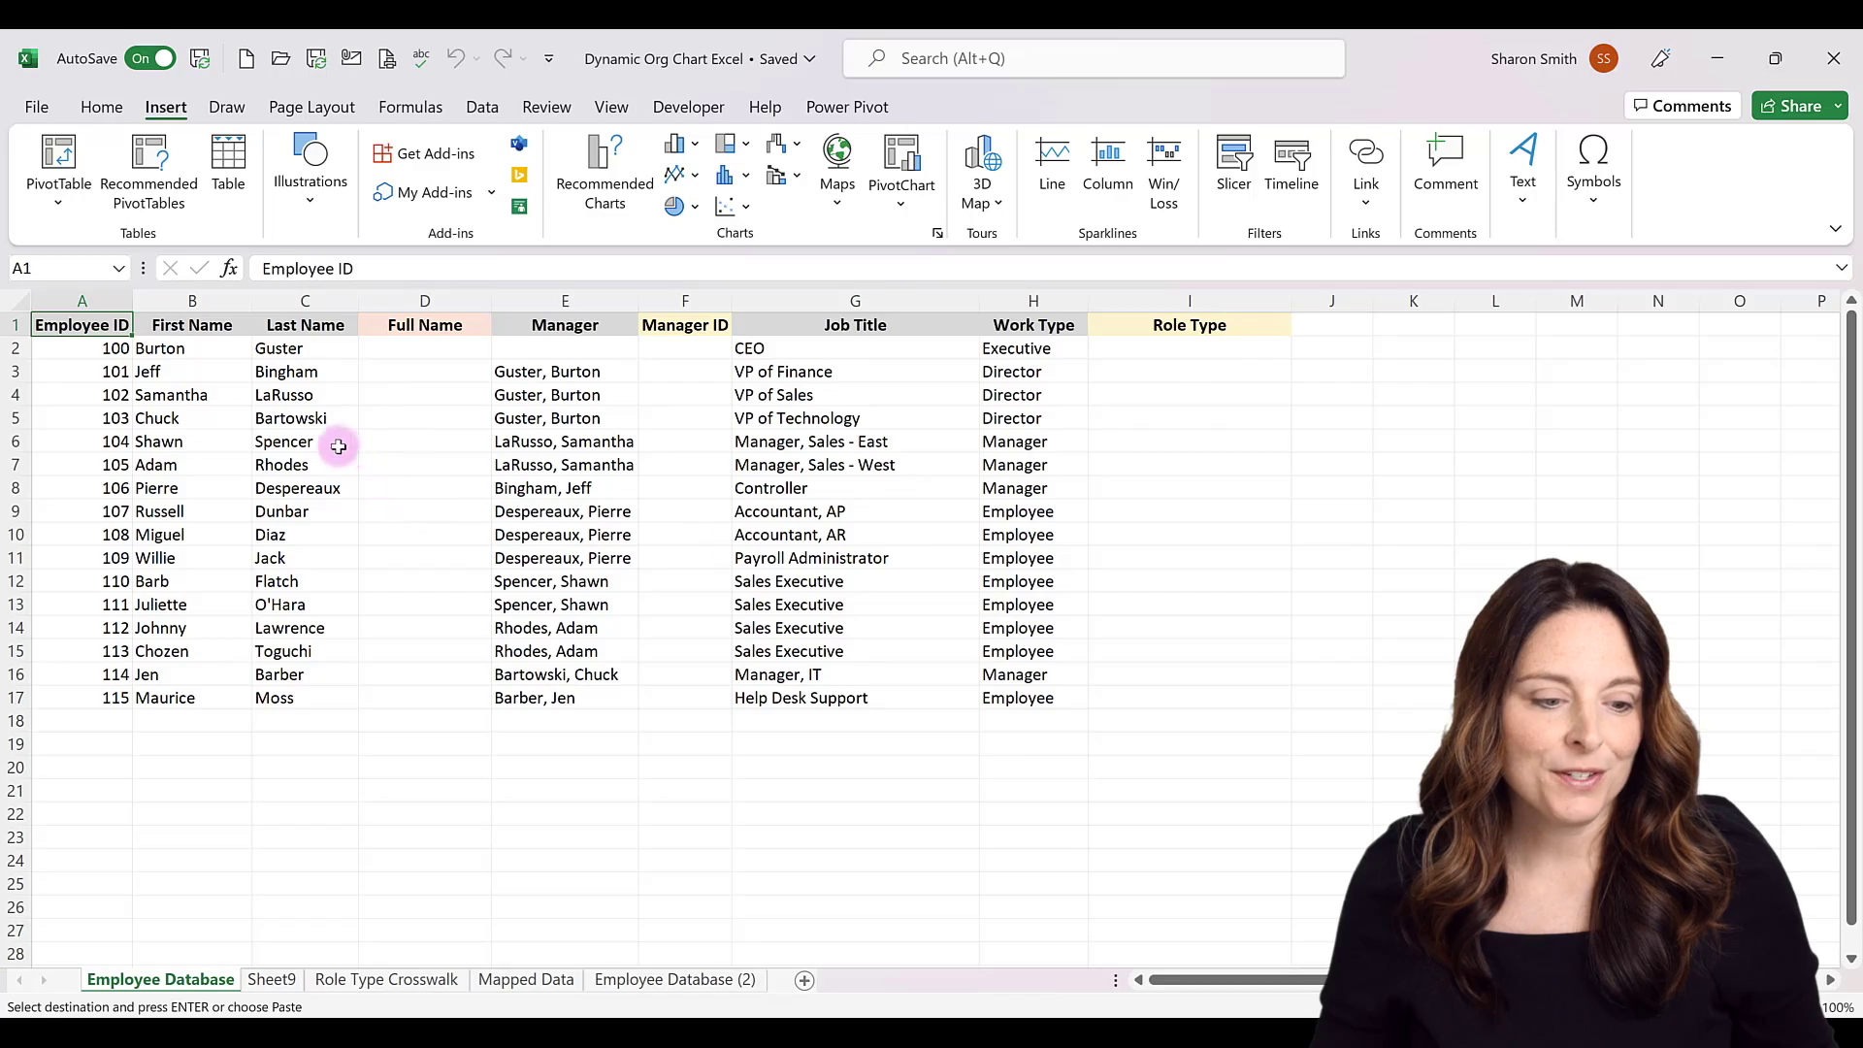
{"action": "left_click", "coordinate": [476, 324]}
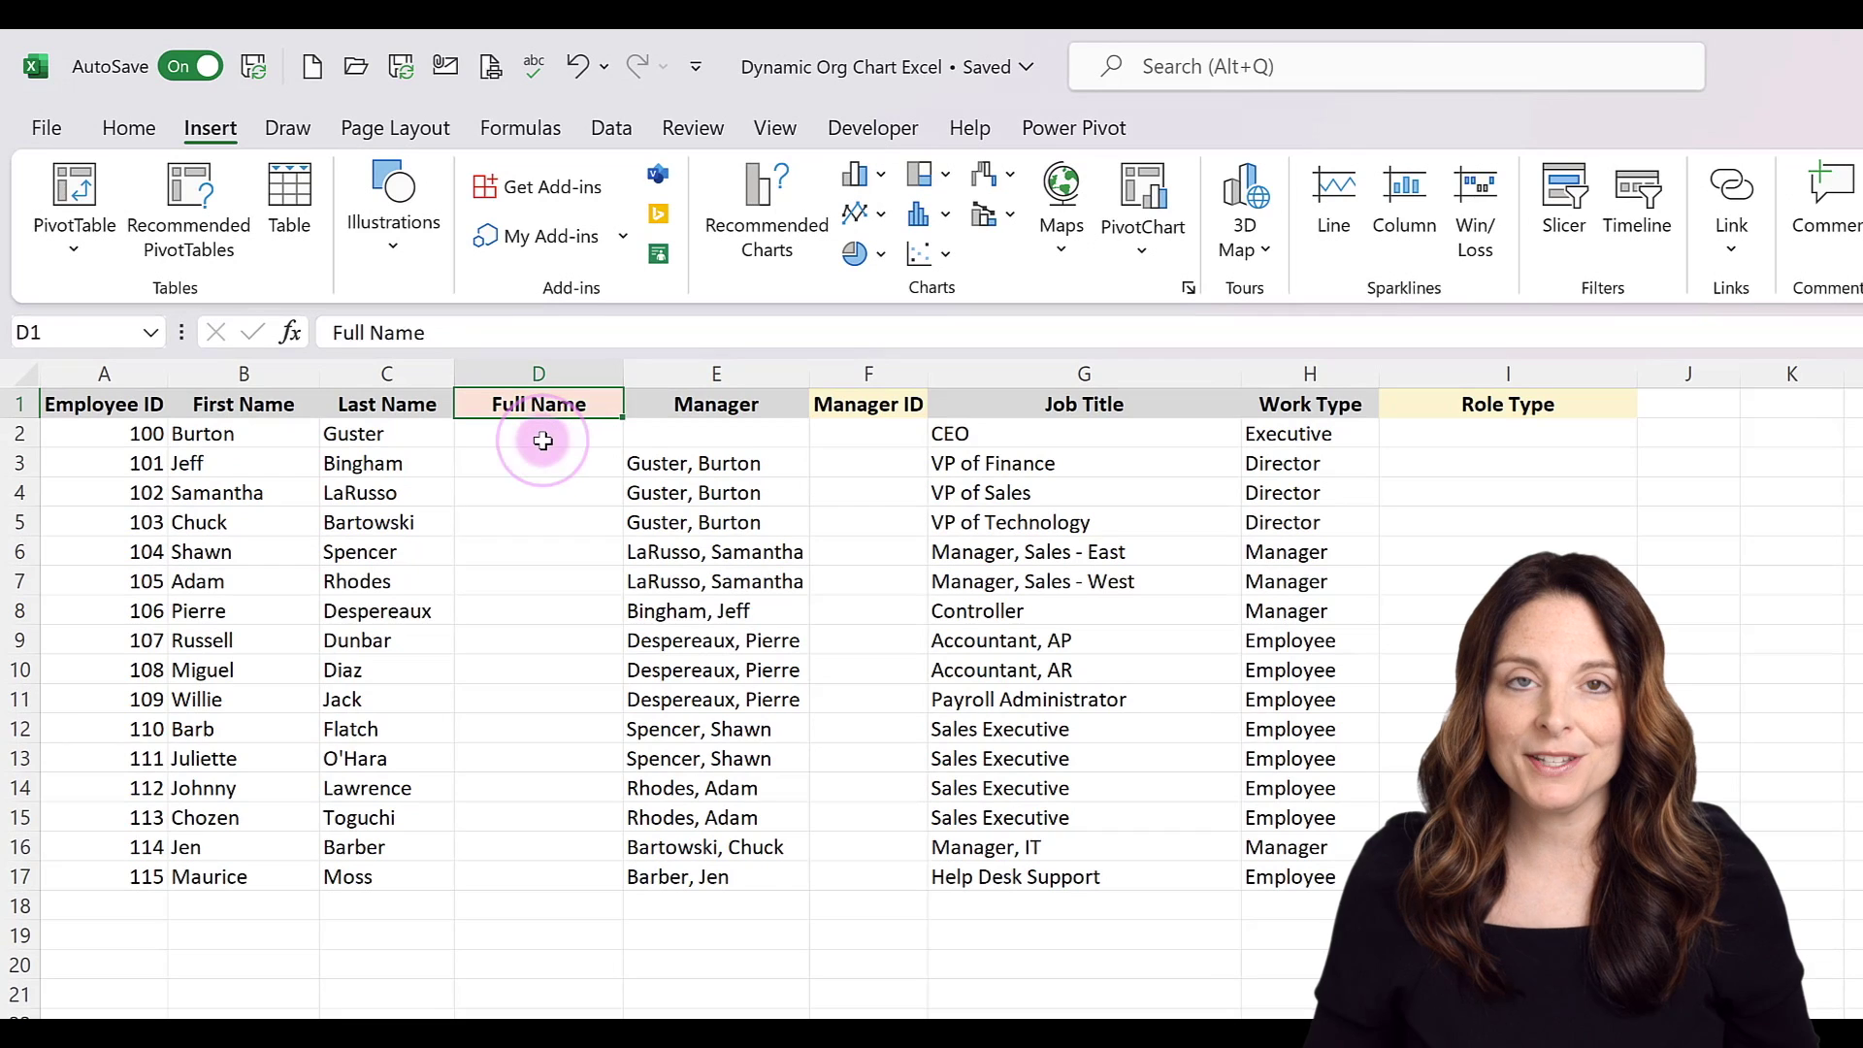
- Fill Full Name with =B2&" "&C2 down all 16 employee rows and widen column D
{"action": "left_click", "coordinate": [428, 353]}
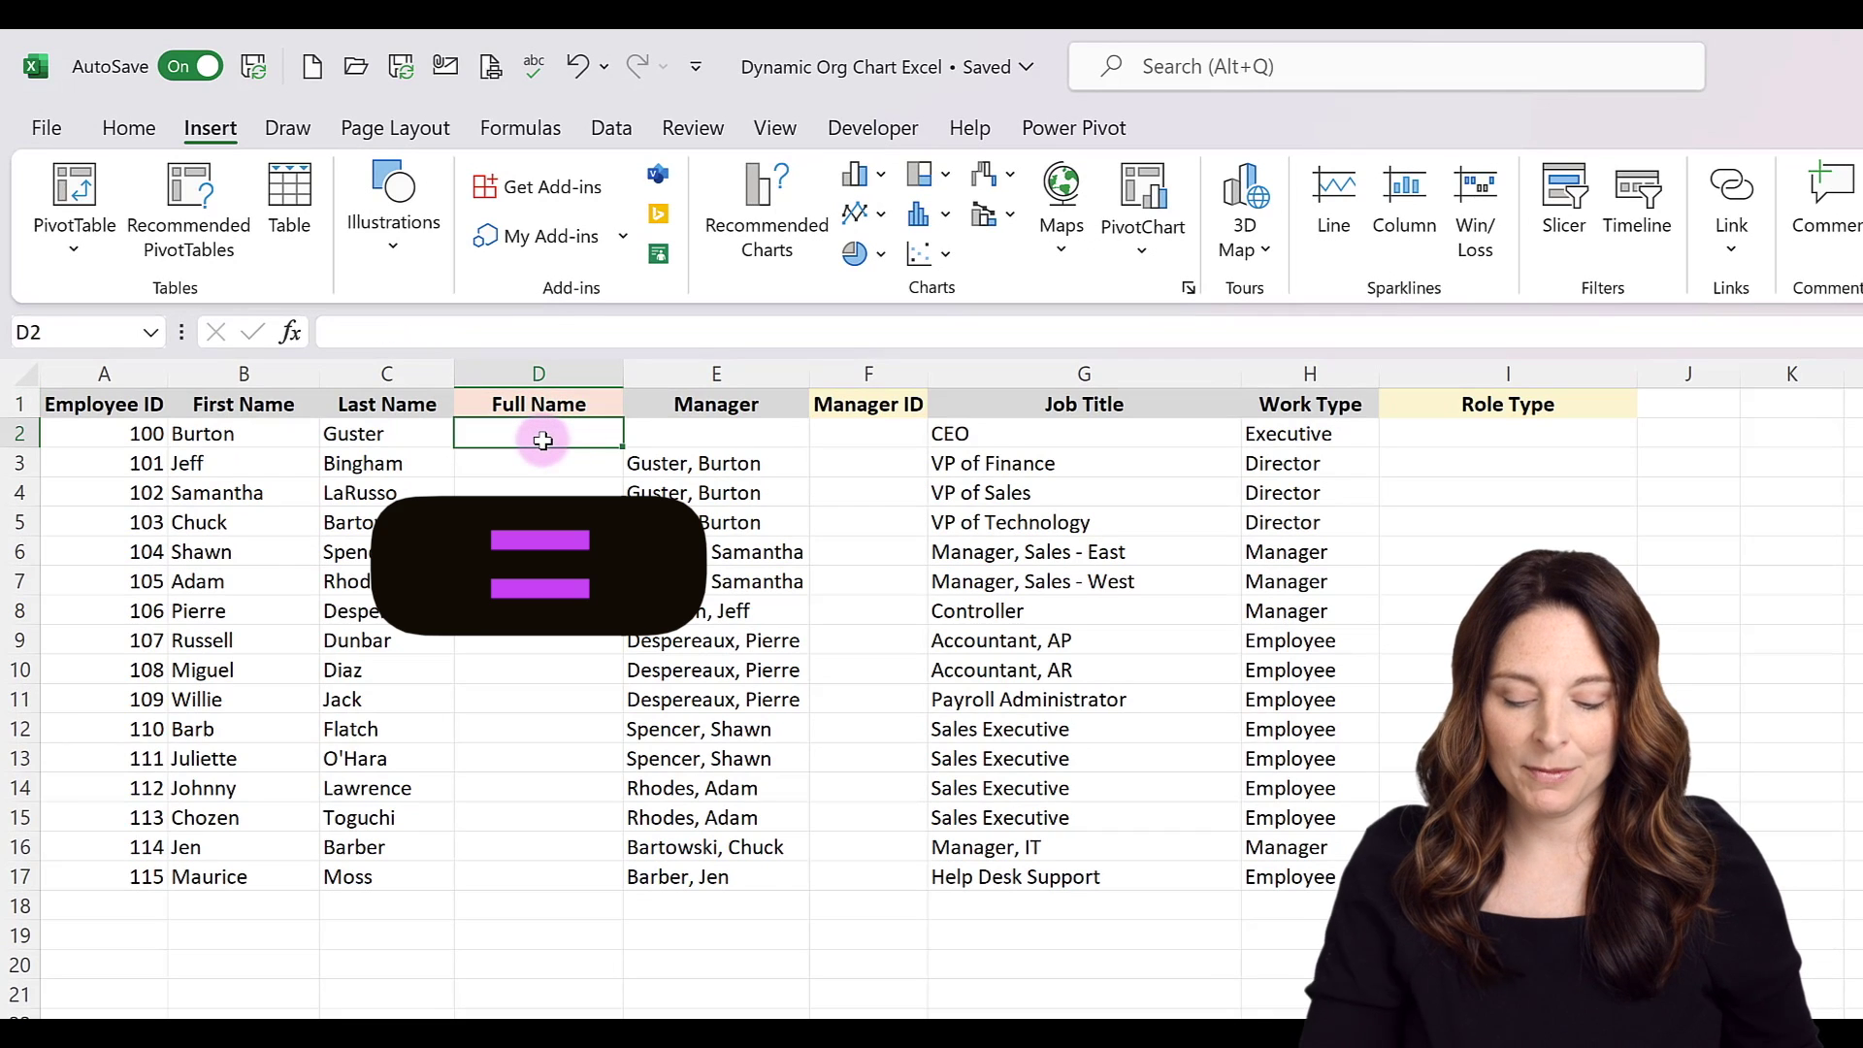
{"action": "type", "text": "="}
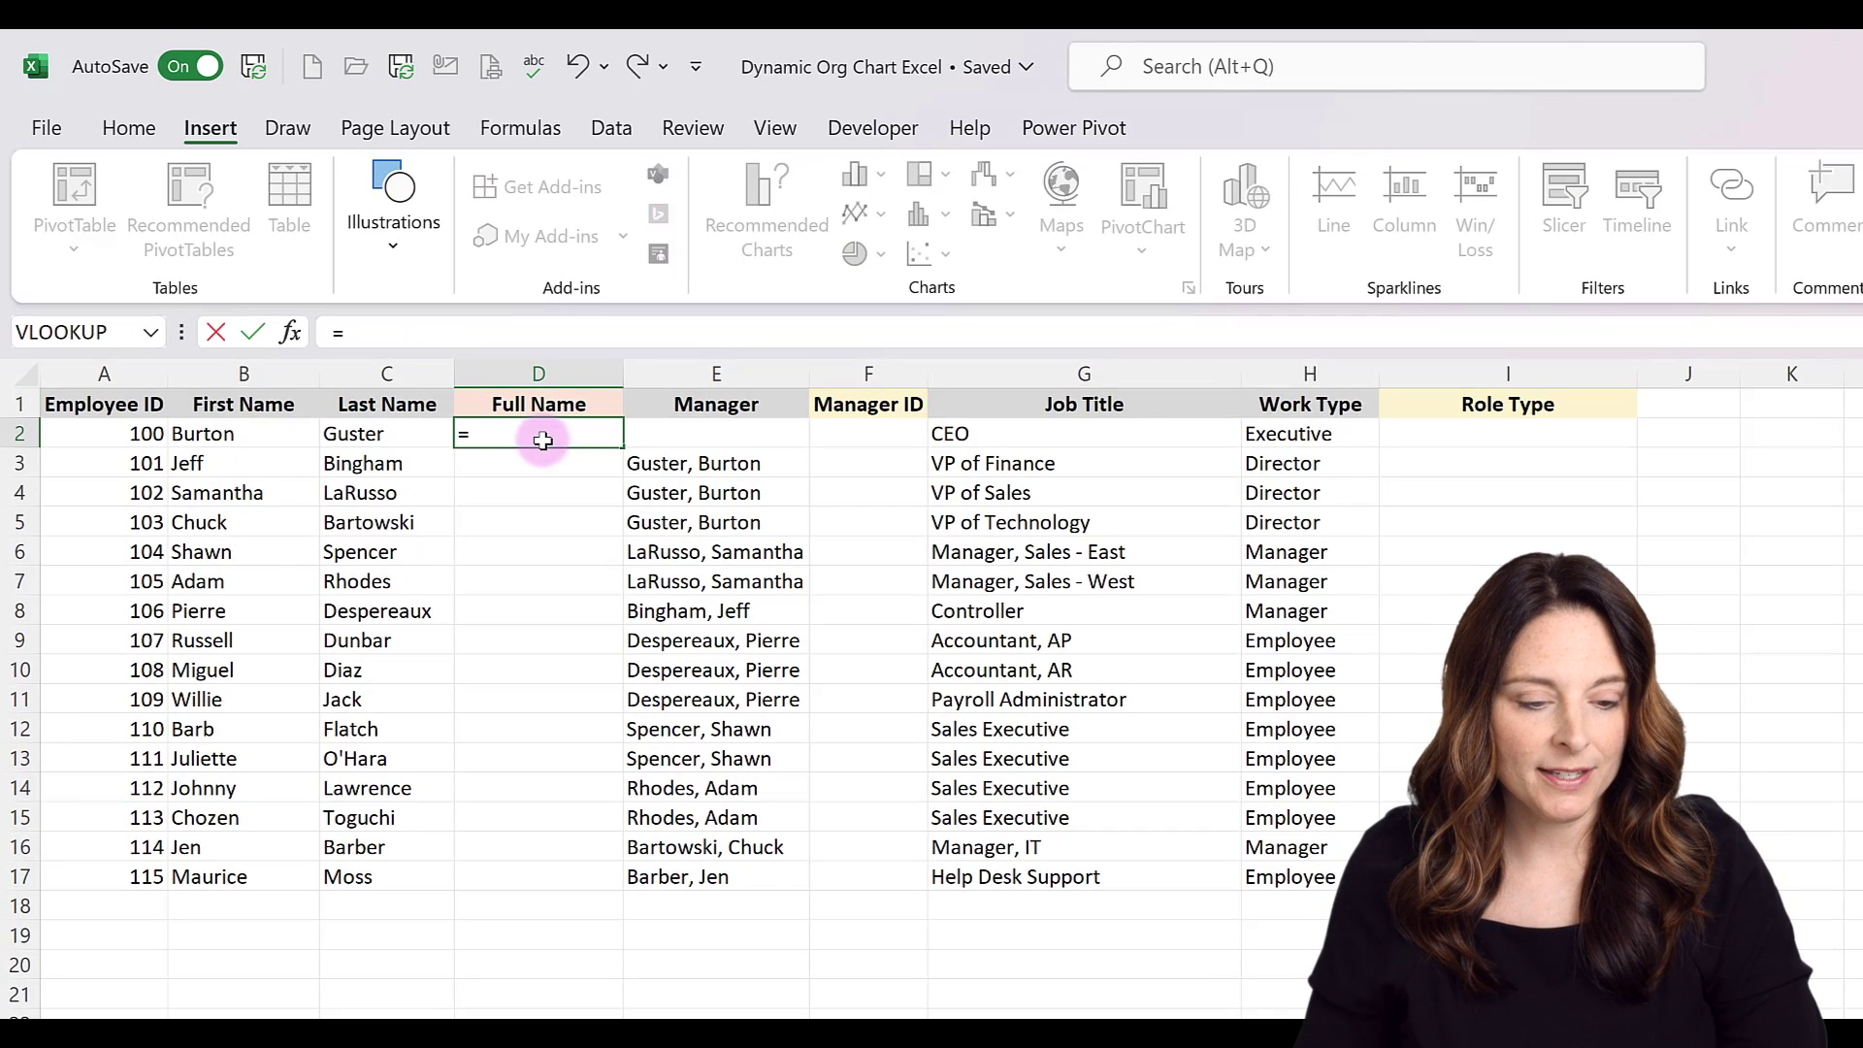
{"action": "left_click", "coordinate": [238, 437]}
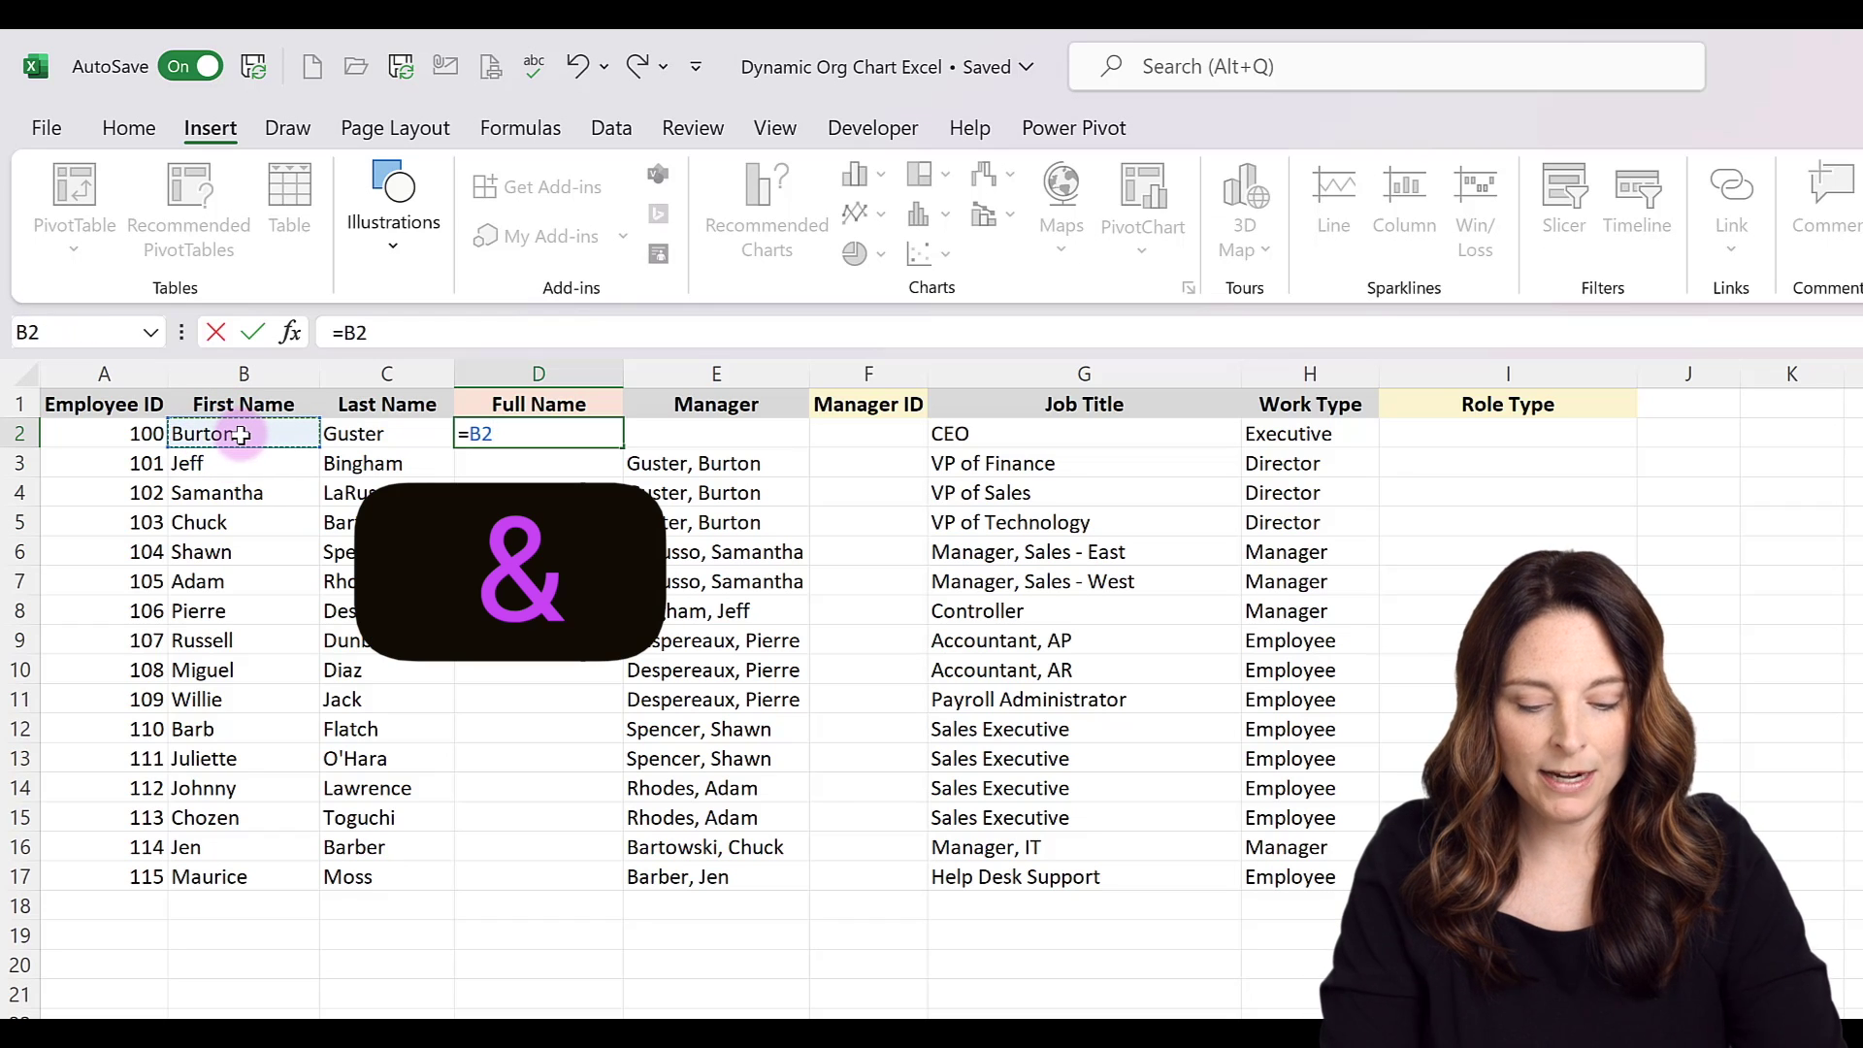
{"action": "type", "text": "&"}
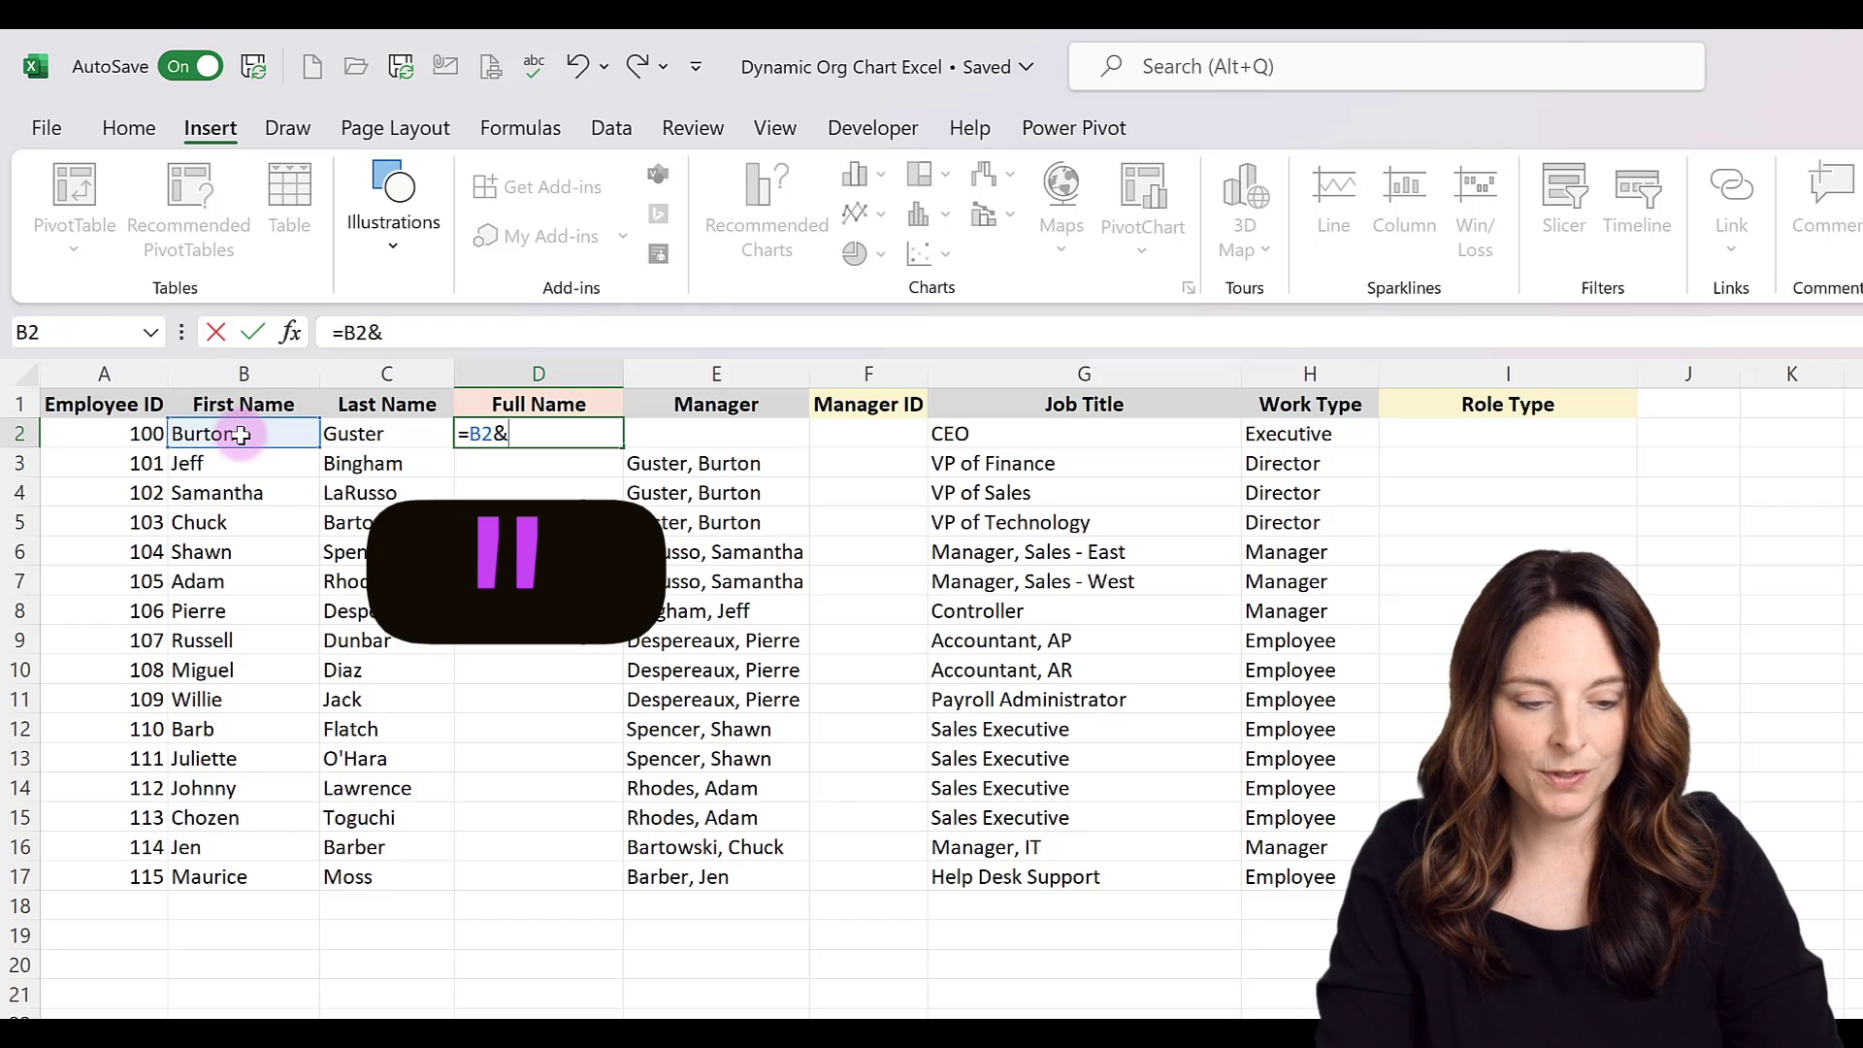
{"action": "type", "text": "\" \""}
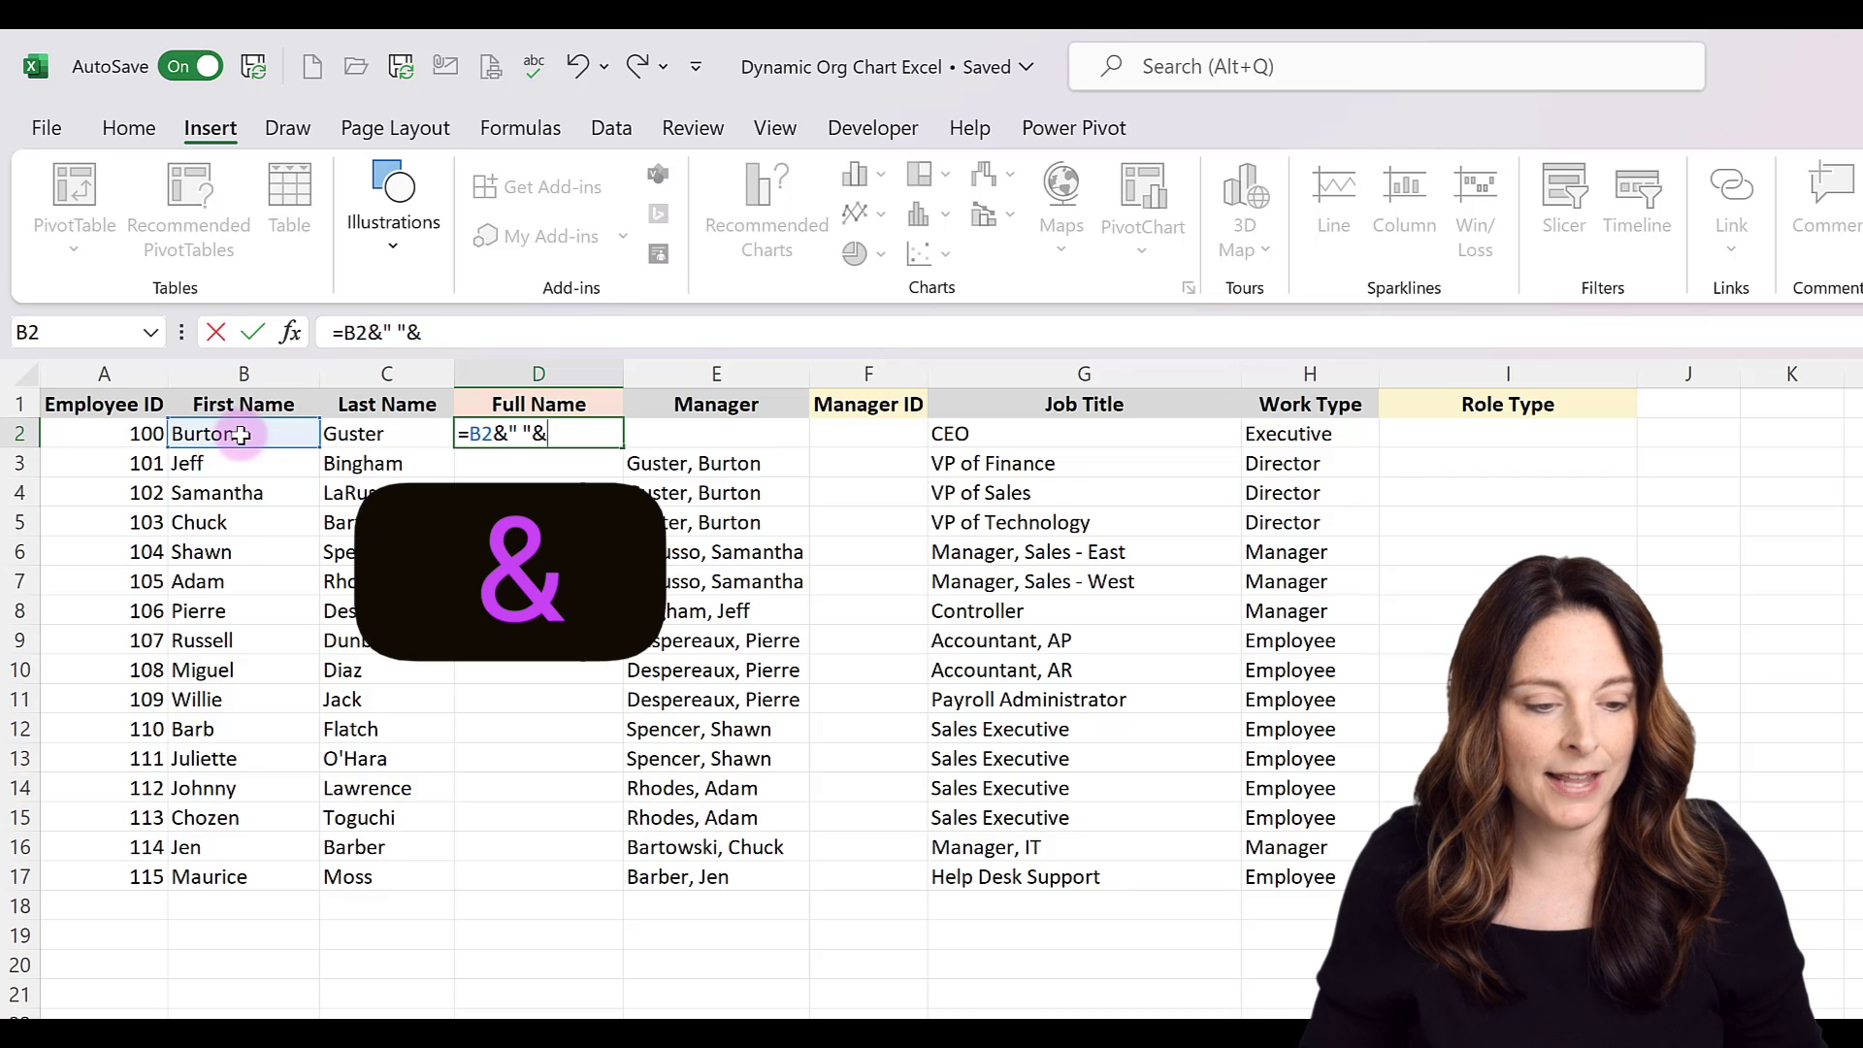
{"action": "type", "text": "&"}
{"action": "left_click", "coordinate": [362, 434]}
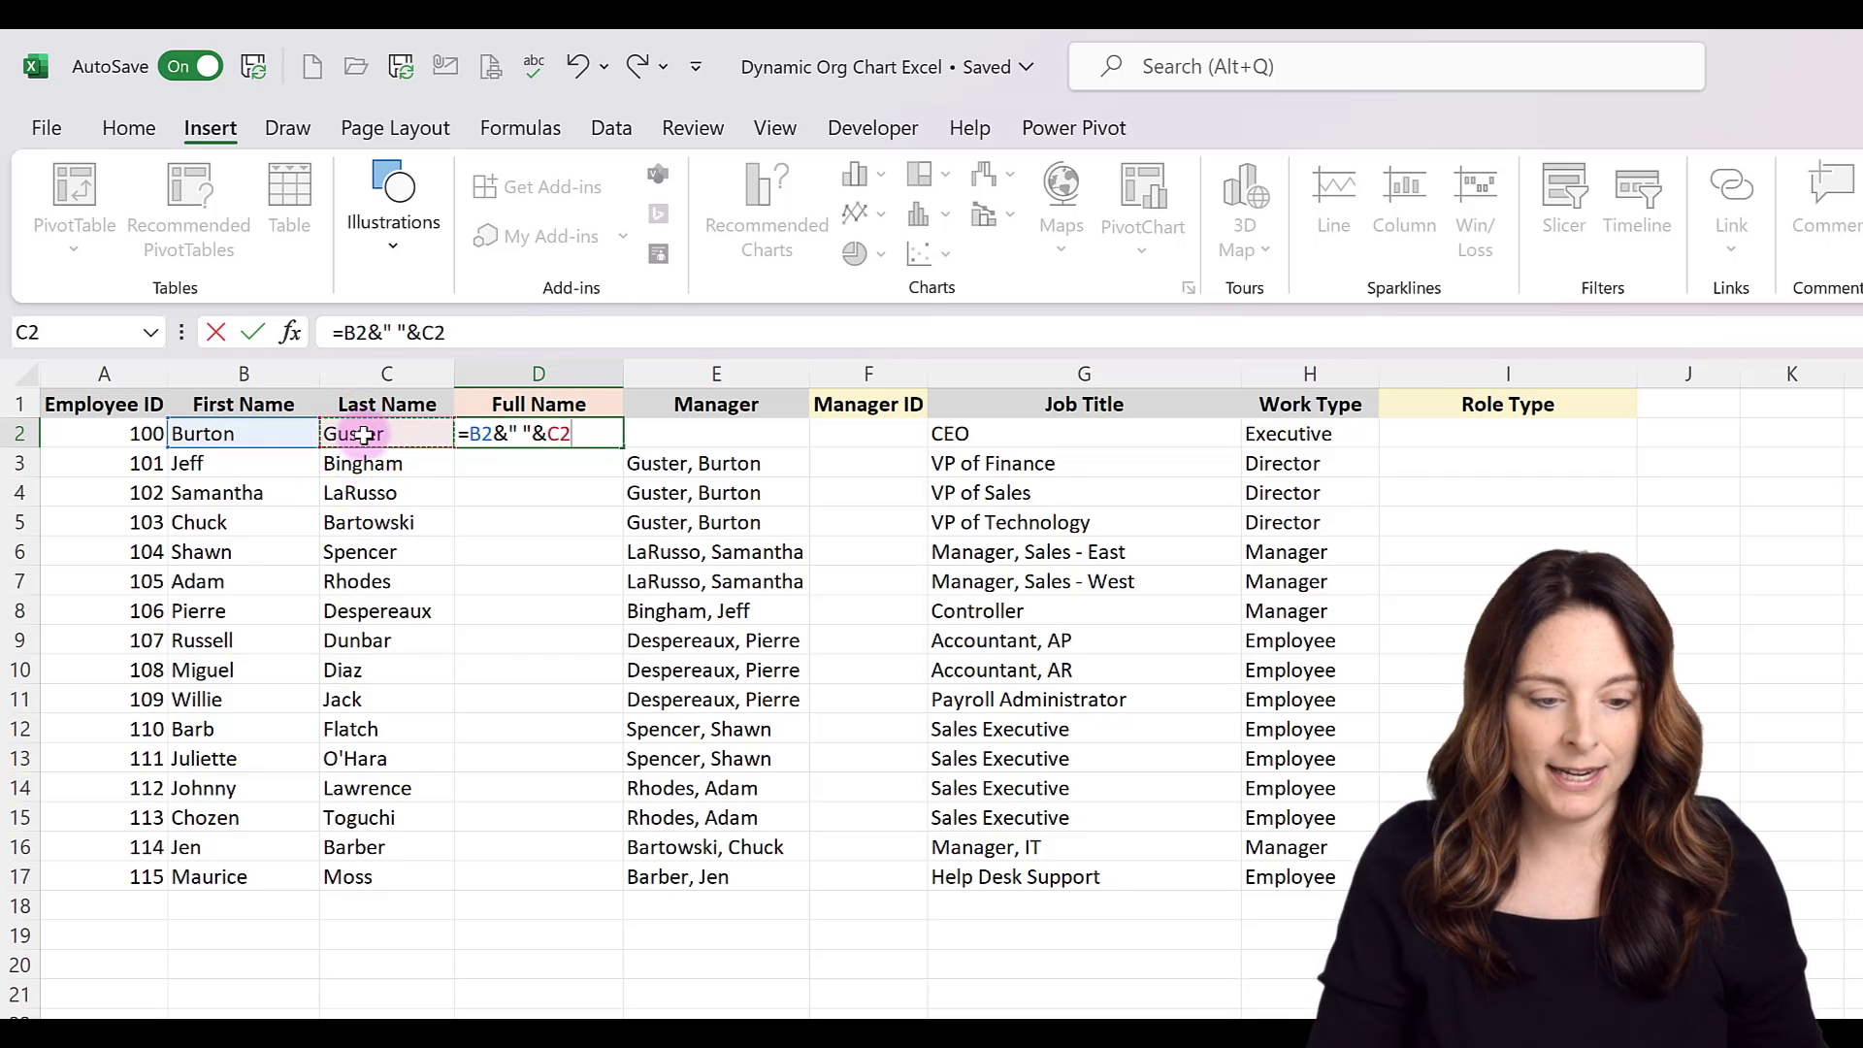
{"action": "key", "text": "Return"}
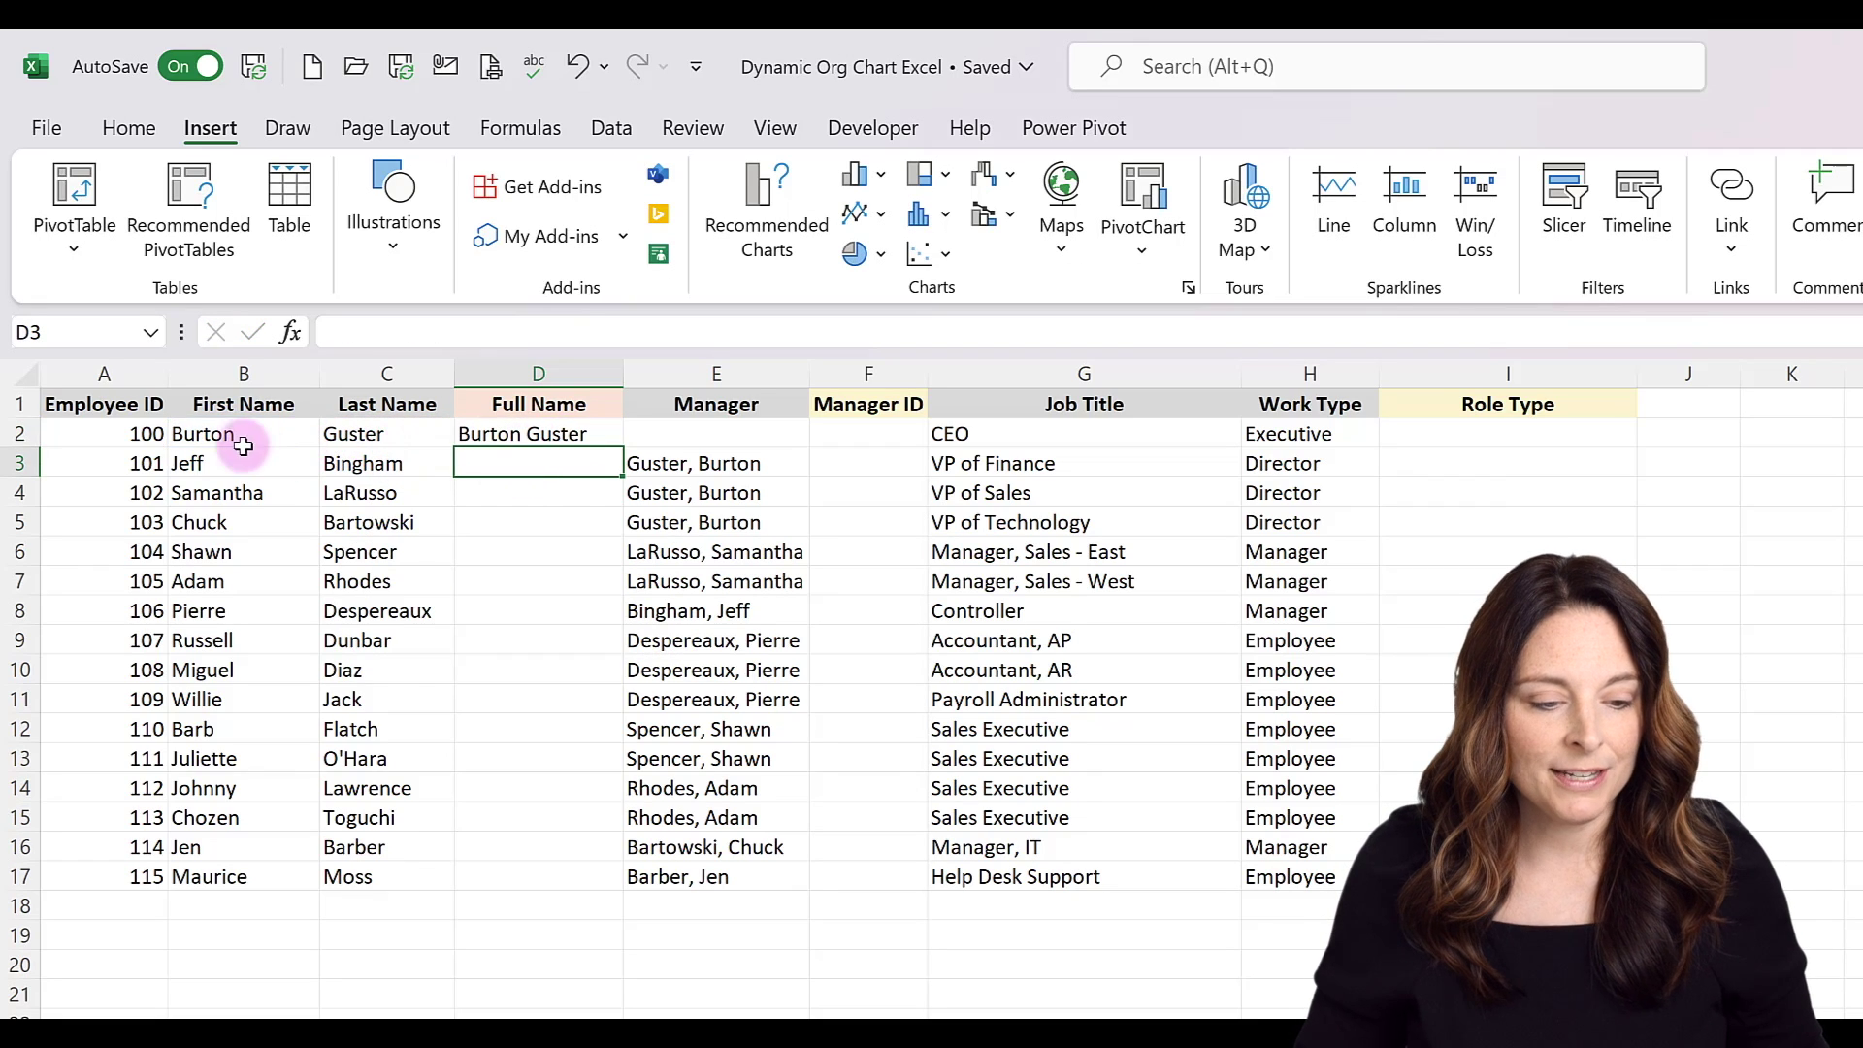
{"action": "left_click", "coordinate": [580, 433]}
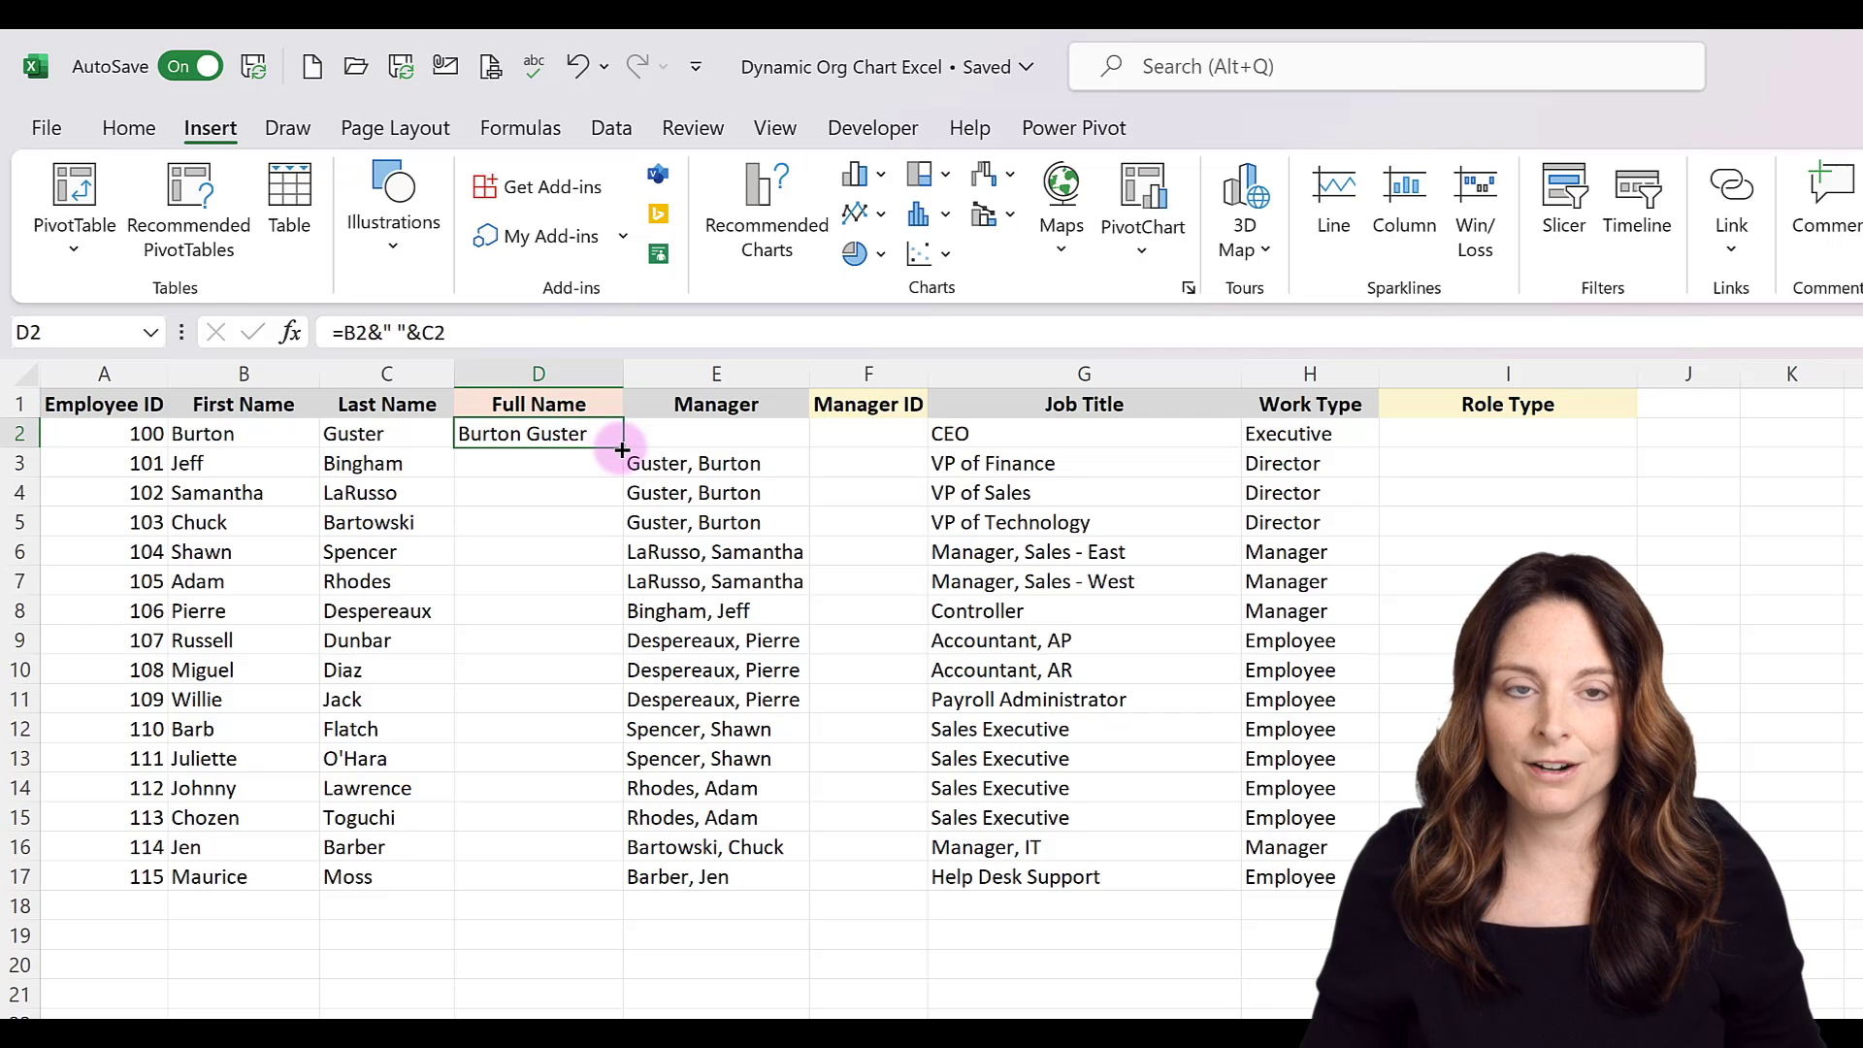
{"action": "double_click", "coordinate": [621, 449]}
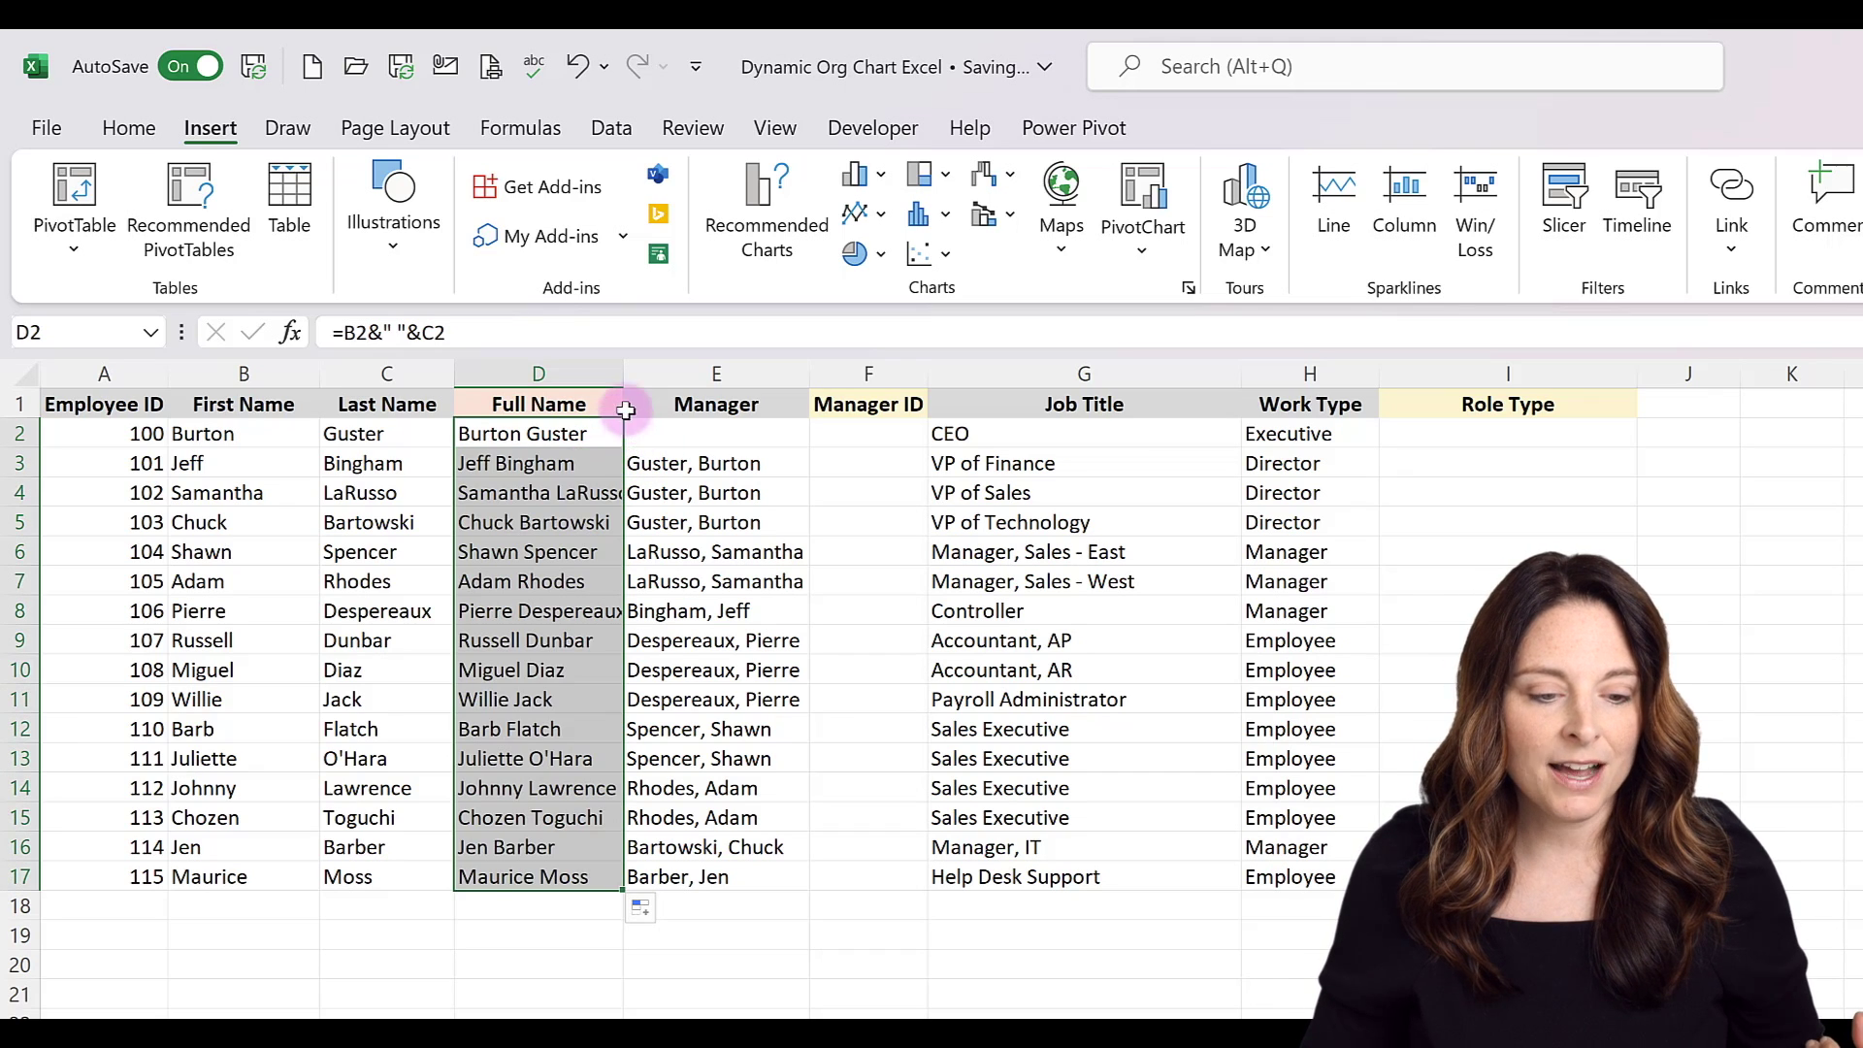
{"action": "left_click_drag", "start_coordinate": [623, 375], "coordinate": [651, 376]}
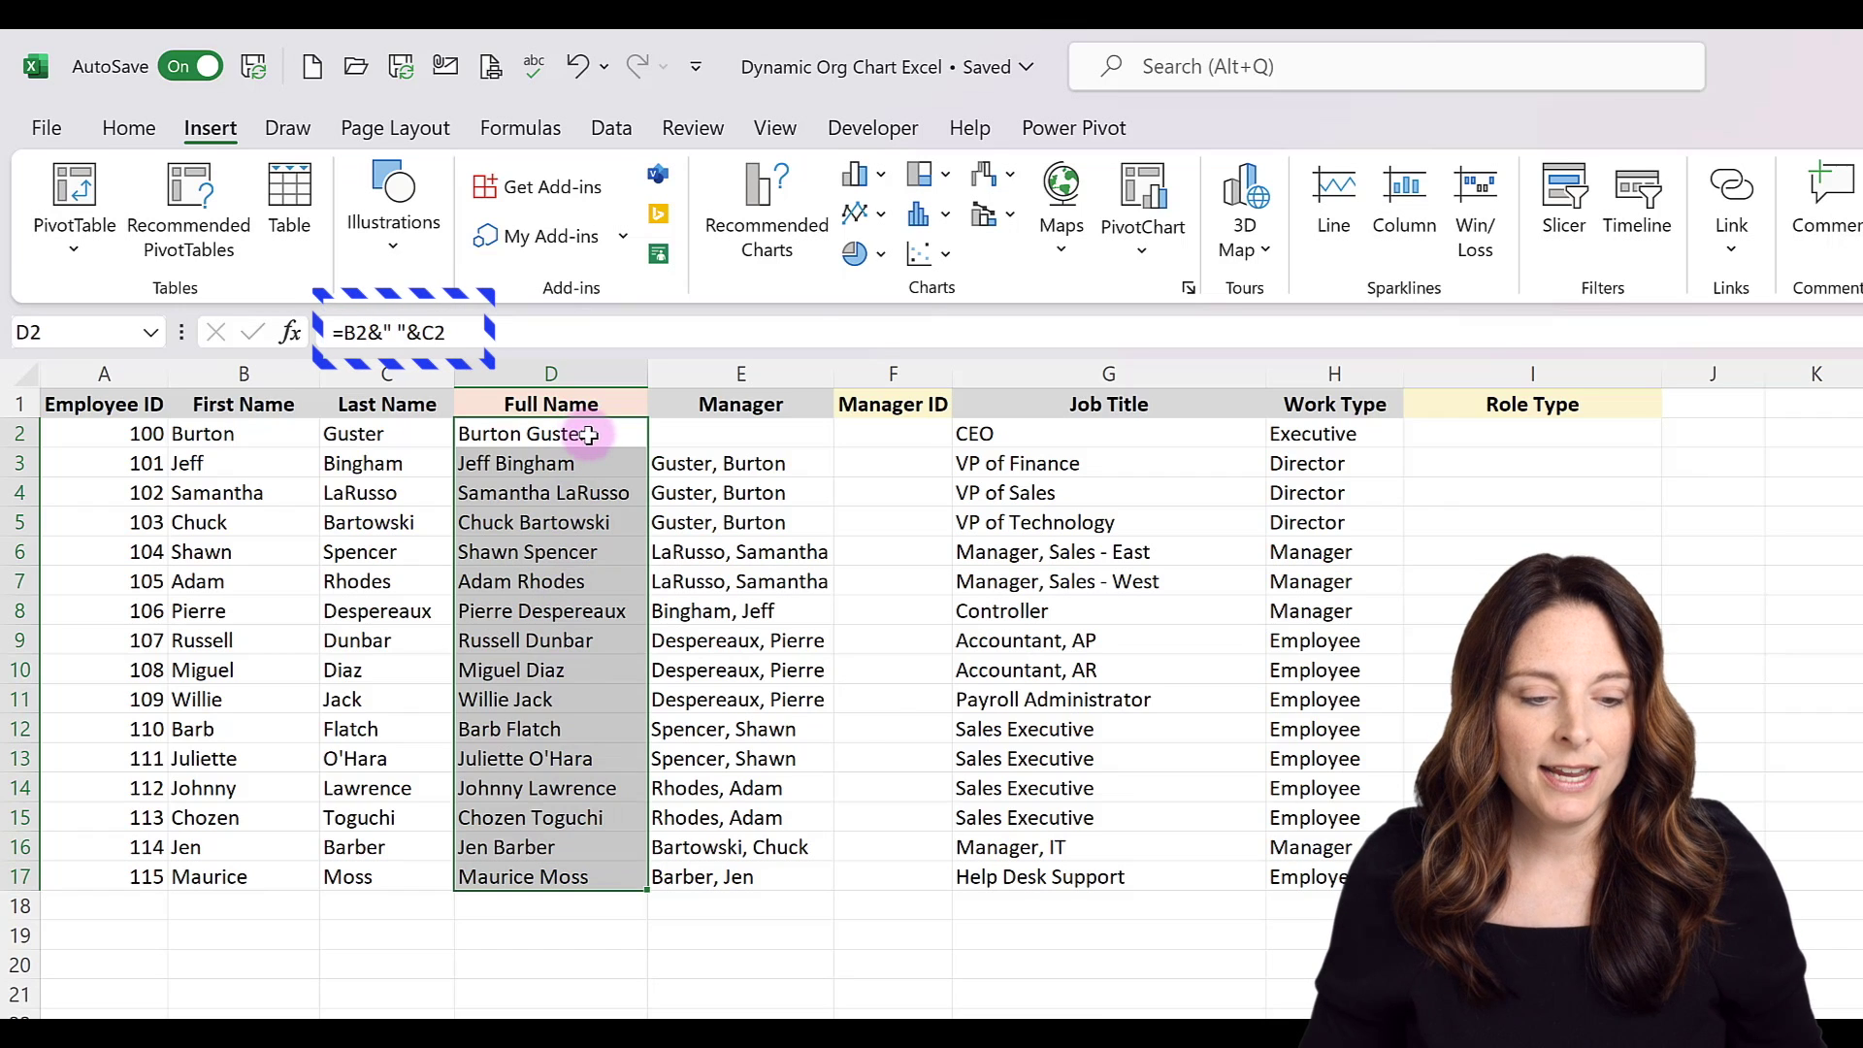
- Replace the Full Name formulas in D2:D17 with pasted values and confirm D3 holds text
{"action": "right_click", "coordinate": [603, 435]}
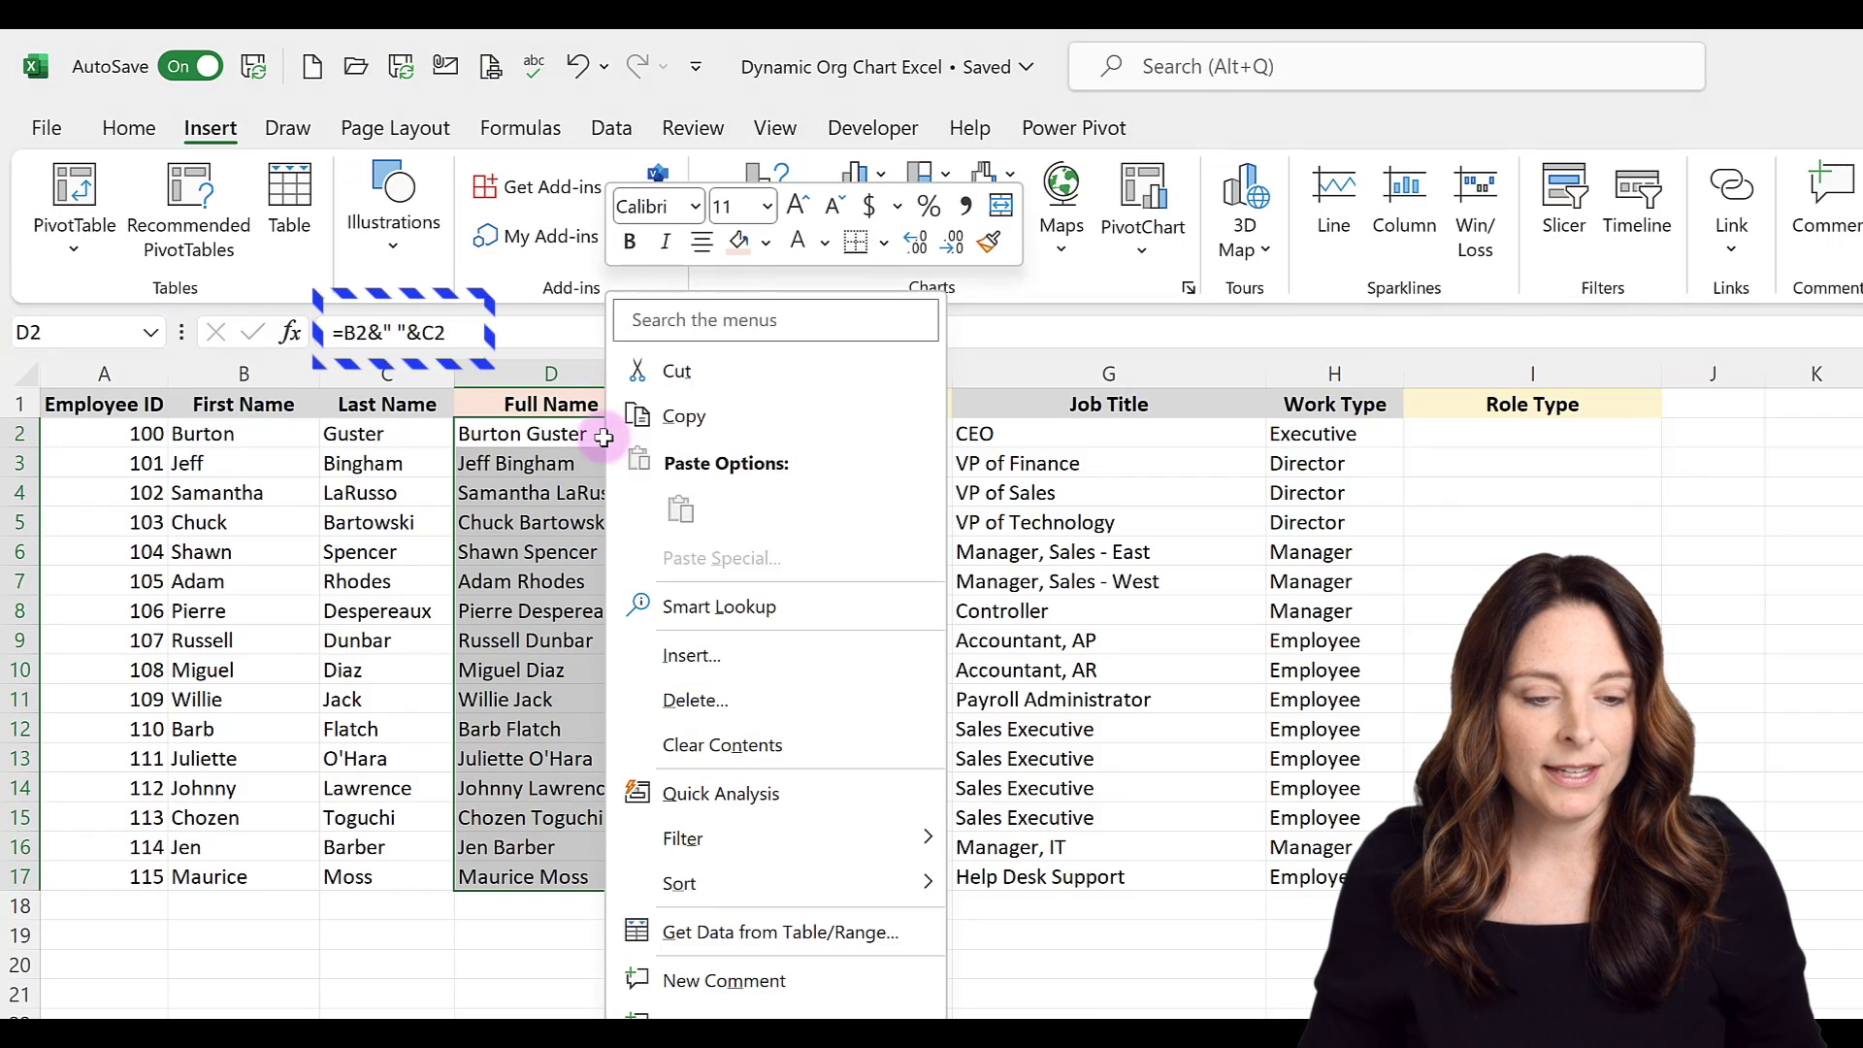
{"action": "left_click", "coordinate": [677, 415]}
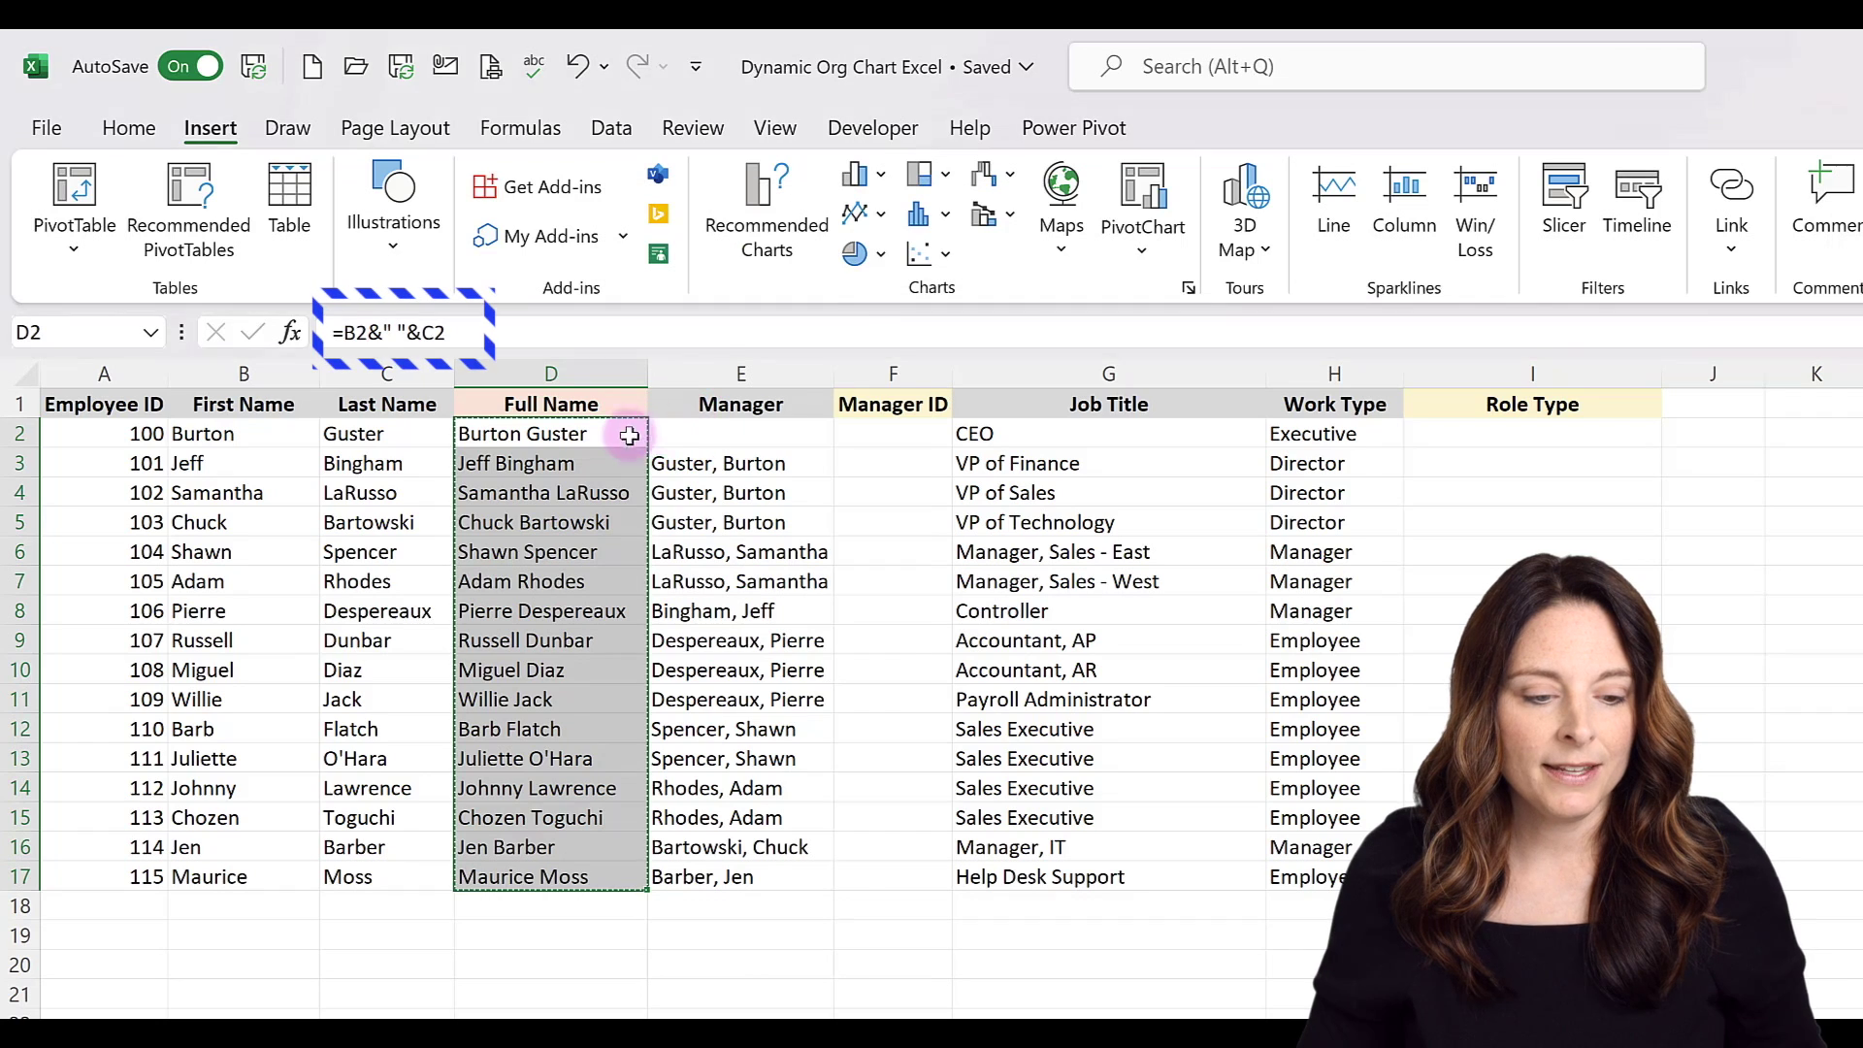
{"action": "right_click", "coordinate": [553, 442]}
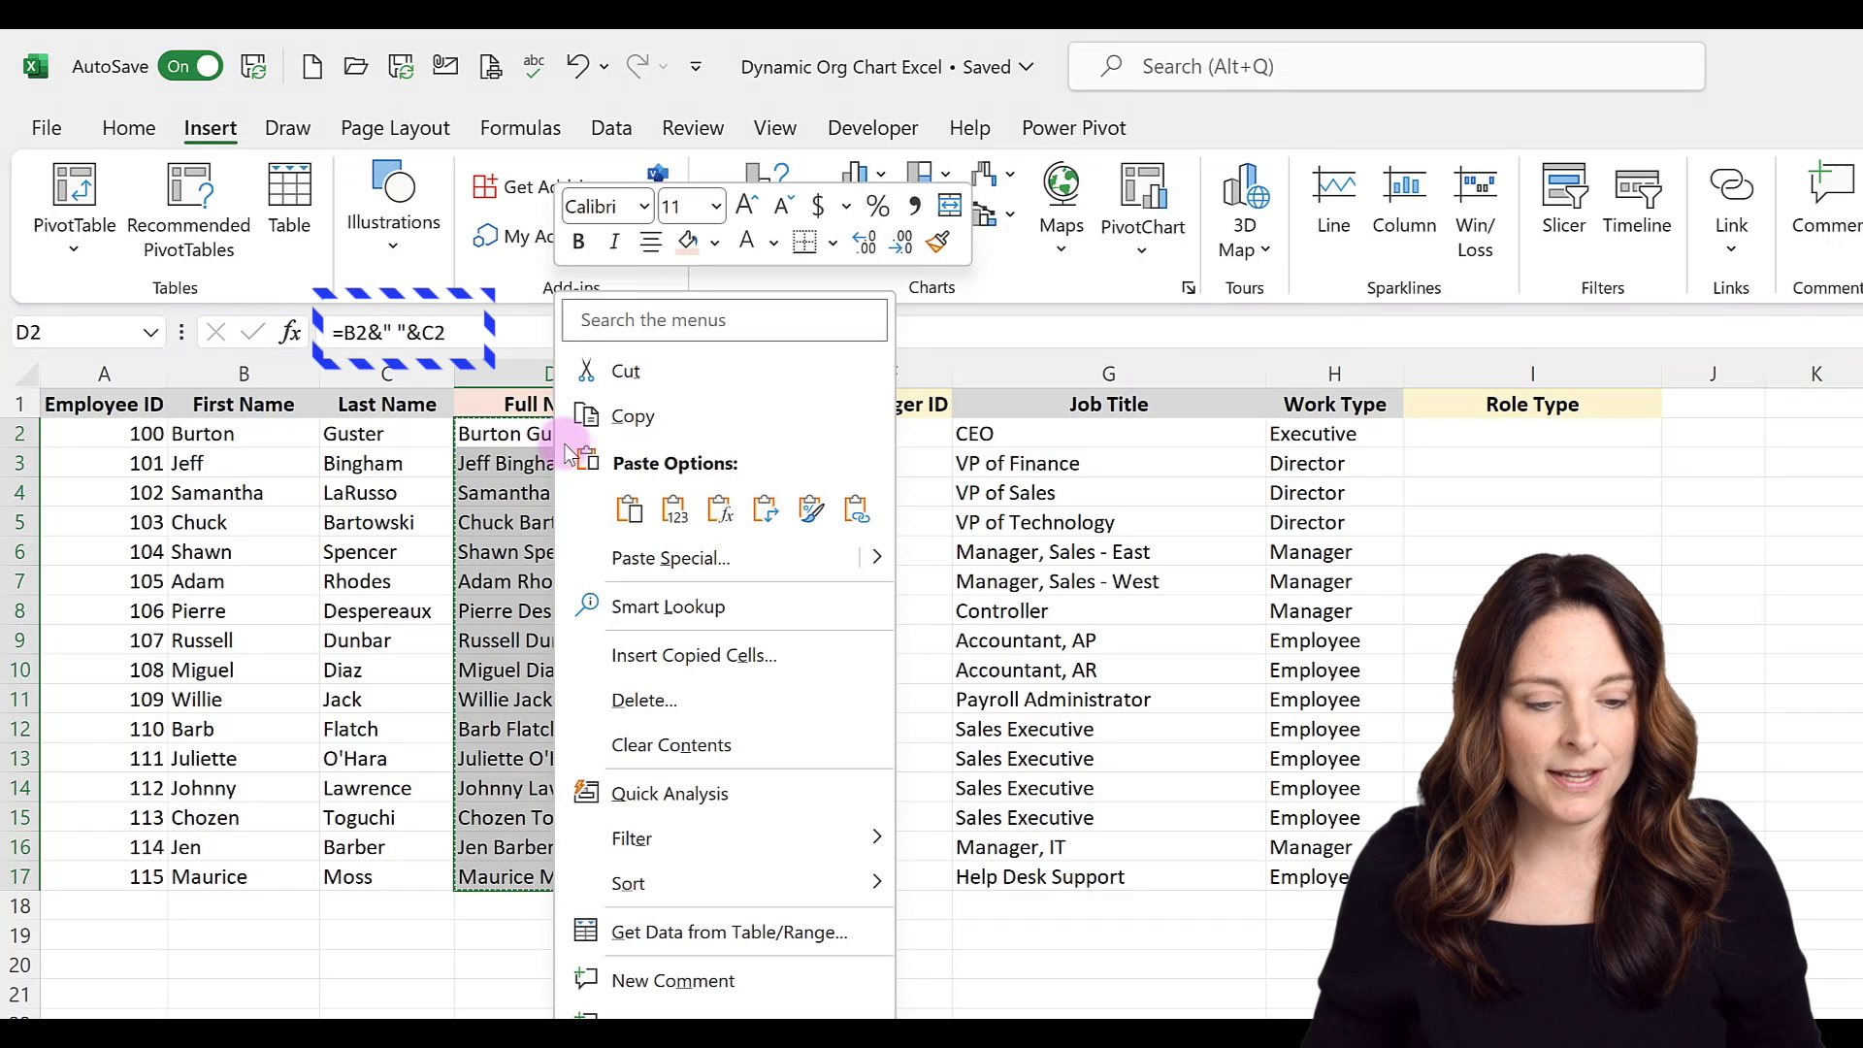
{"action": "left_click", "coordinate": [867, 559]}
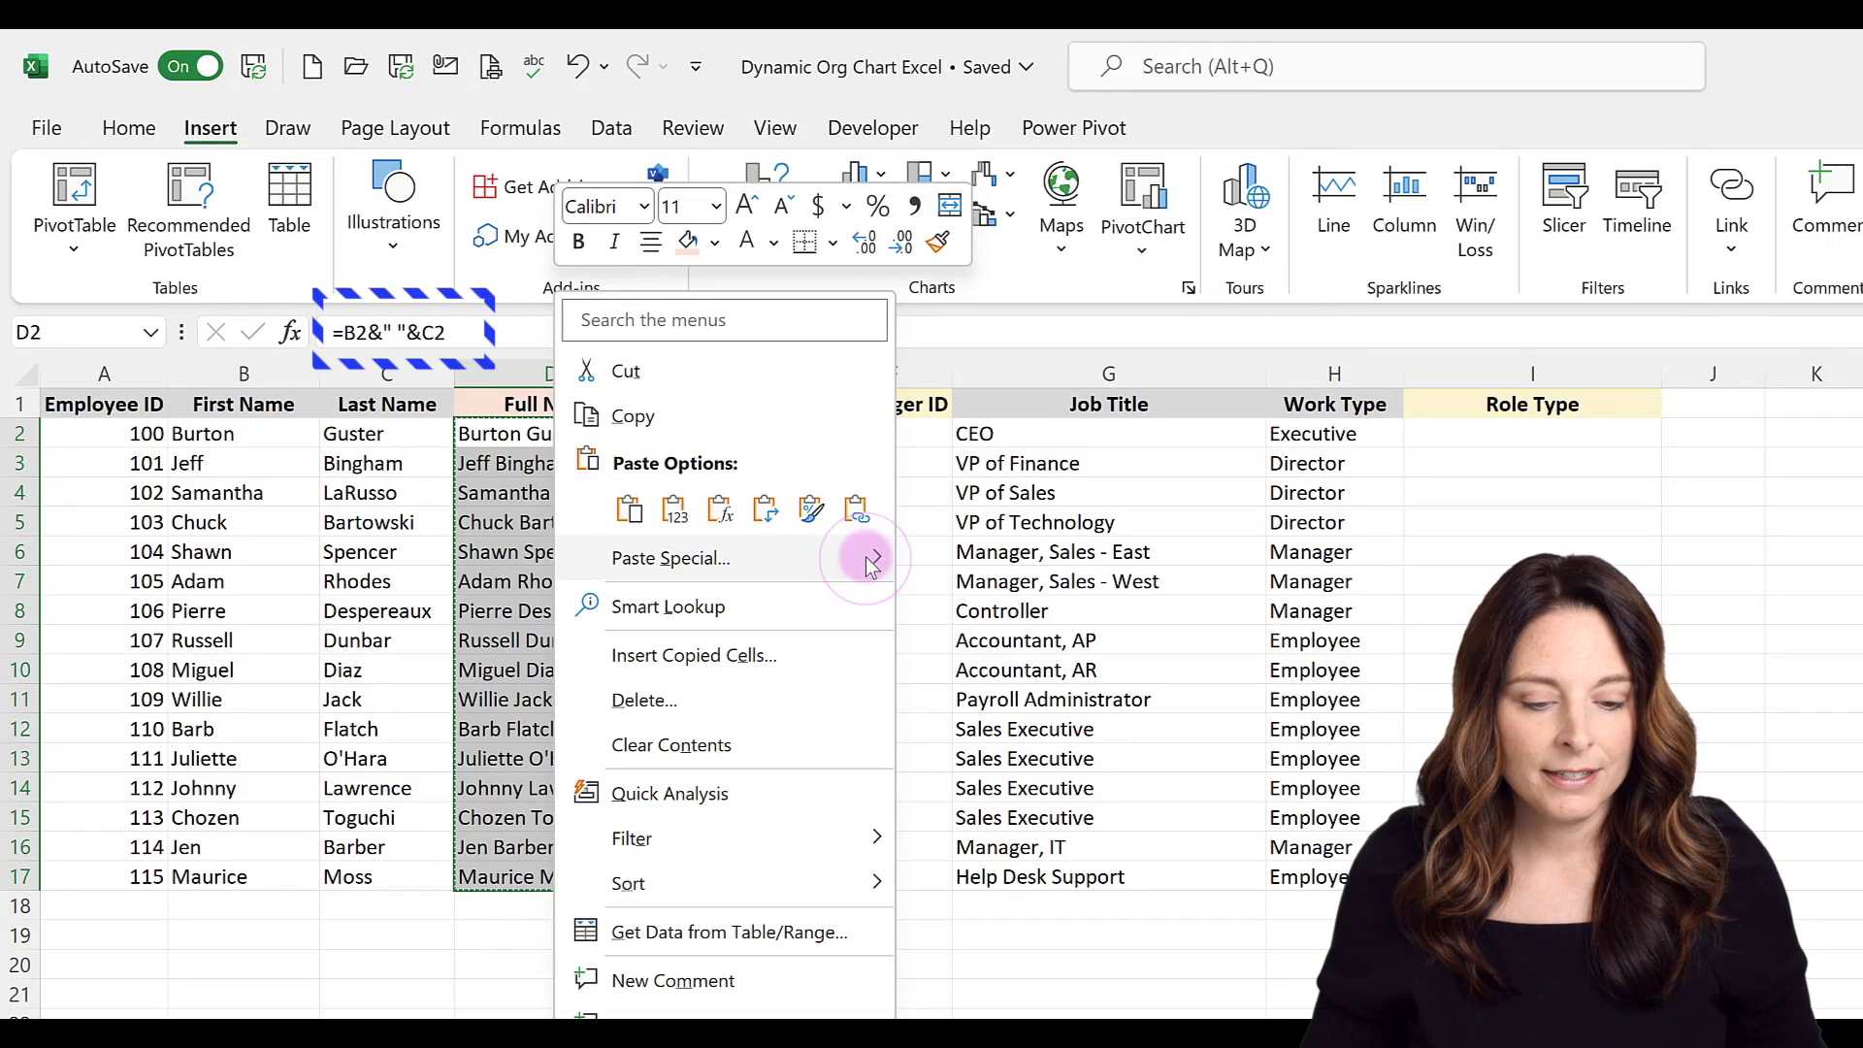
{"action": "left_click", "coordinate": [920, 745]}
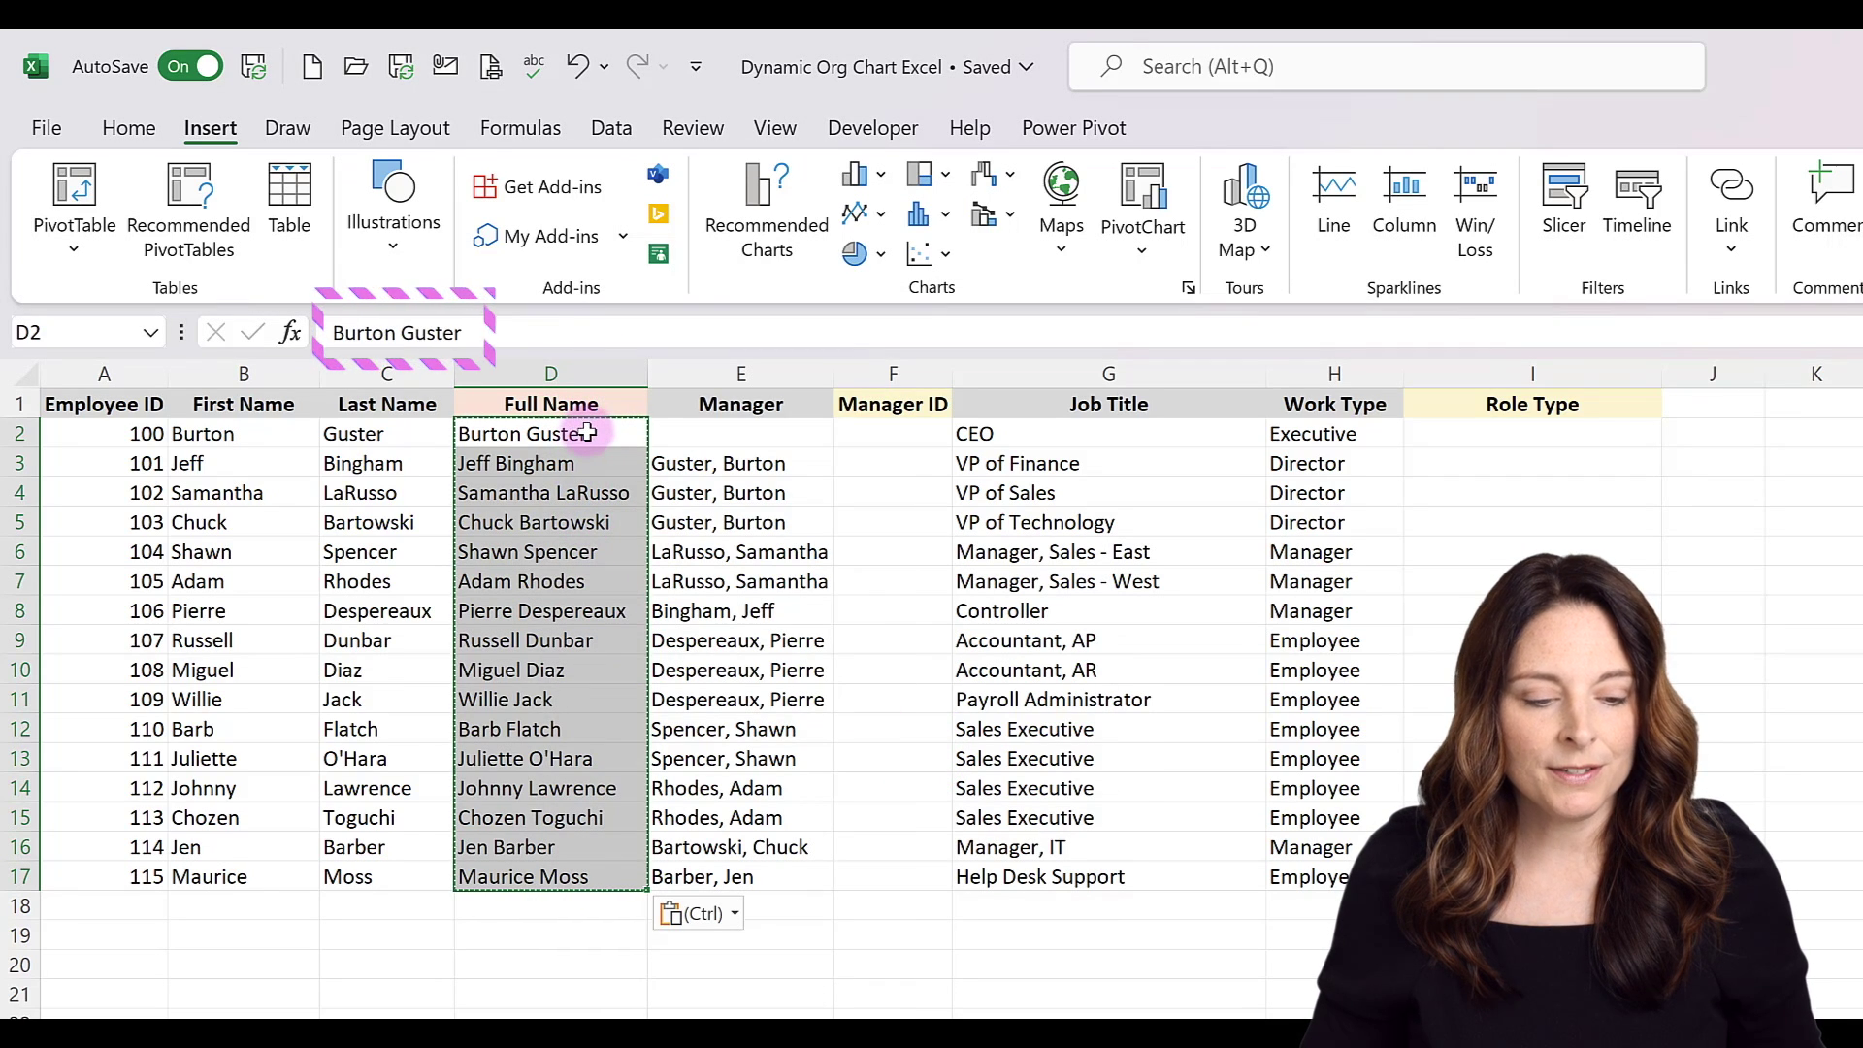
{"action": "left_click", "coordinate": [603, 463]}
{"action": "double_click", "coordinate": [603, 464]}
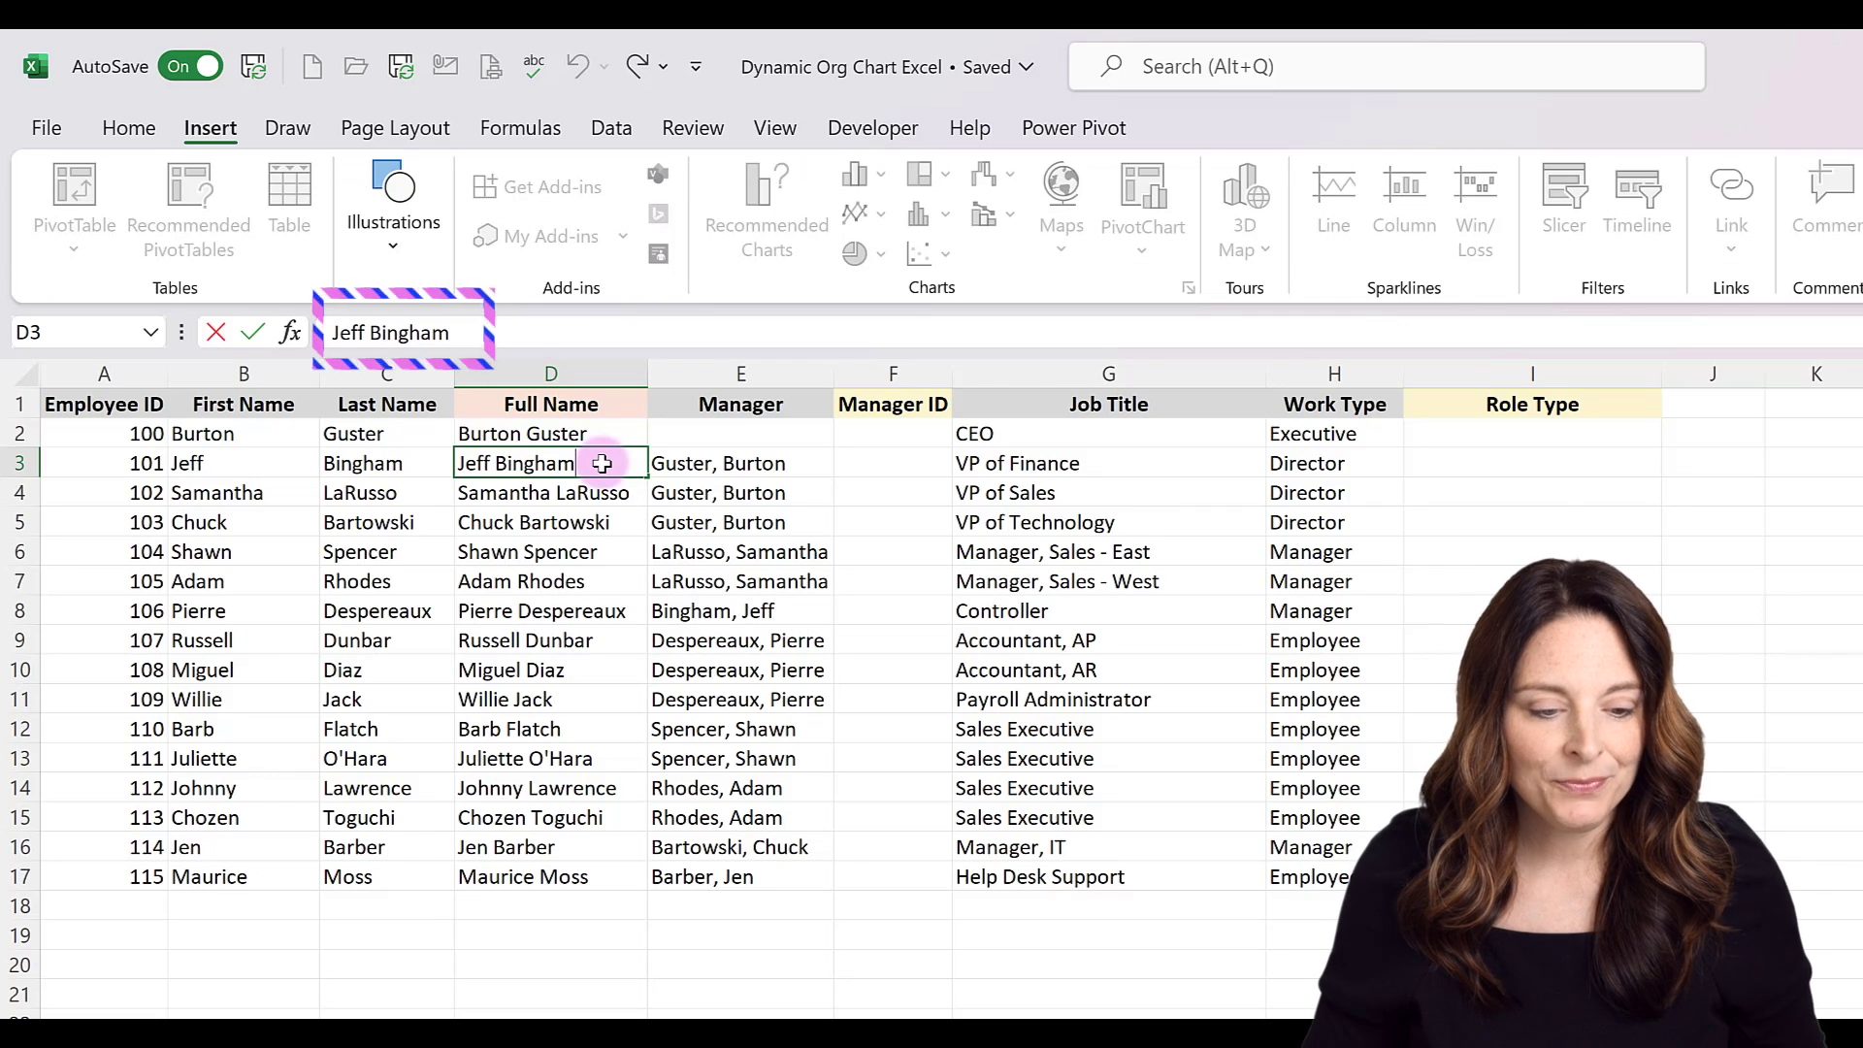
{"action": "key", "text": "Tab"}
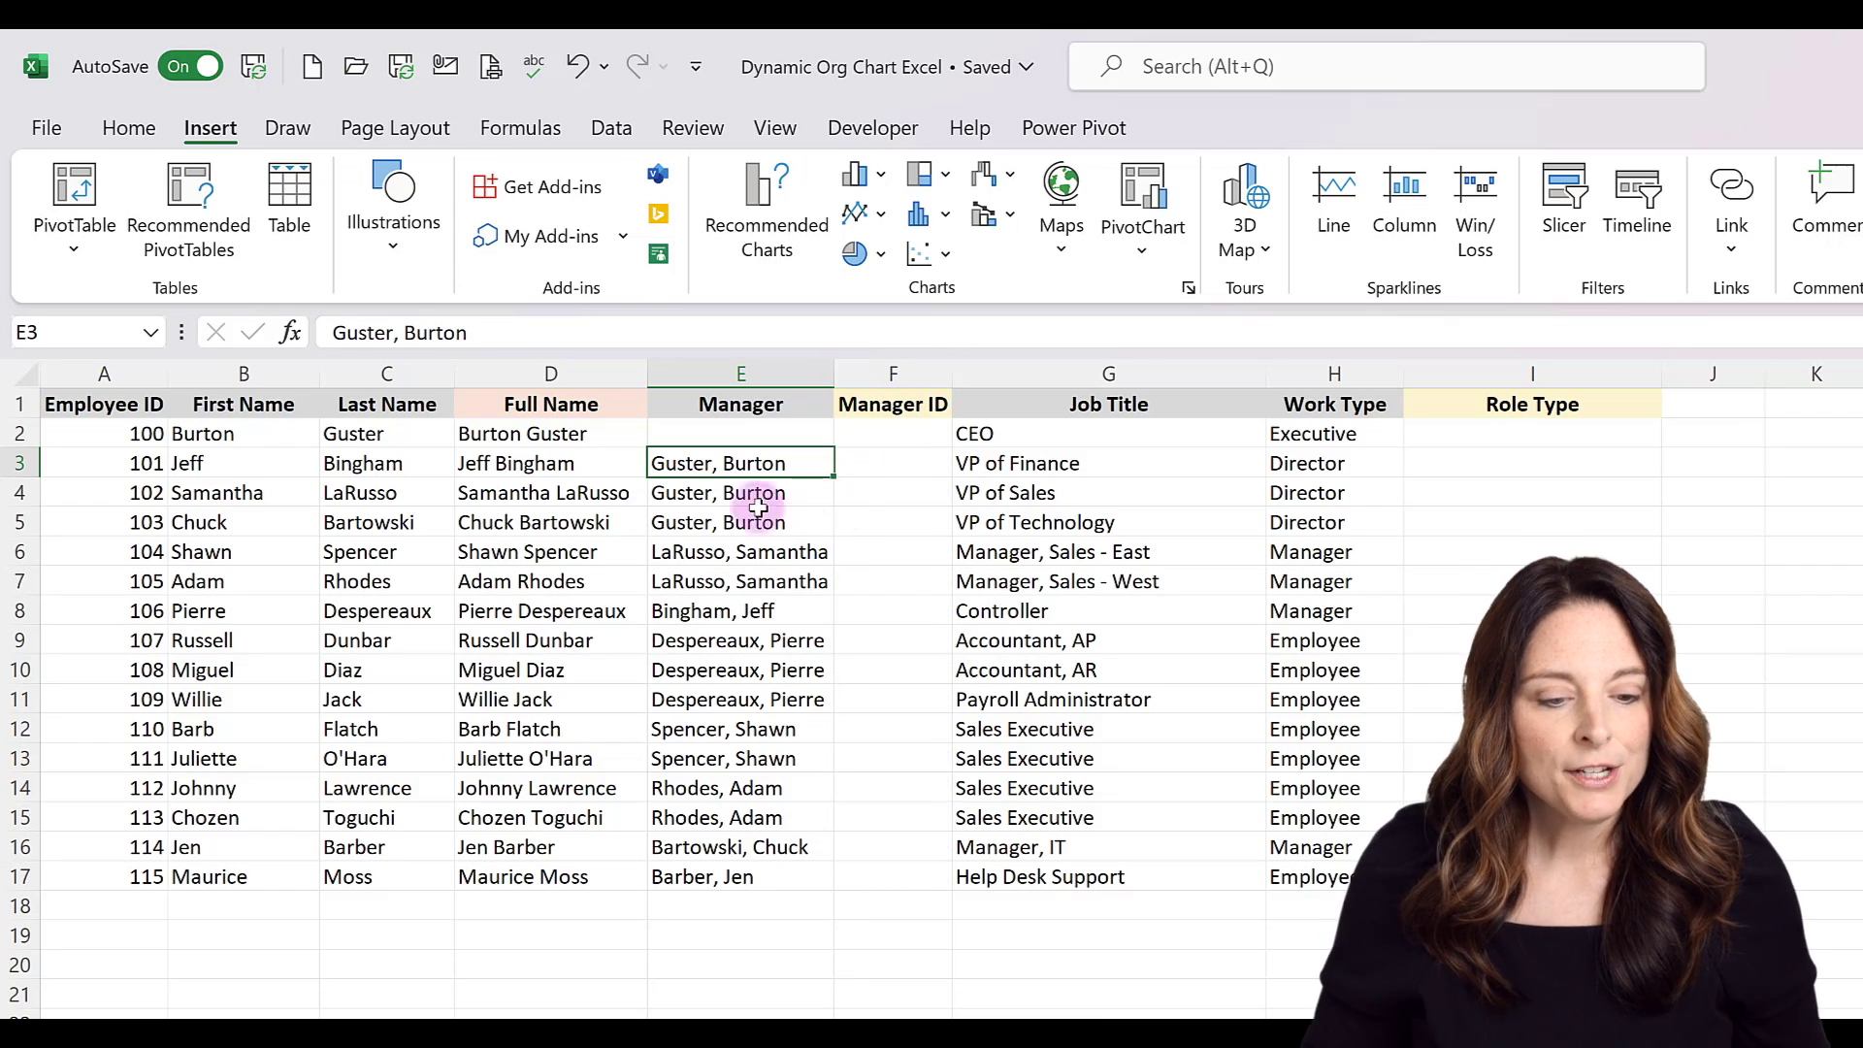
{"action": "left_click_drag", "start_coordinate": [237, 468], "coordinate": [357, 466]}
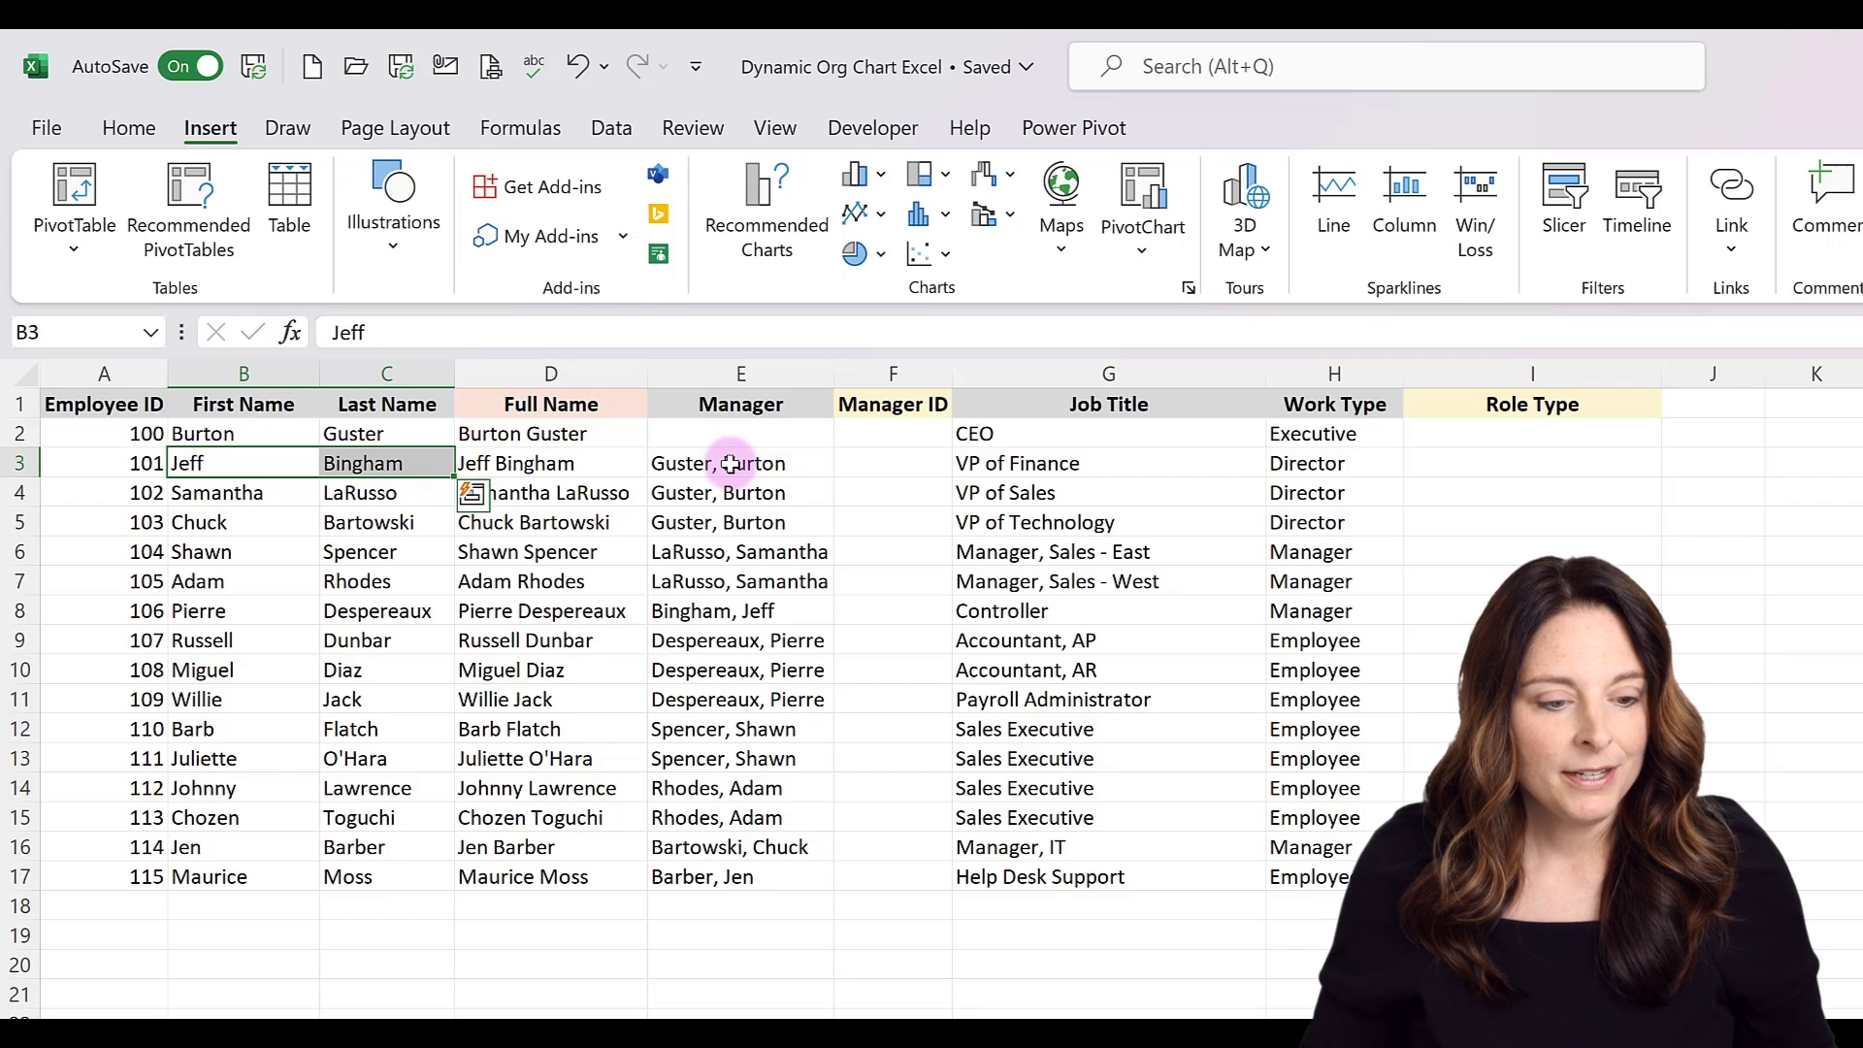
{"action": "left_click", "coordinate": [729, 463]}
{"action": "left_click", "coordinate": [257, 439]}
{"action": "left_click_drag", "start_coordinate": [257, 439], "coordinate": [354, 428]}
{"action": "left_click_drag", "start_coordinate": [83, 429], "coordinate": [351, 427]}
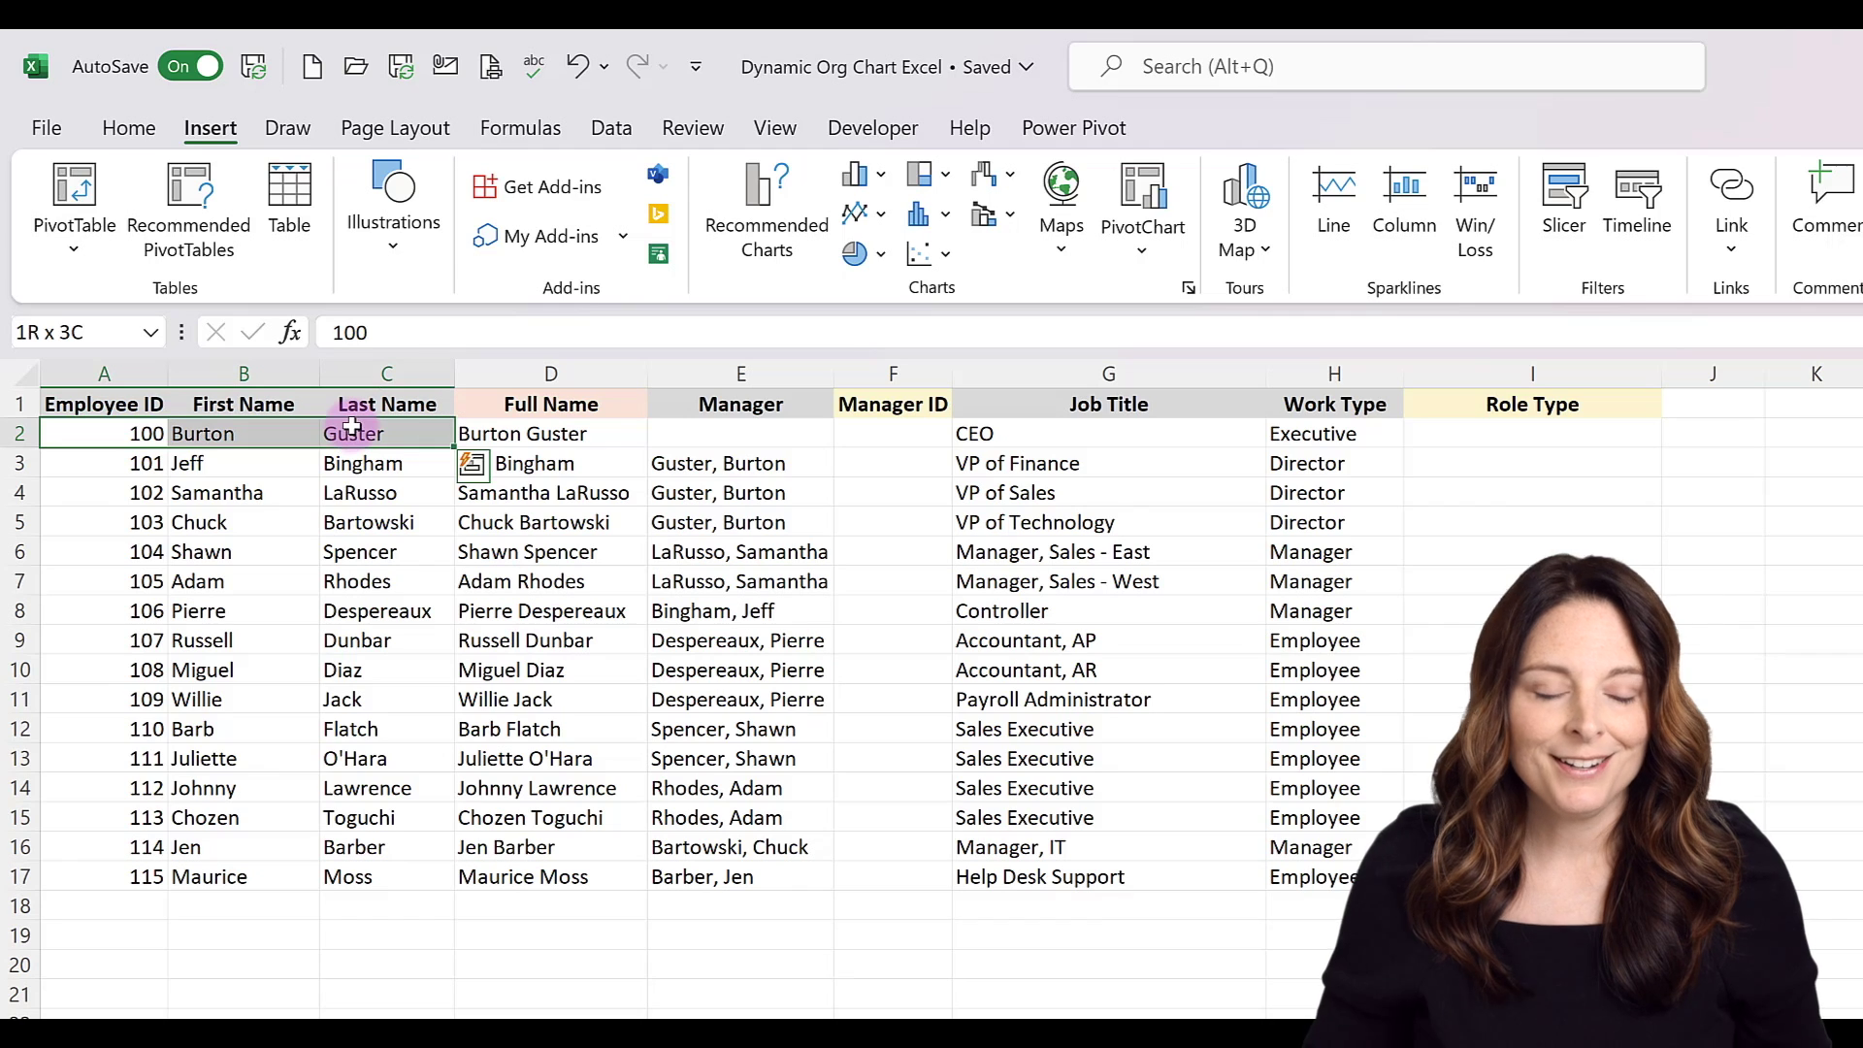
{"action": "left_click", "coordinate": [898, 465]}
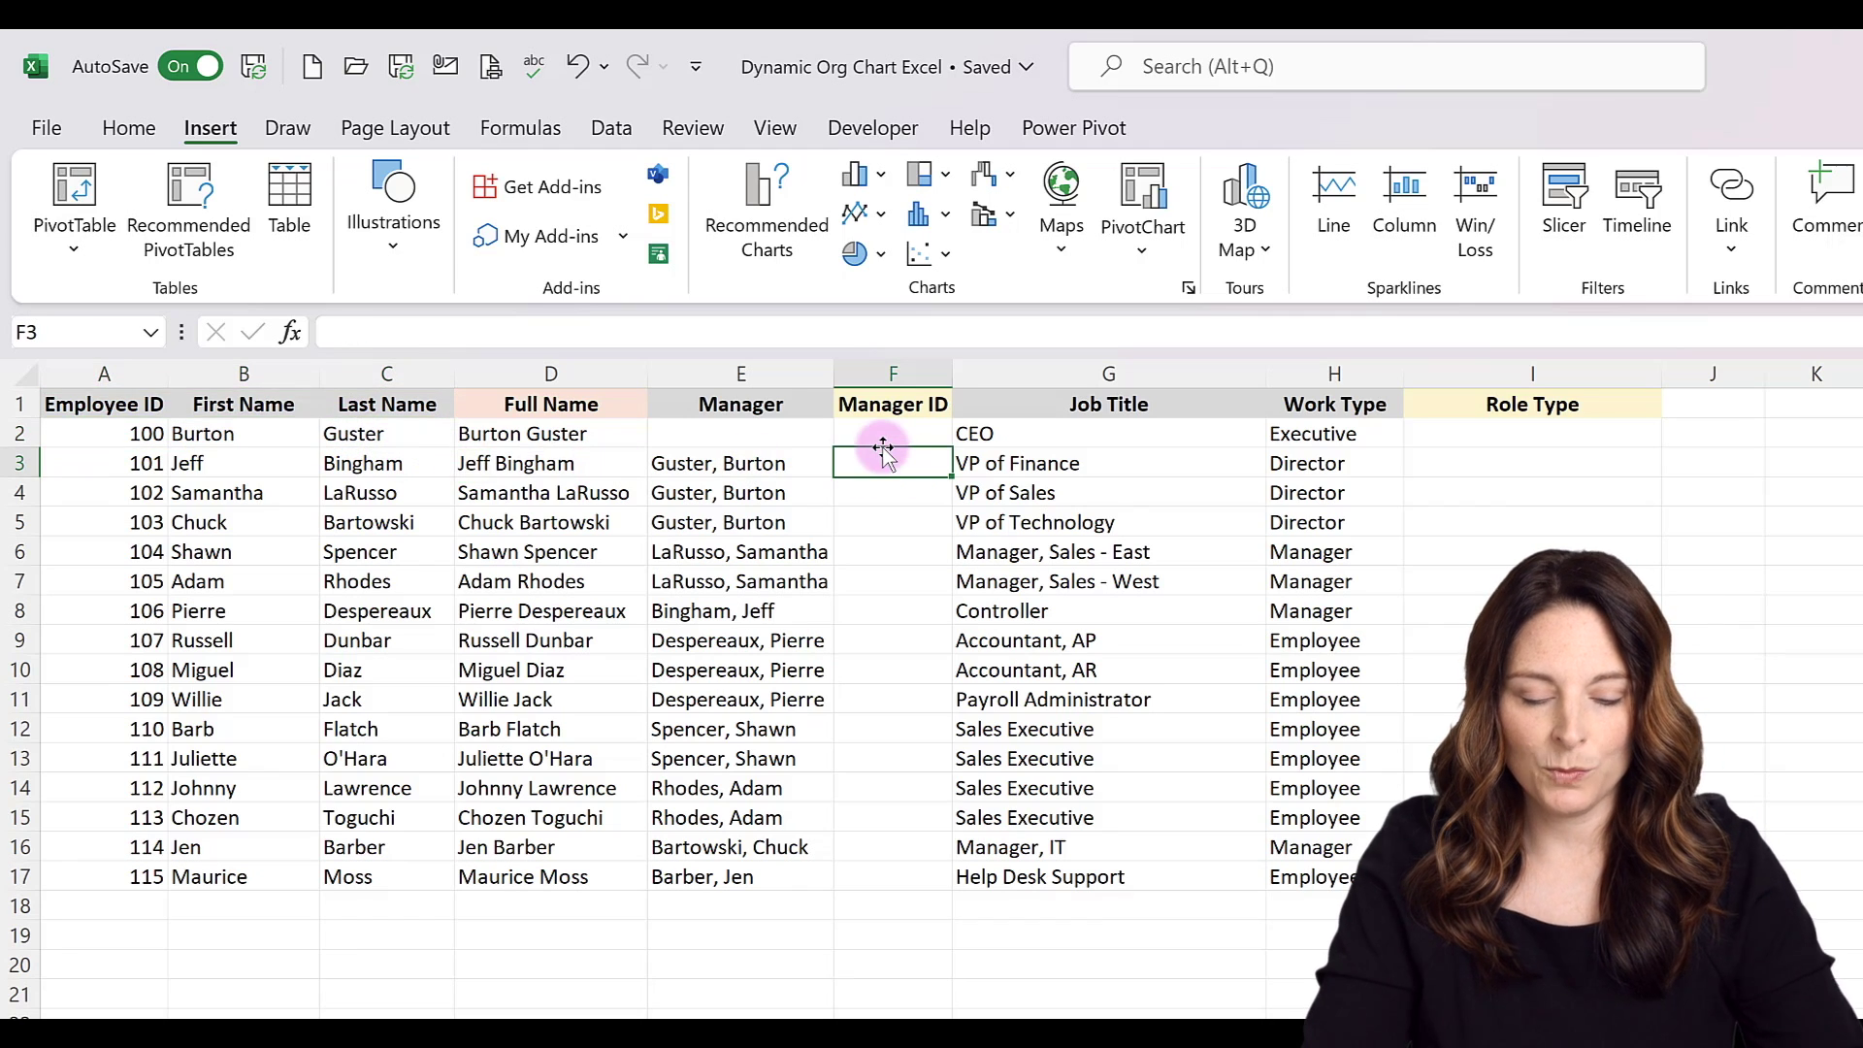
{"action": "type", "text": "100"}
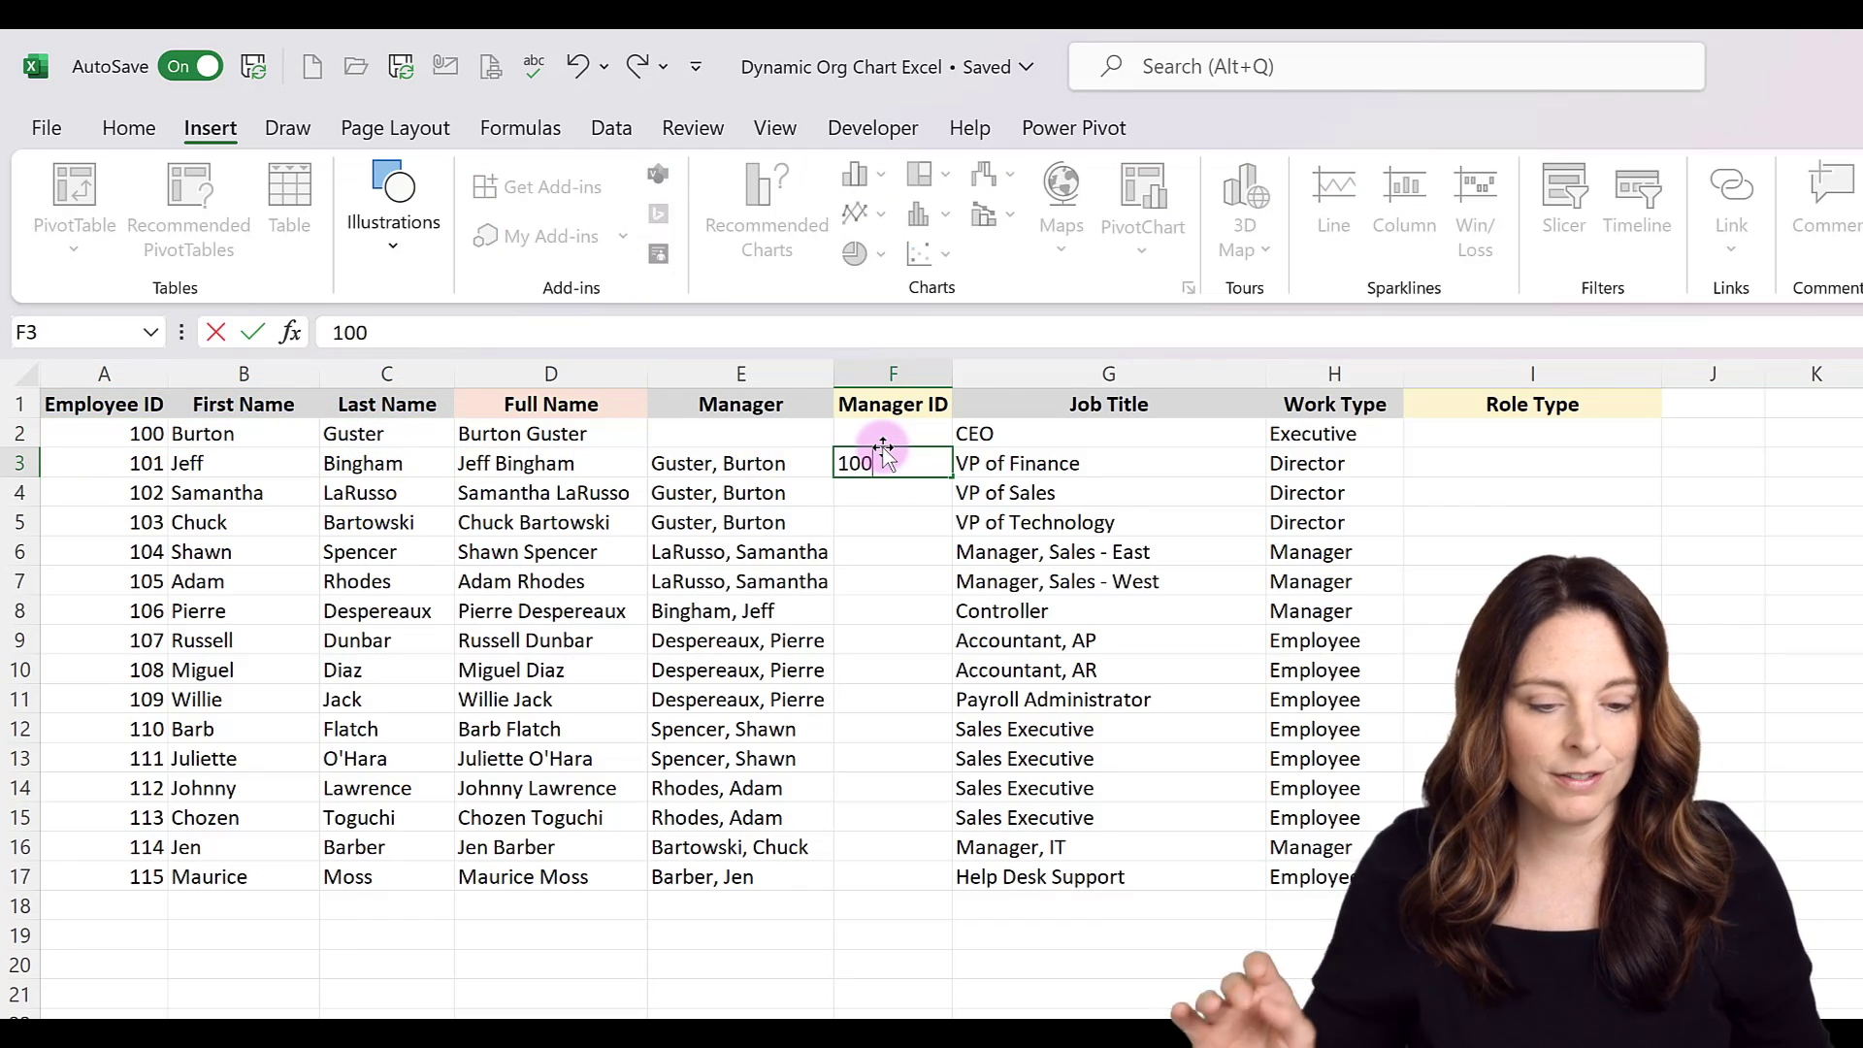
{"action": "key", "text": "Return"}
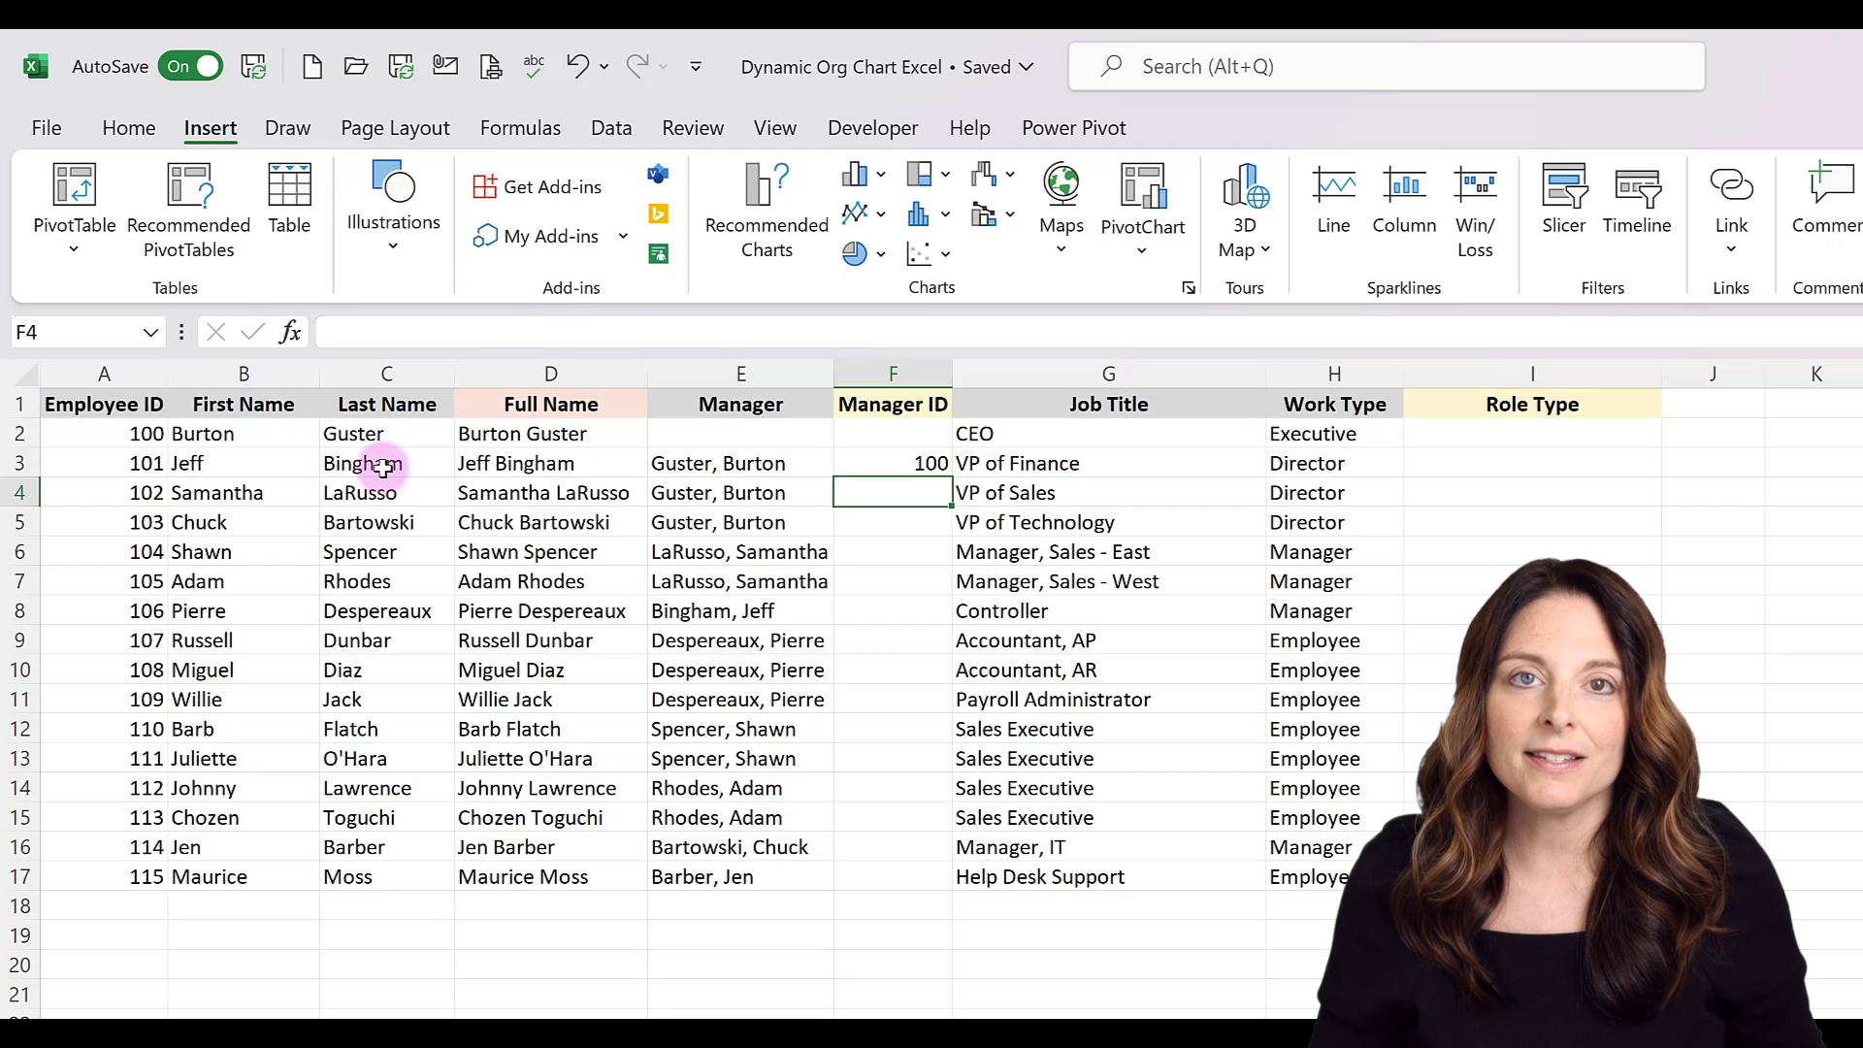
{"action": "left_click_drag", "start_coordinate": [385, 467], "coordinate": [385, 667]}
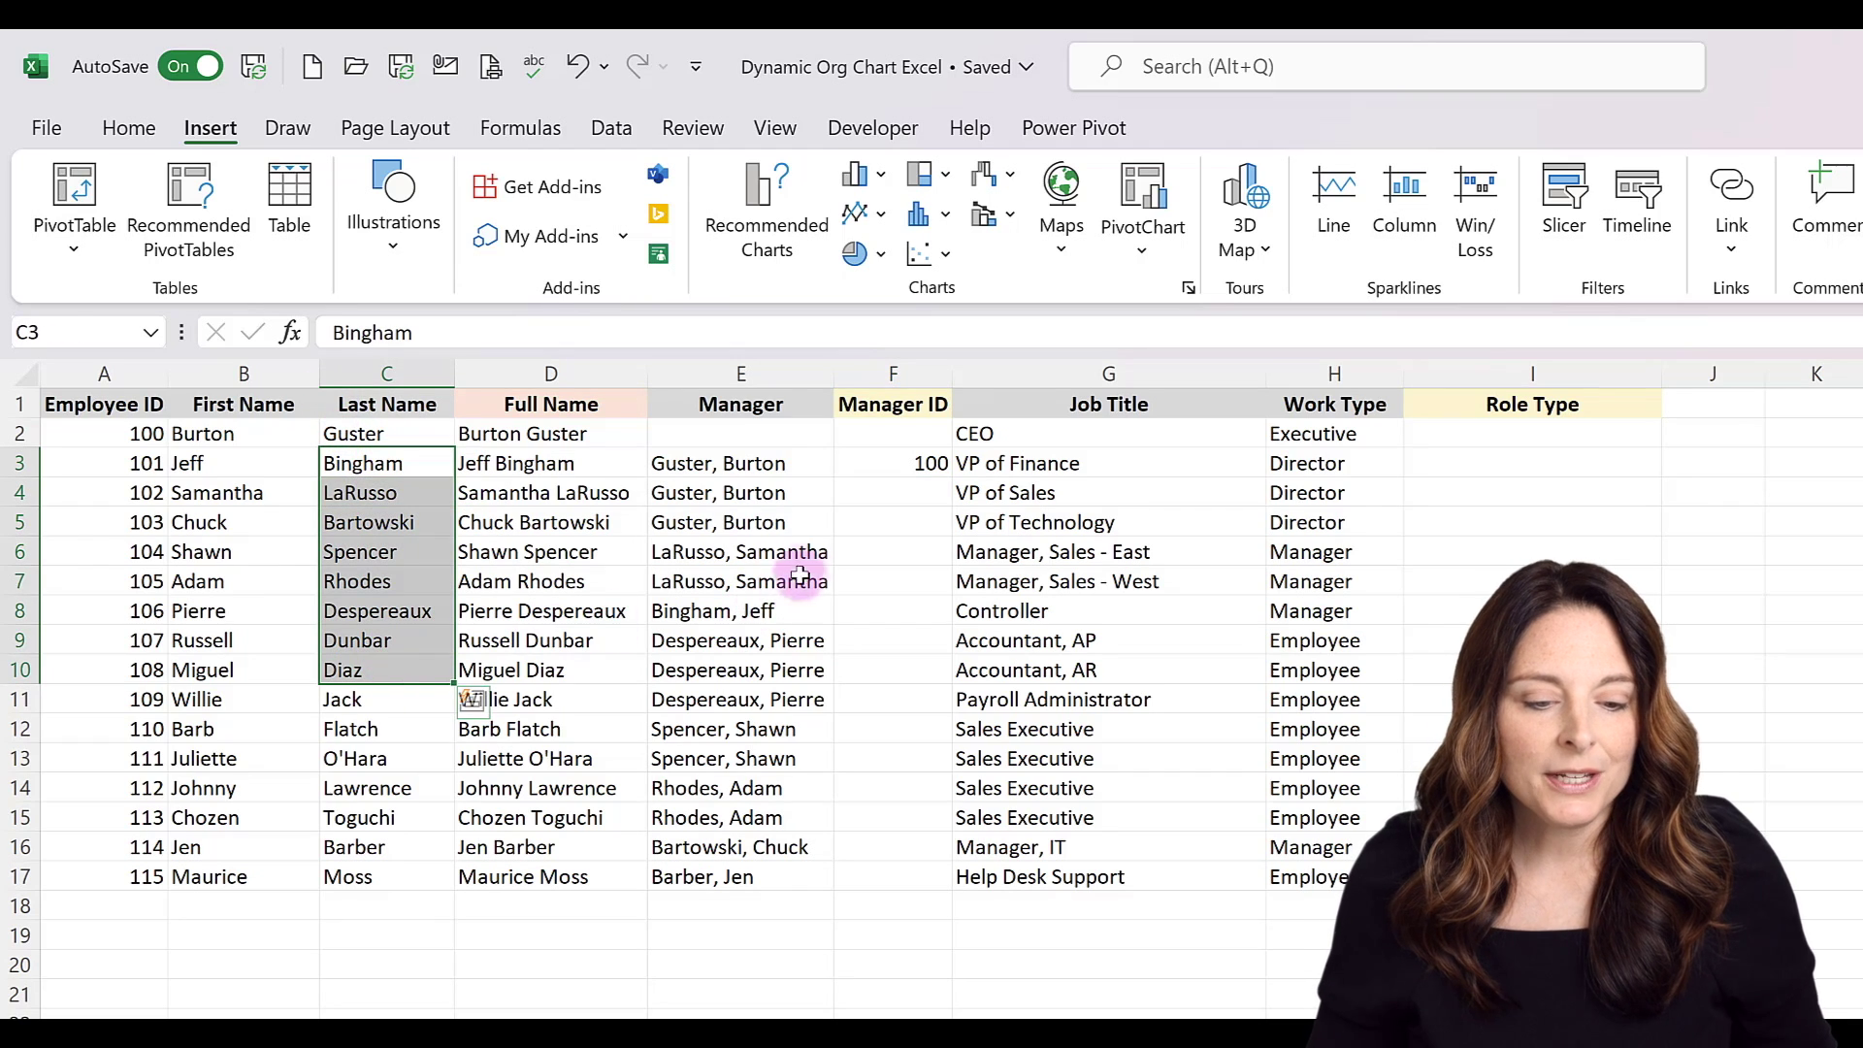
{"action": "left_click", "coordinate": [896, 492]}
{"action": "left_click", "coordinate": [899, 463]}
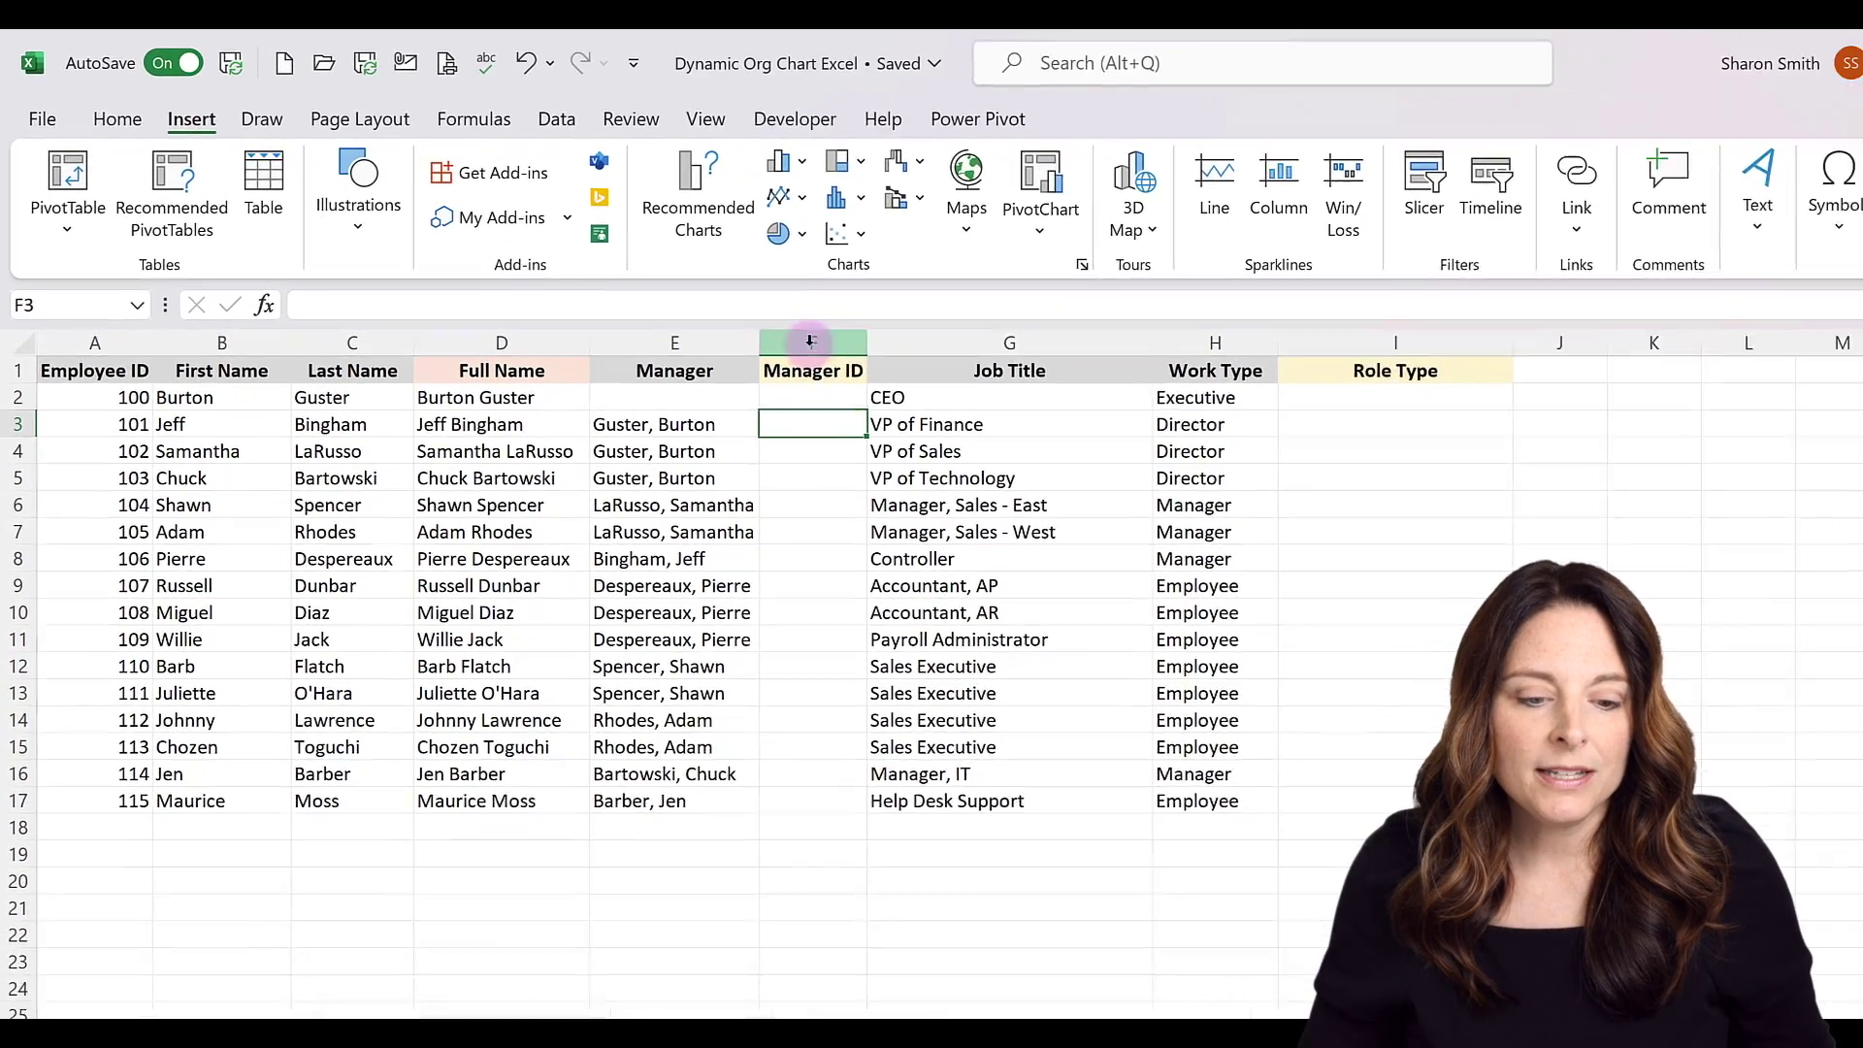
{"action": "left_click", "coordinate": [892, 374]}
- Insert a blank column F between the Manager and Manager ID columns
{"action": "right_click", "coordinate": [773, 325]}
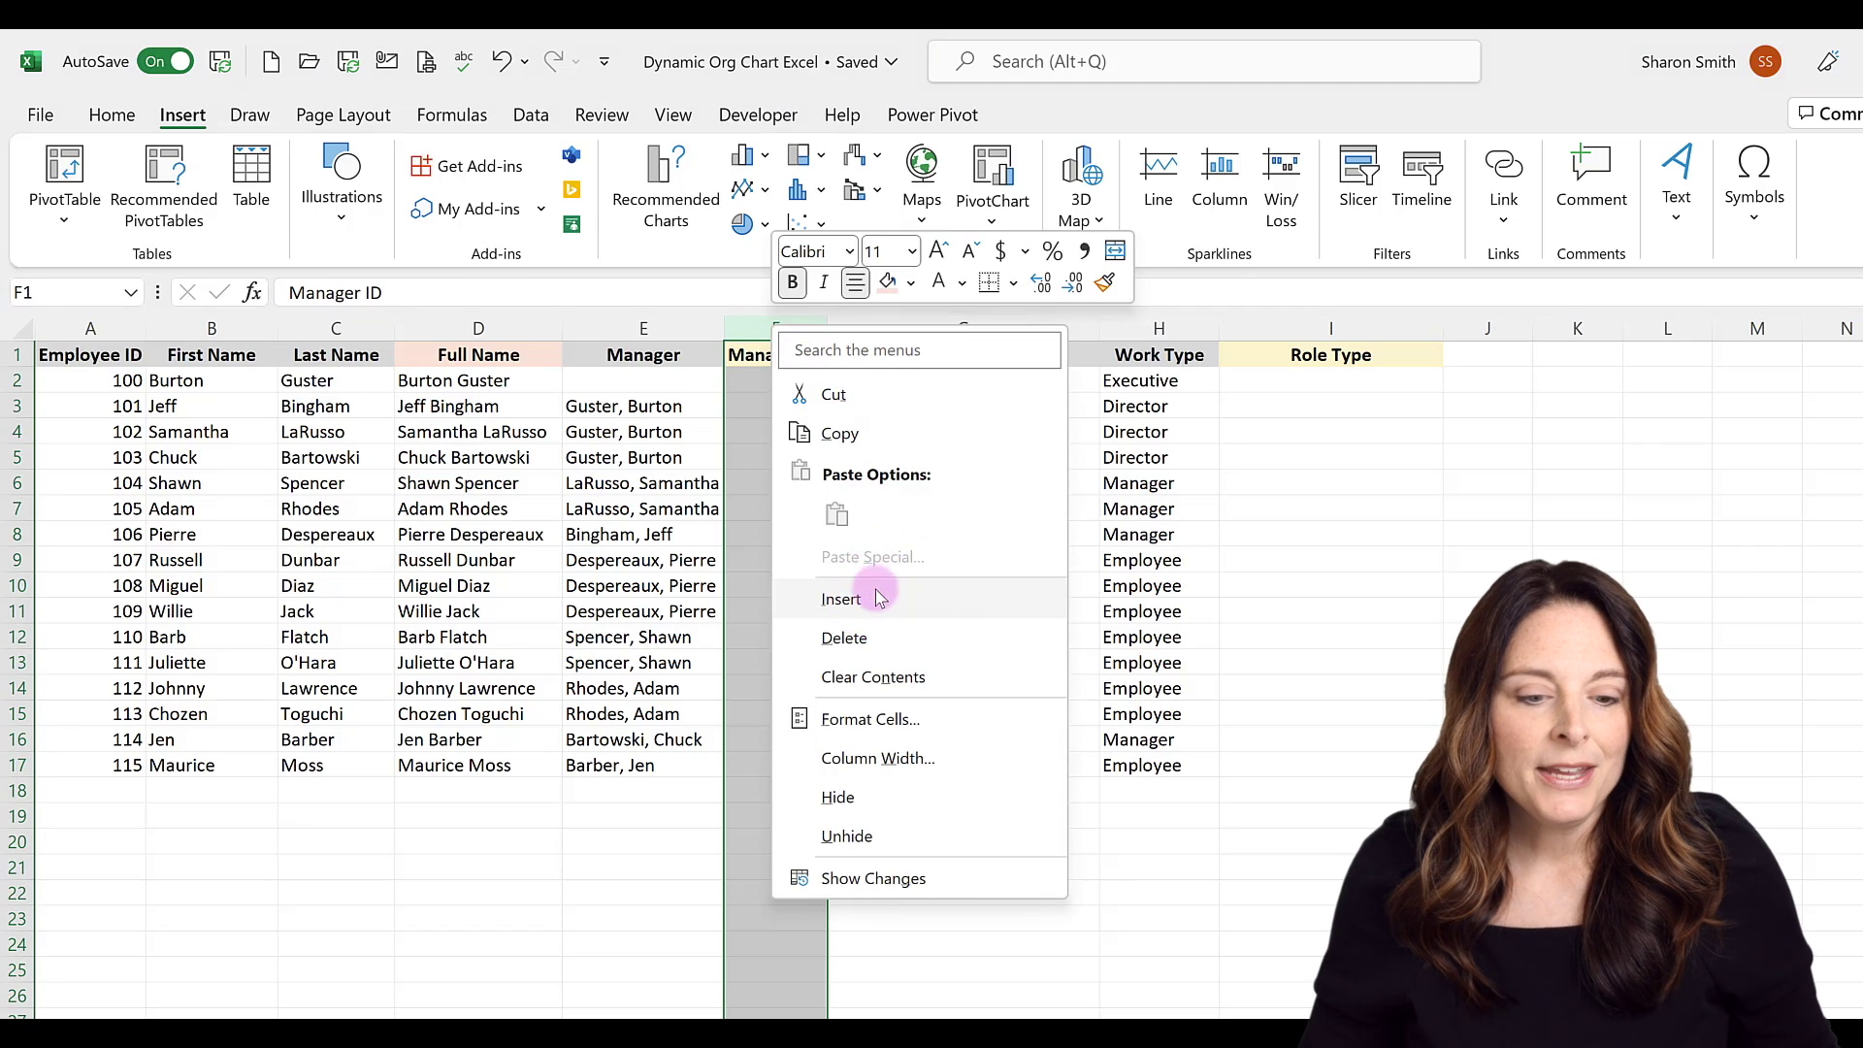
{"action": "left_click", "coordinate": [878, 598]}
{"action": "left_click", "coordinate": [792, 352]}
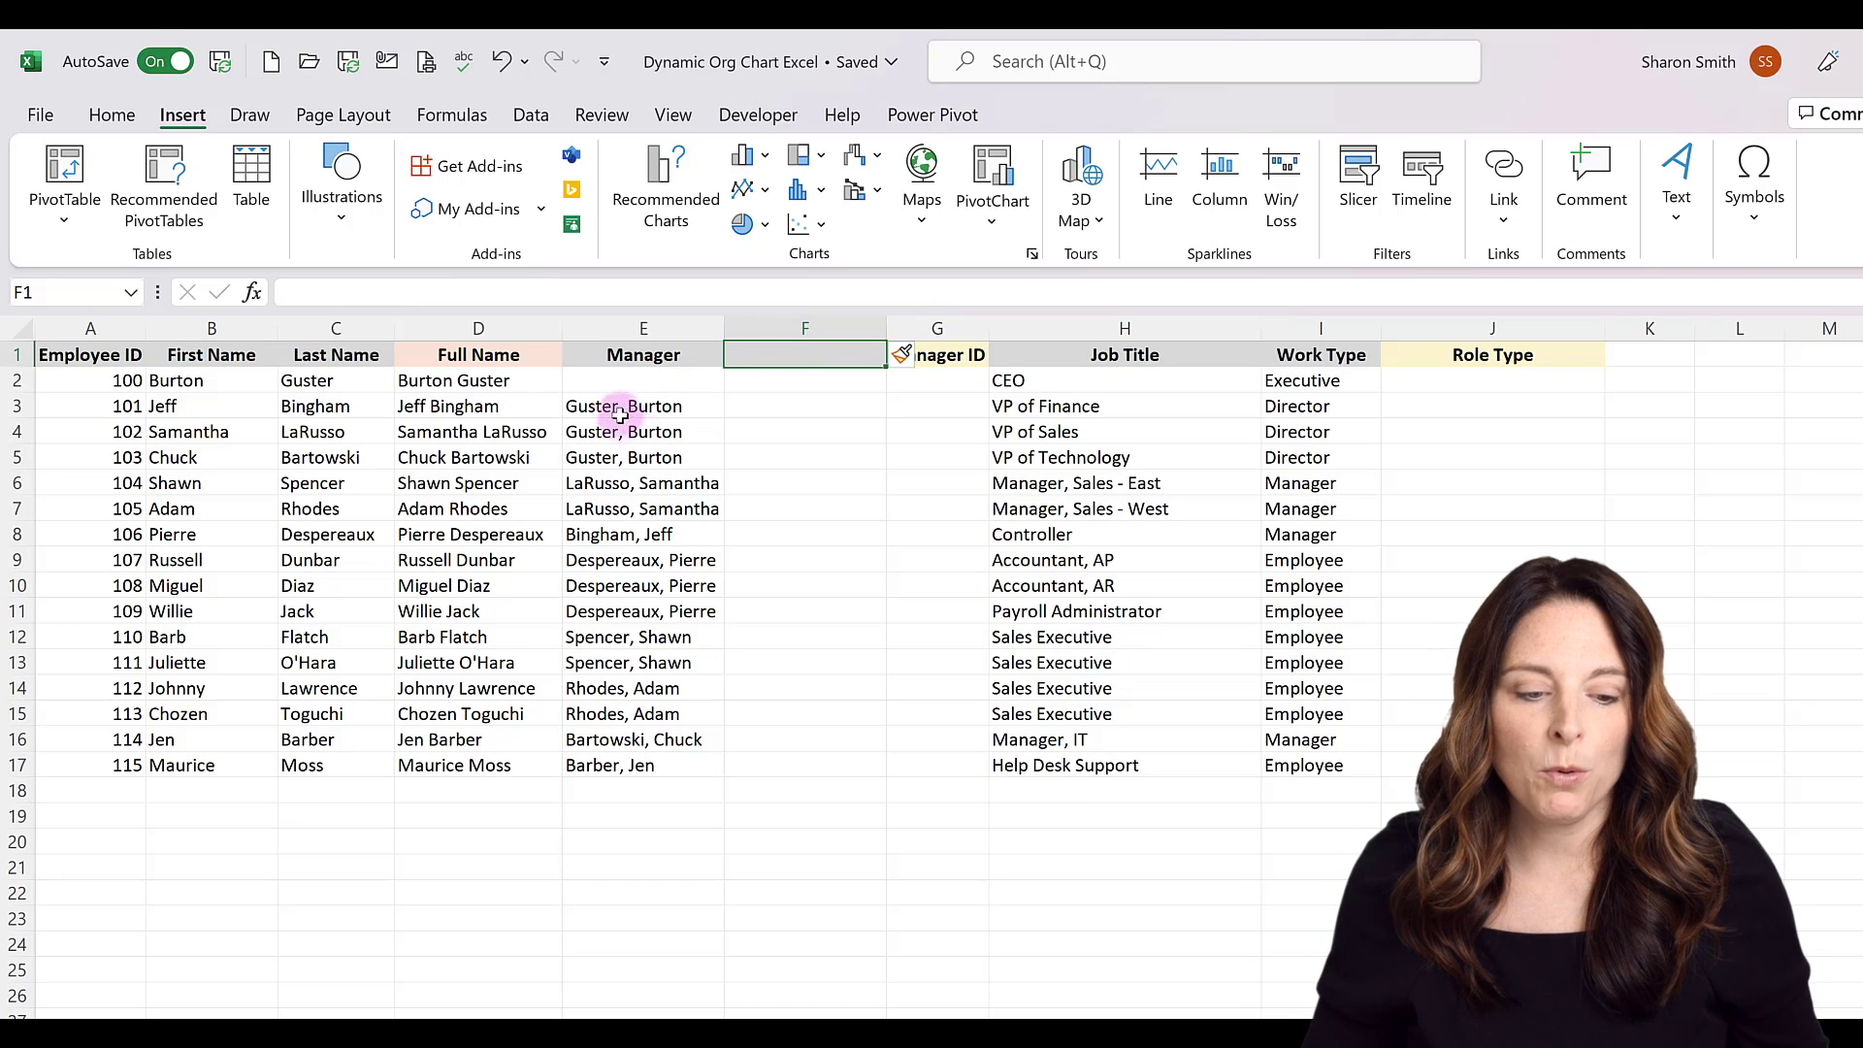
{"action": "left_click", "coordinate": [672, 408]}
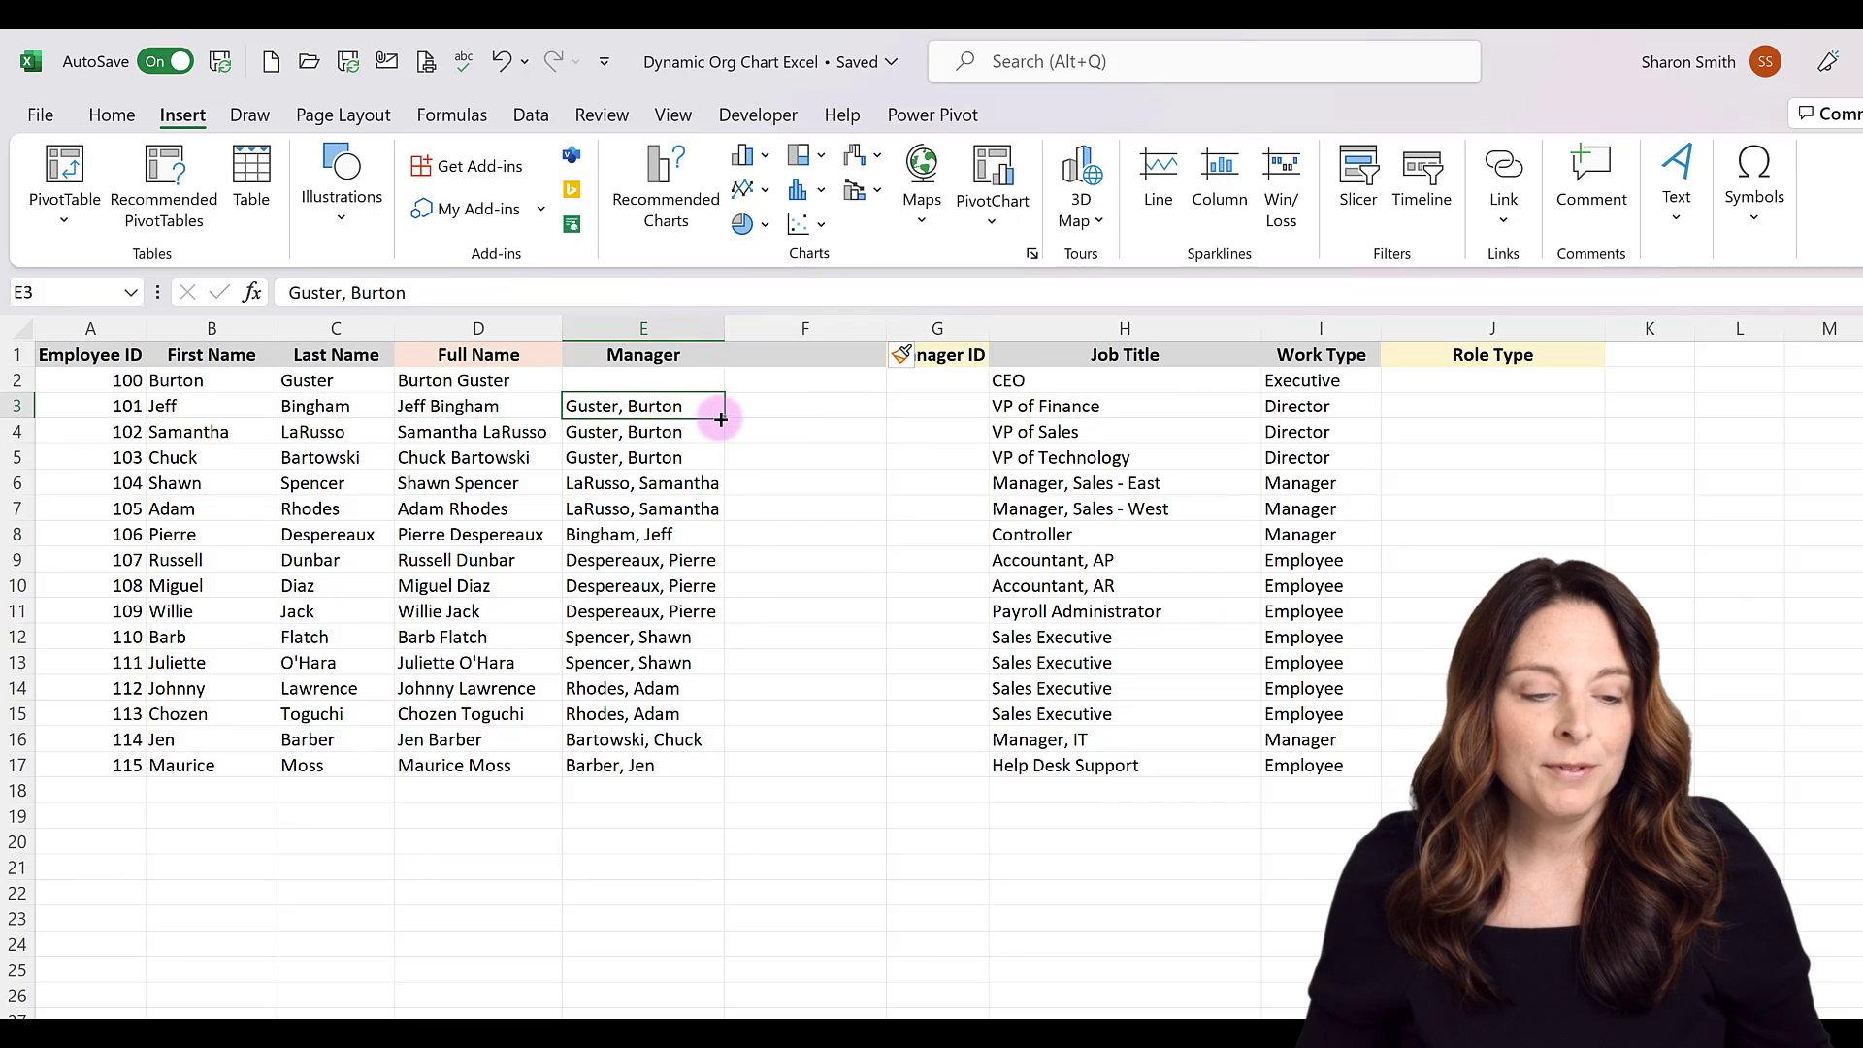
- Split the Manager names at the comma into last names in column E and first names in F
{"action": "left_click", "coordinate": [531, 114]}
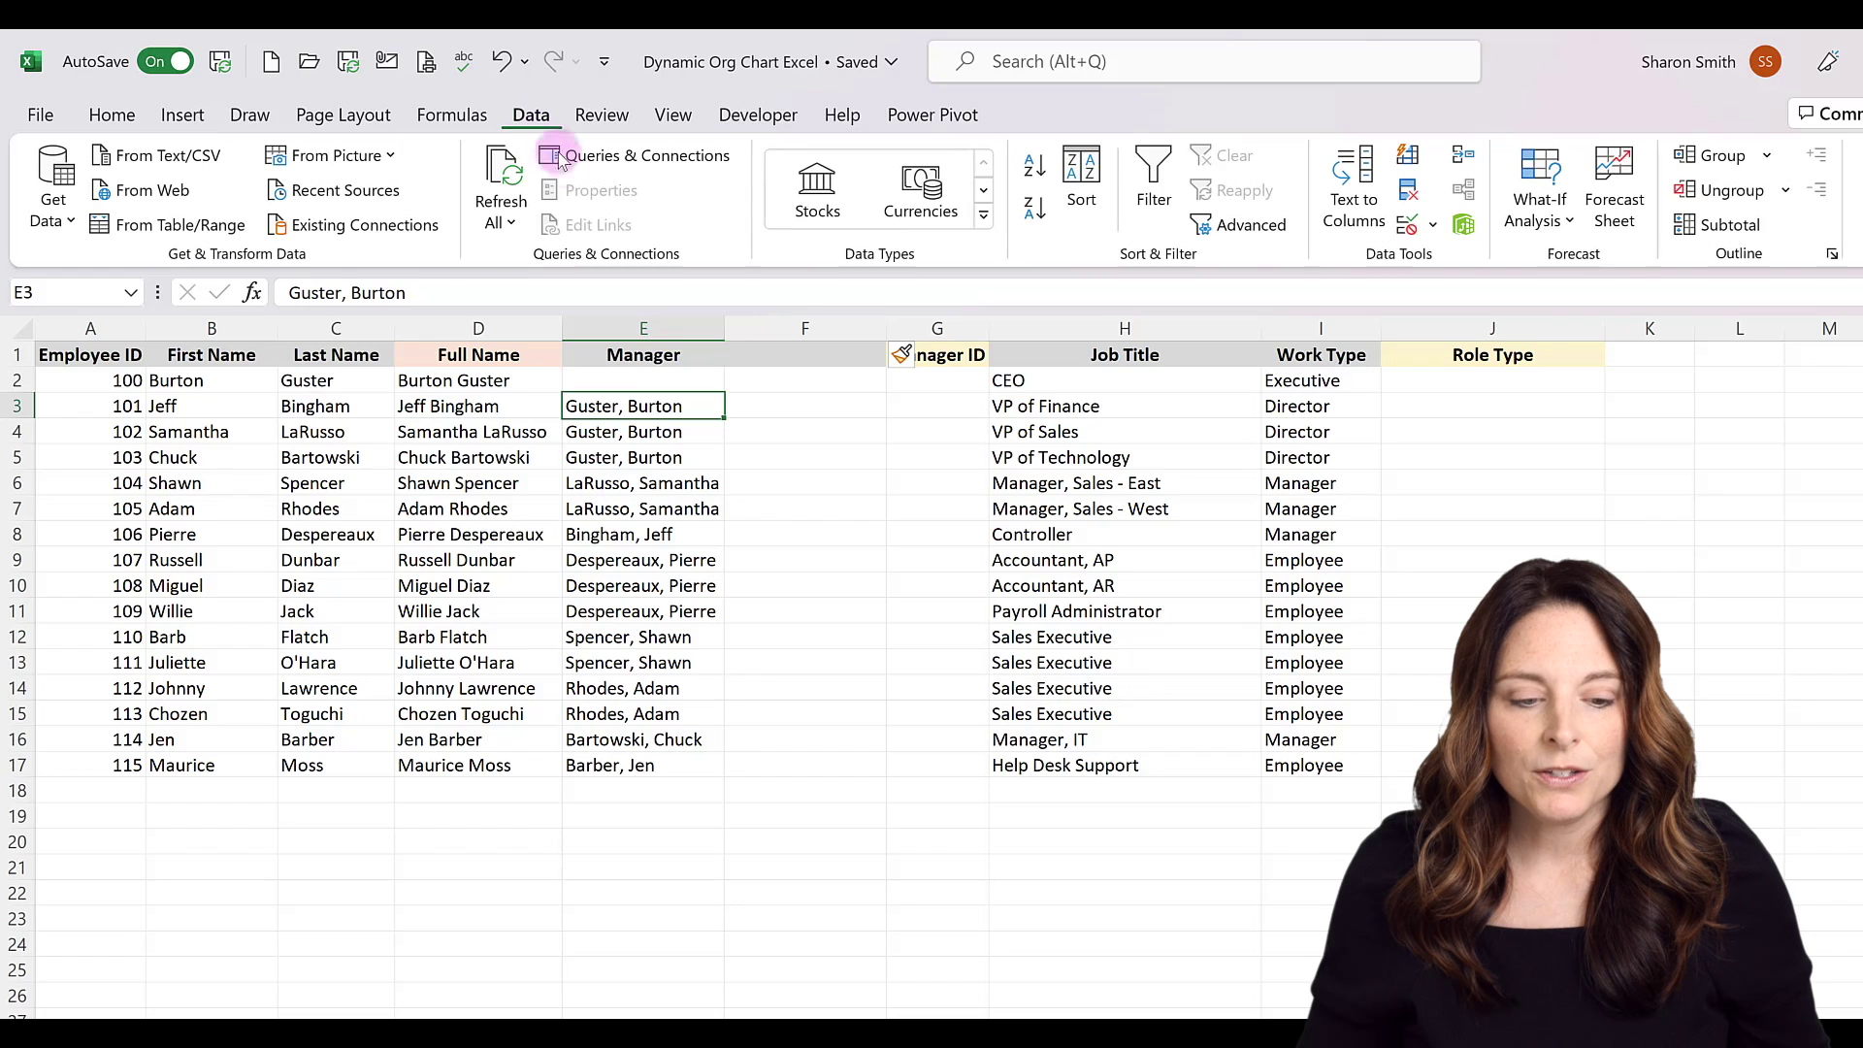
{"action": "left_click", "coordinate": [658, 329]}
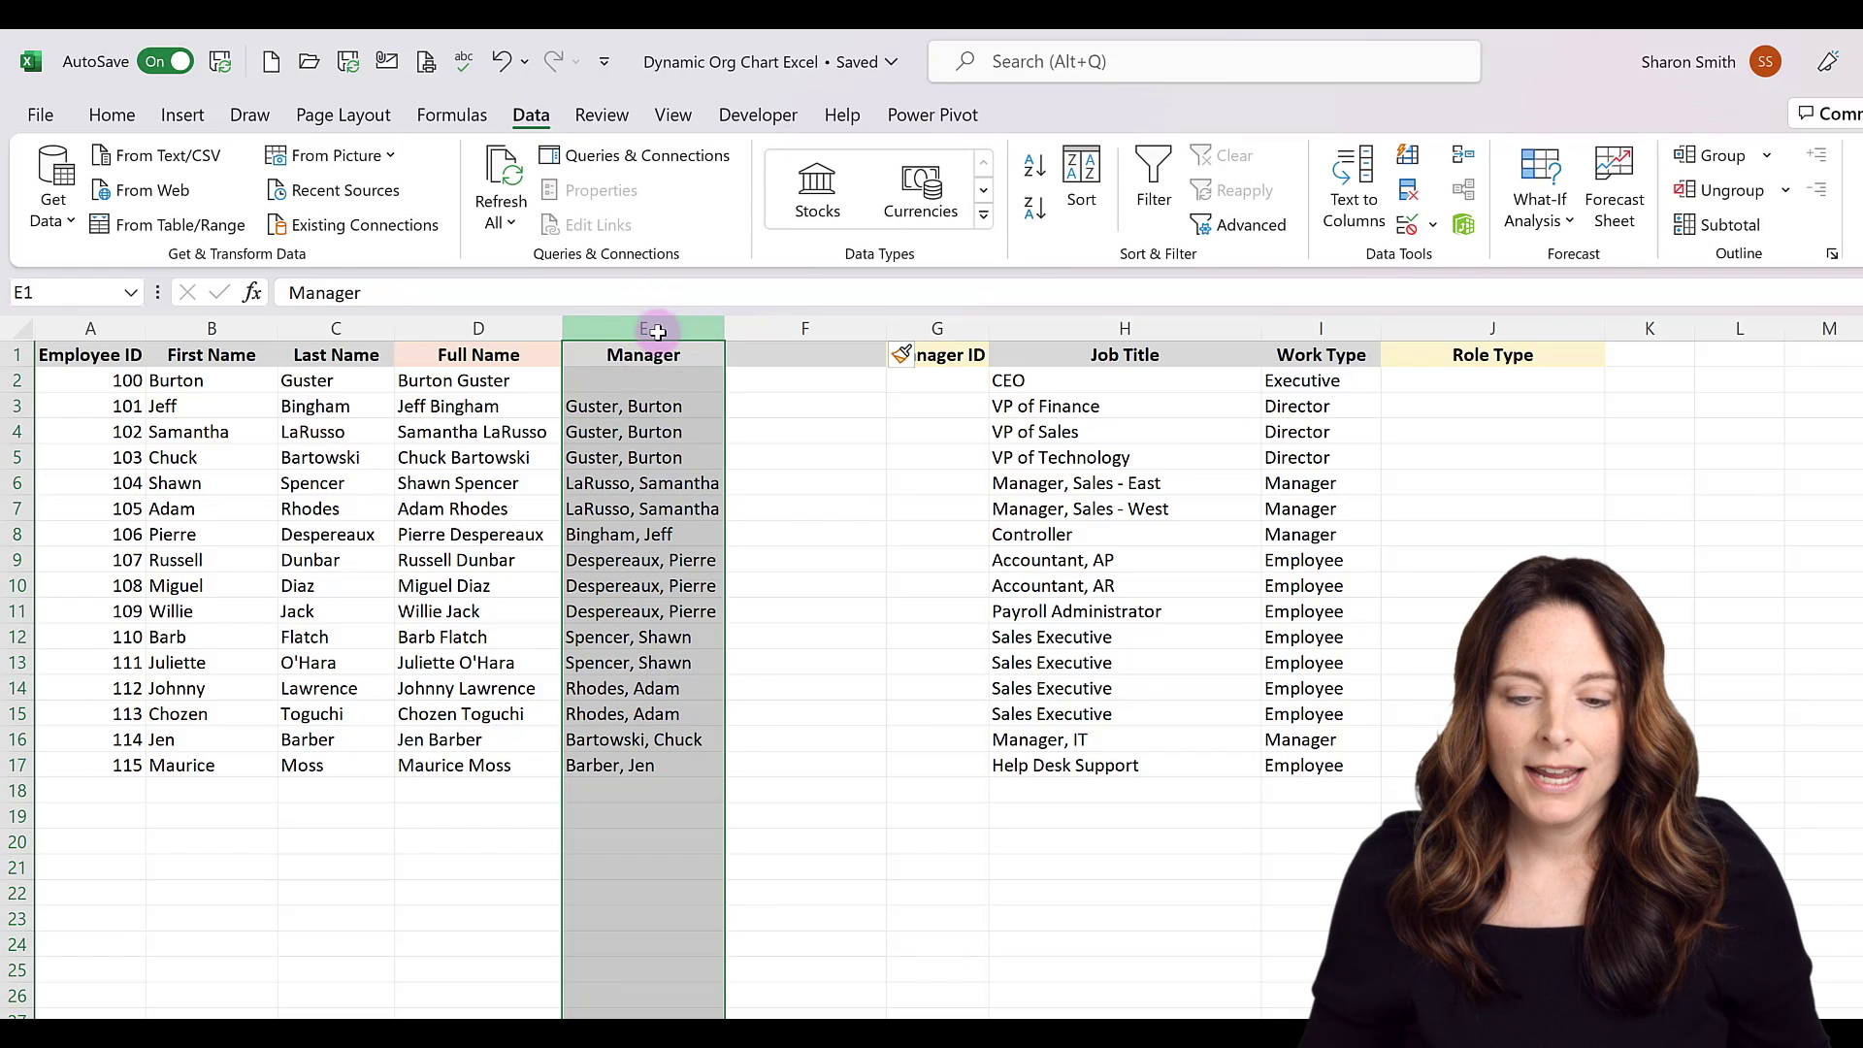
{"action": "left_click", "coordinate": [1354, 230]}
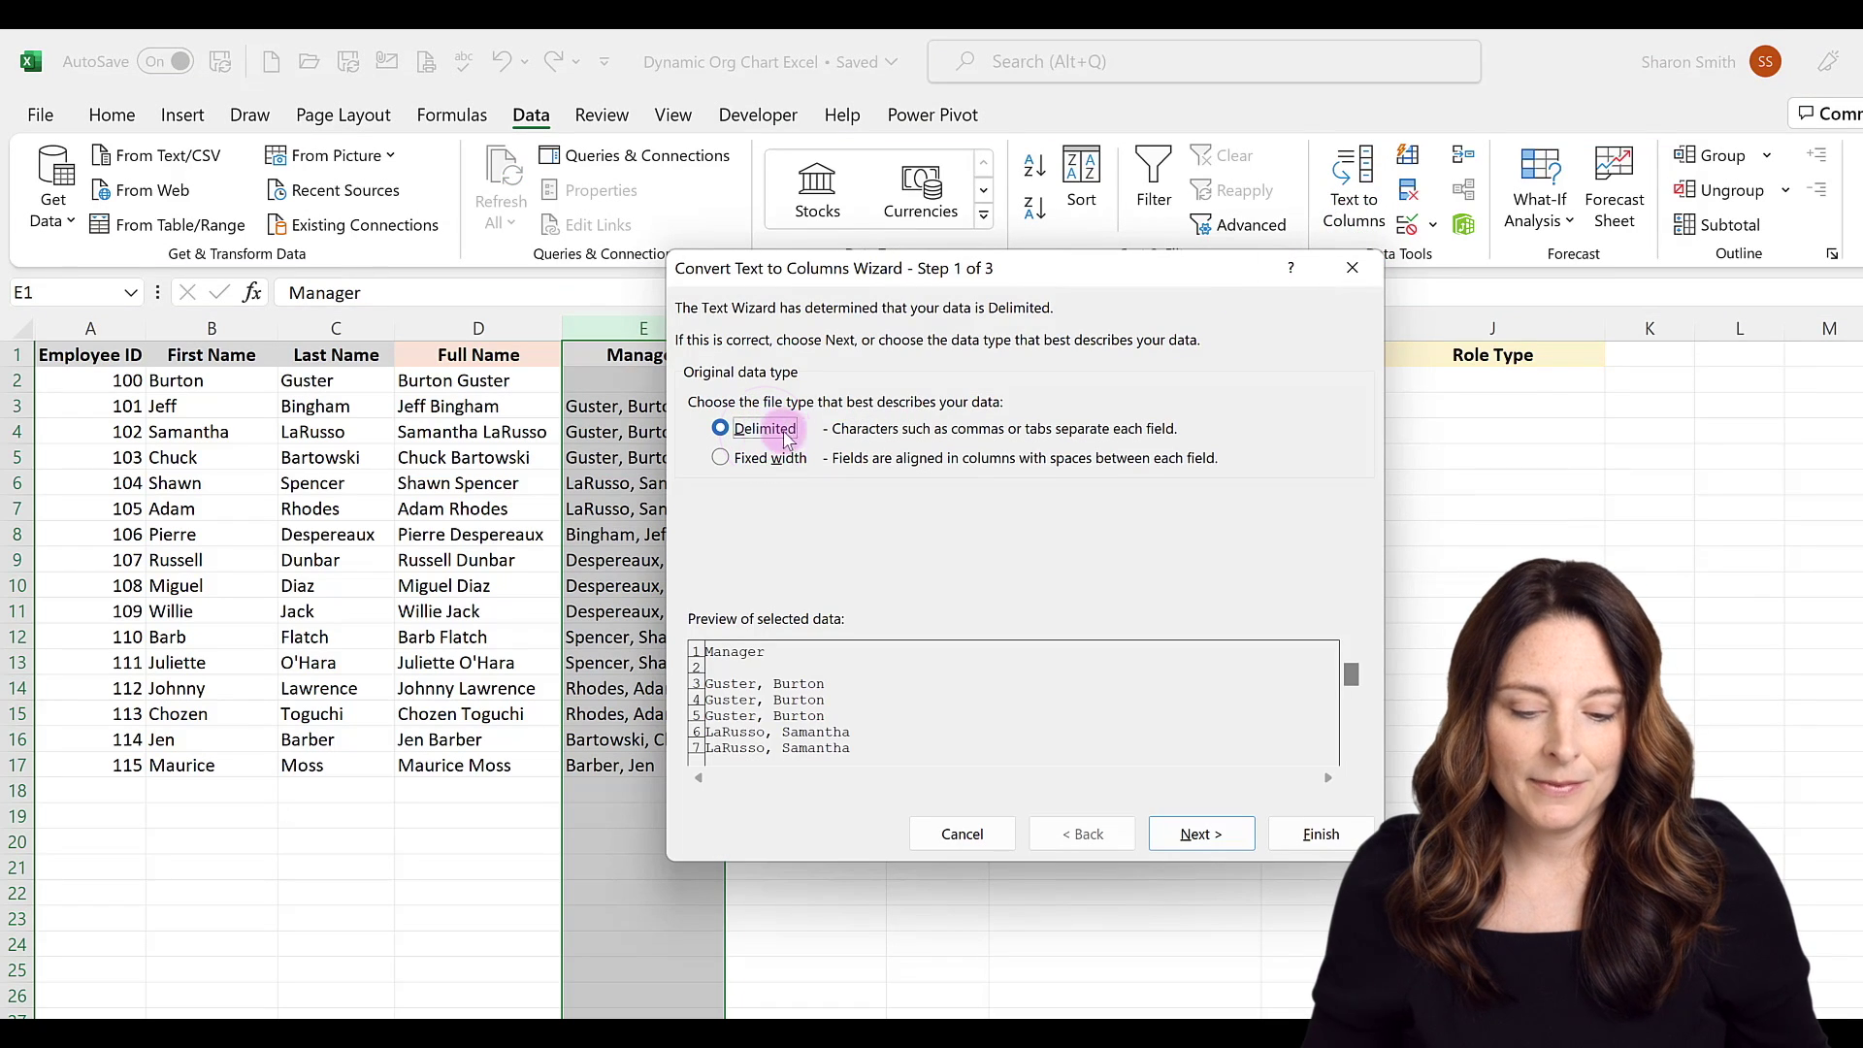
{"action": "left_click", "coordinate": [1213, 834]}
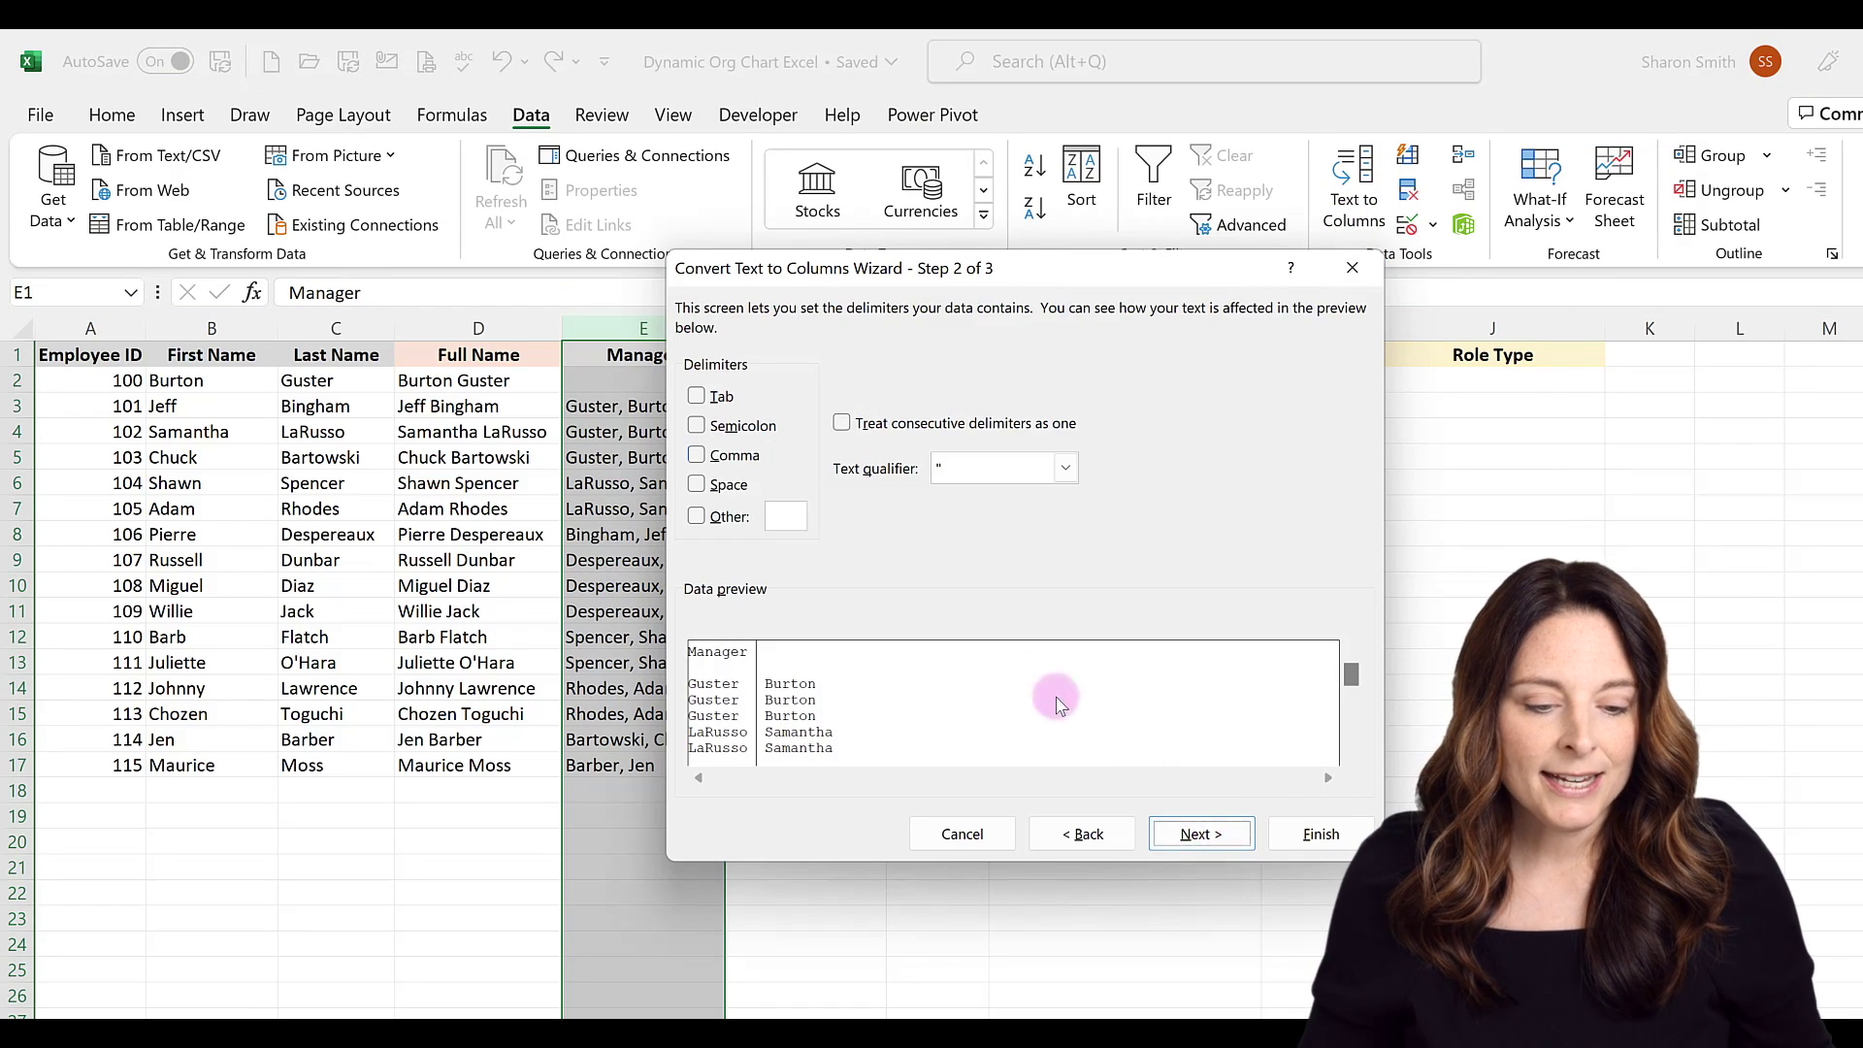
{"action": "left_click", "coordinate": [698, 456]}
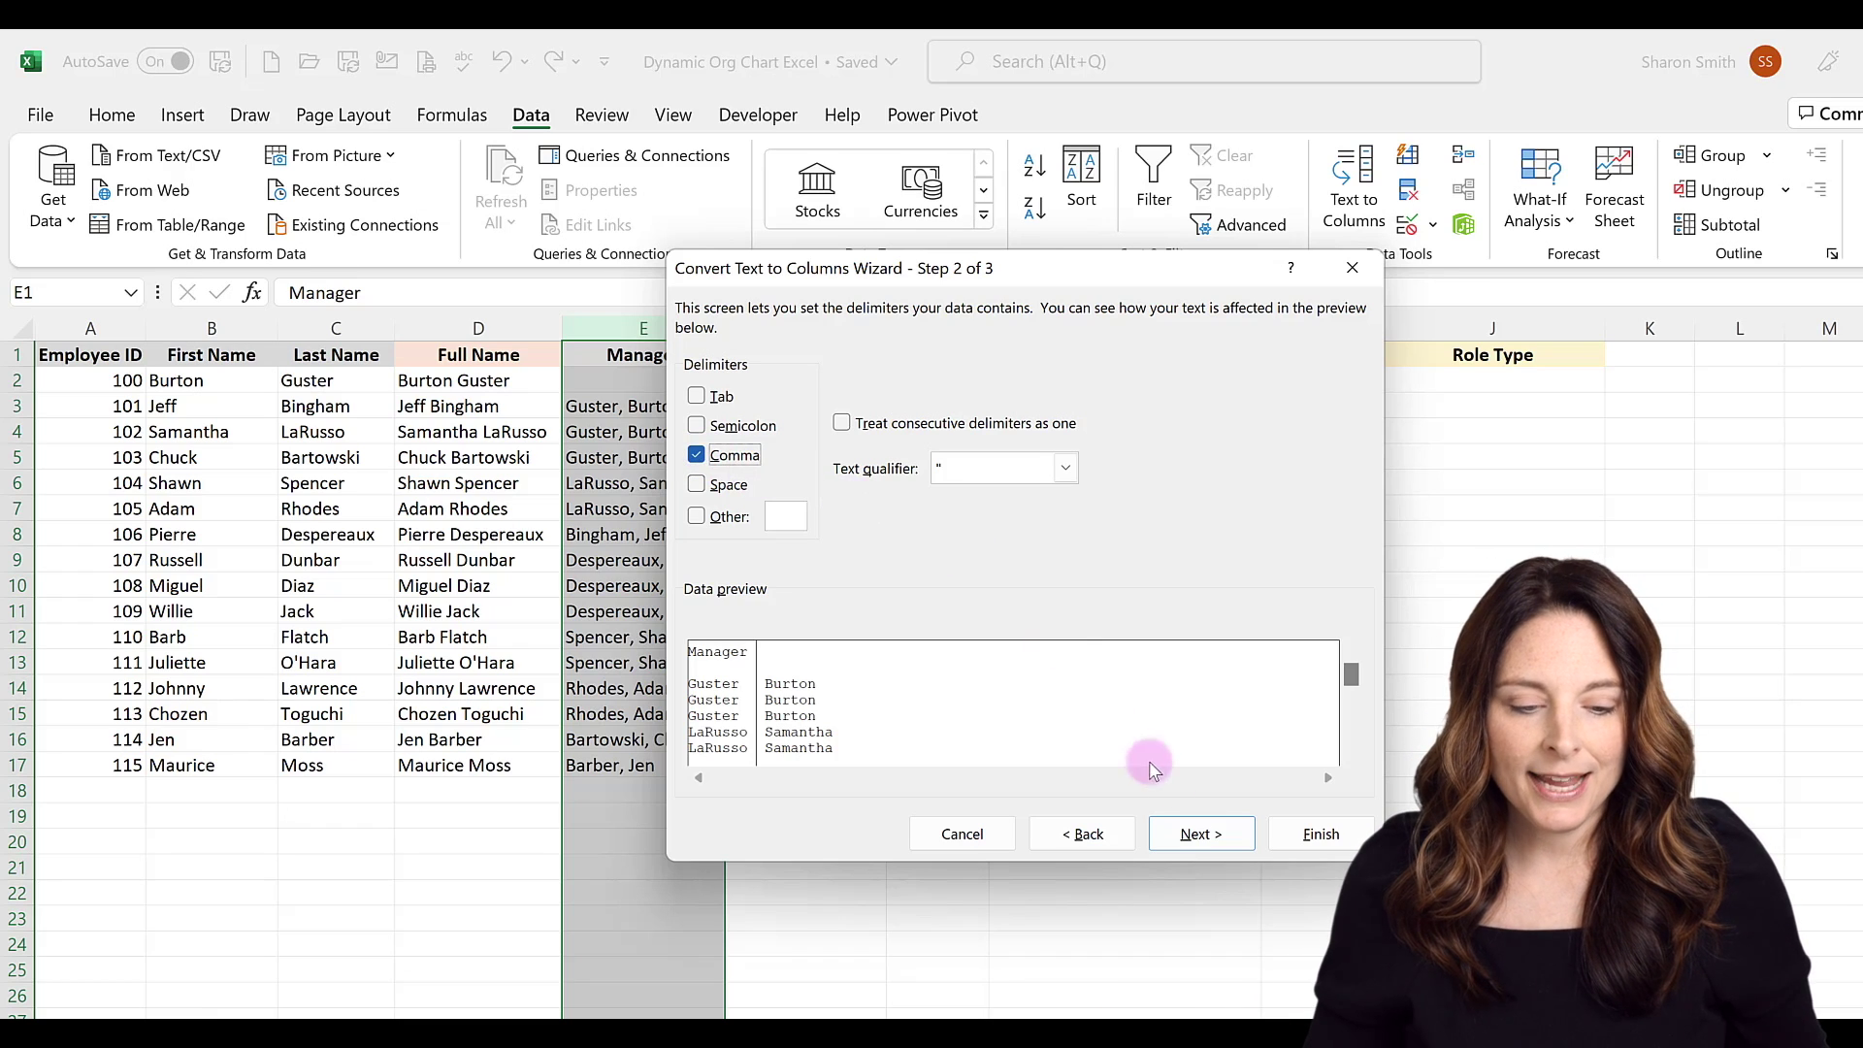
{"action": "left_click", "coordinate": [1203, 841]}
{"action": "left_click", "coordinate": [1283, 847]}
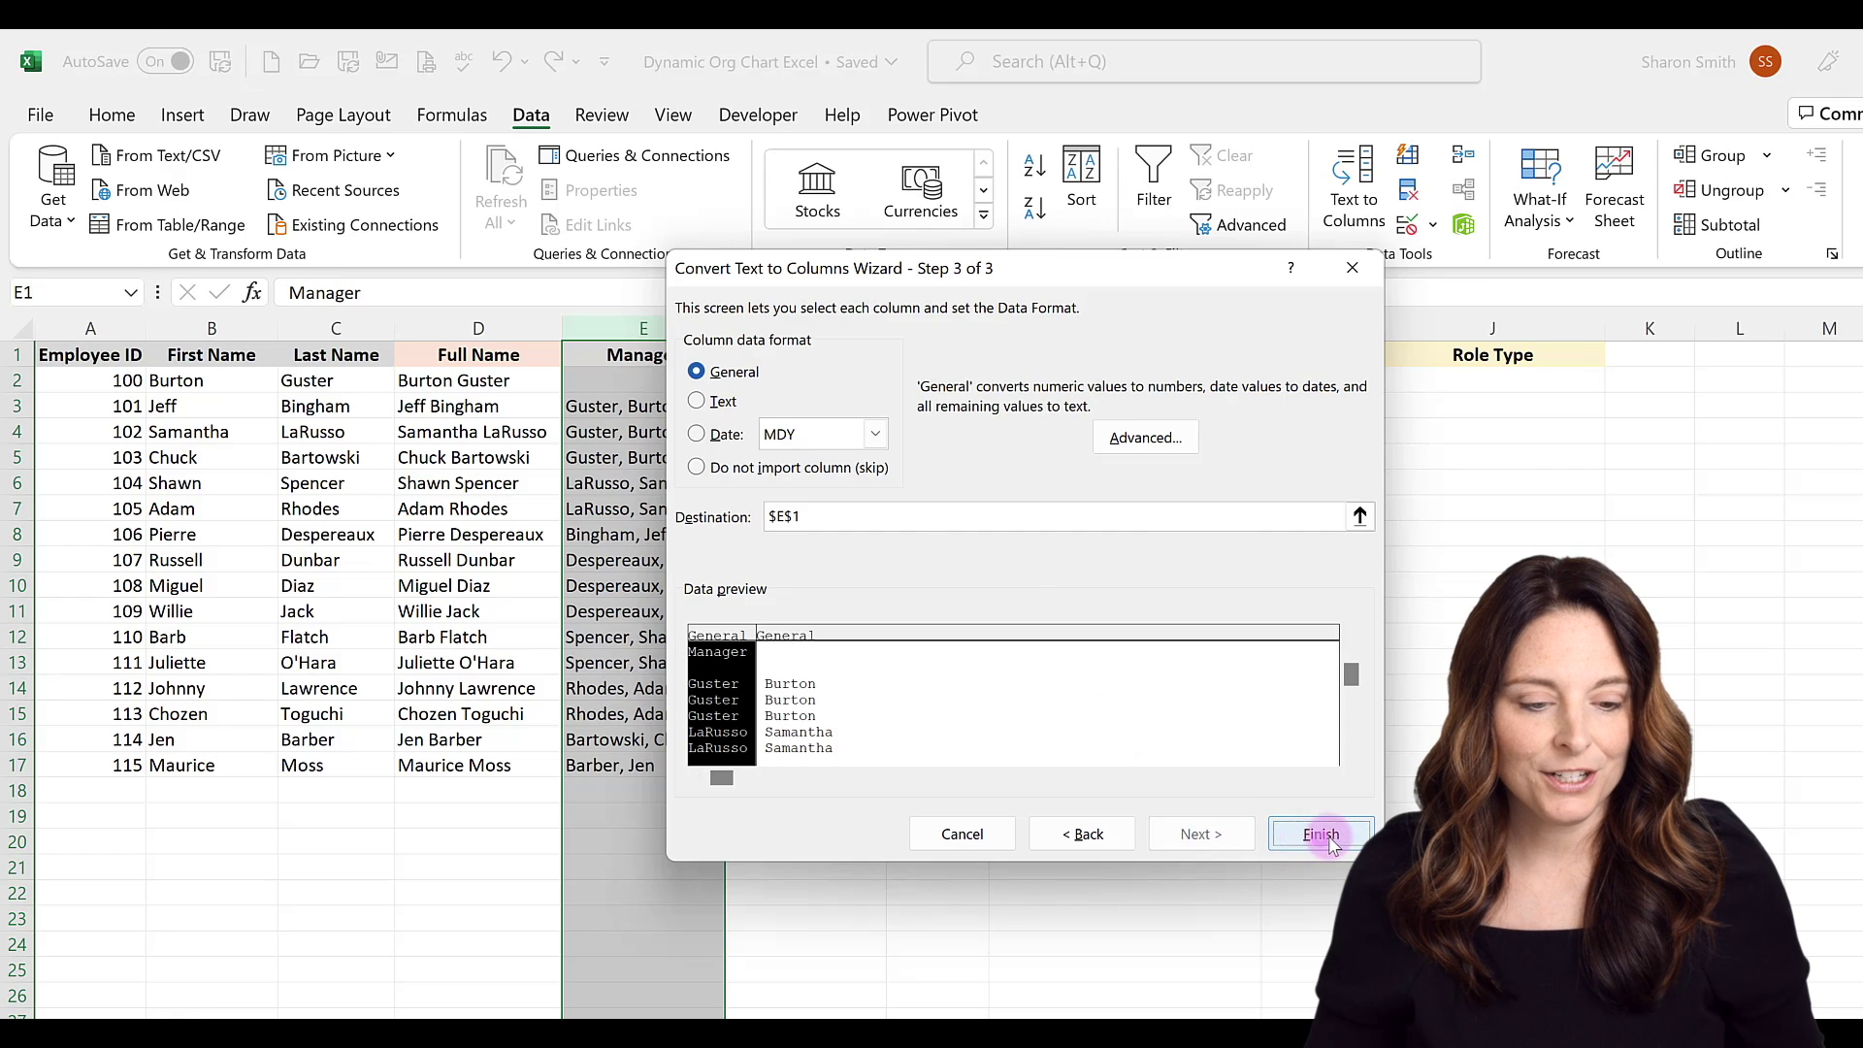
{"action": "left_click", "coordinate": [988, 682]}
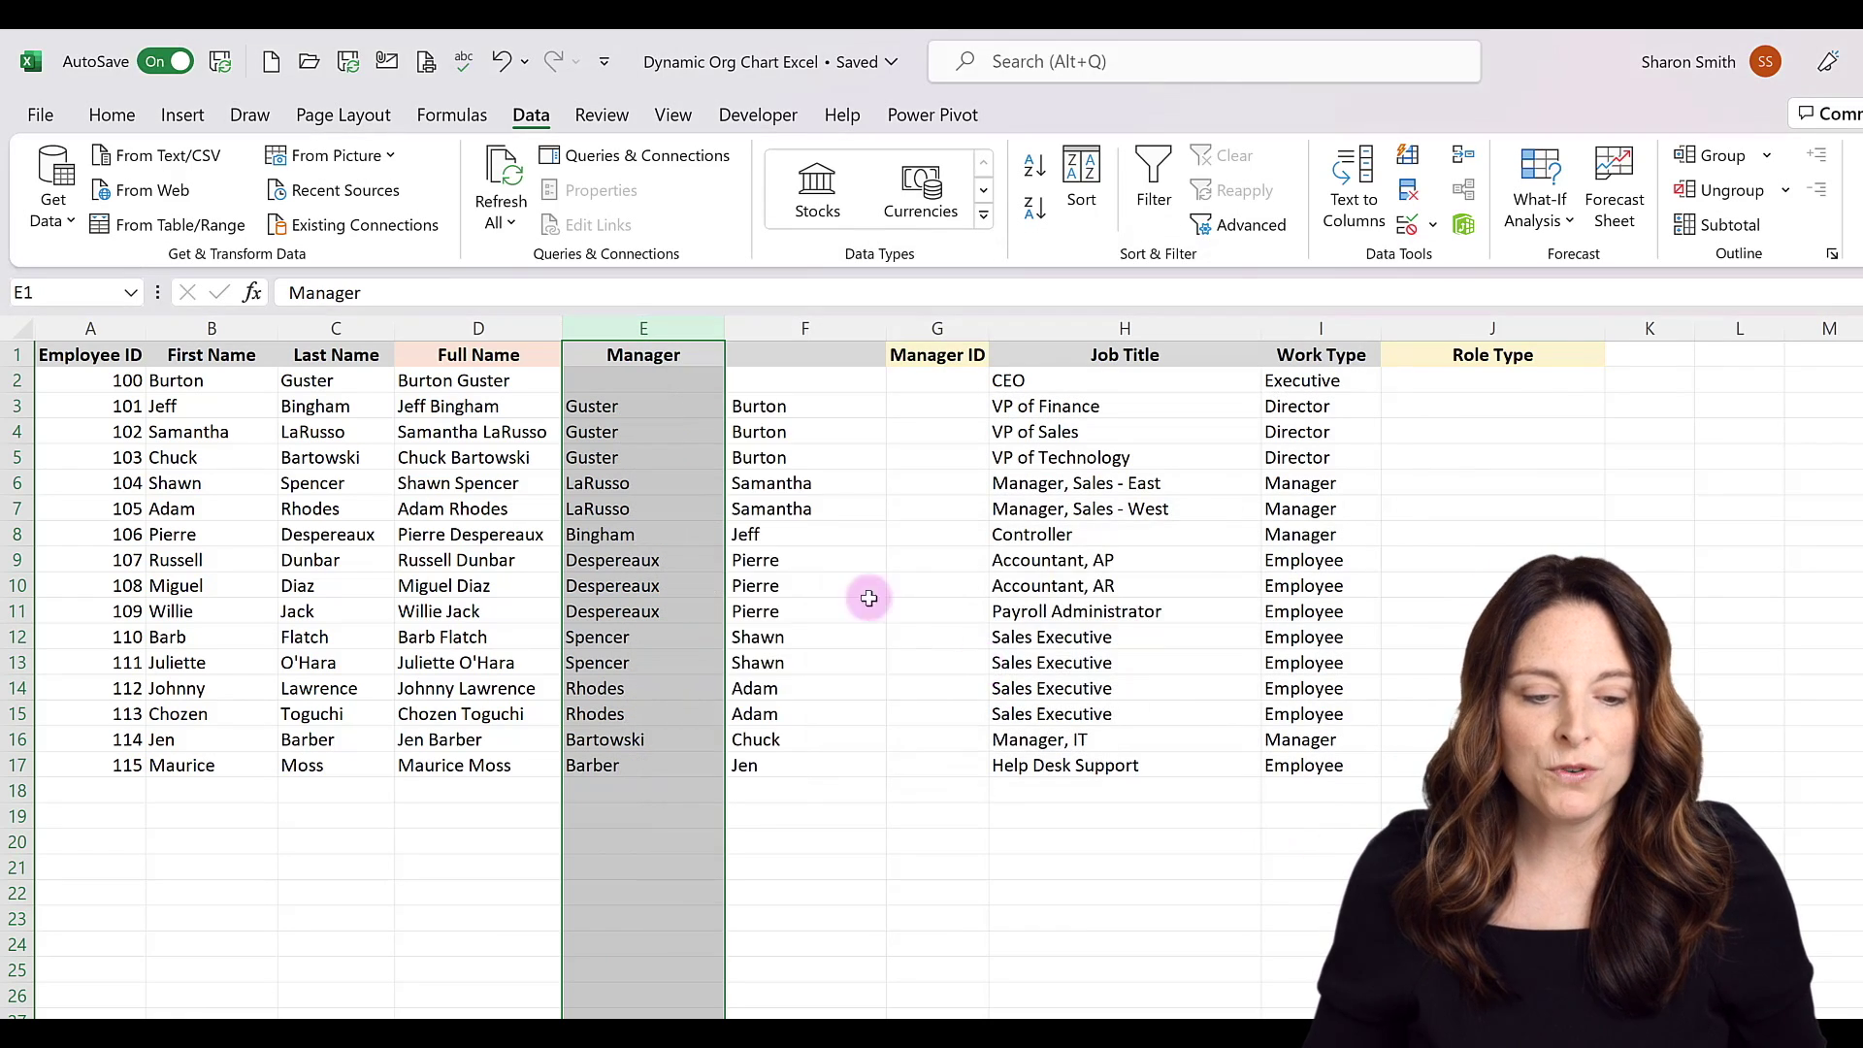
- Delete the split-off manager first-name column F, leaving last names beside Manager ID
{"action": "left_click", "coordinate": [784, 409]}
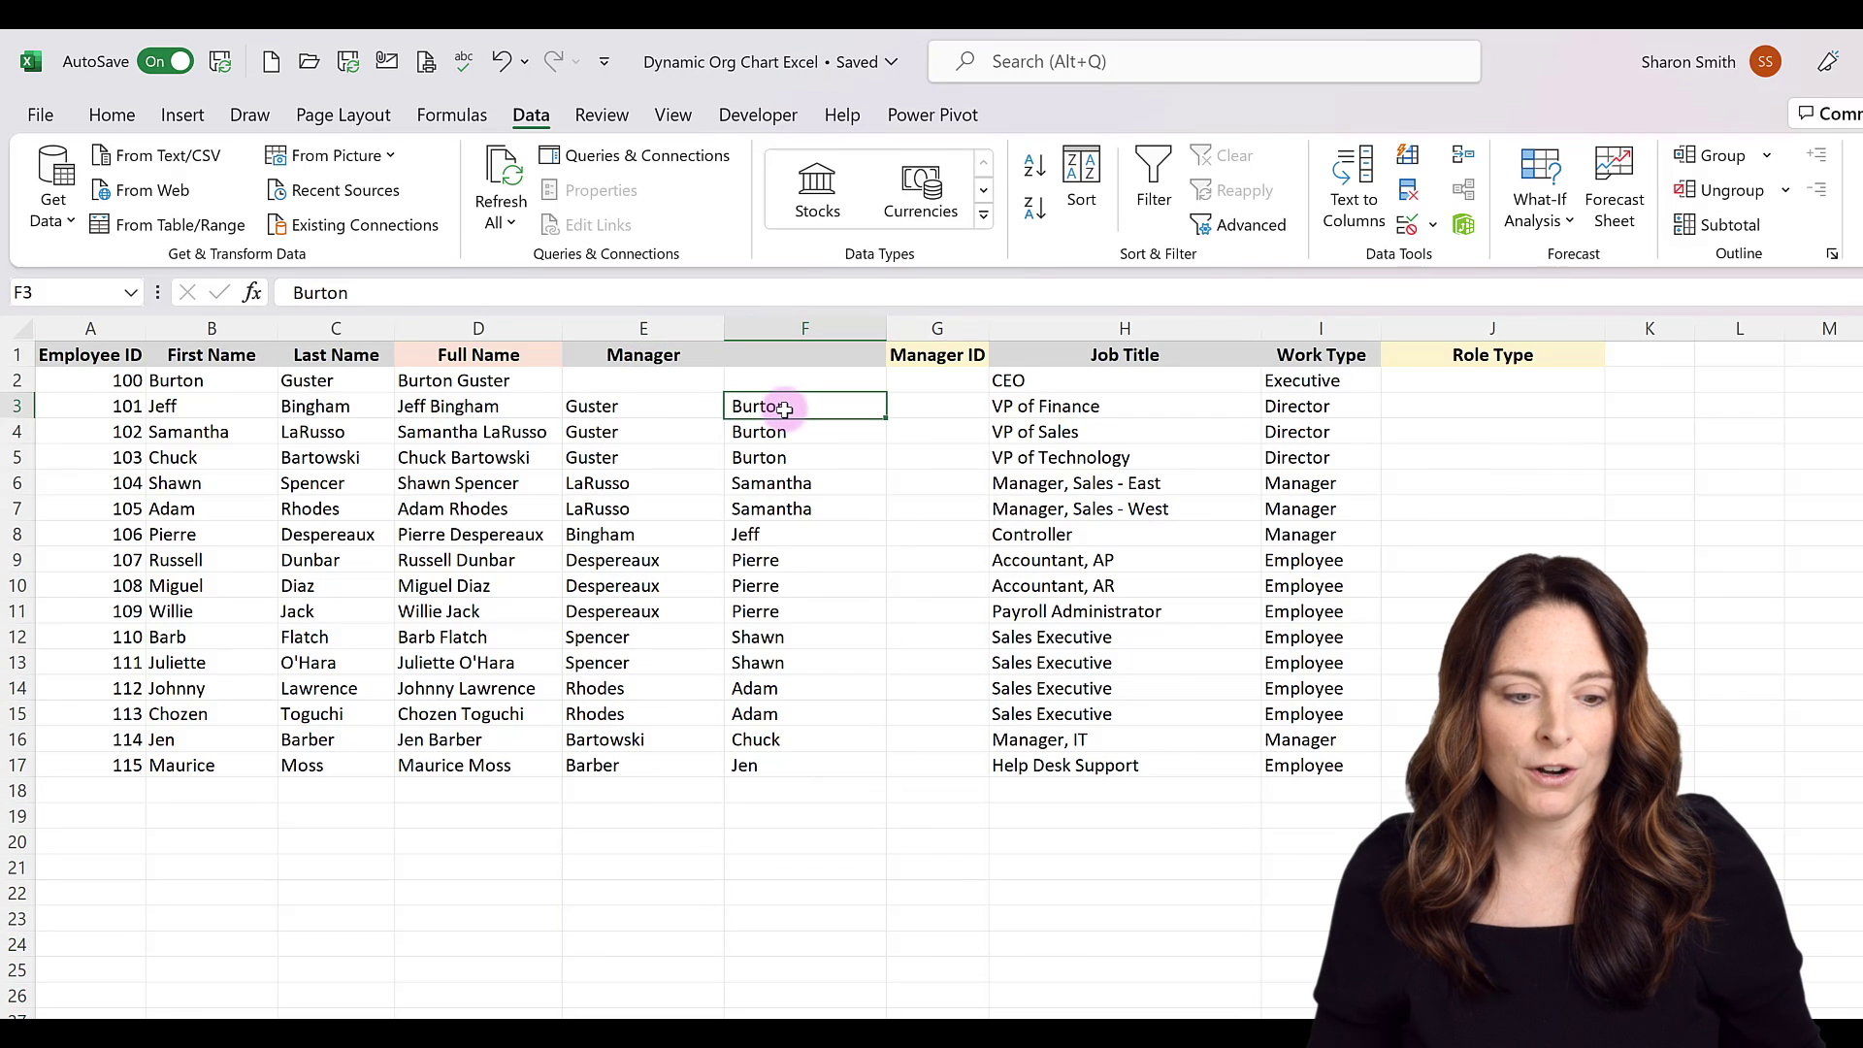
{"action": "left_click", "coordinate": [790, 326]}
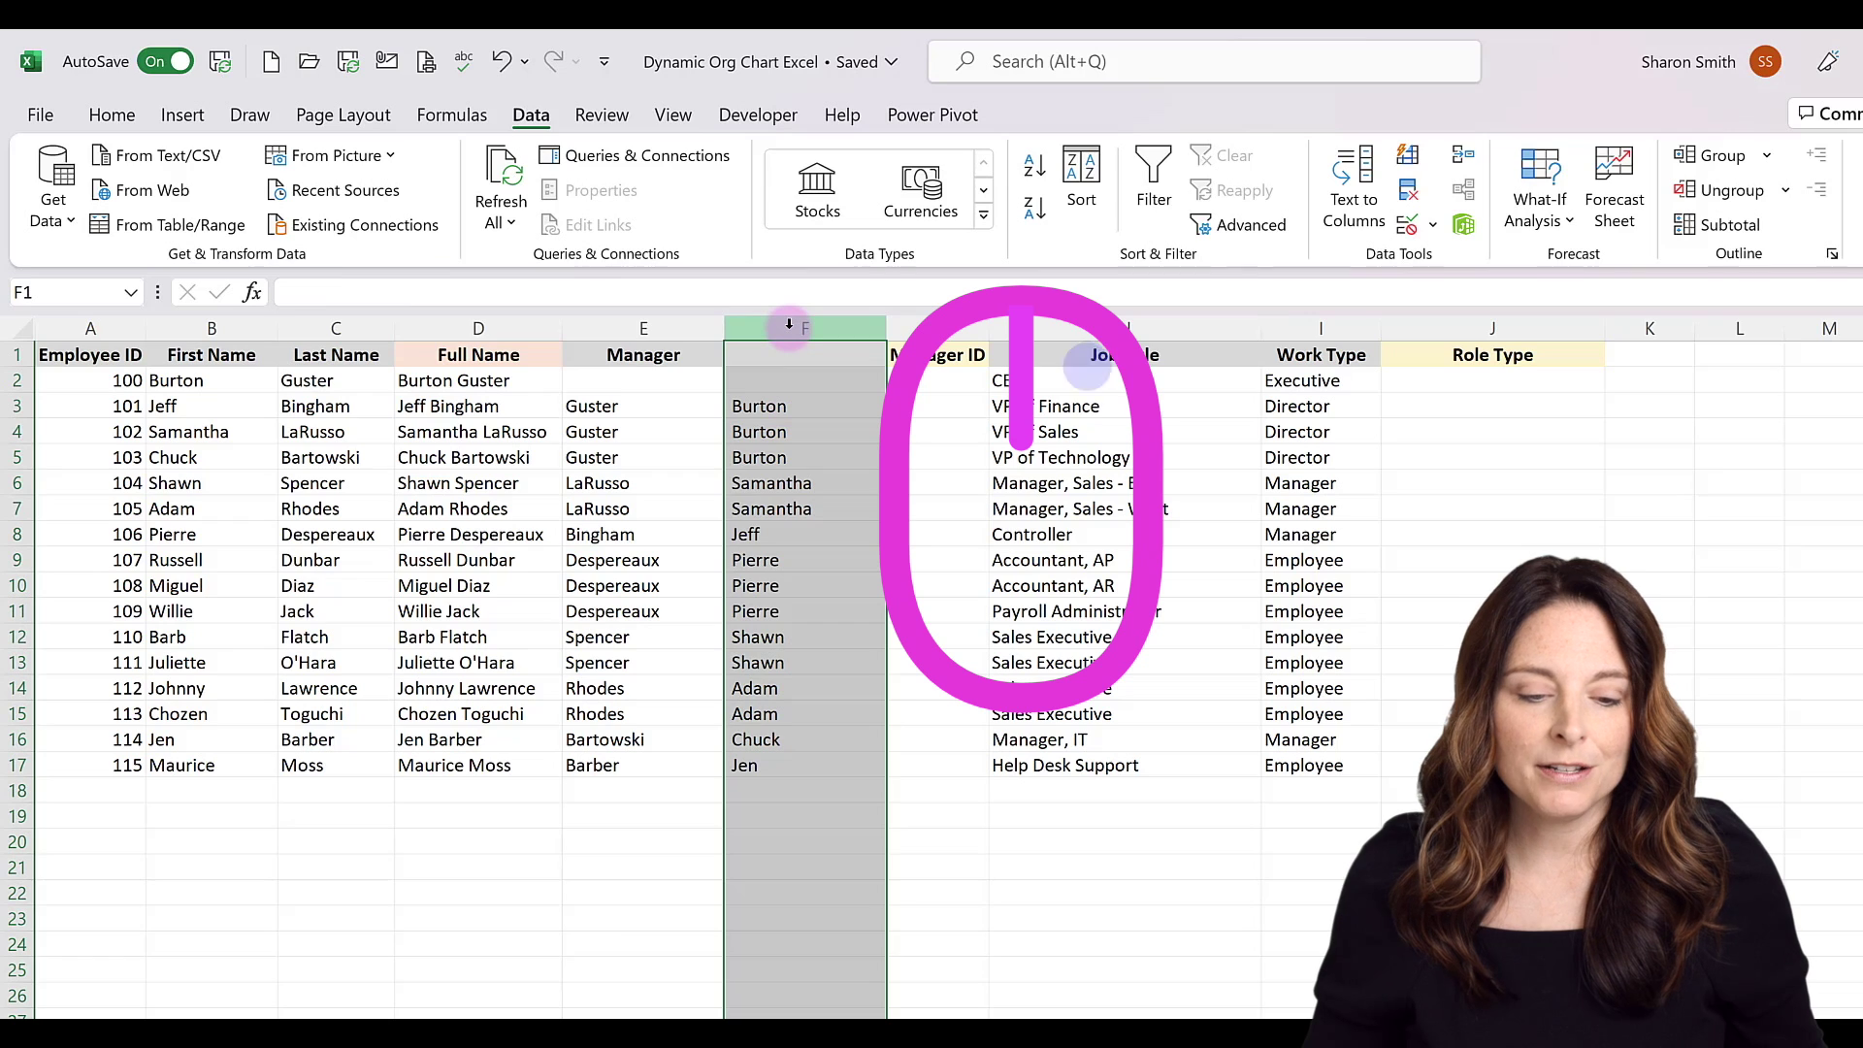
{"action": "right_click", "coordinate": [790, 326]}
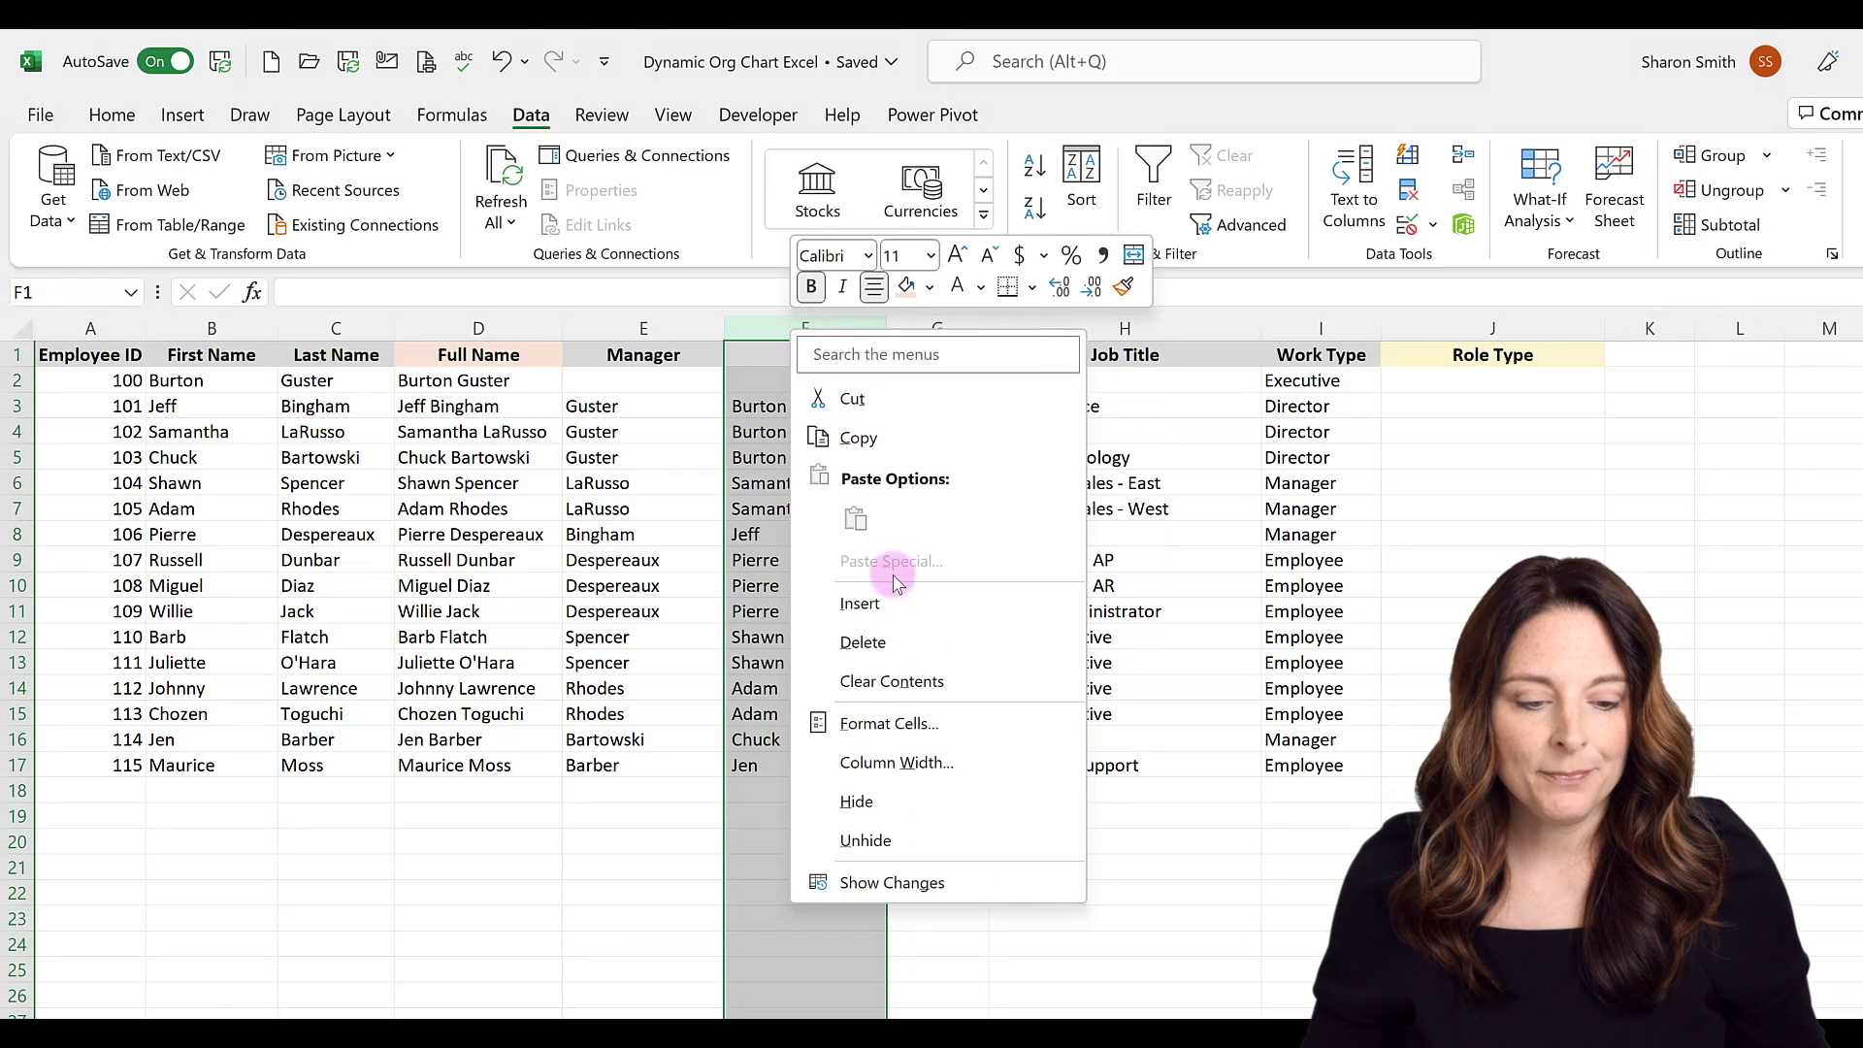
{"action": "key", "text": "Escape"}
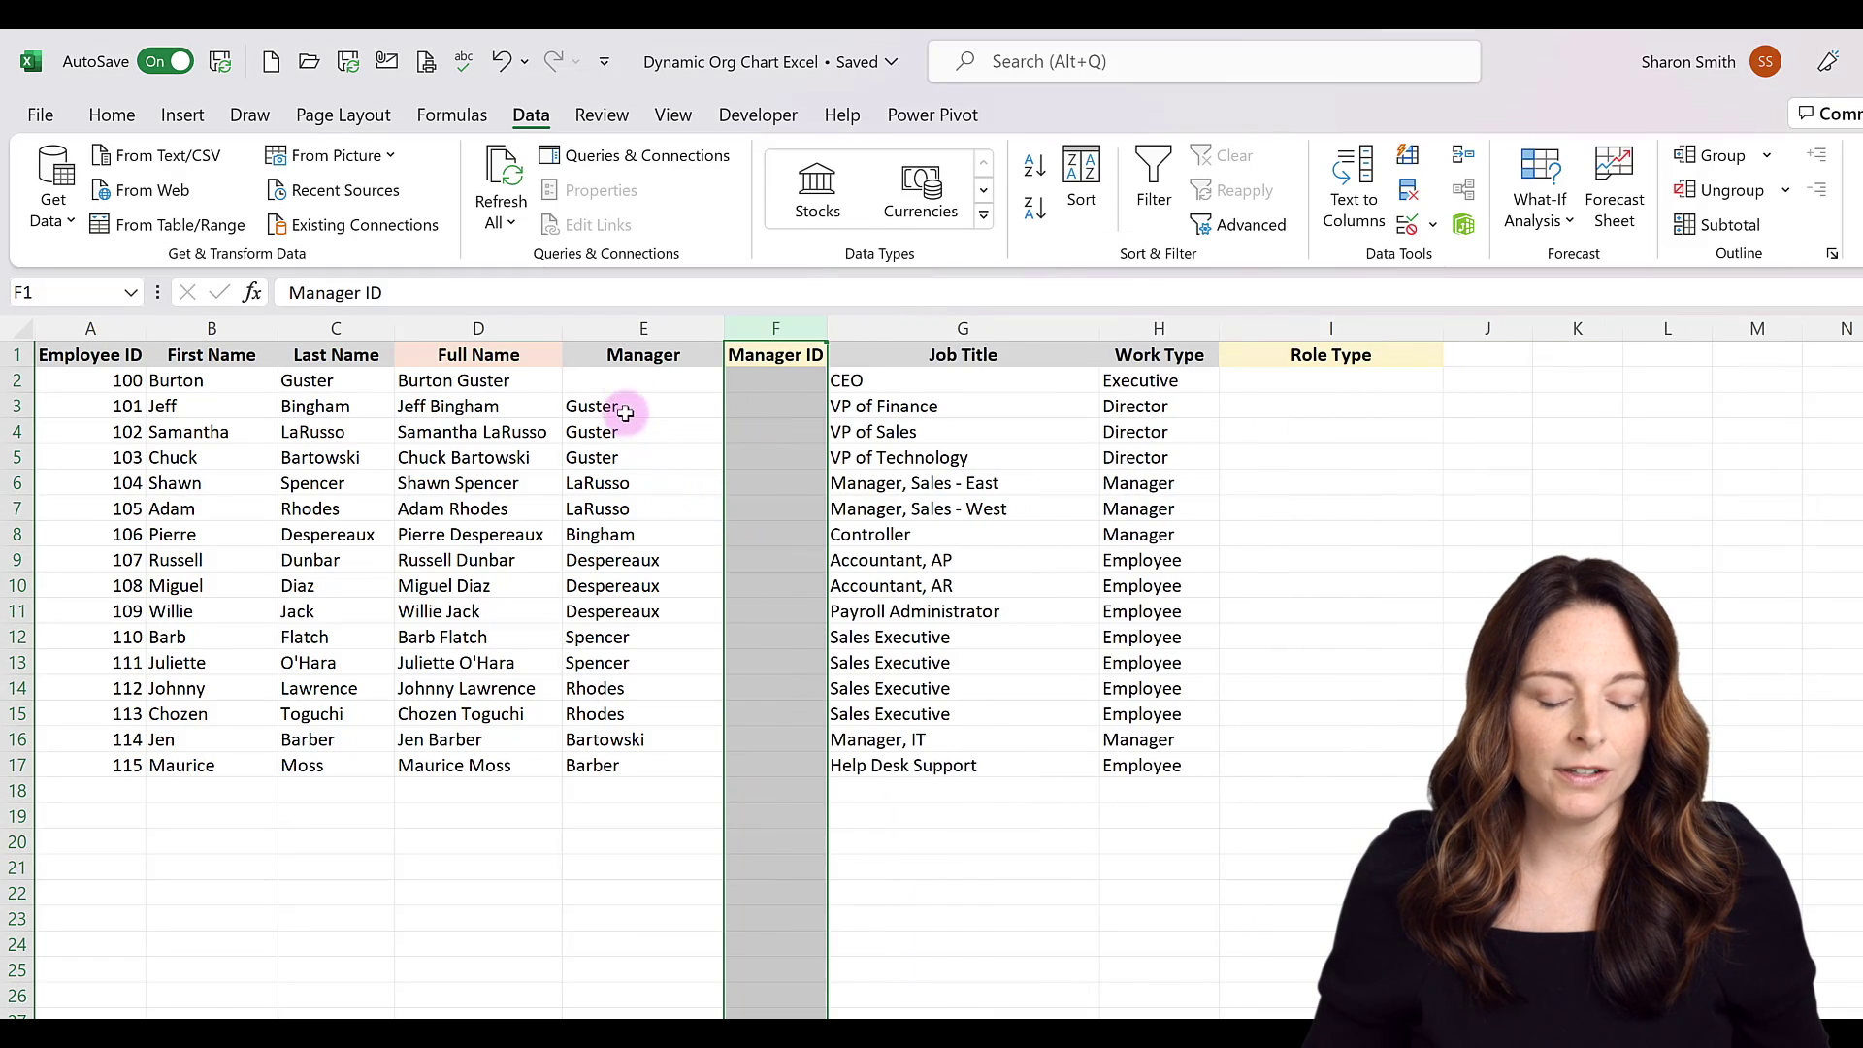
{"action": "left_click", "coordinate": [669, 404]}
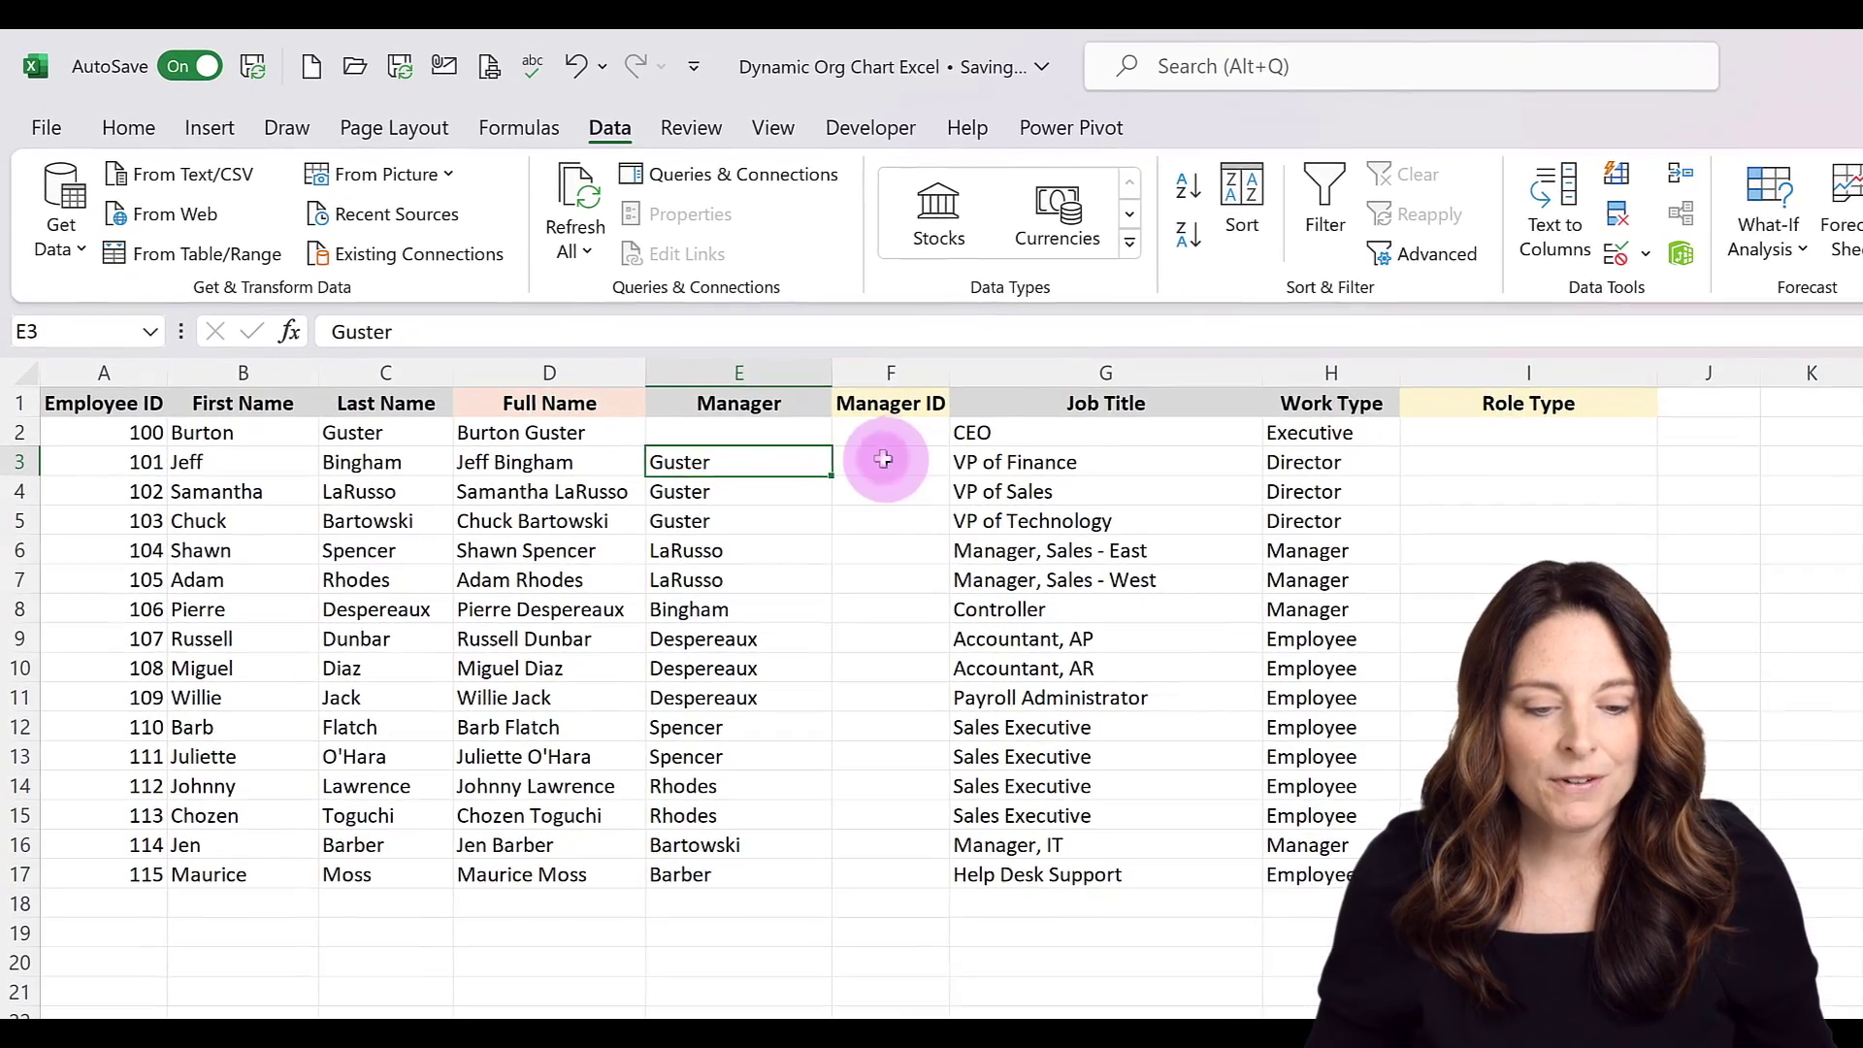
- Enter =XLOOKUP(@E:E,C:C,A:A) in F3 so Jeff's Manager ID shows 100
{"action": "left_click", "coordinate": [767, 407]}
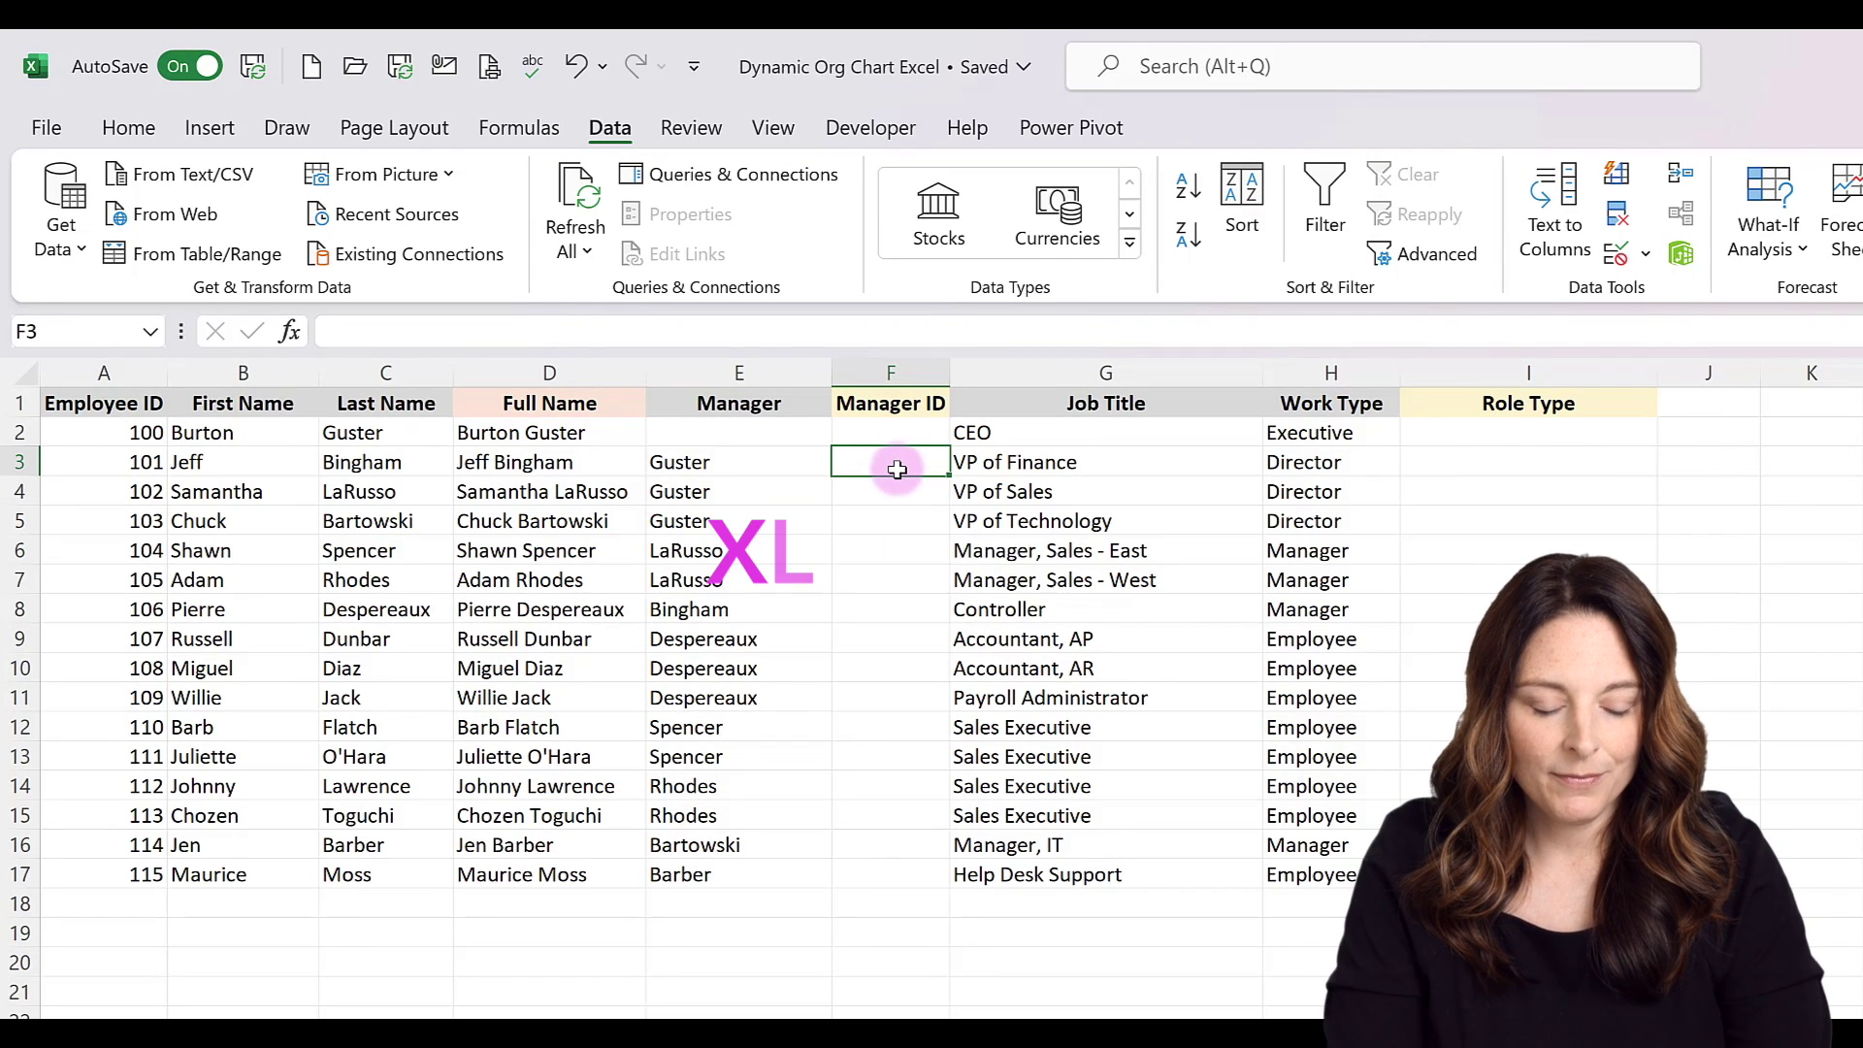
{"action": "type", "text": "="}
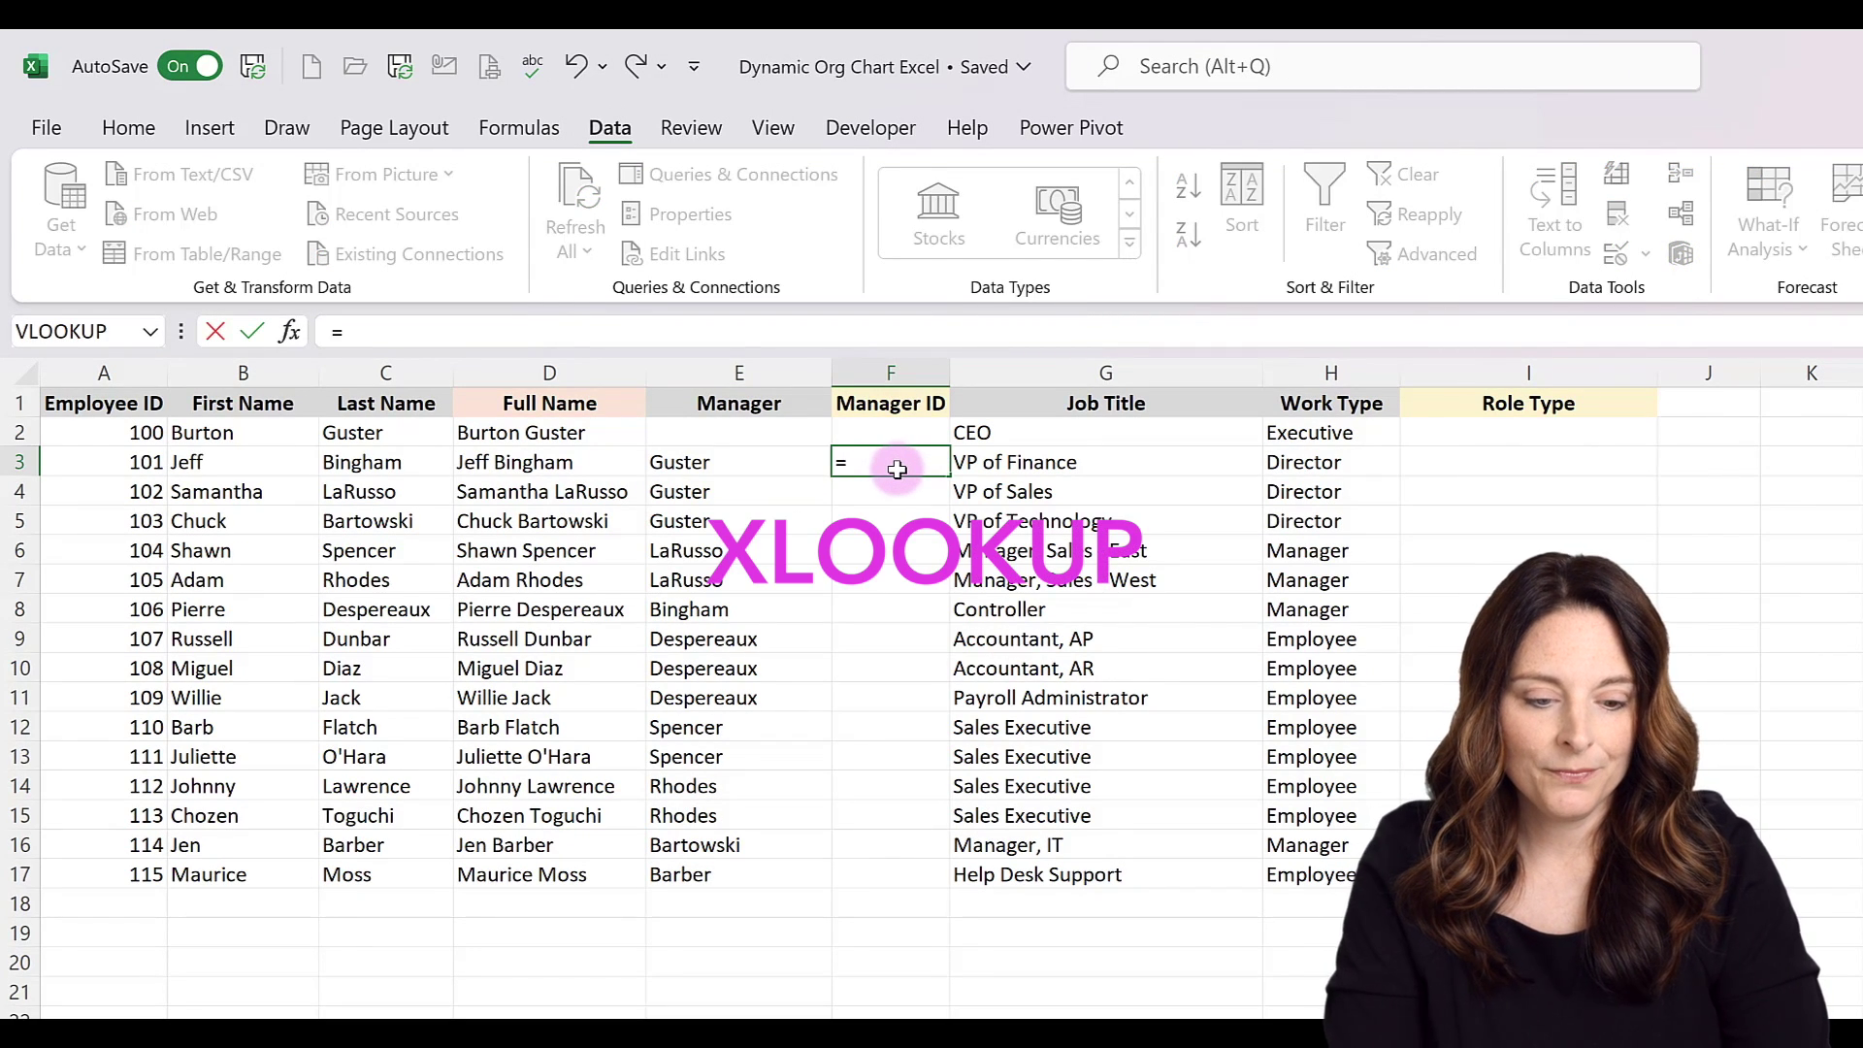
{"action": "type", "text": "xlookup"}
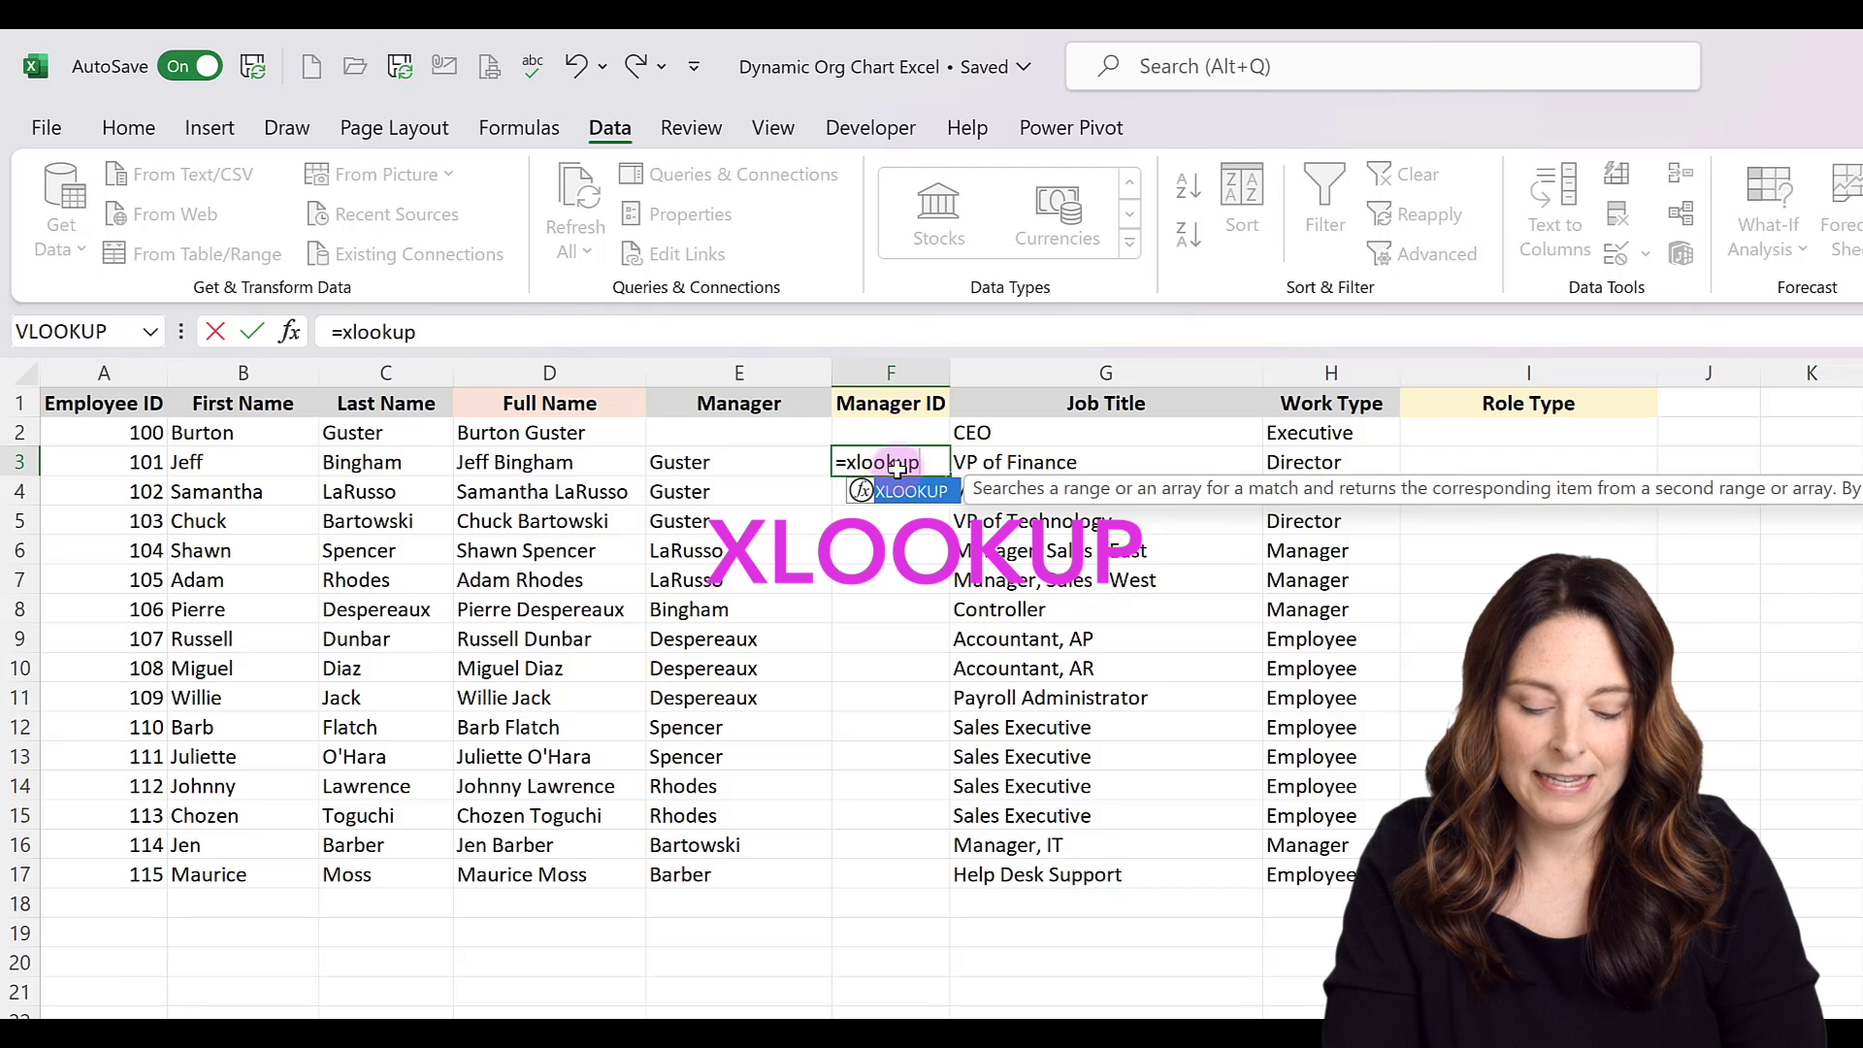
{"action": "type", "text": "("}
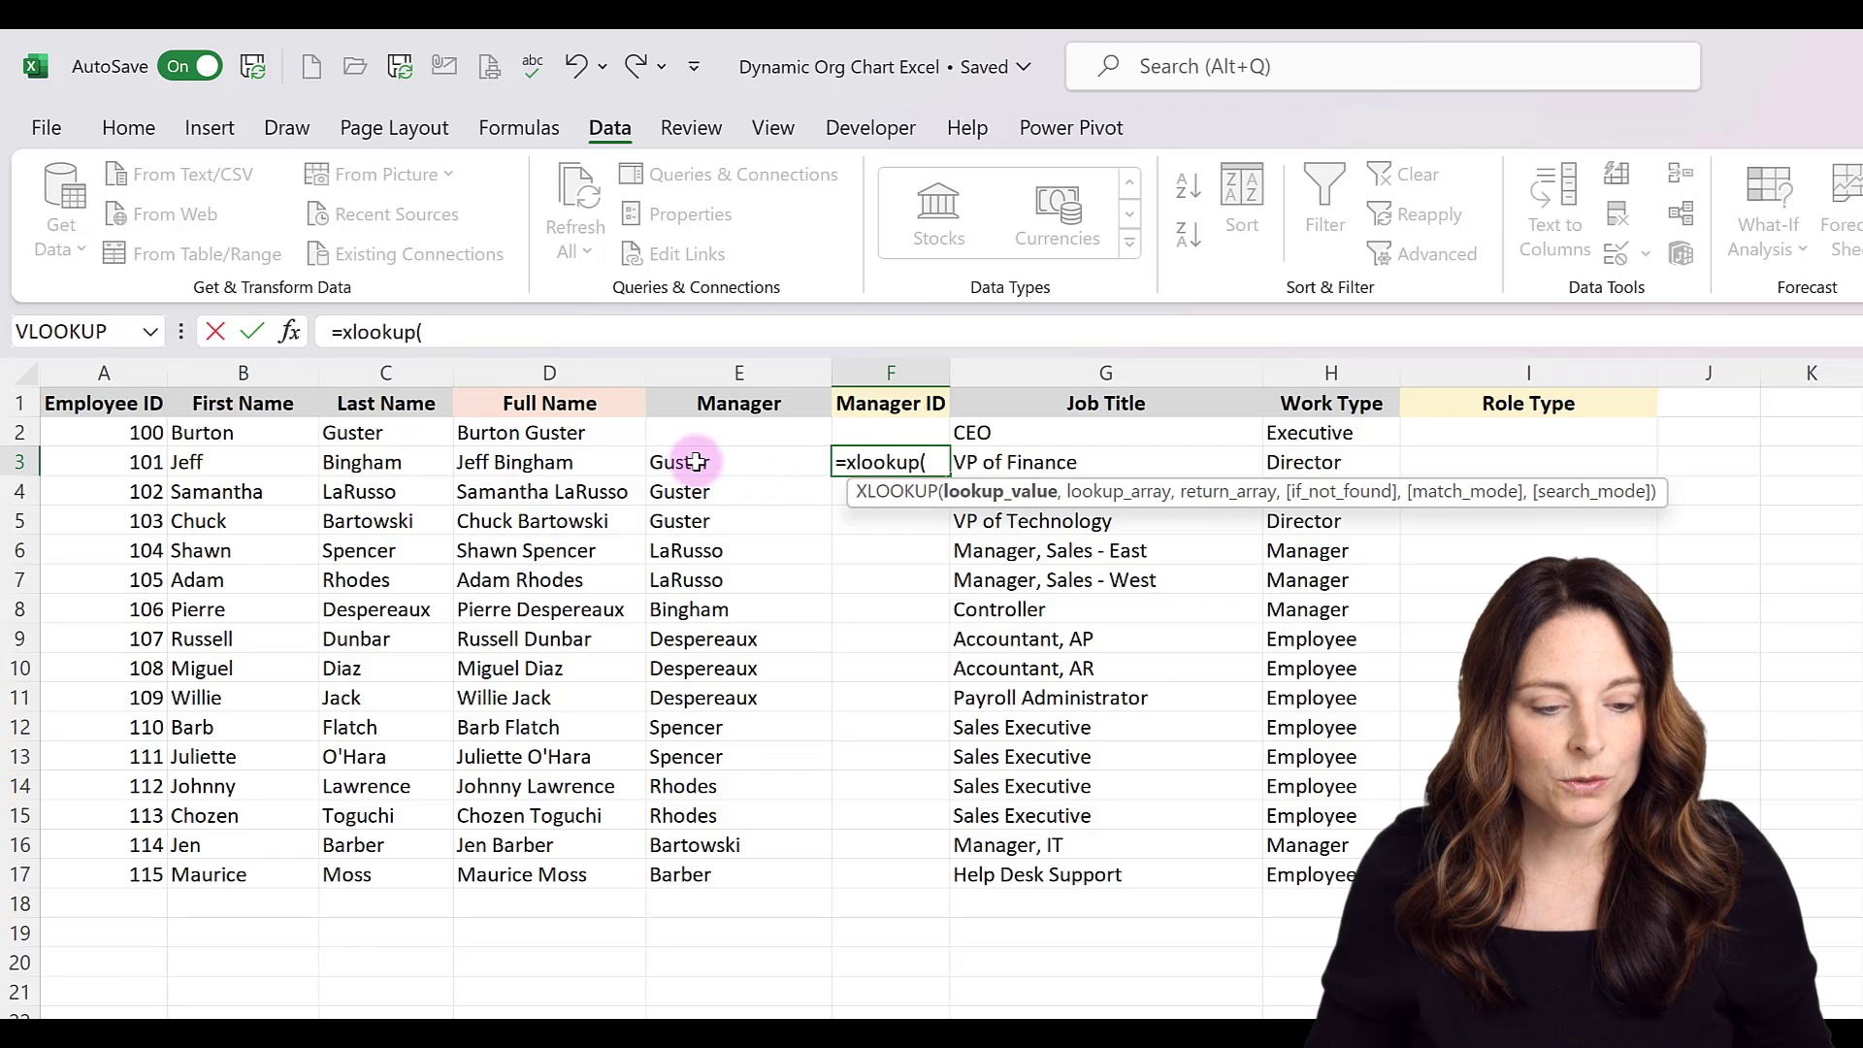
{"action": "left_click", "coordinate": [715, 373]}
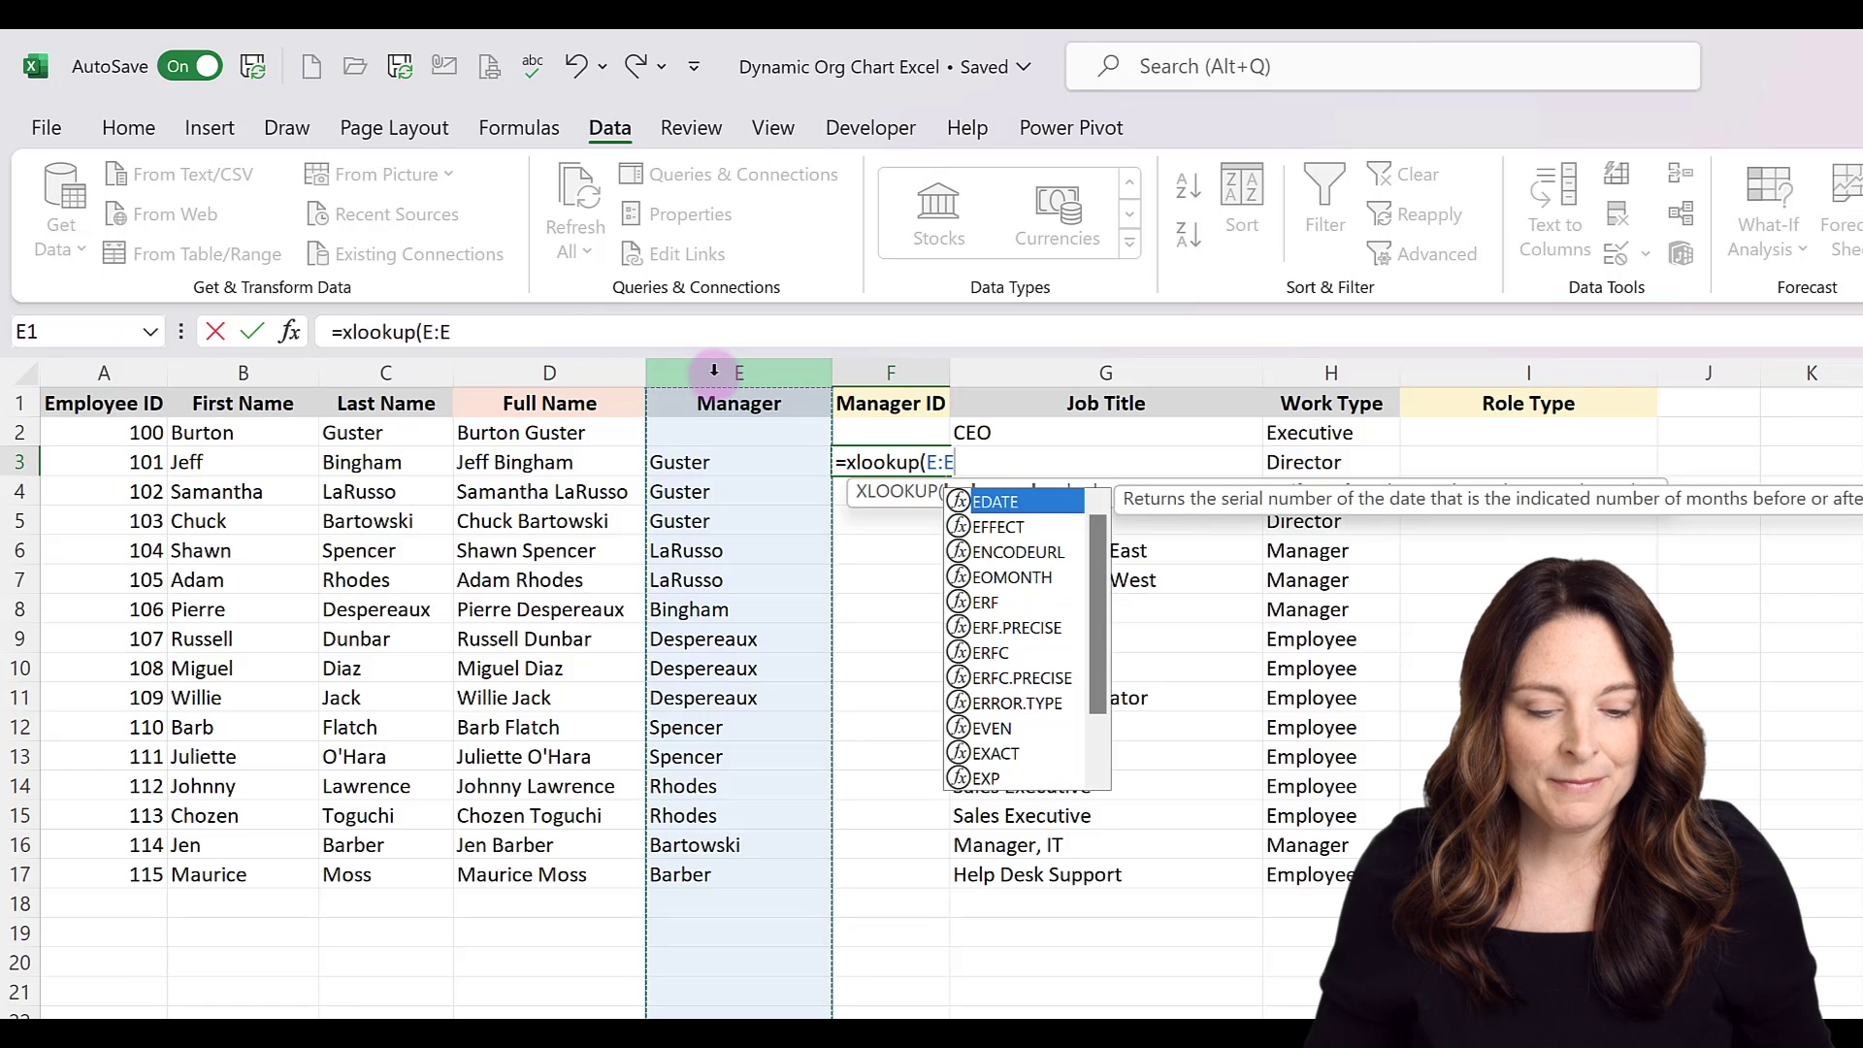
{"action": "type", "text": ","}
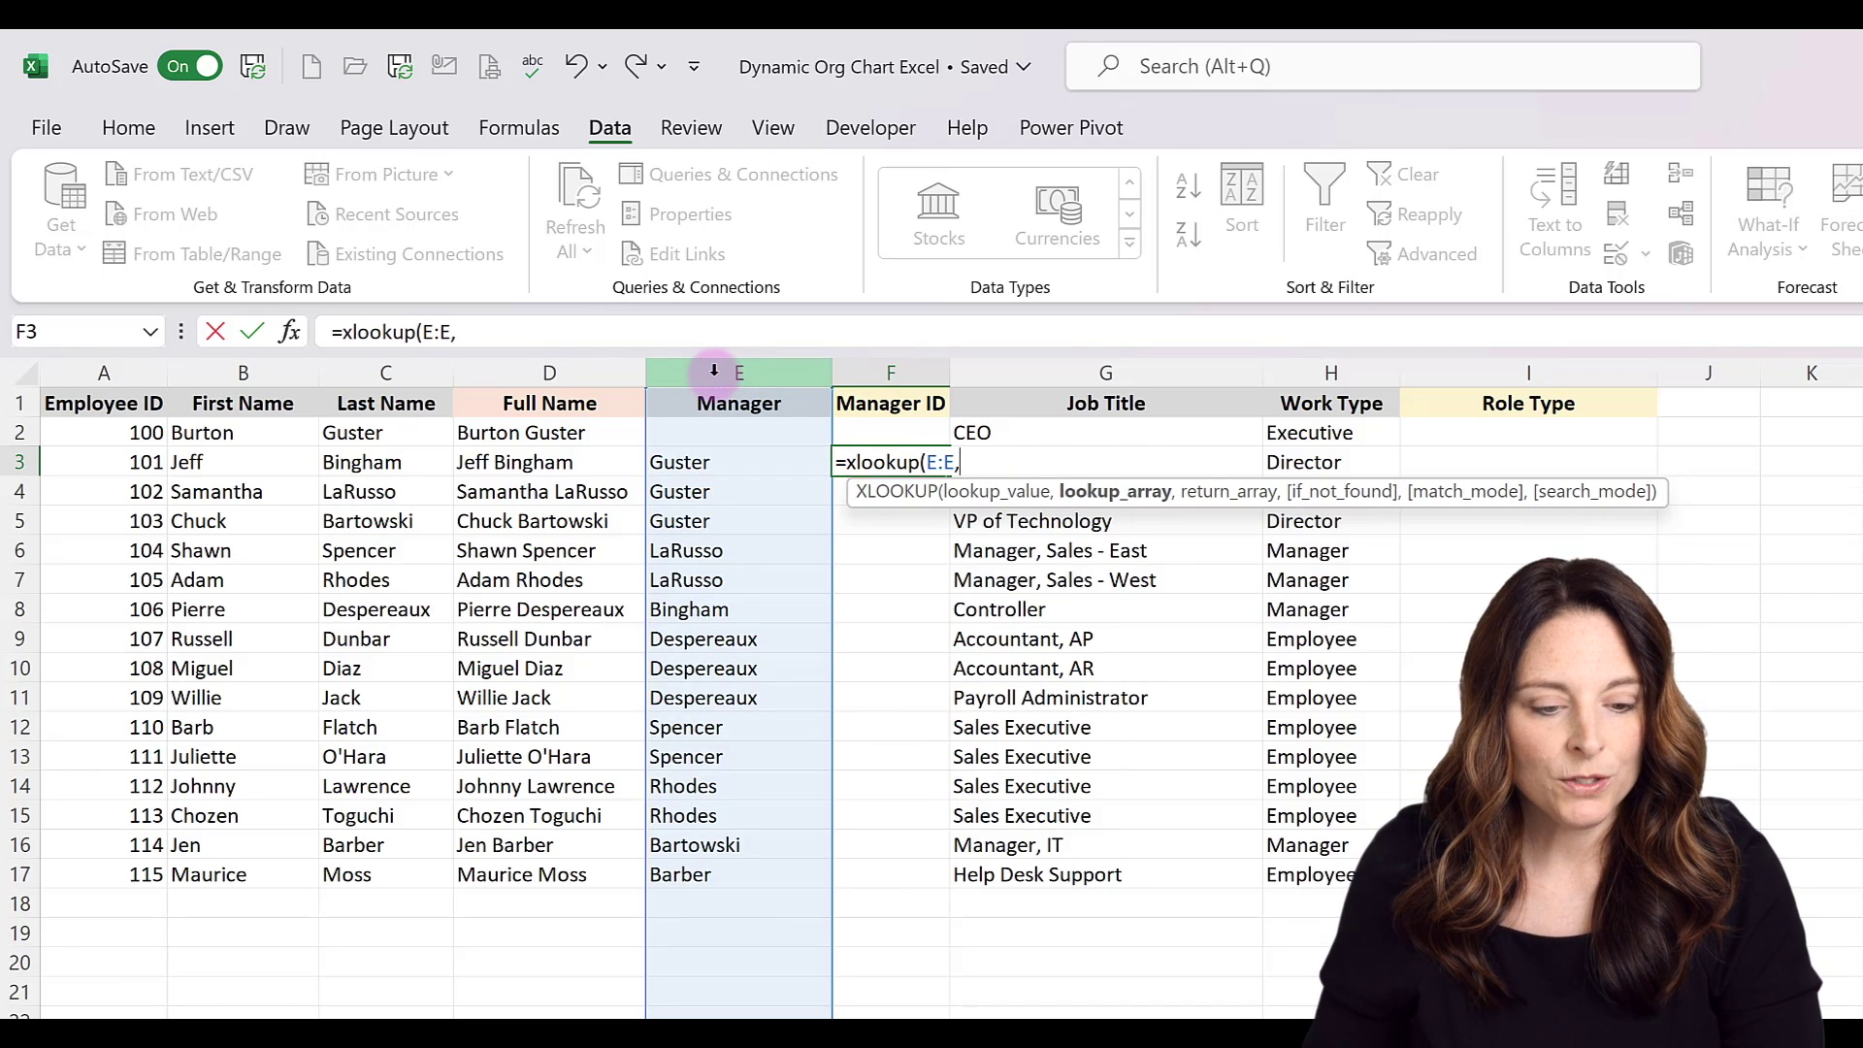
{"action": "left_click", "coordinate": [388, 372]}
{"action": "type", "text": ")"}
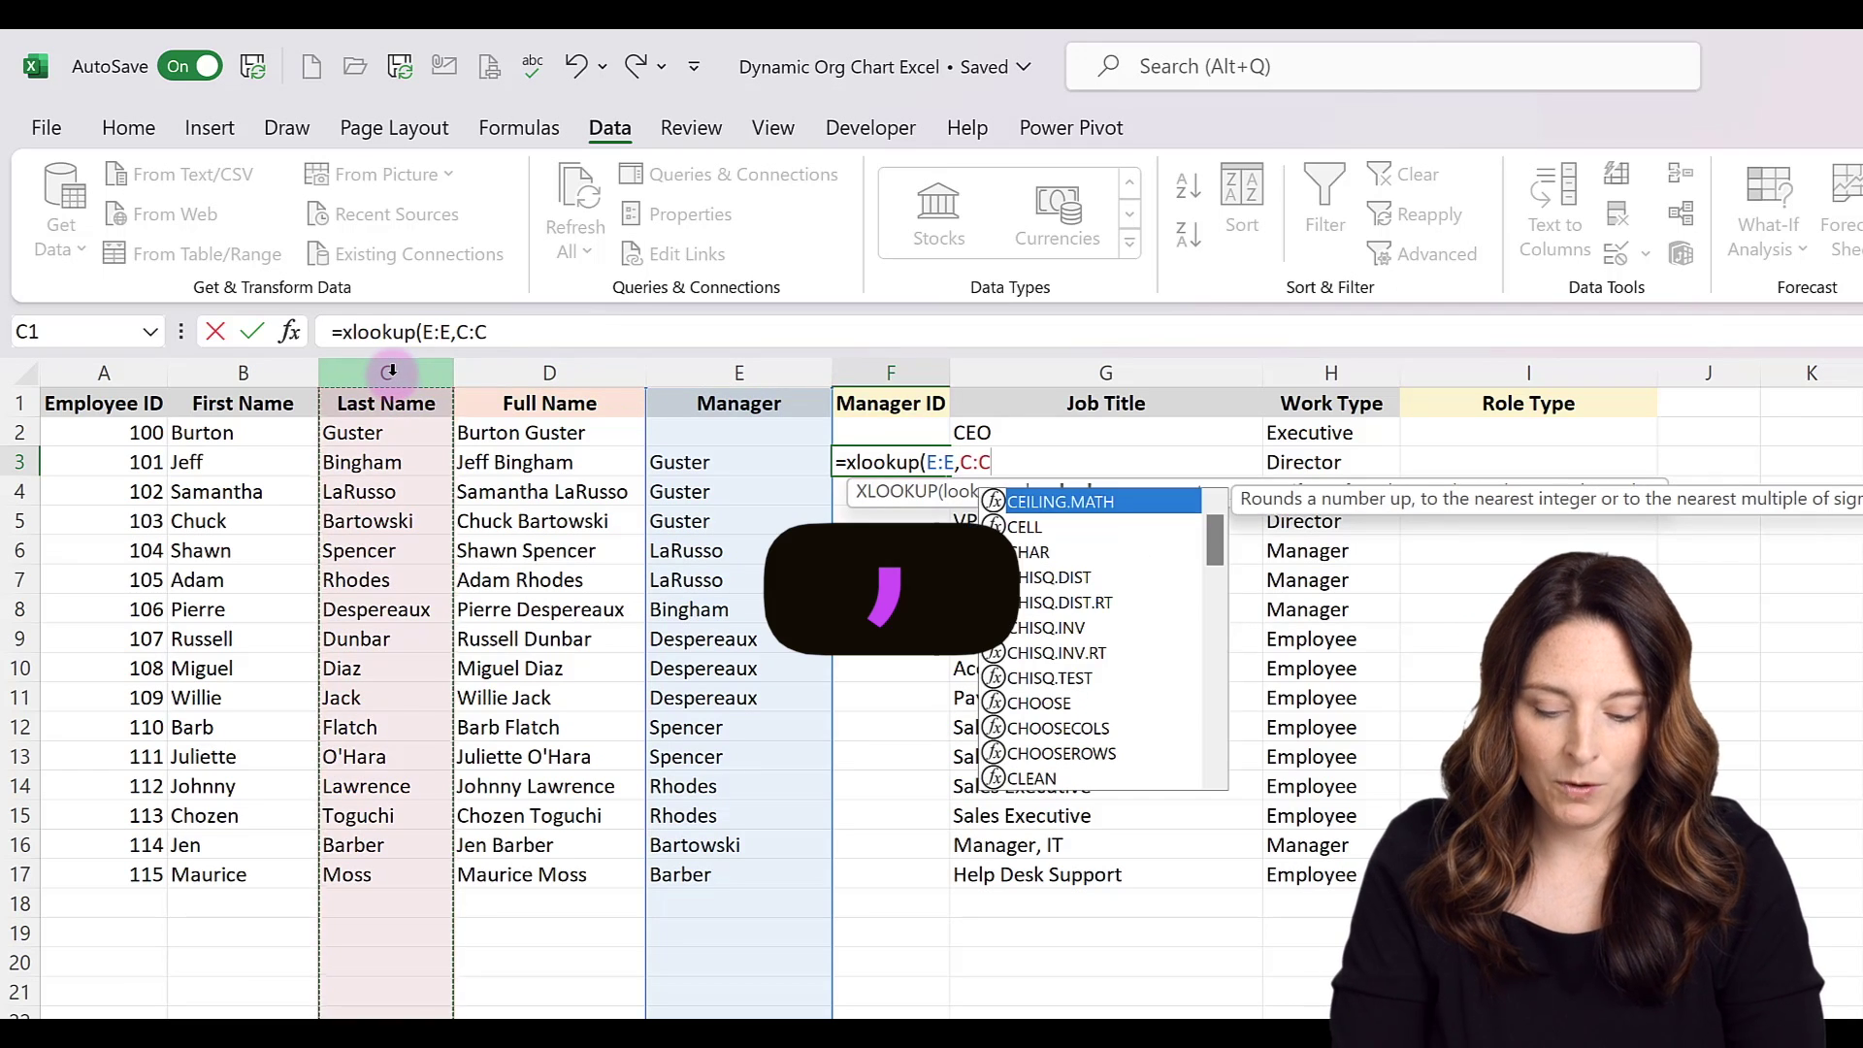
{"action": "type", "text": ","}
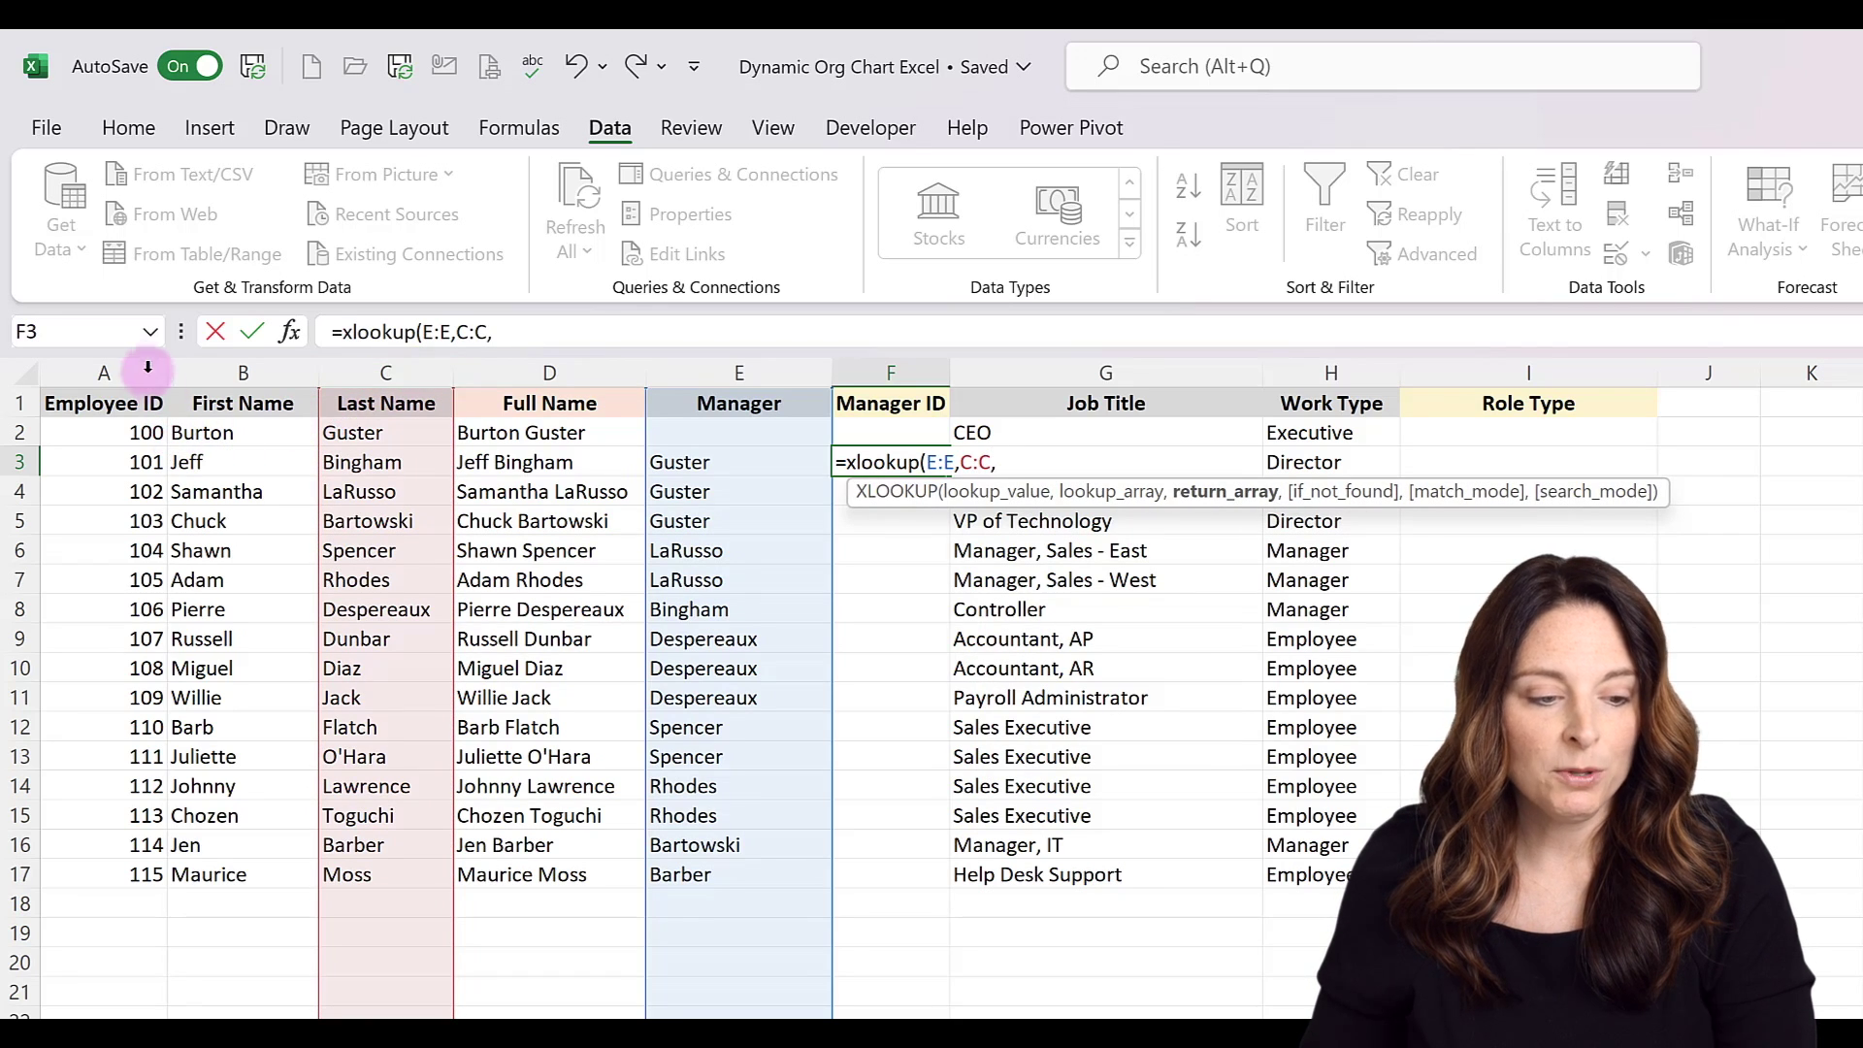
{"action": "left_click", "coordinate": [105, 371]}
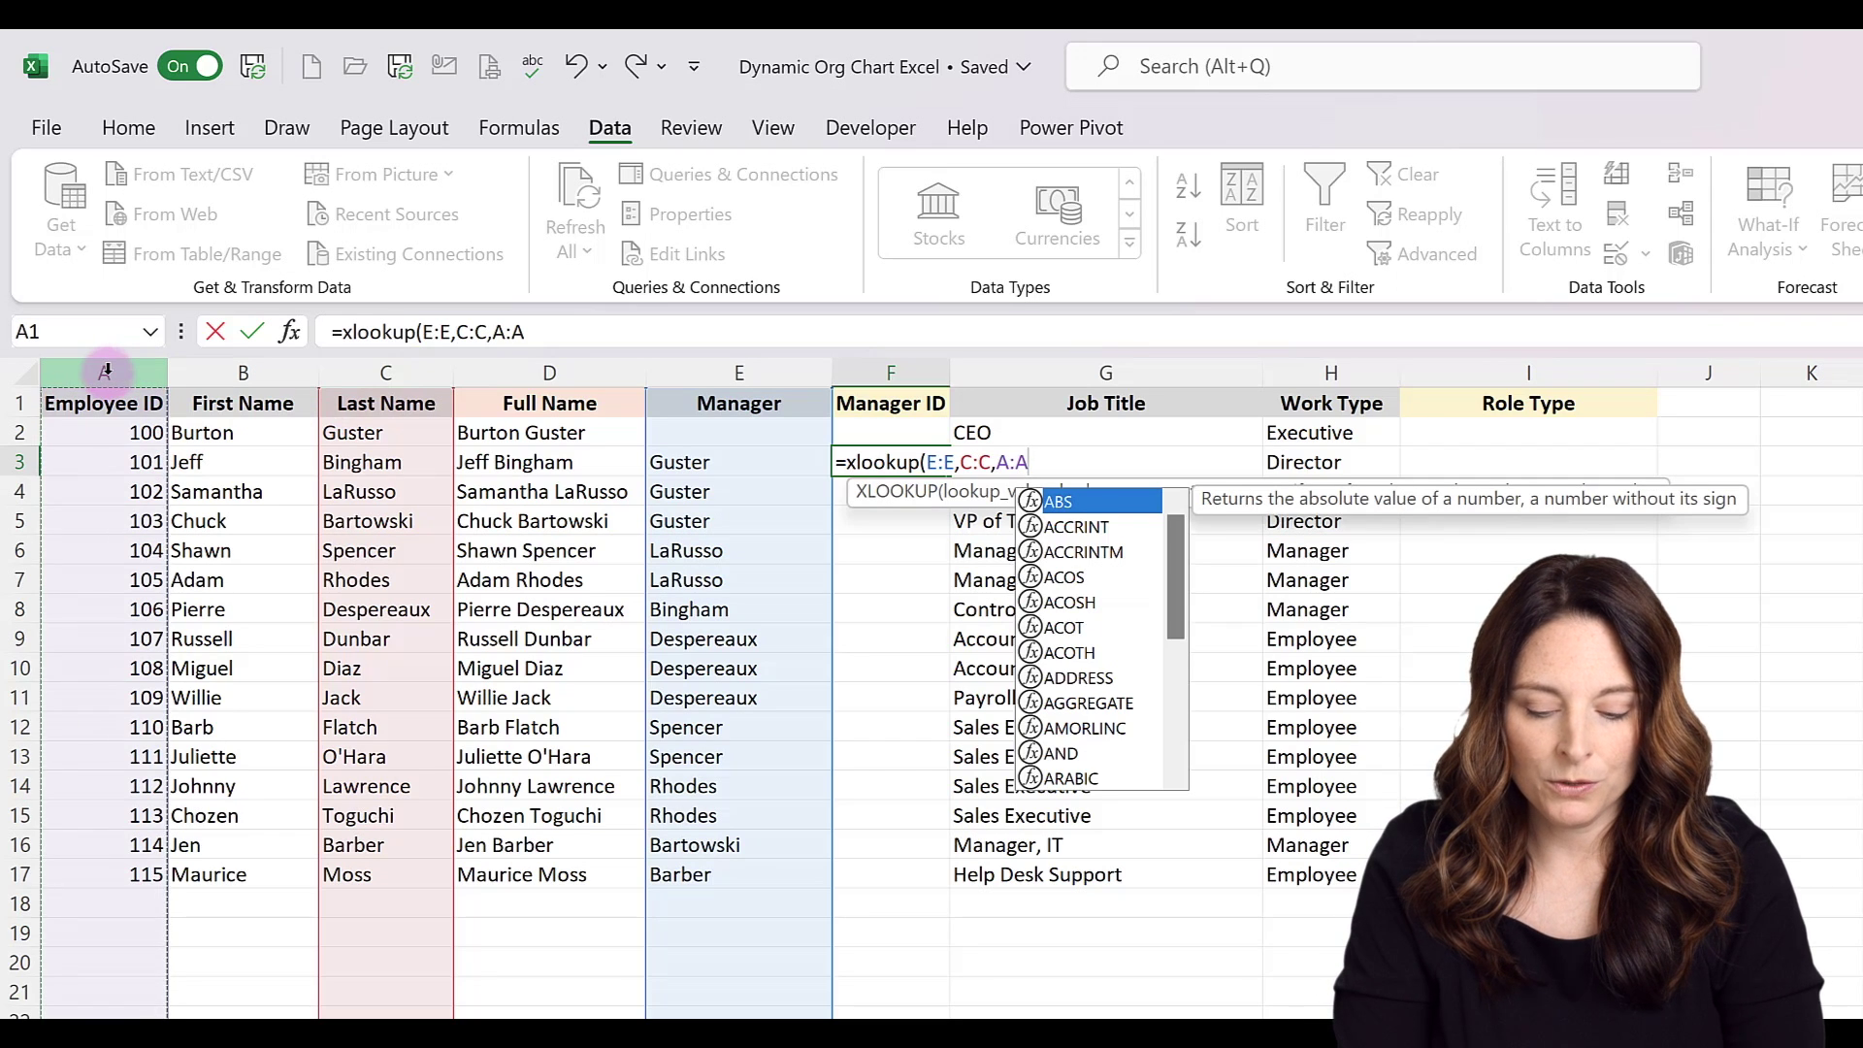
{"action": "type", "text": ")"}
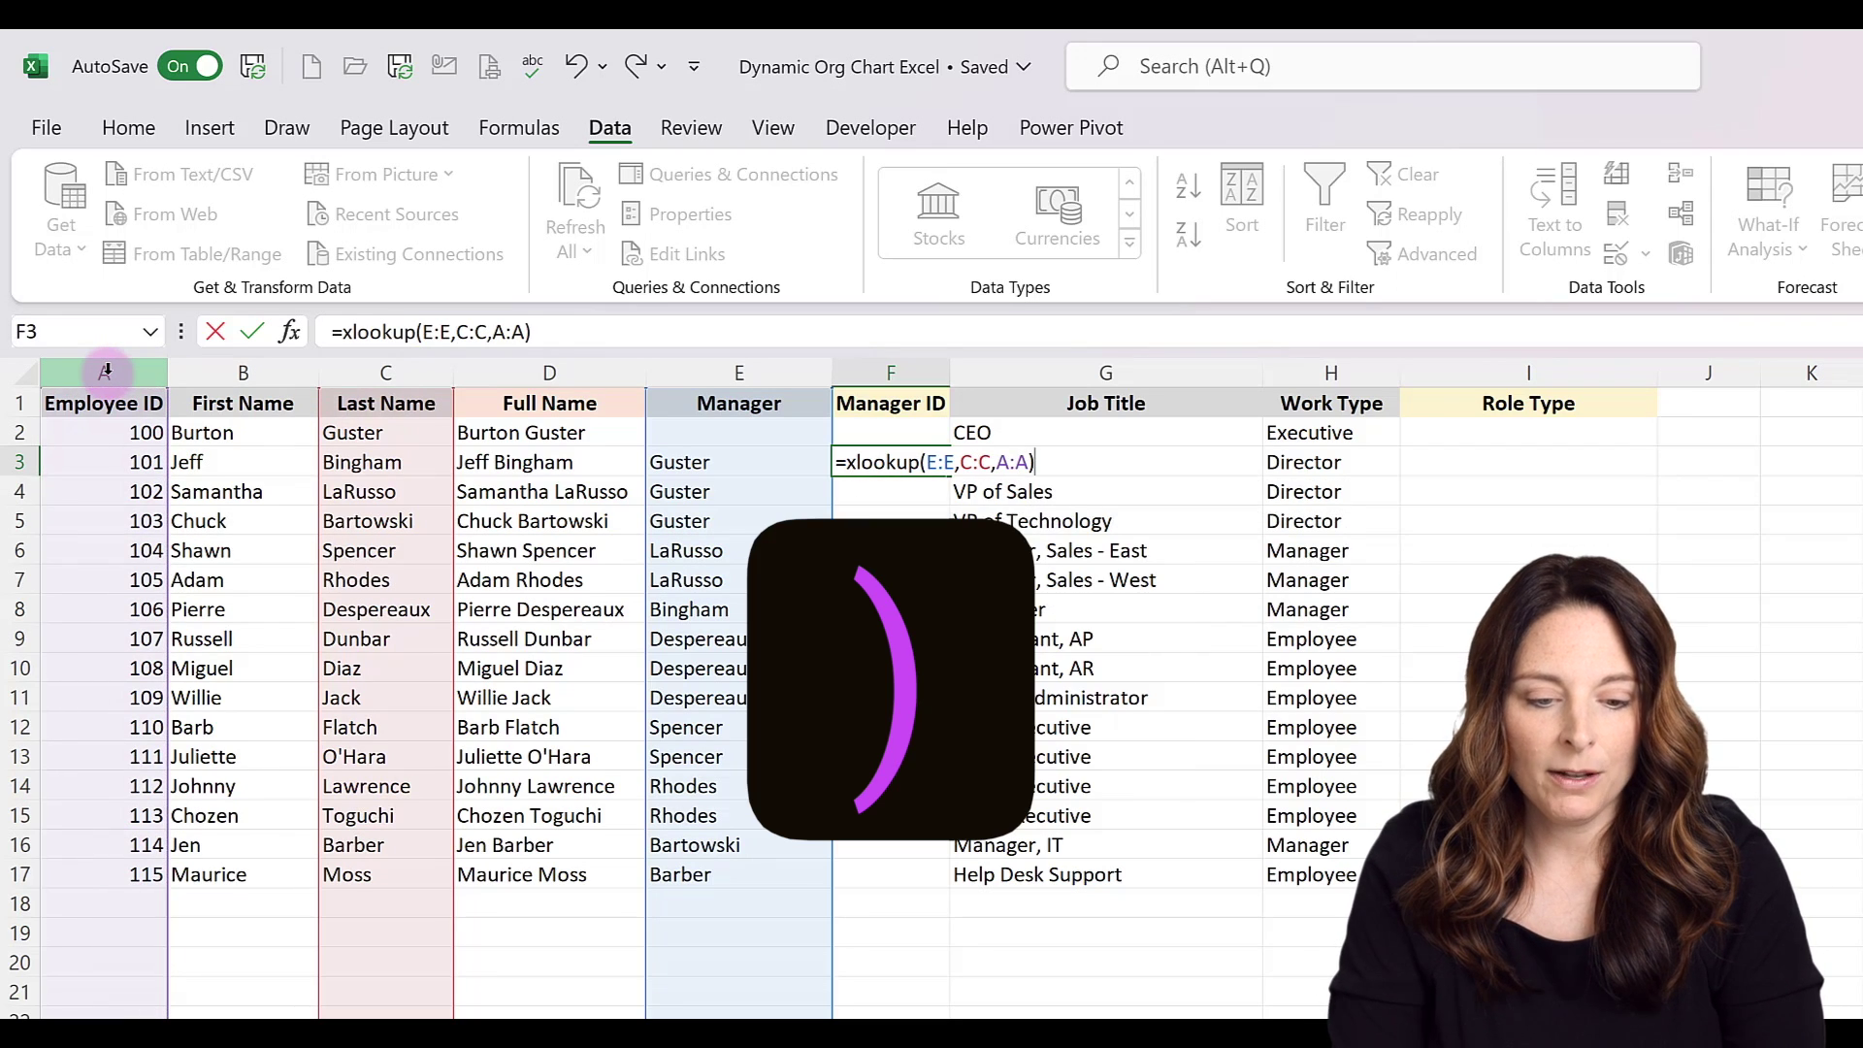
{"action": "key", "text": "Return"}
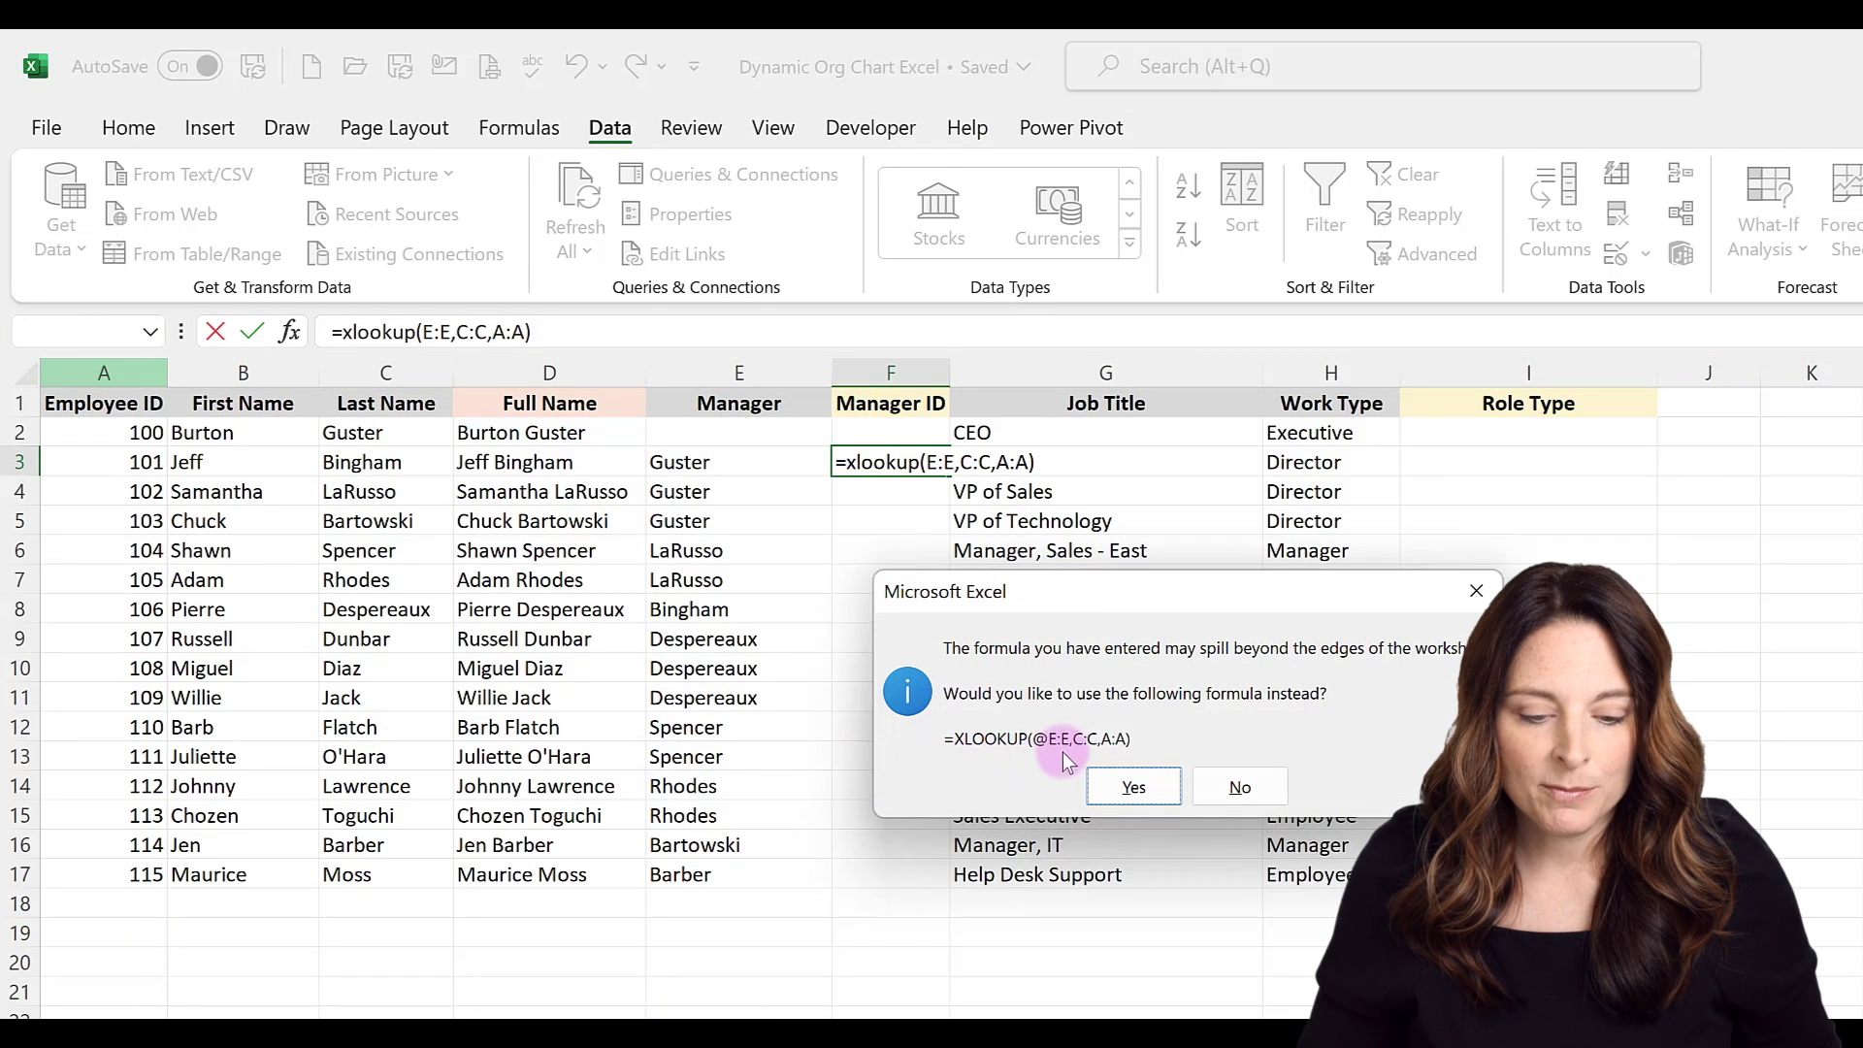
{"action": "left_click", "coordinate": [1133, 786]}
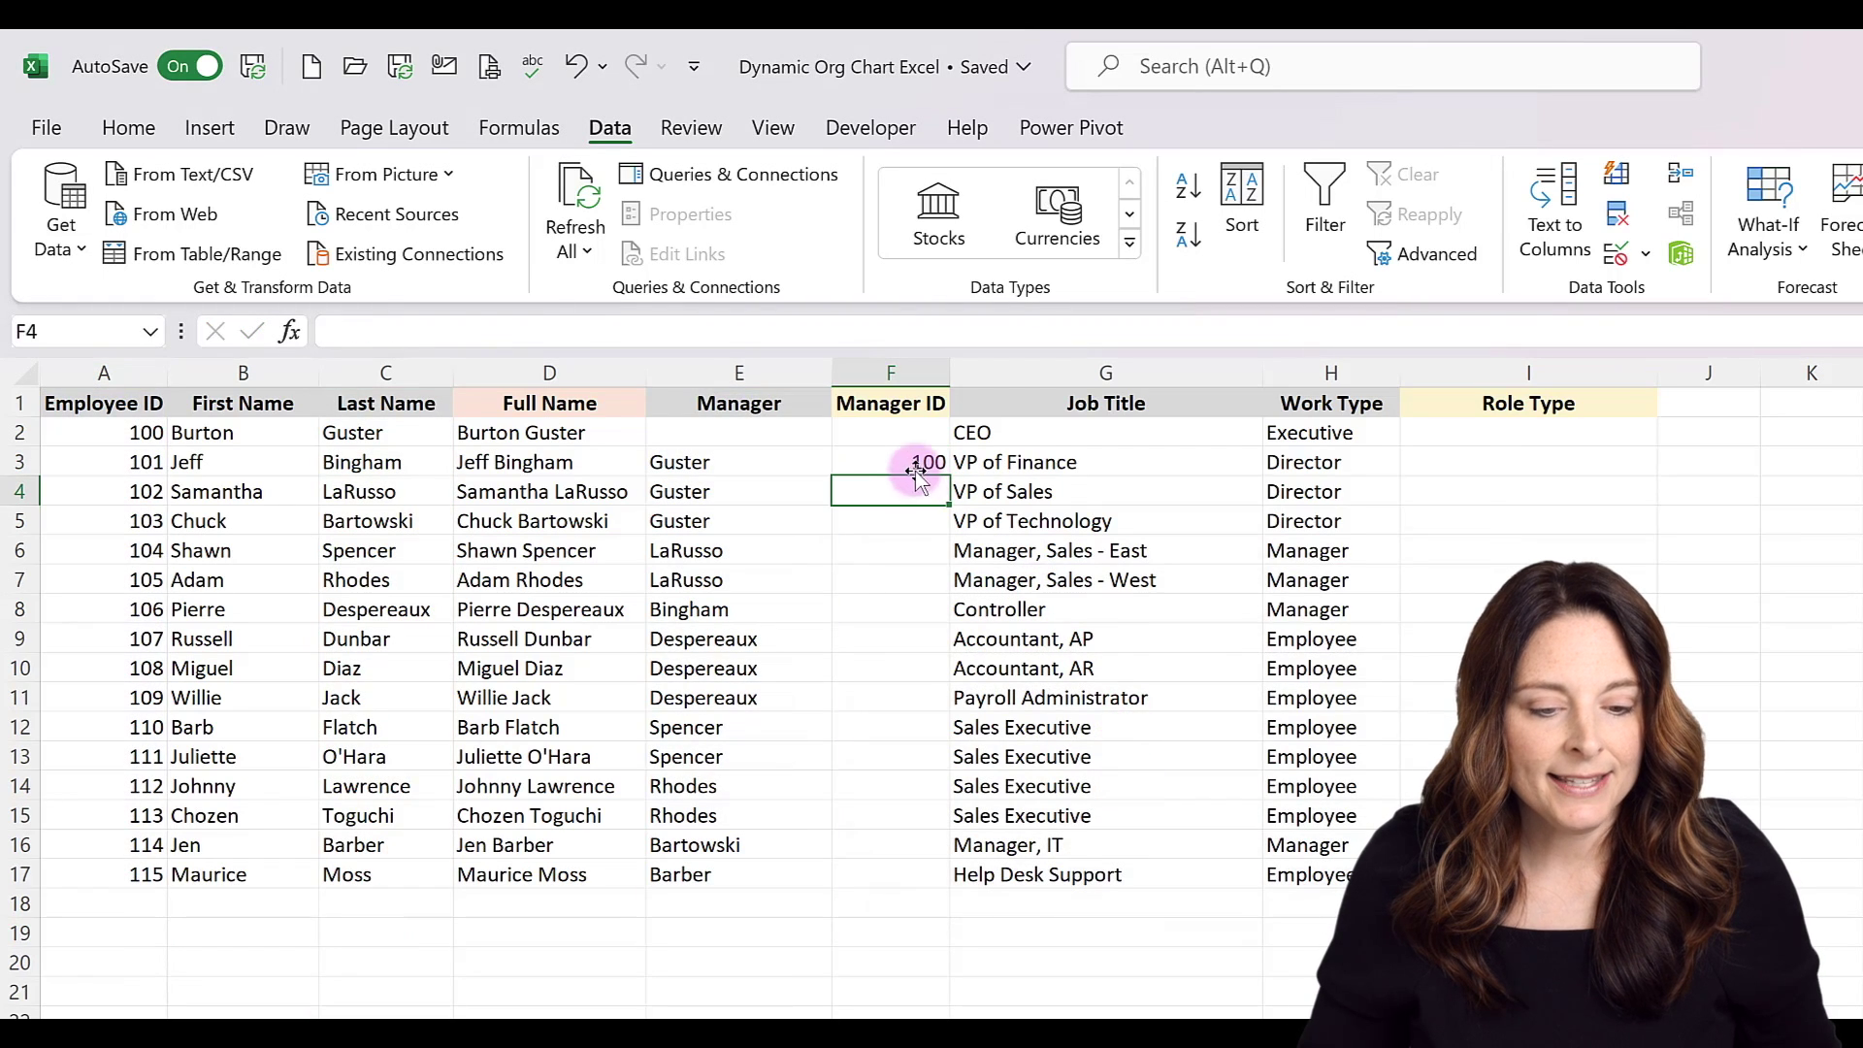
- Copy F3's lookup formula down to F17 and verify employee 114's Manager ID result
{"action": "left_click", "coordinate": [890, 455]}
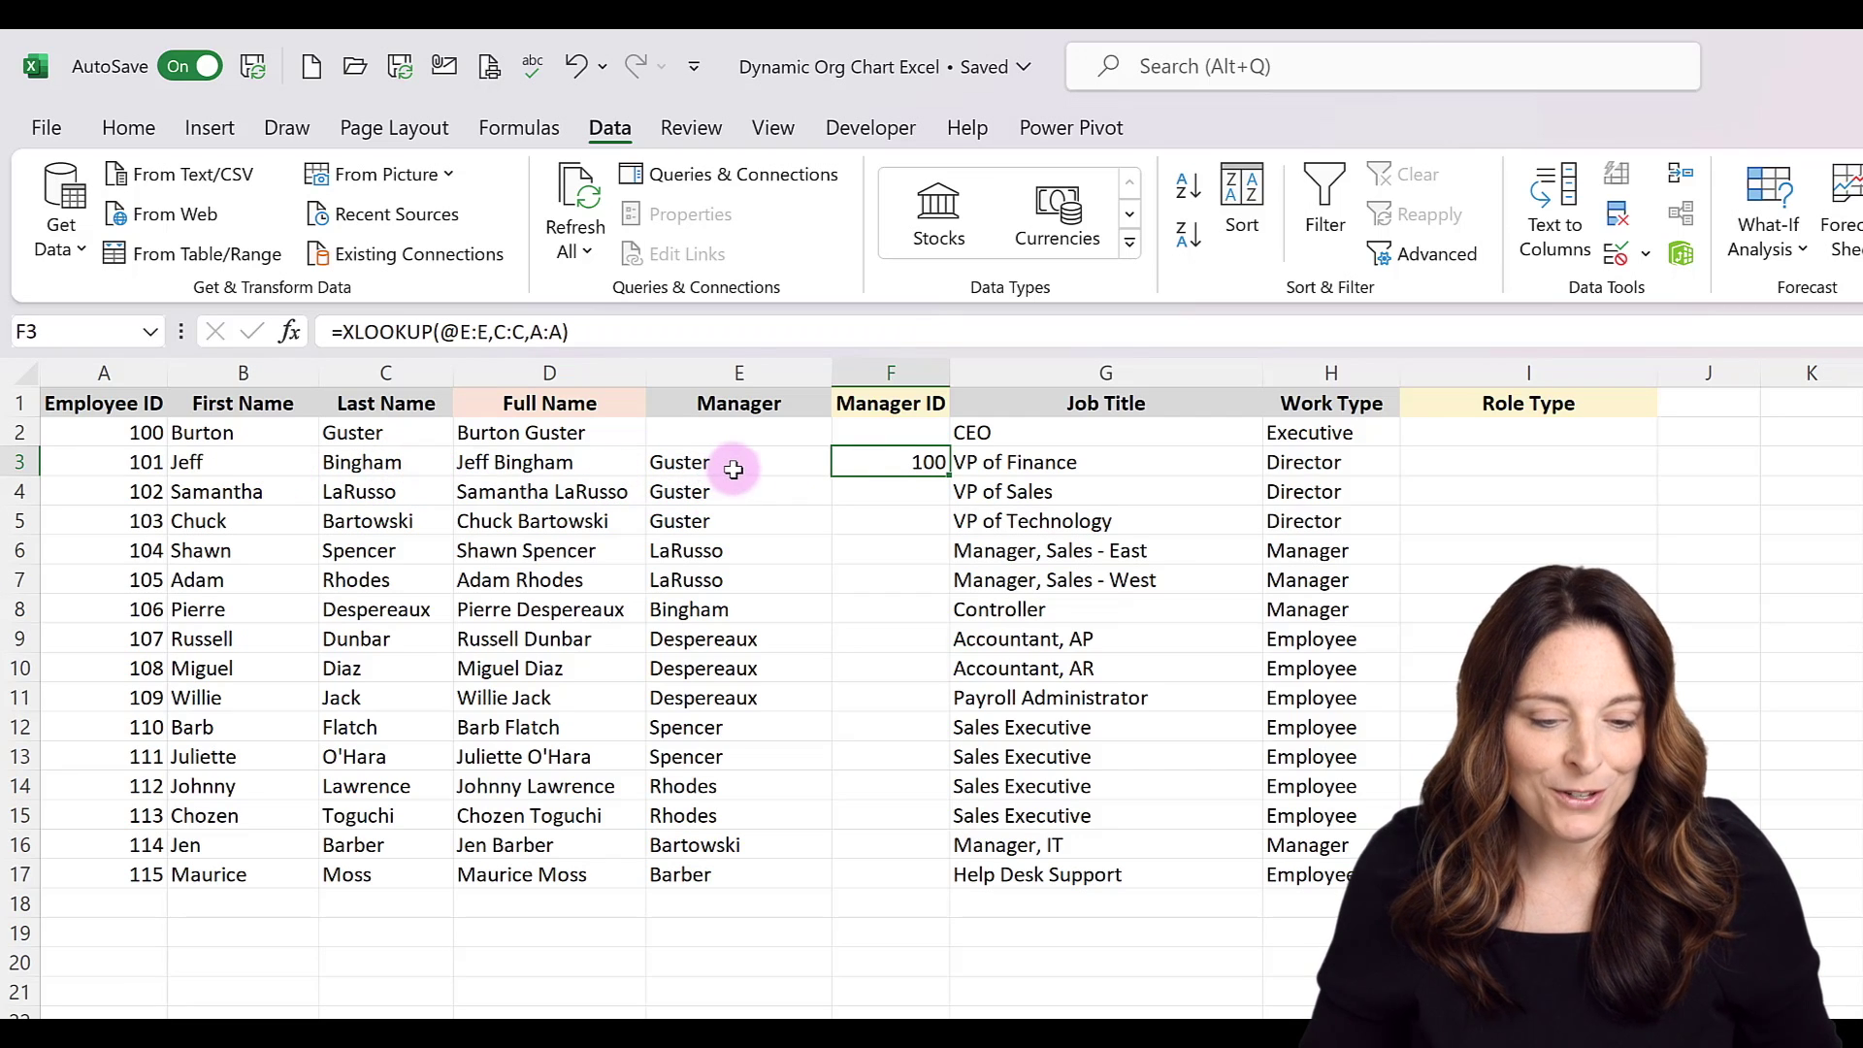
{"action": "double_click", "coordinate": [949, 476]}
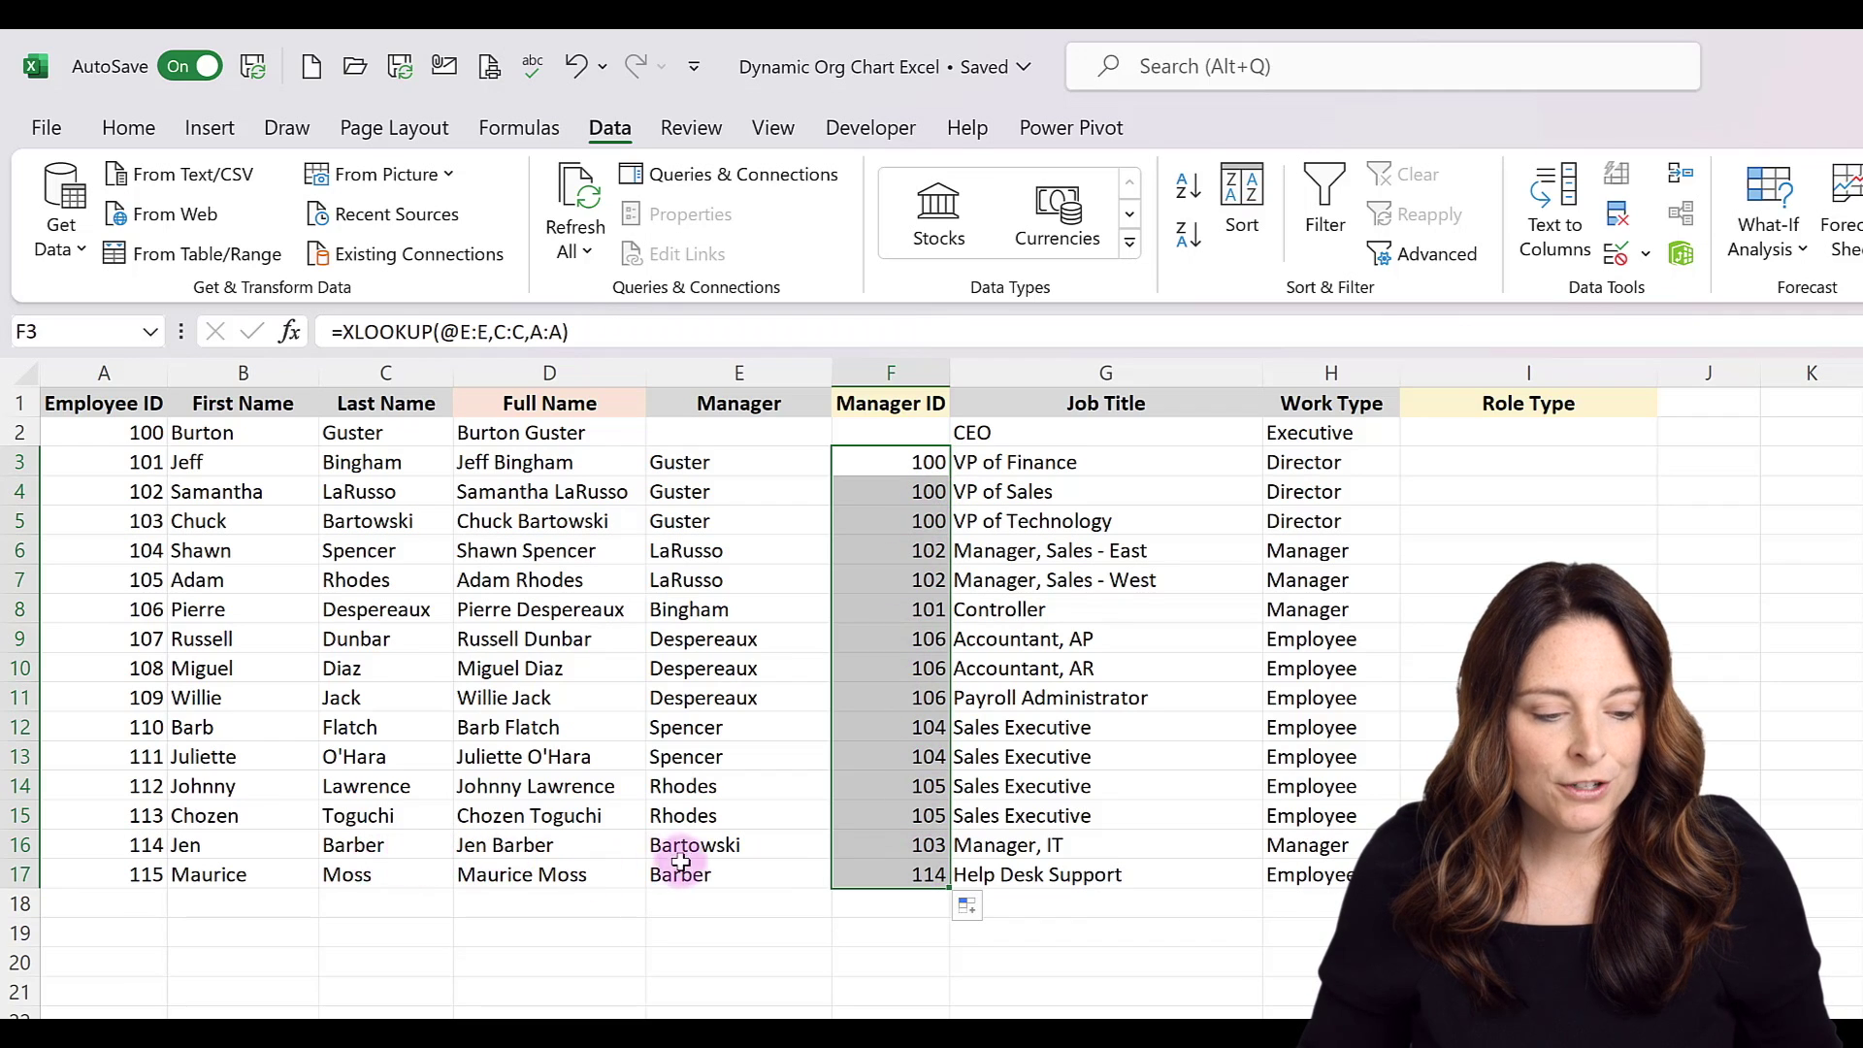
{"action": "left_click", "coordinate": [212, 847]}
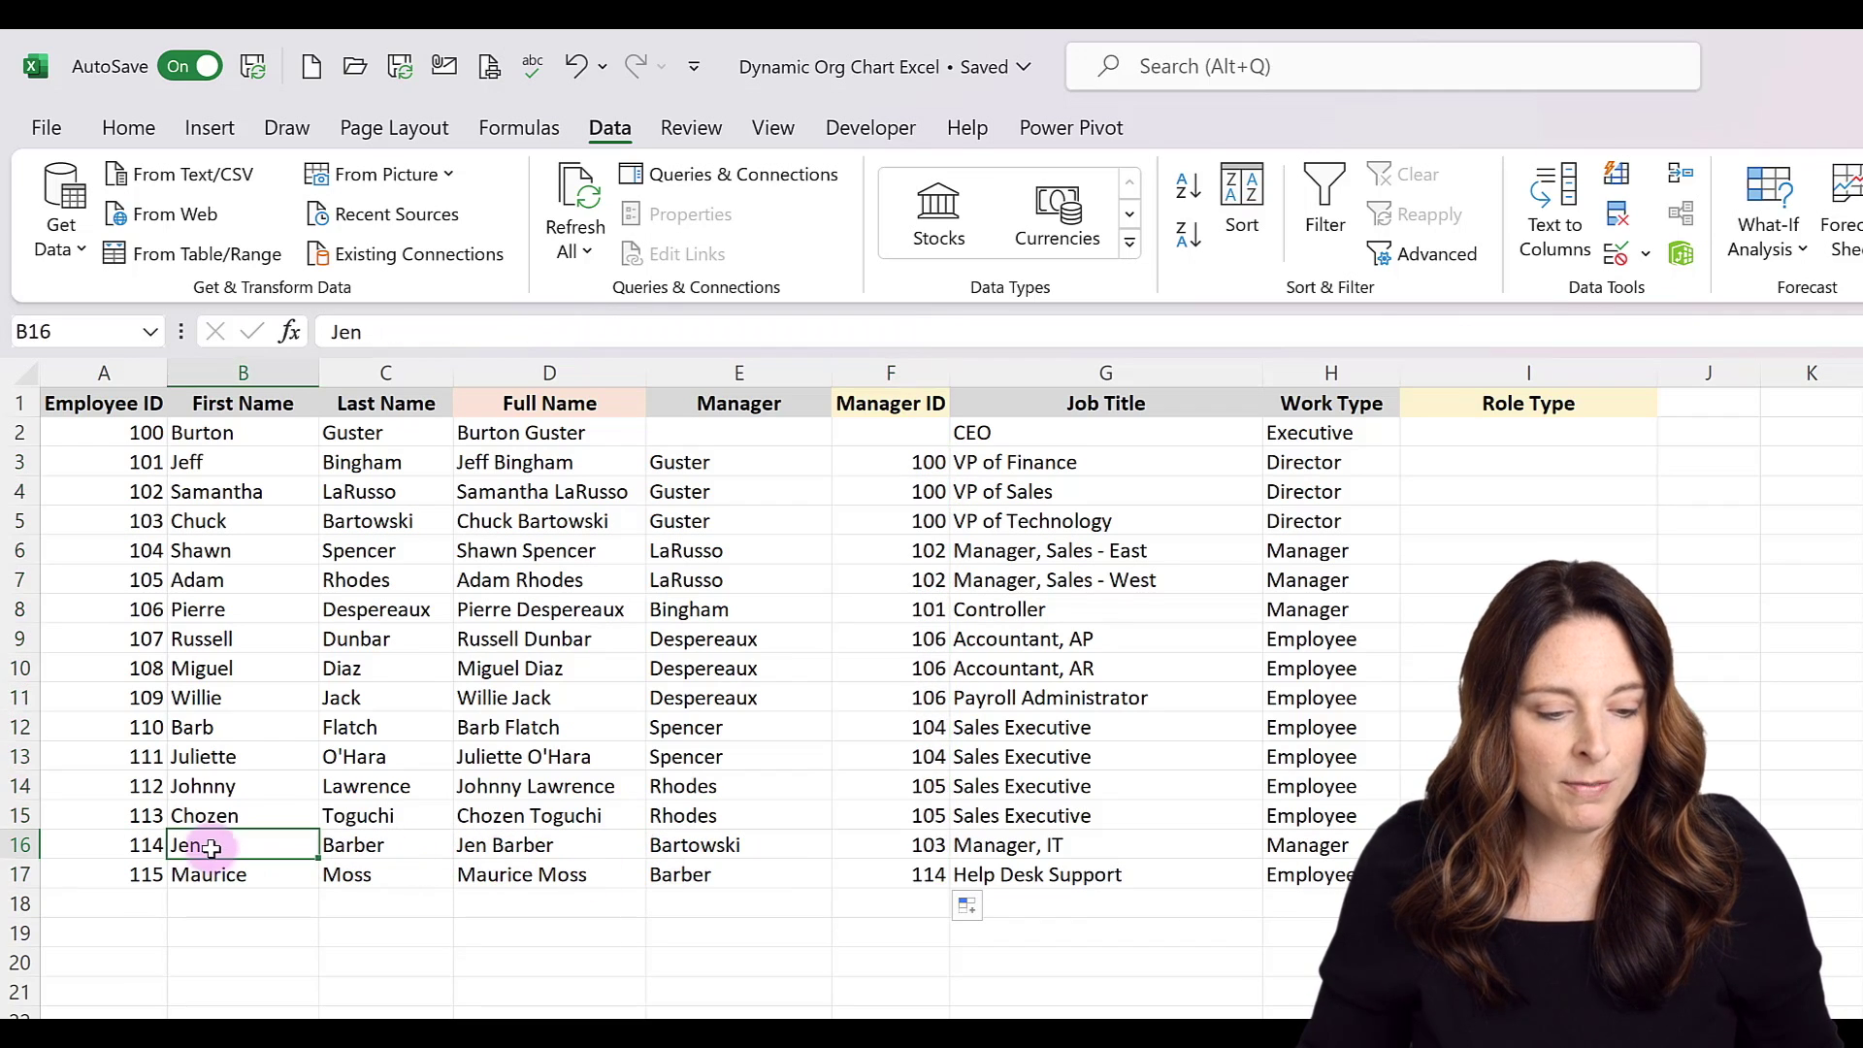
{"action": "left_click_drag", "start_coordinate": [159, 839], "coordinate": [687, 844]}
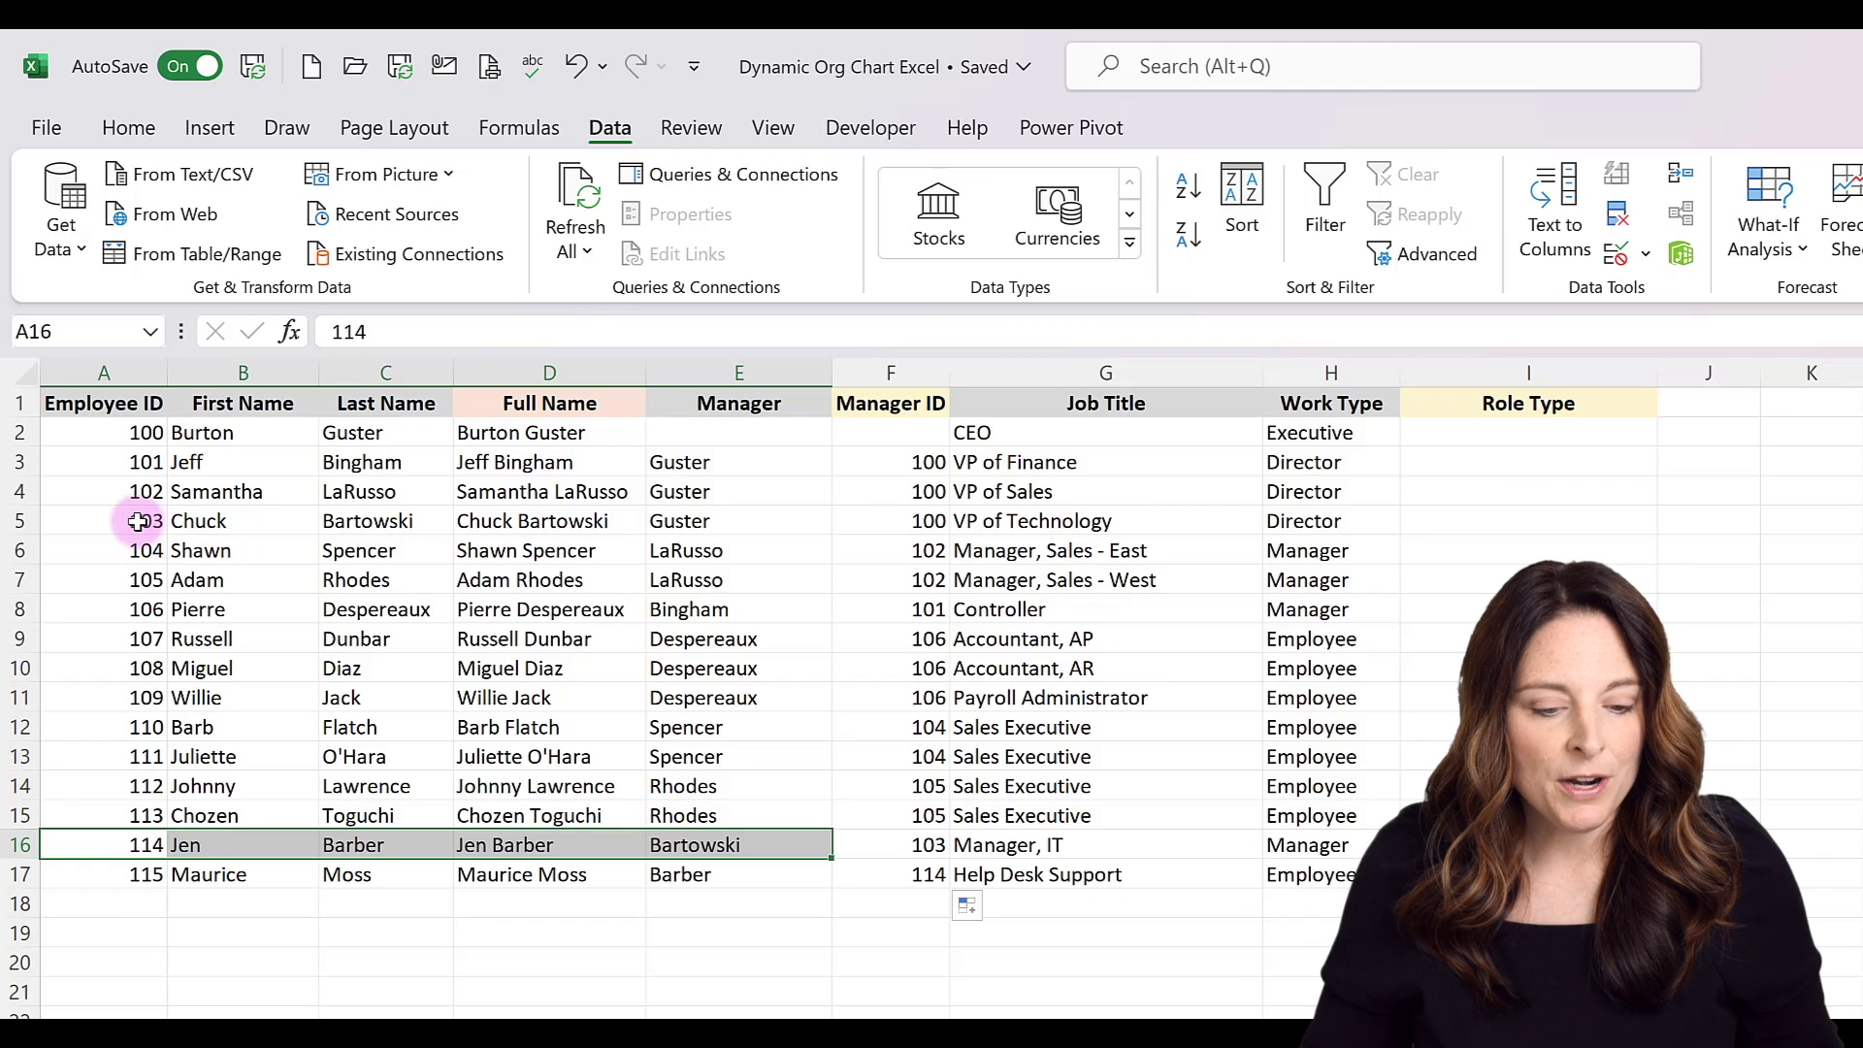
{"action": "left_click", "coordinate": [936, 842]}
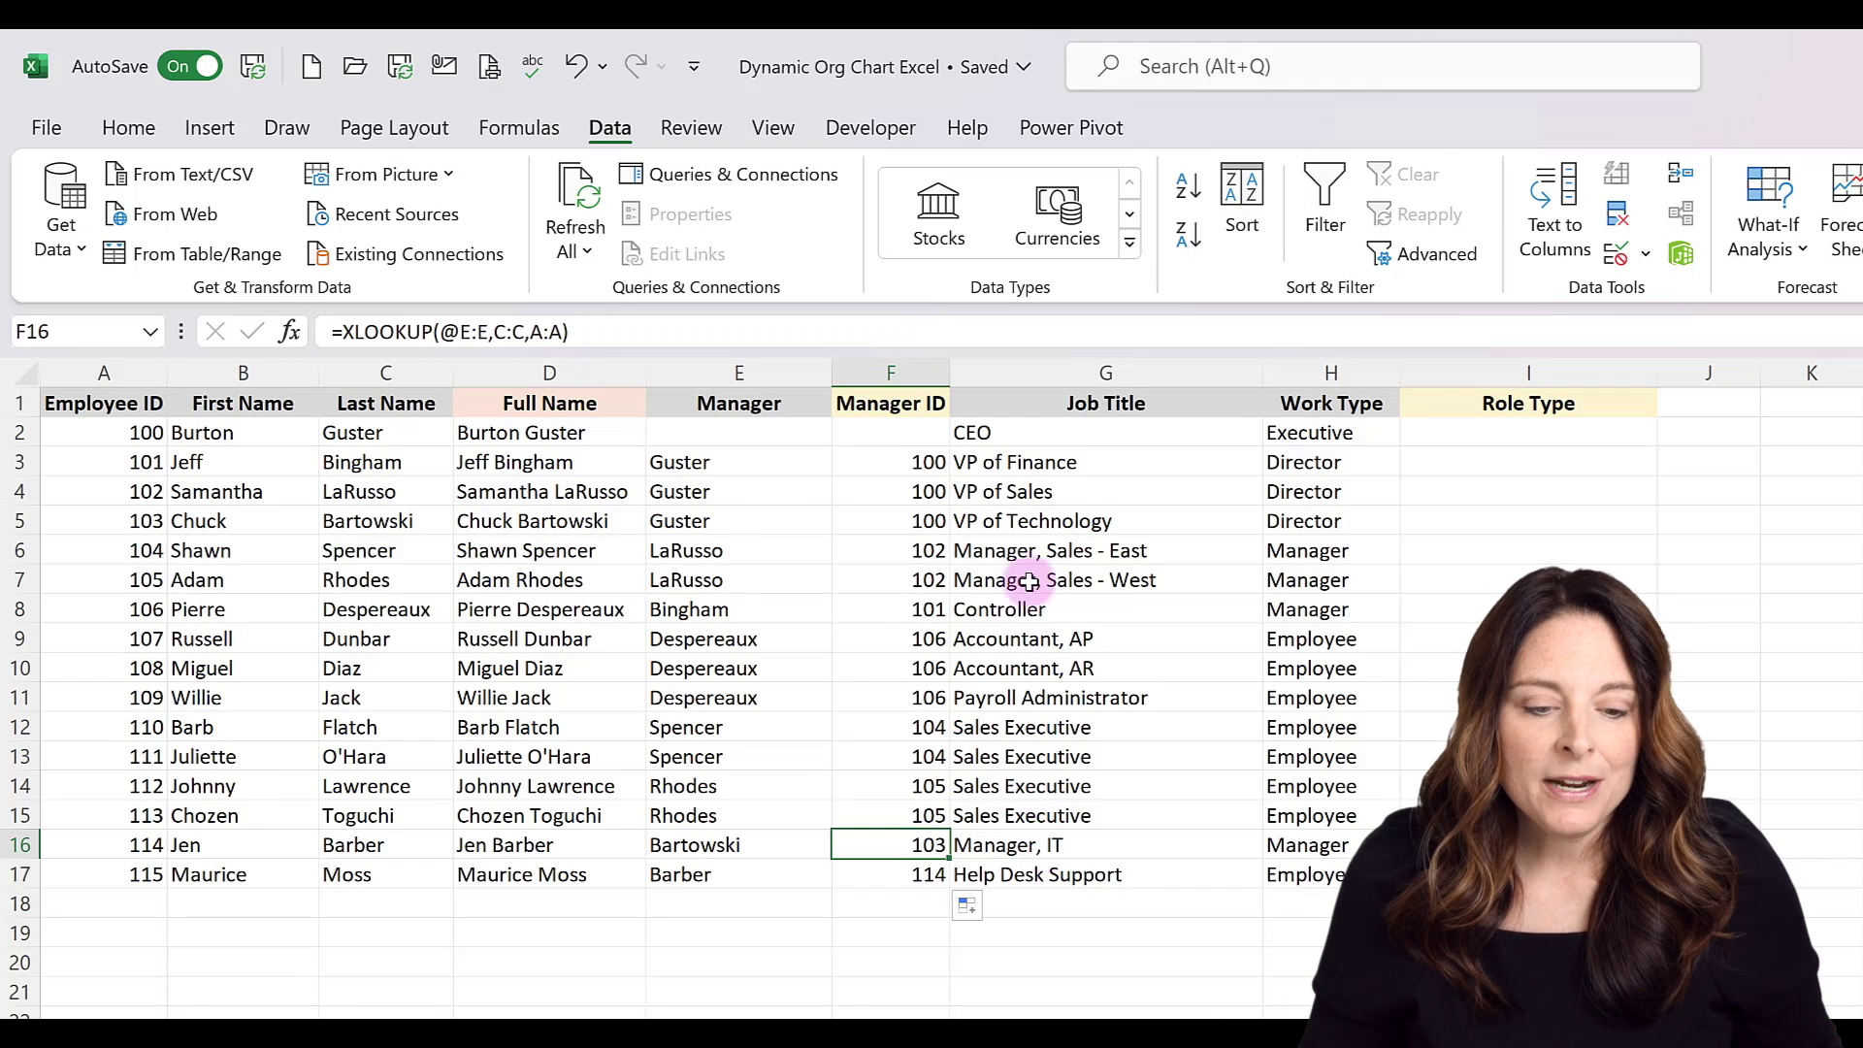
{"action": "left_click", "coordinate": [890, 433]}
- Copy F2:F17 and paste them back as values, confirming F3 now holds just 100
{"action": "left_click_drag", "start_coordinate": [915, 522], "coordinate": [905, 878]}
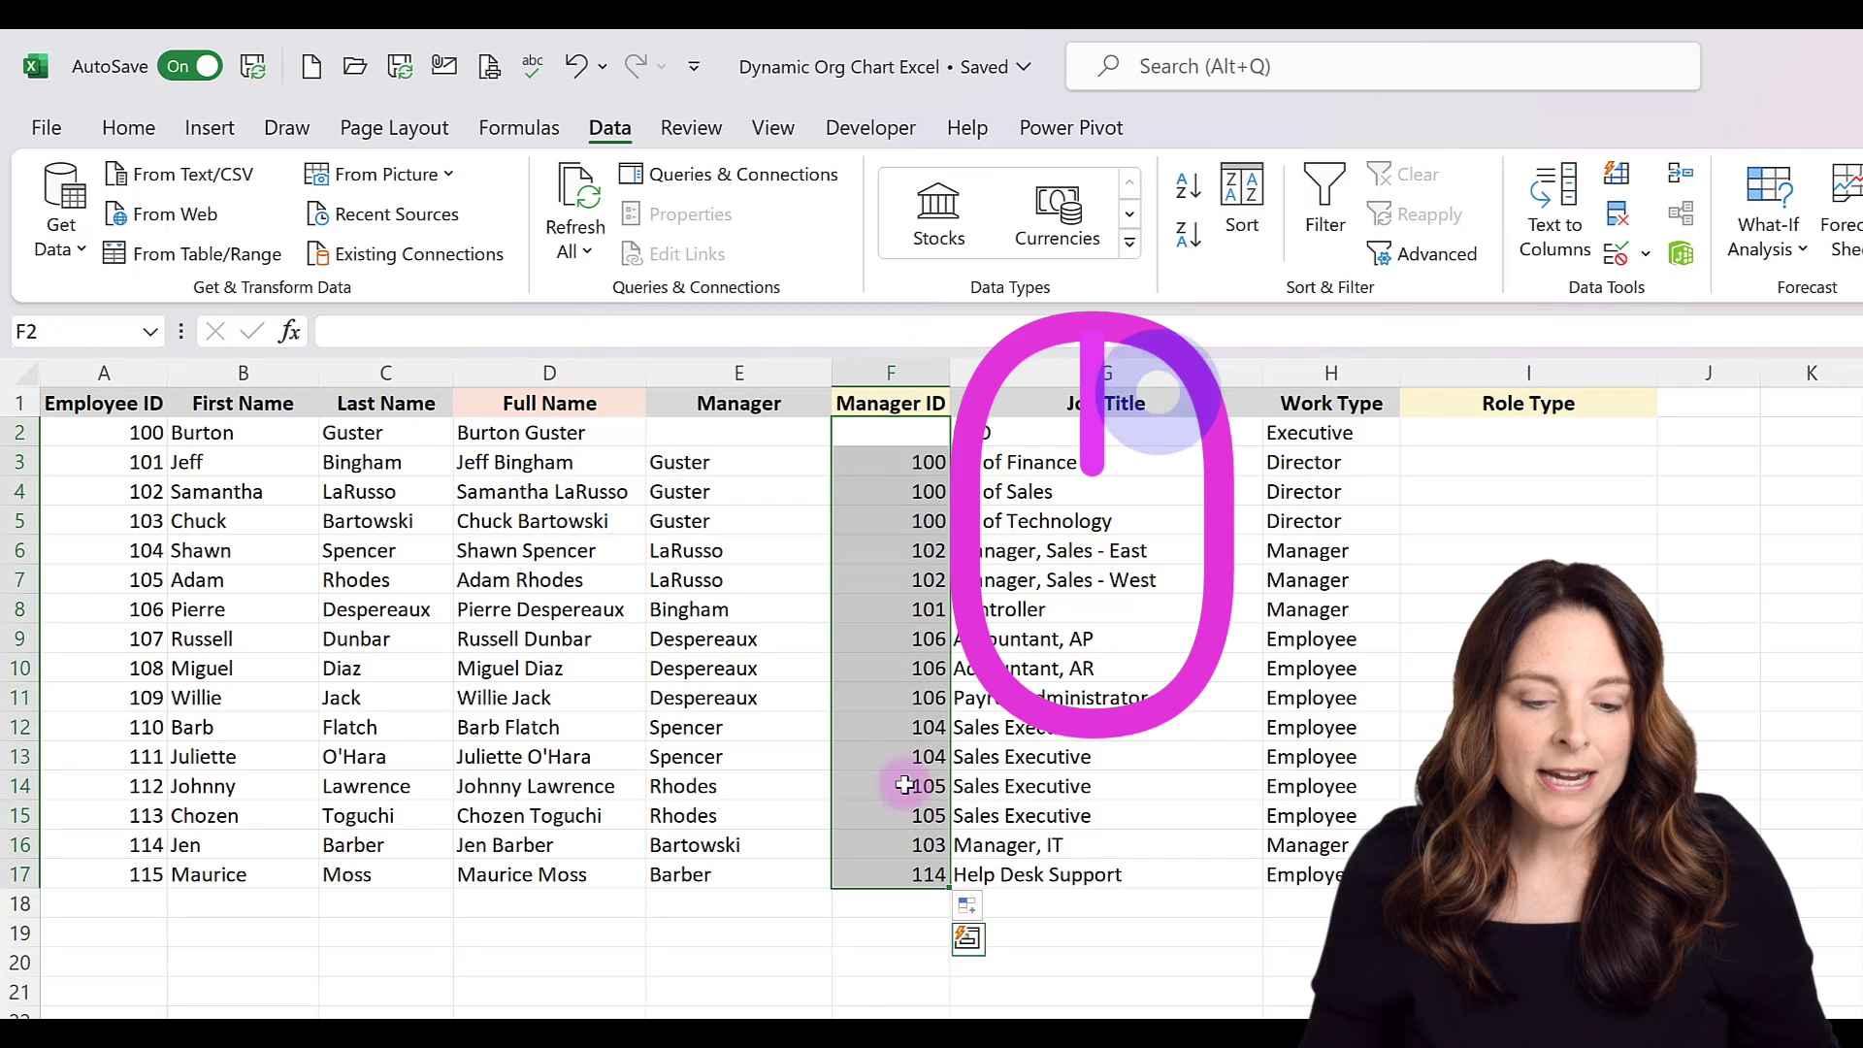
{"action": "right_click", "coordinate": [894, 685]}
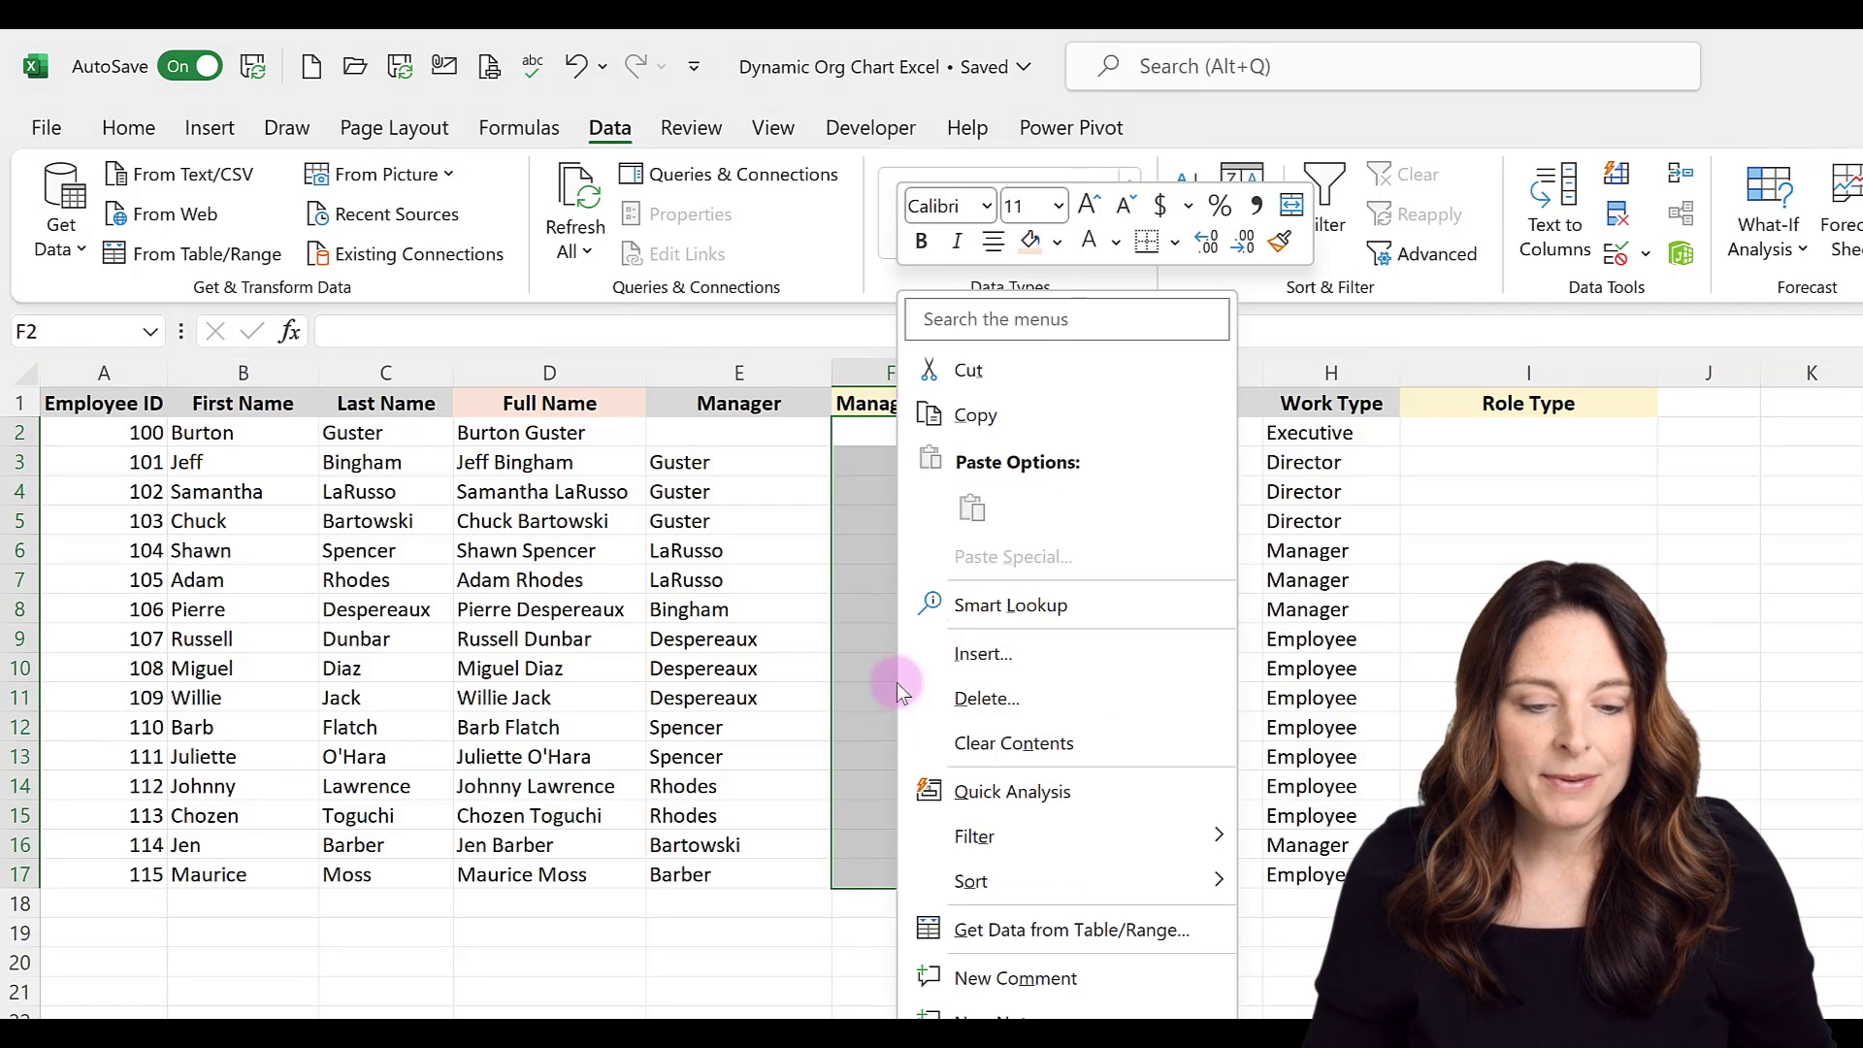
{"action": "left_click", "coordinate": [977, 415]}
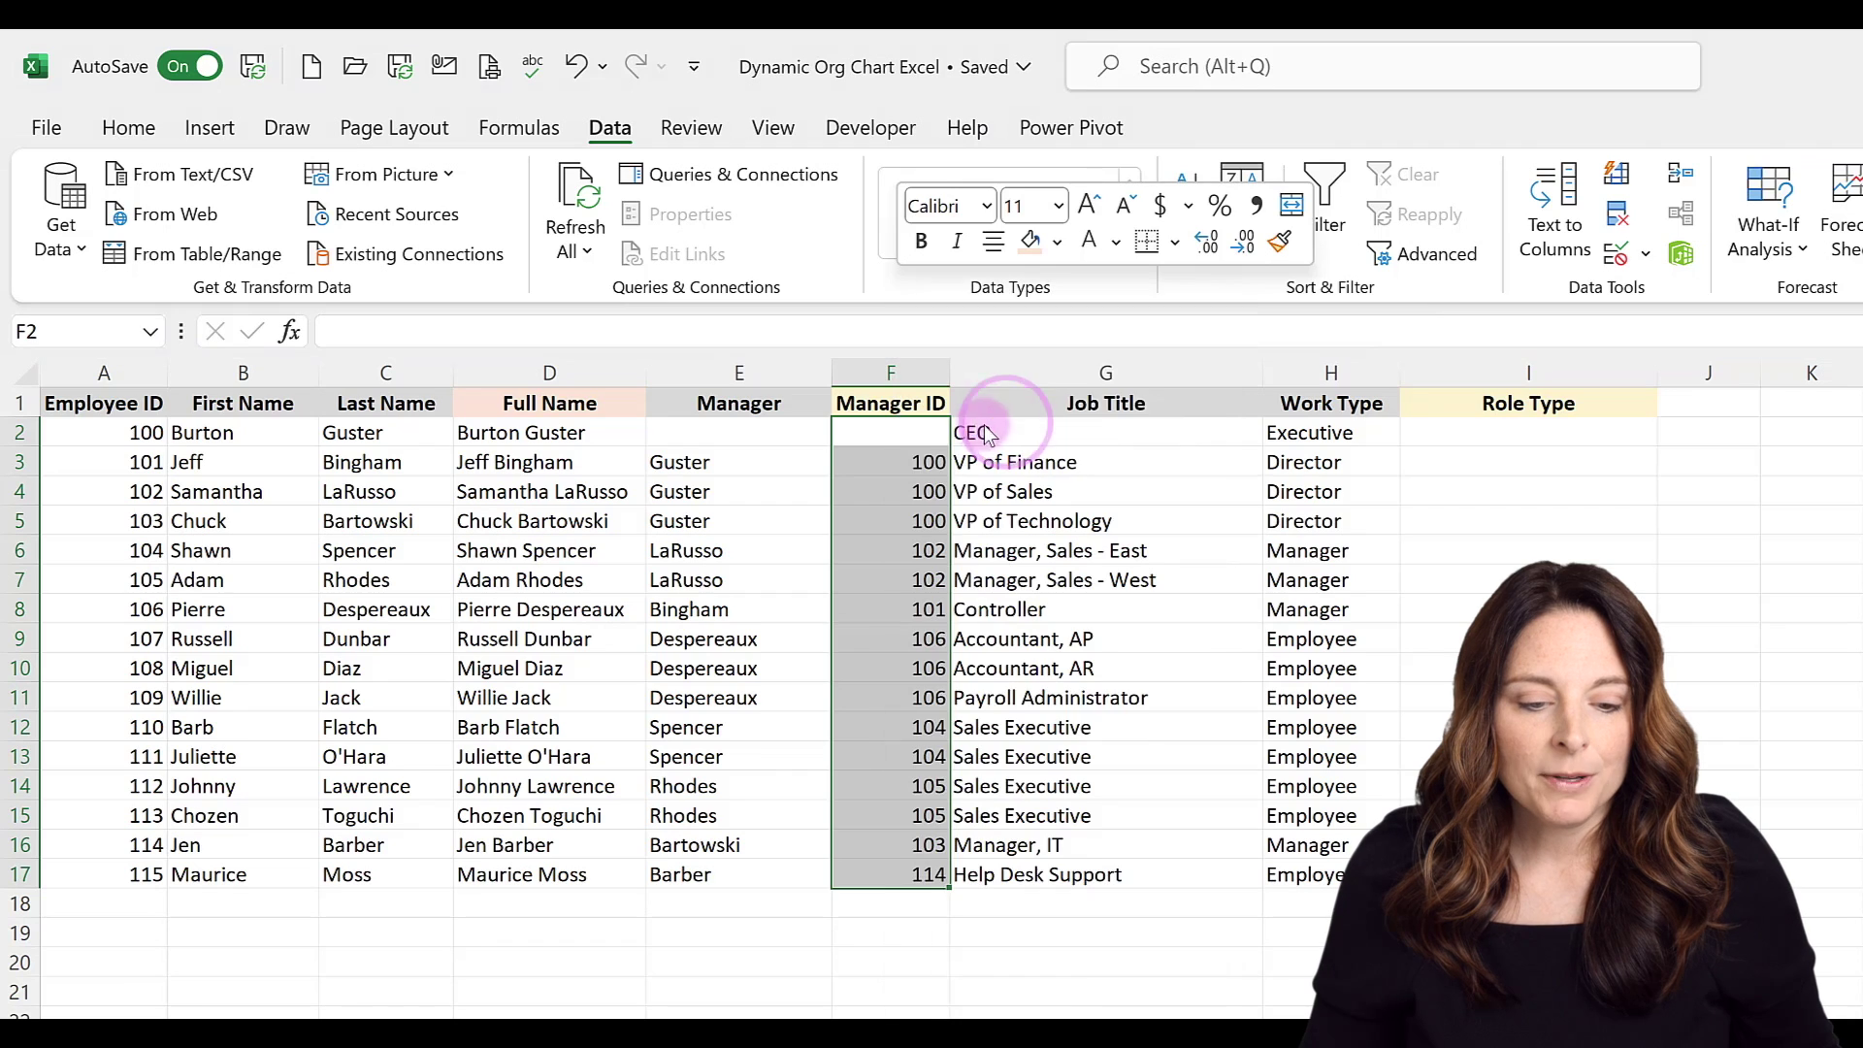
{"action": "right_click", "coordinate": [892, 480]}
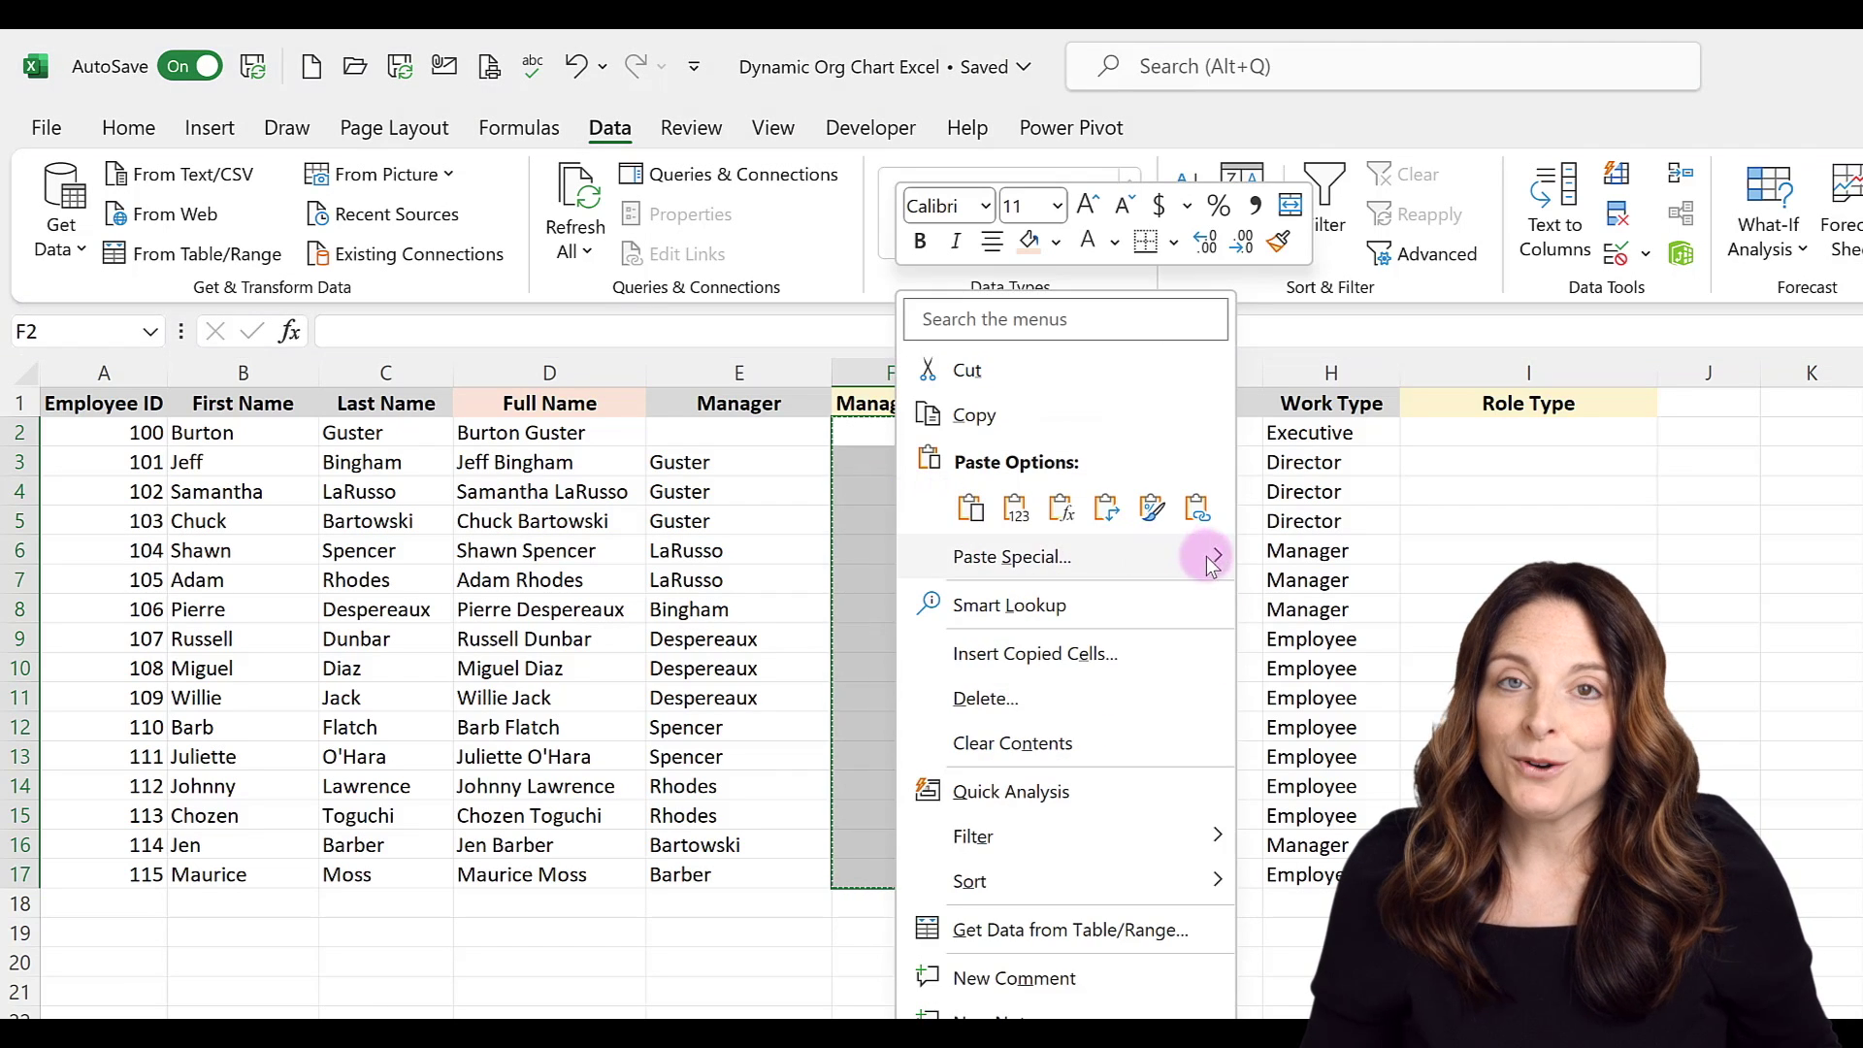
{"action": "mouse_move", "coordinate": [1217, 563]}
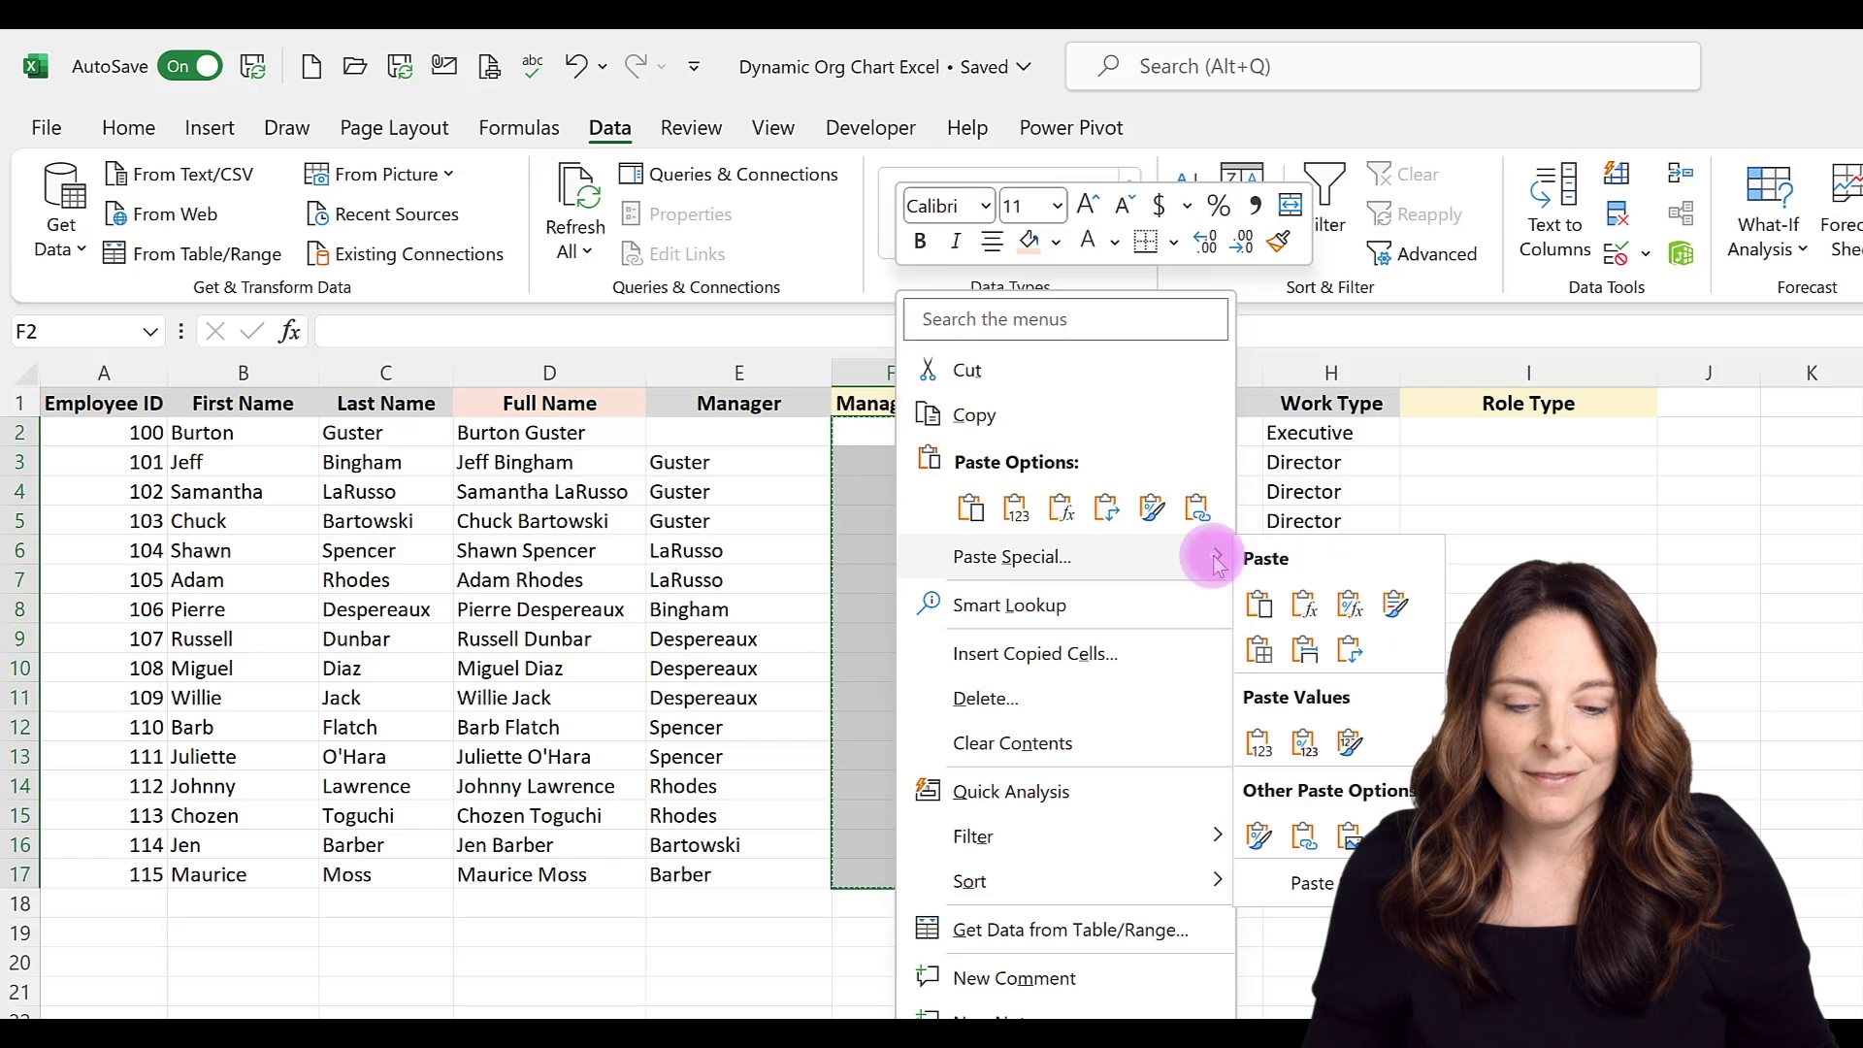
{"action": "left_click", "coordinate": [1250, 729]}
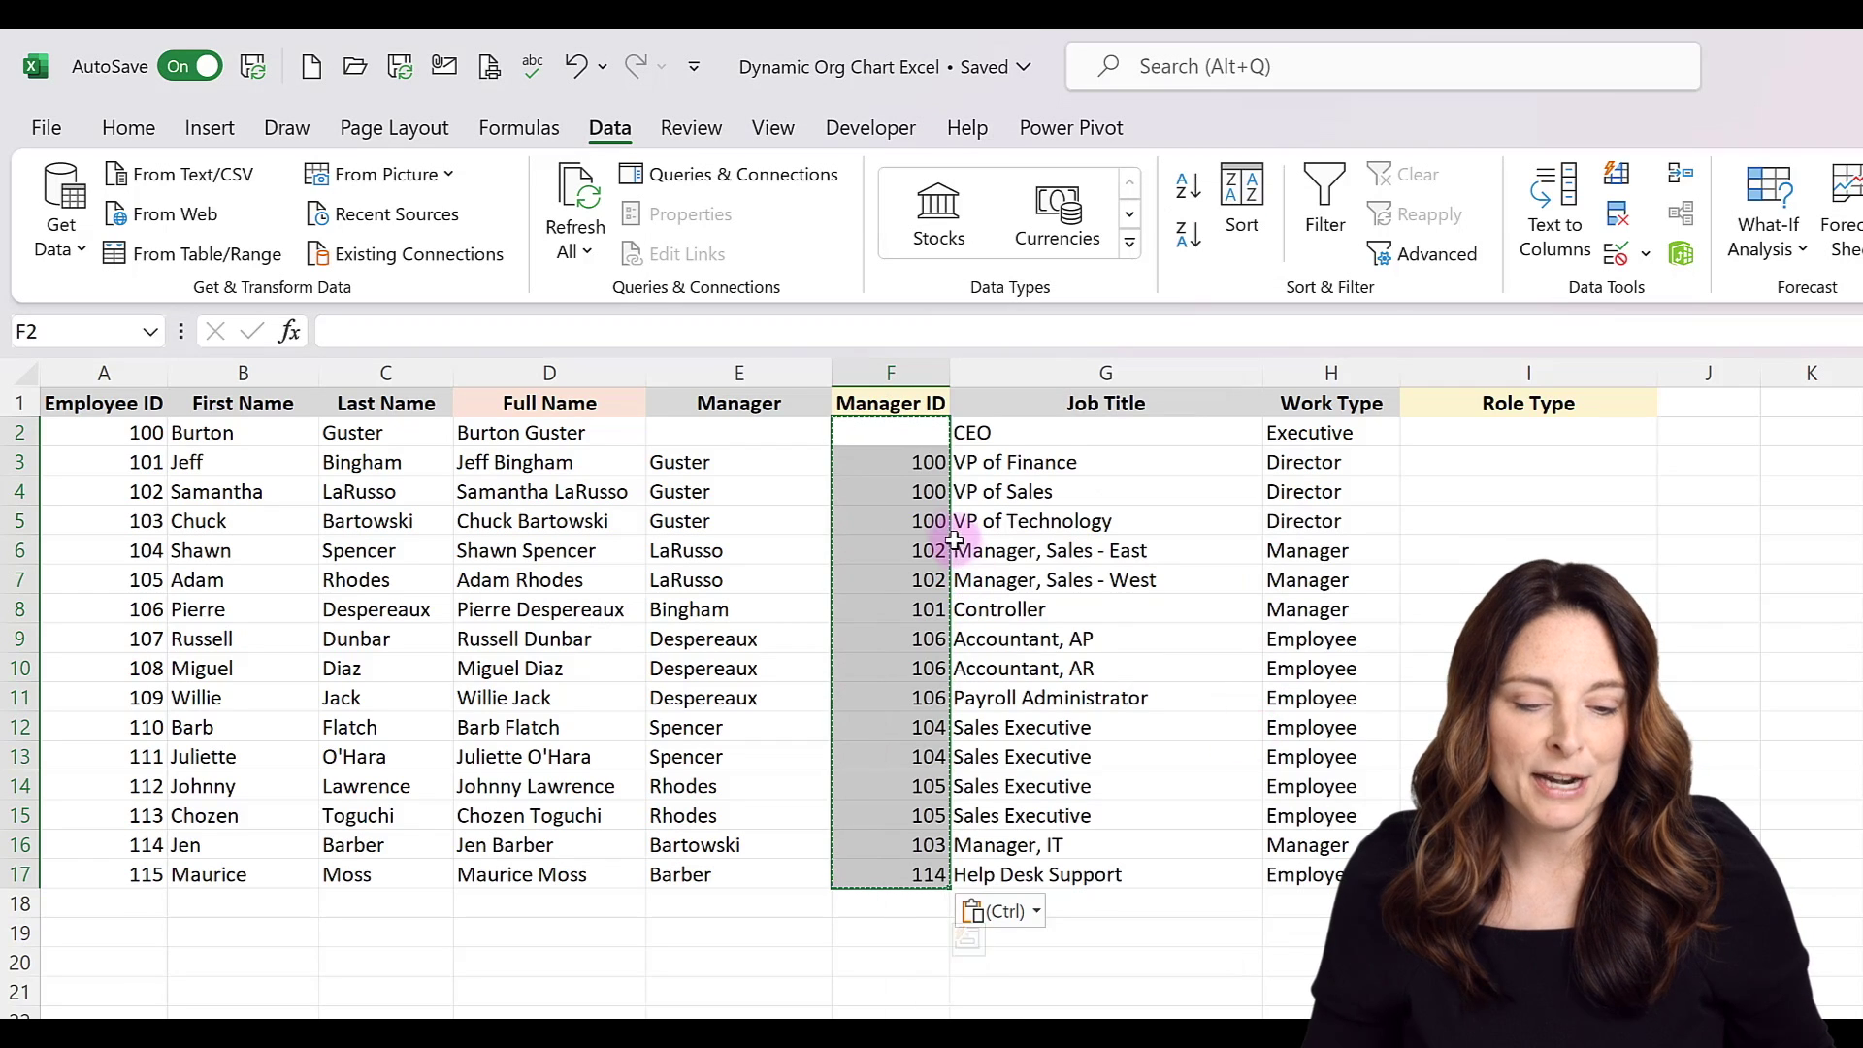
{"action": "left_click", "coordinate": [929, 495]}
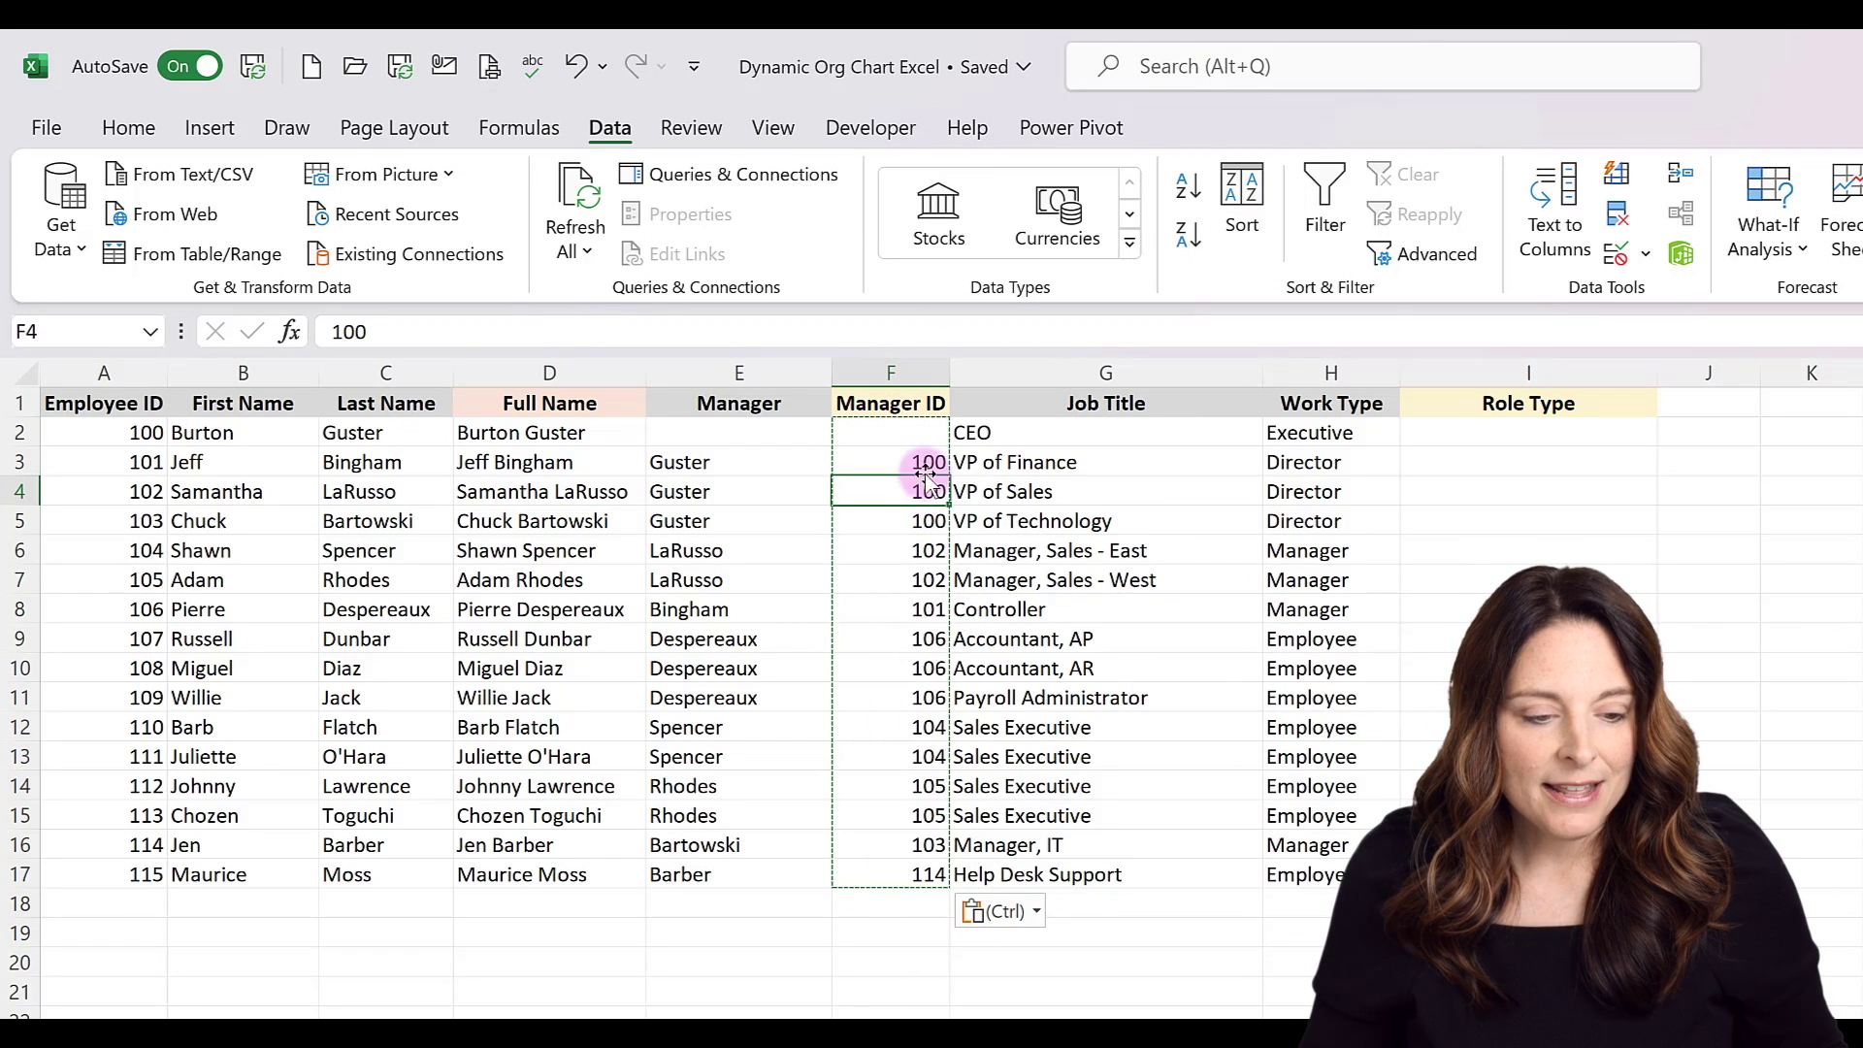
{"action": "double_click", "coordinate": [921, 464]}
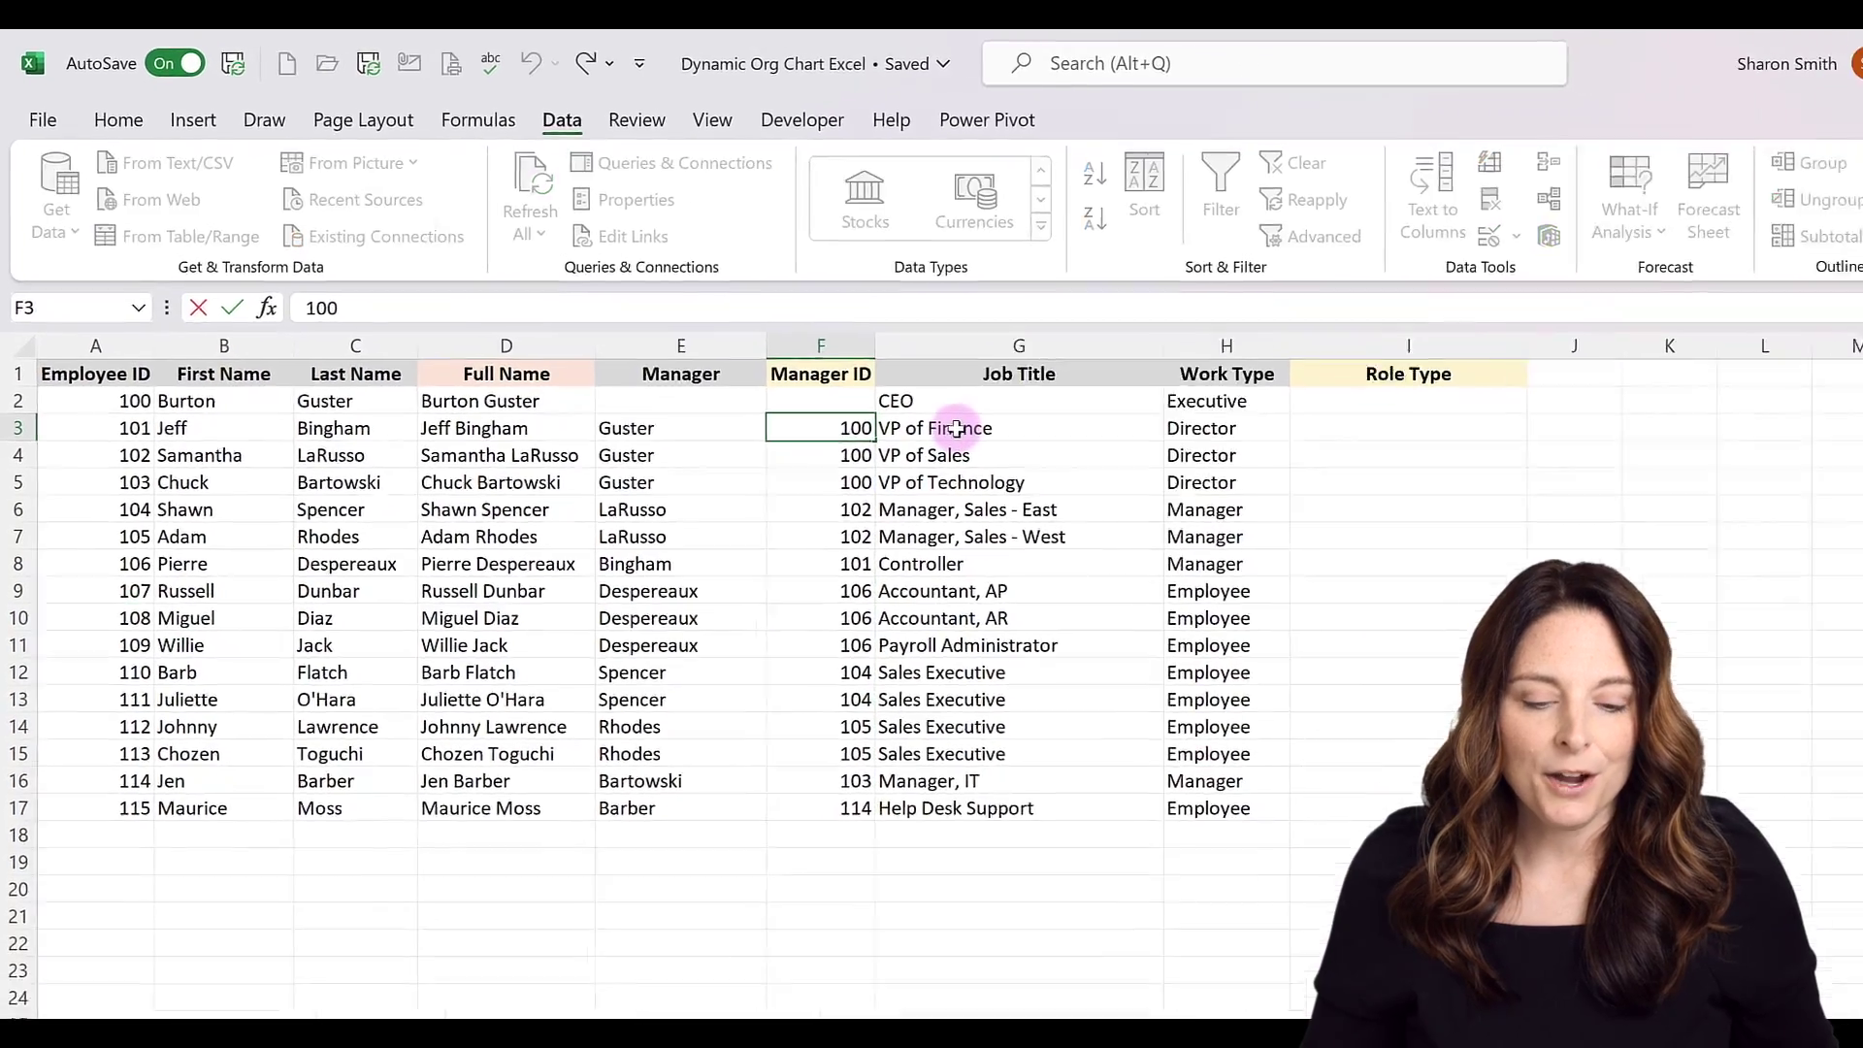
{"action": "left_click", "coordinate": [1036, 465]}
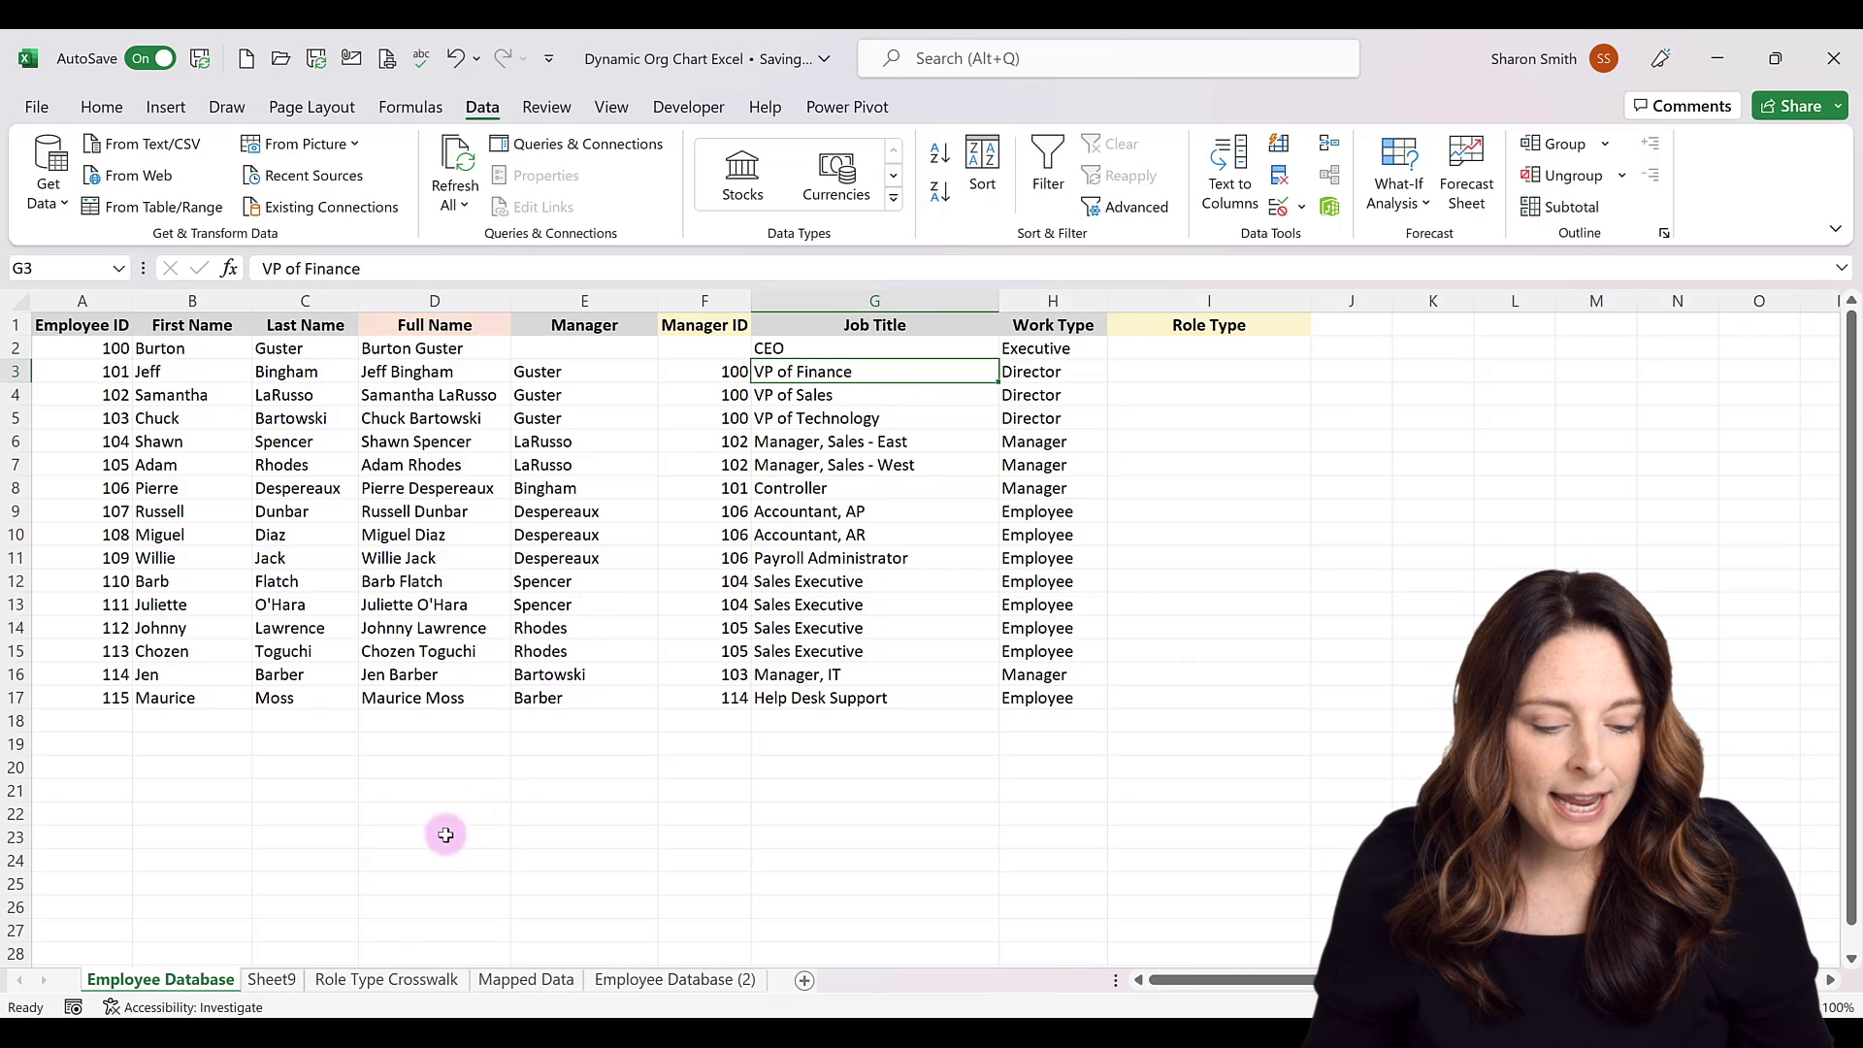
- Compare the crosswalk's Role Type list with Sheet9's allowed role type dropdown, then return to the crosswalk
{"action": "left_click", "coordinate": [376, 979]}
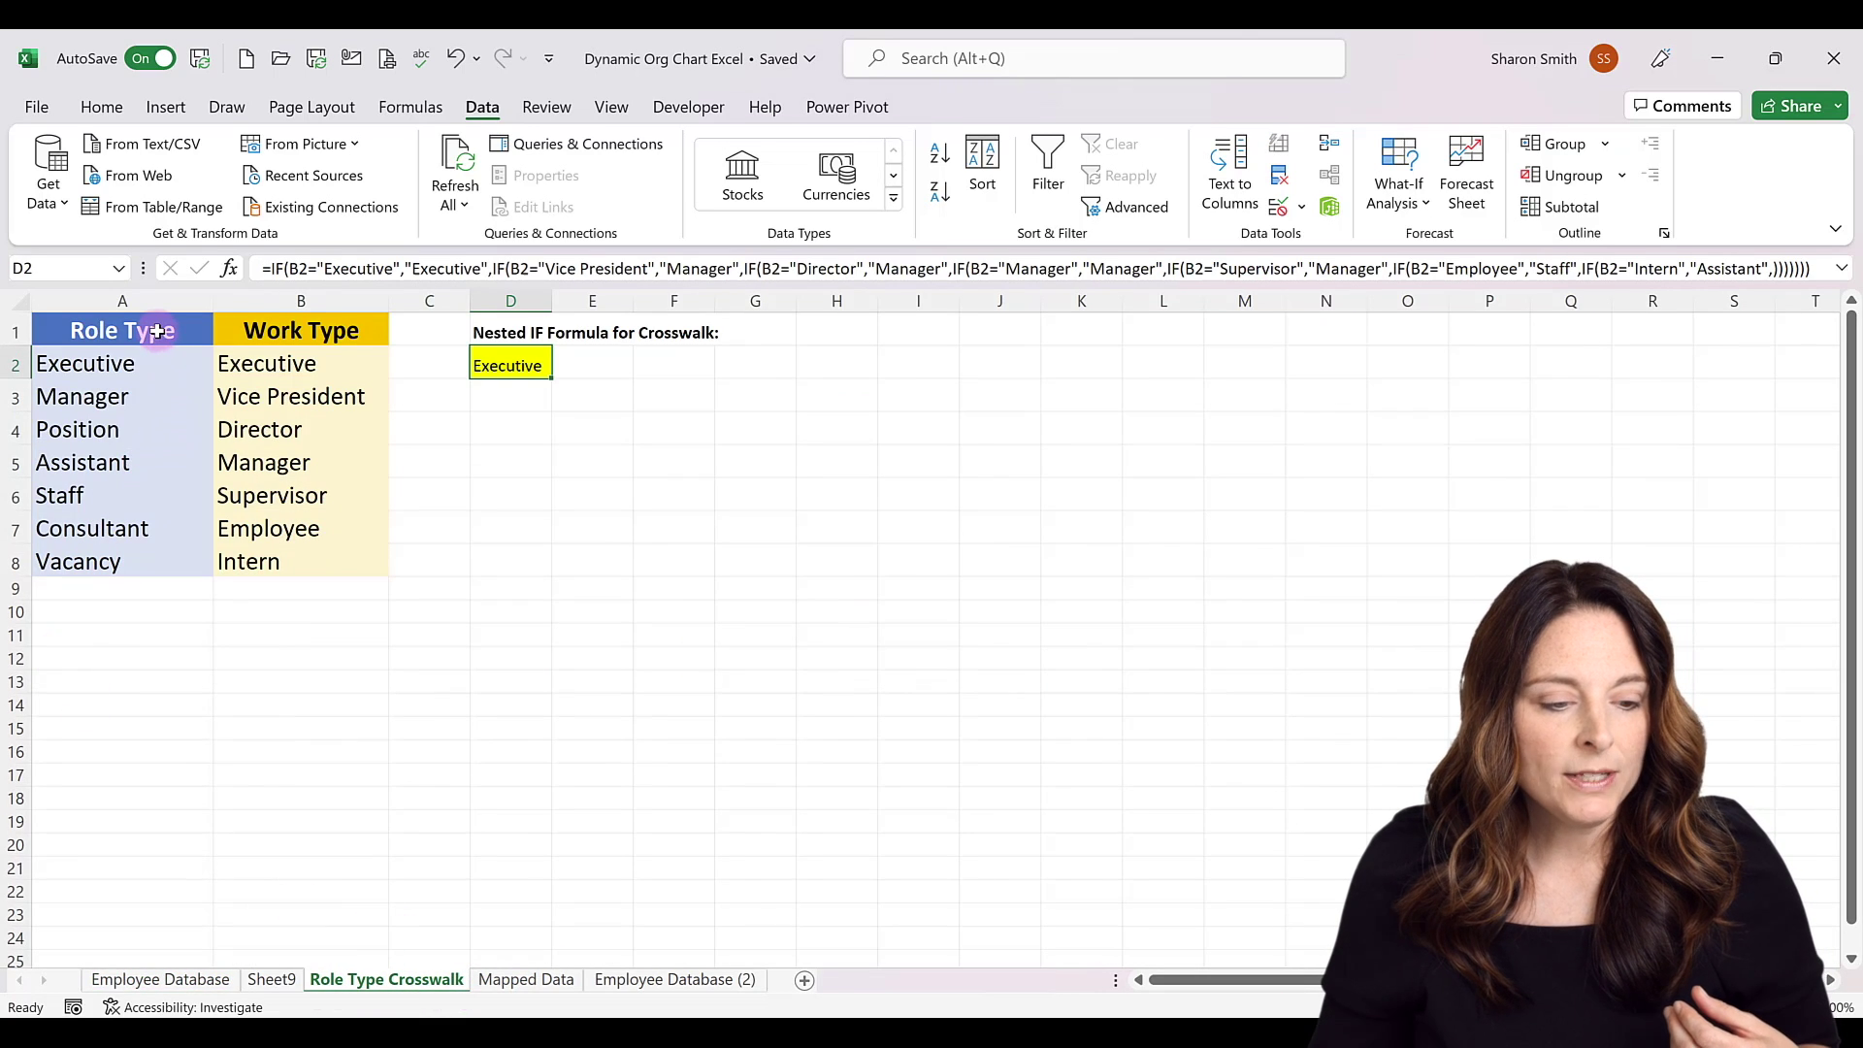
{"action": "left_click_drag", "start_coordinate": [156, 330], "coordinate": [154, 557]}
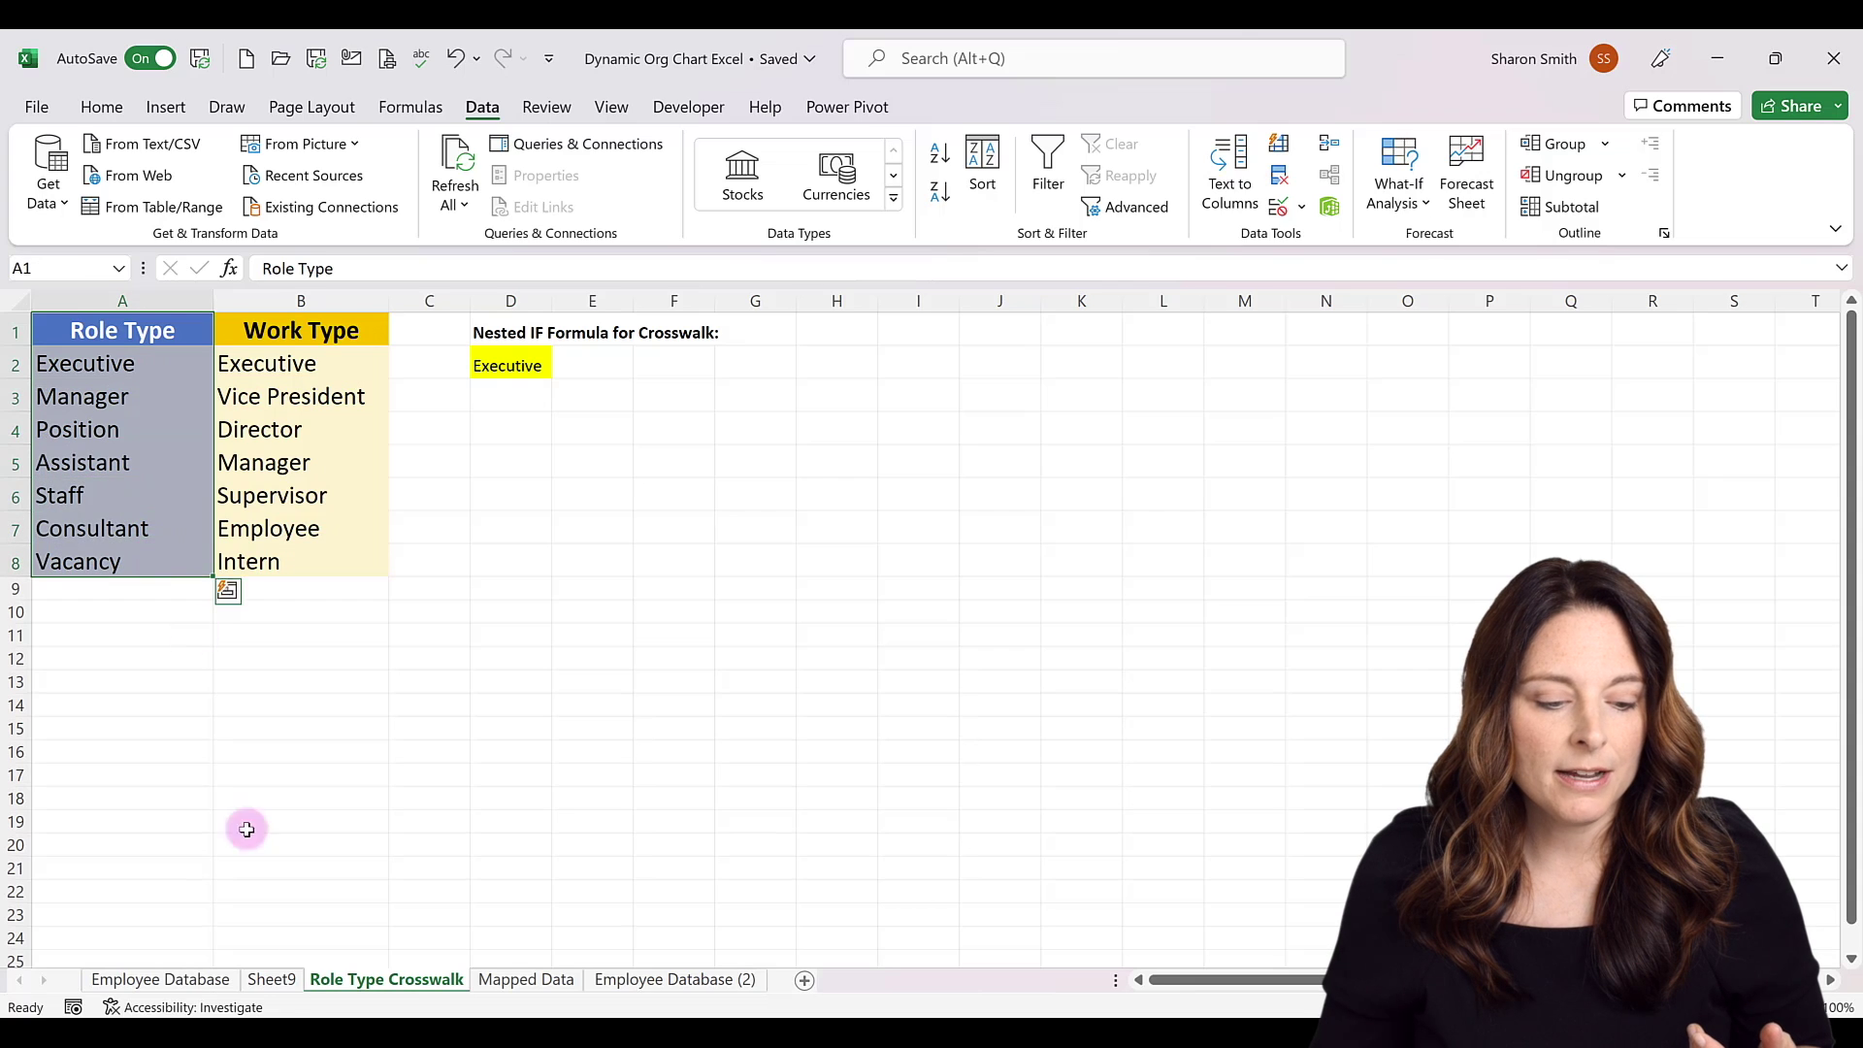
{"action": "left_click", "coordinate": [271, 980]}
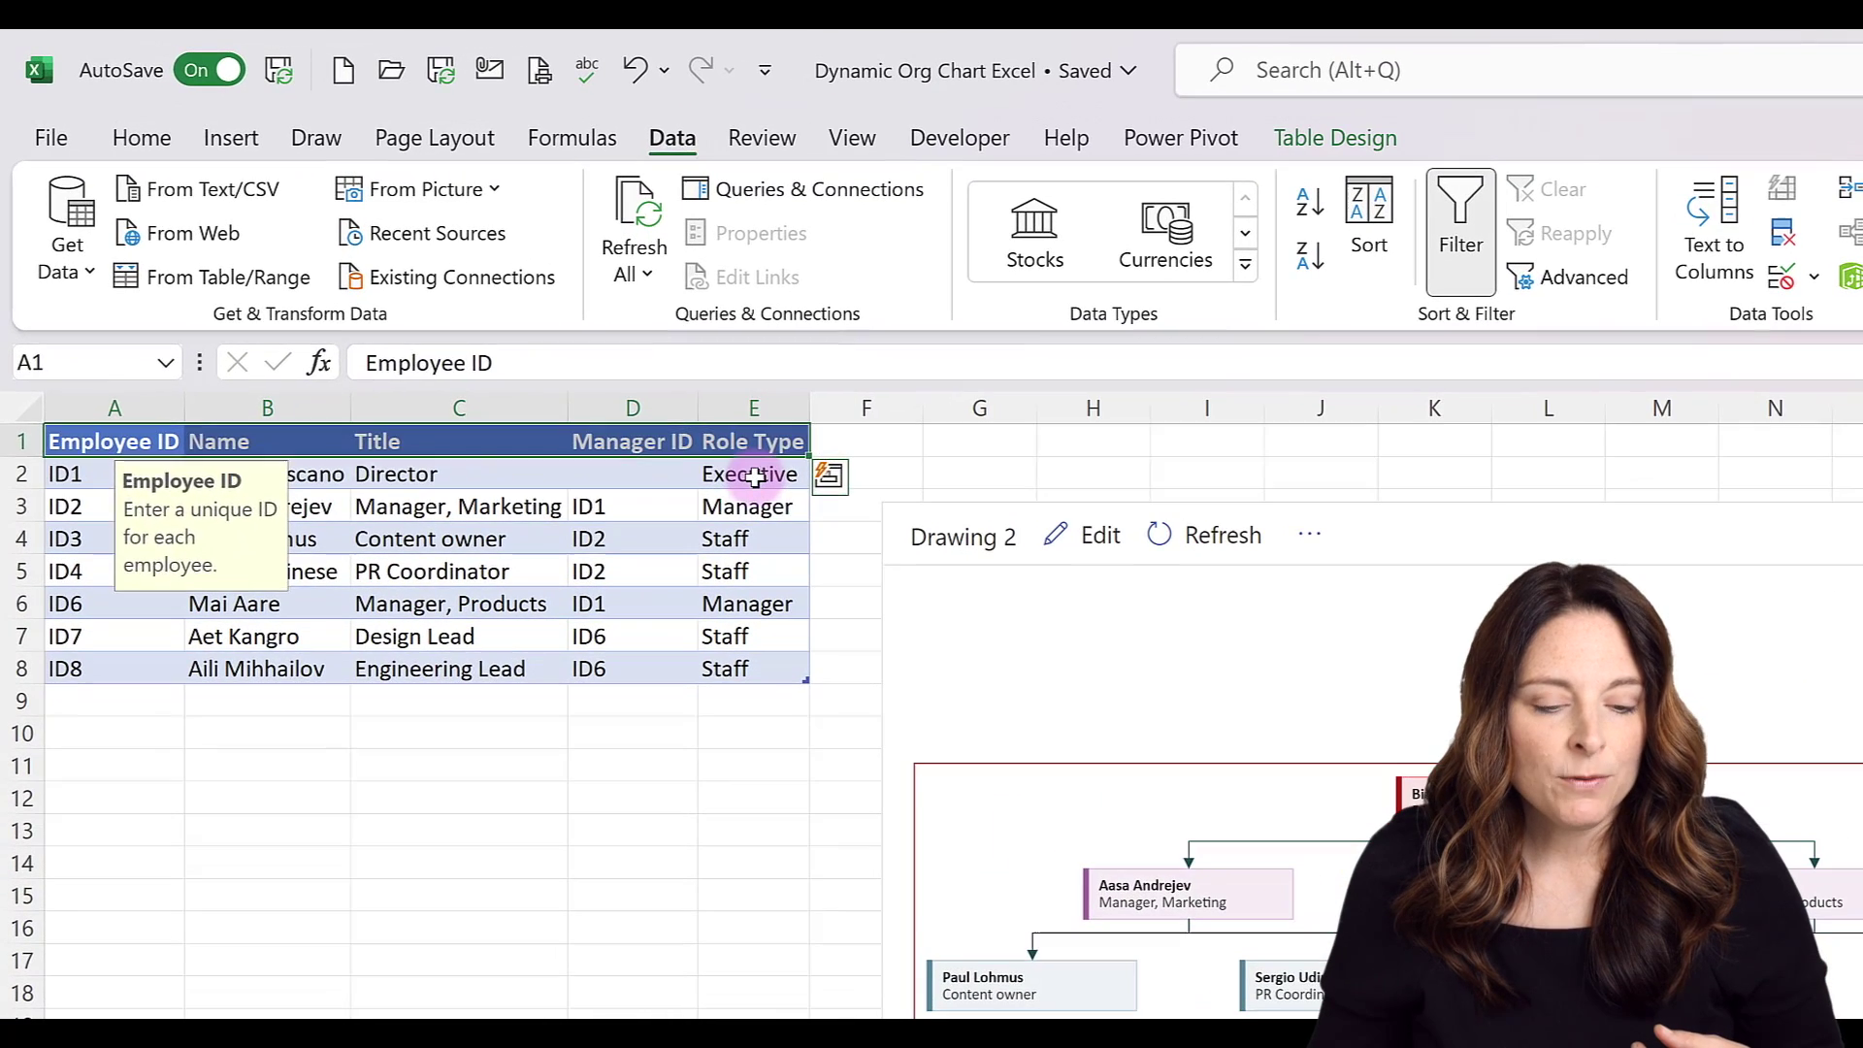
{"action": "left_click", "coordinate": [660, 417]}
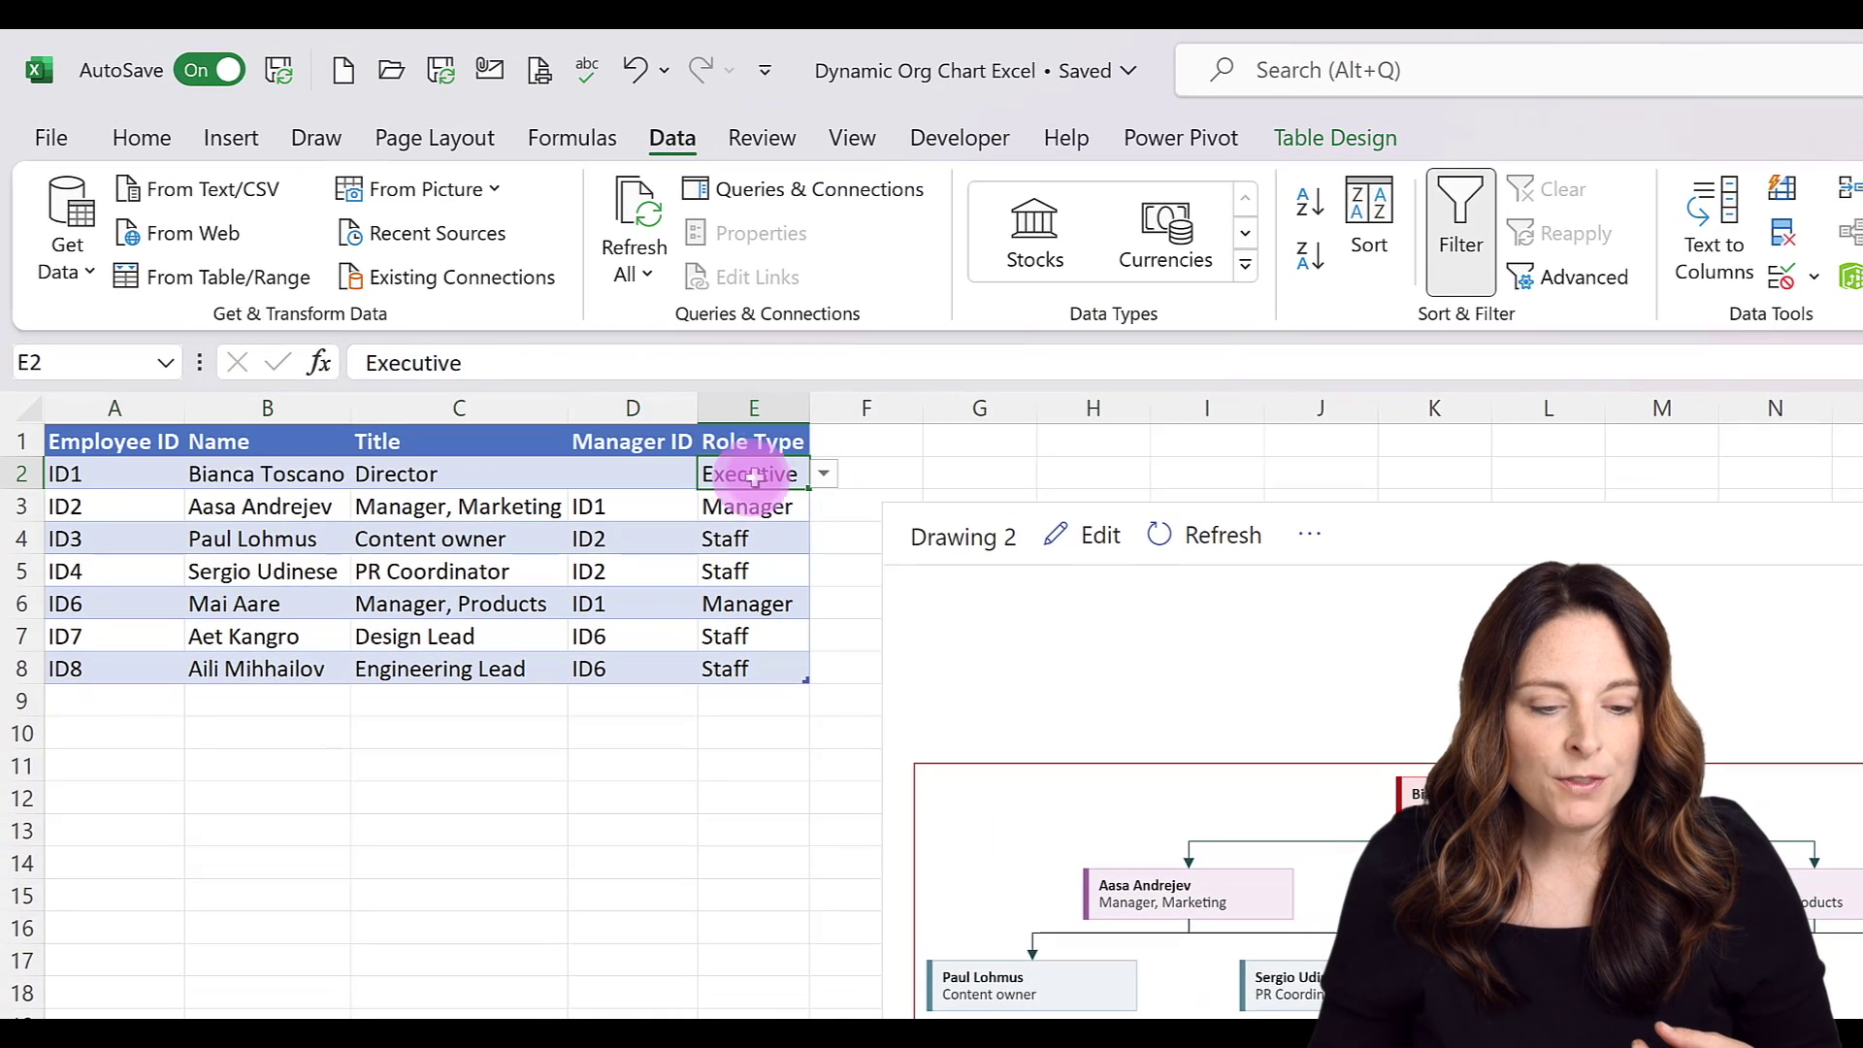
{"action": "left_click", "coordinate": [823, 477]}
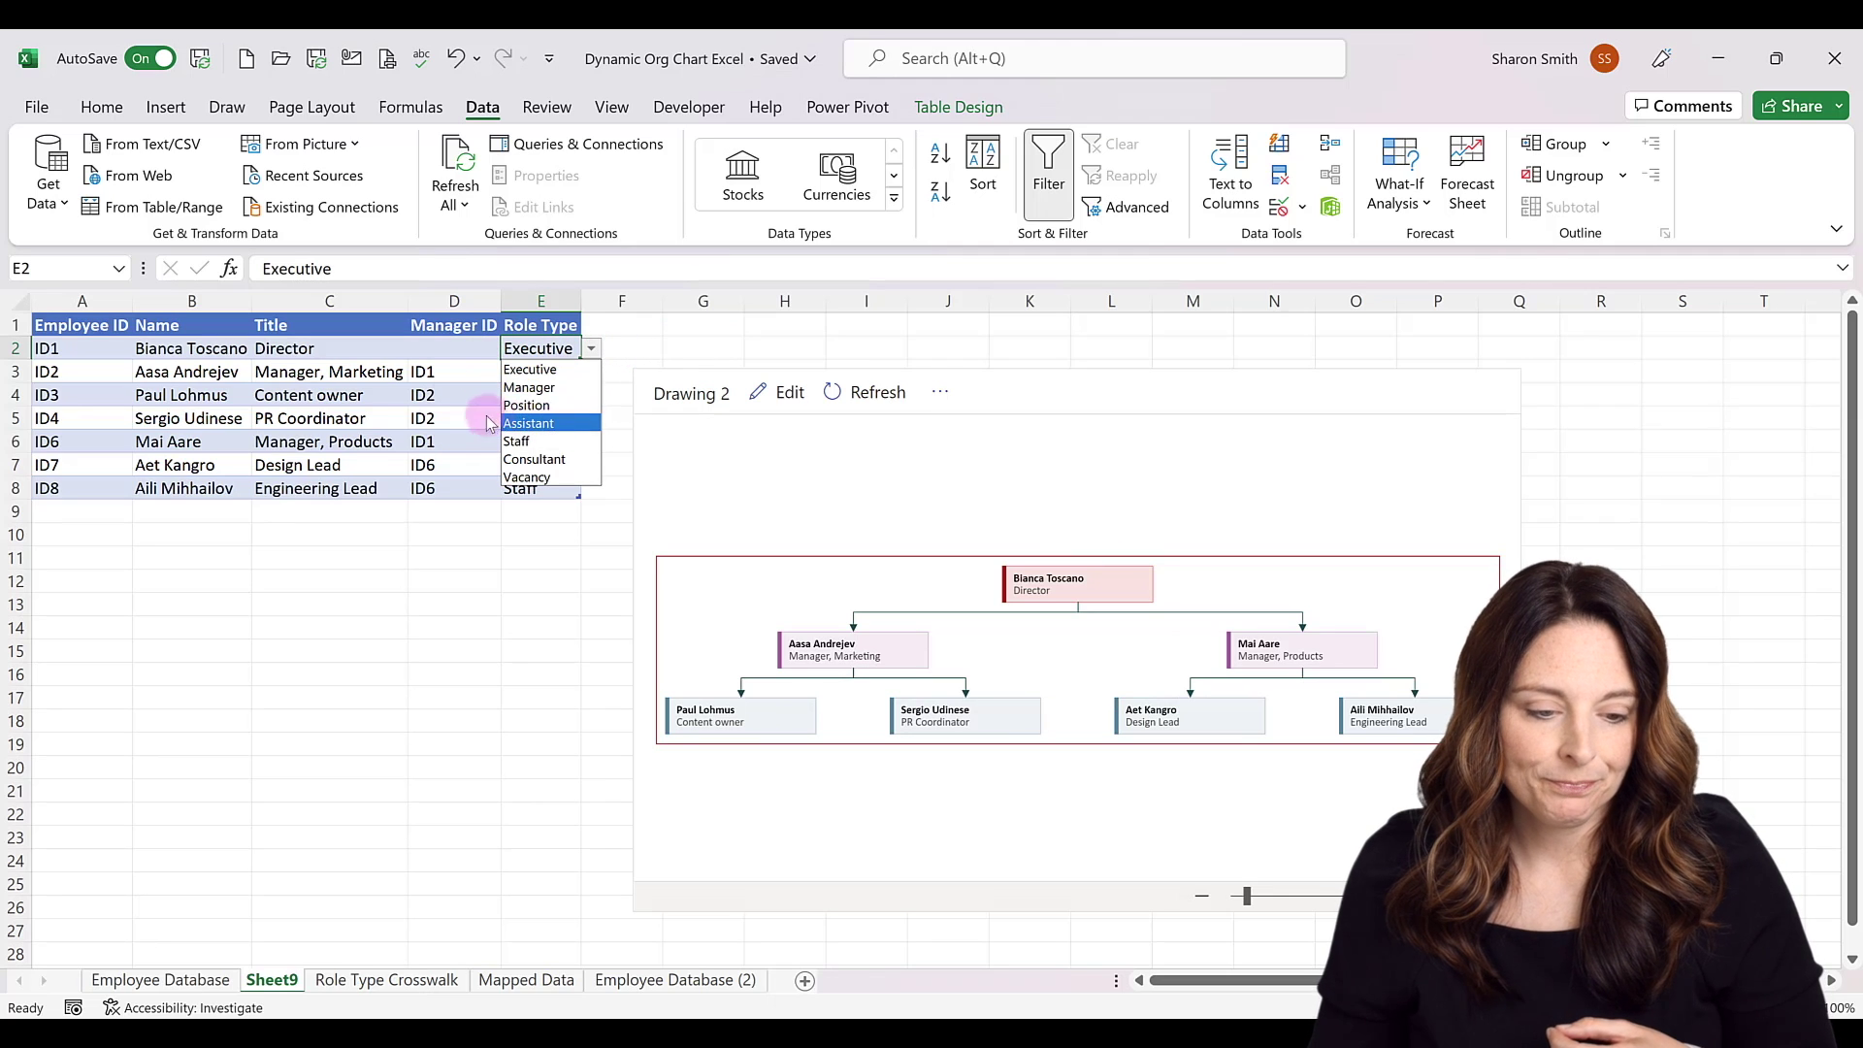
{"action": "key", "text": "Escape"}
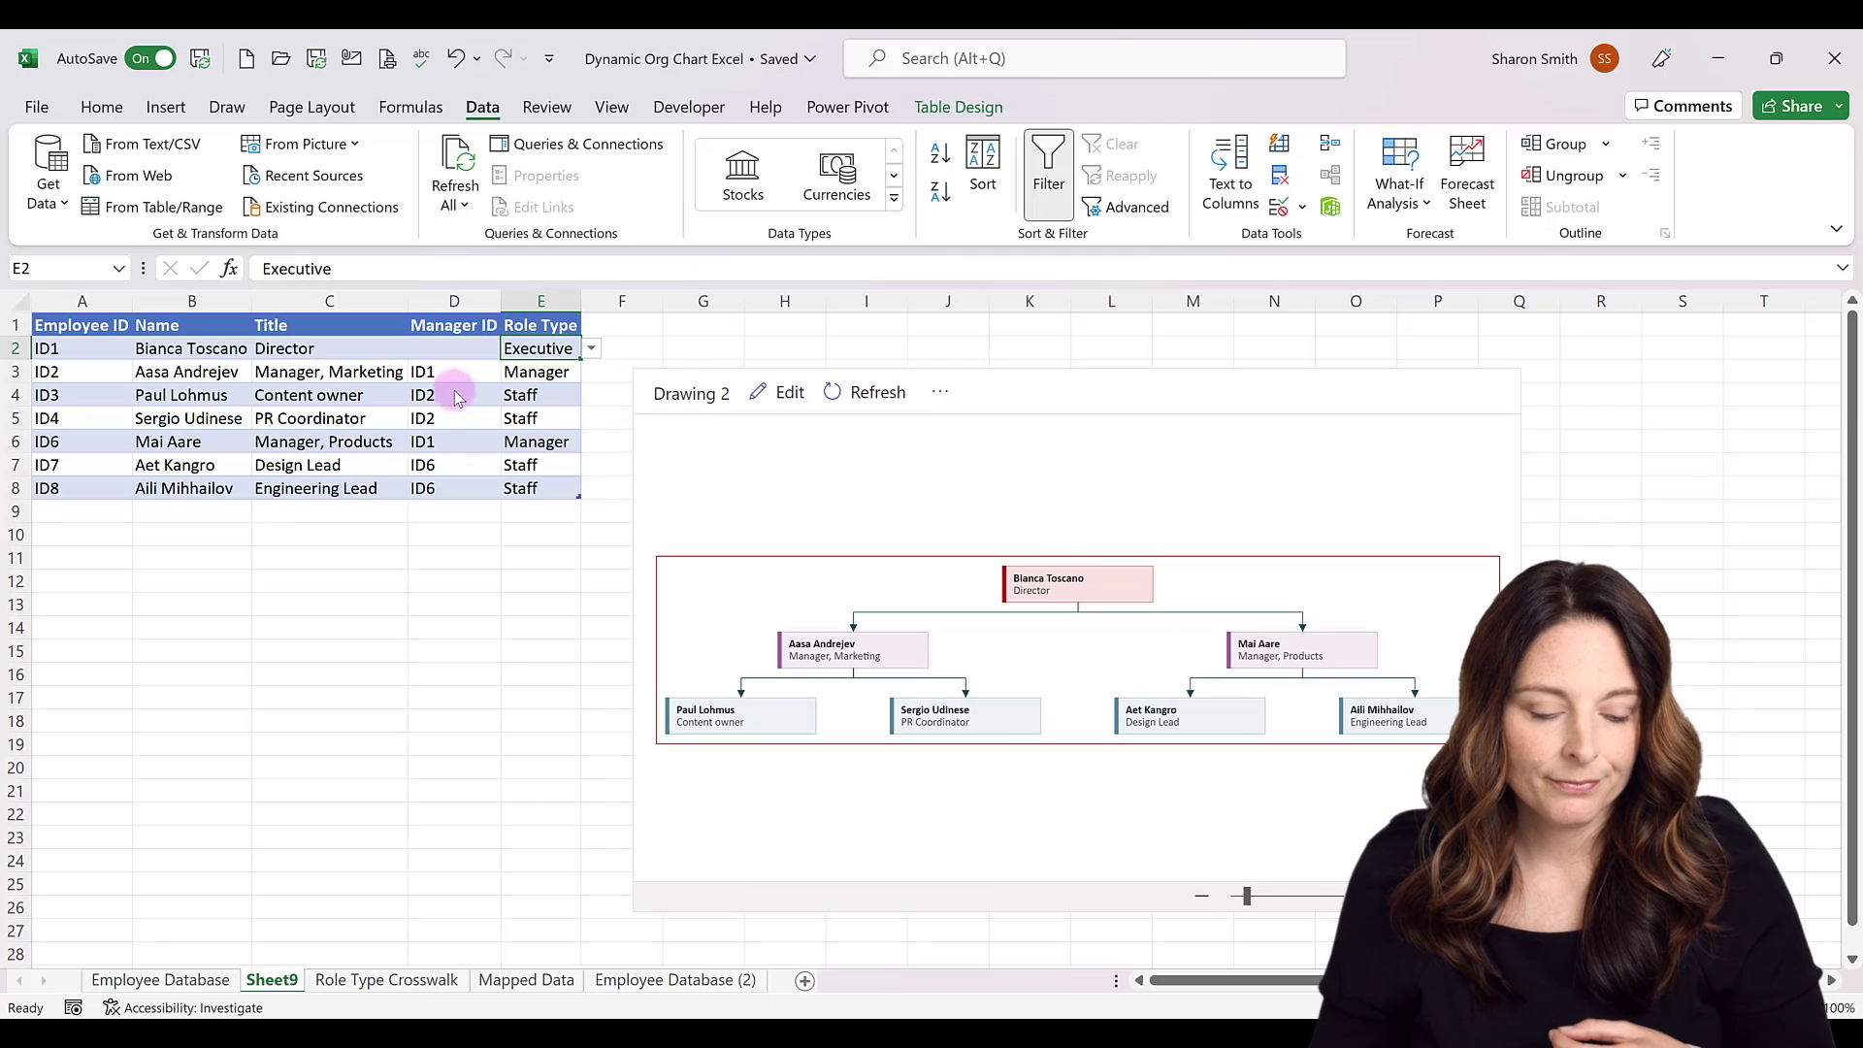
{"action": "left_click", "coordinate": [405, 980]}
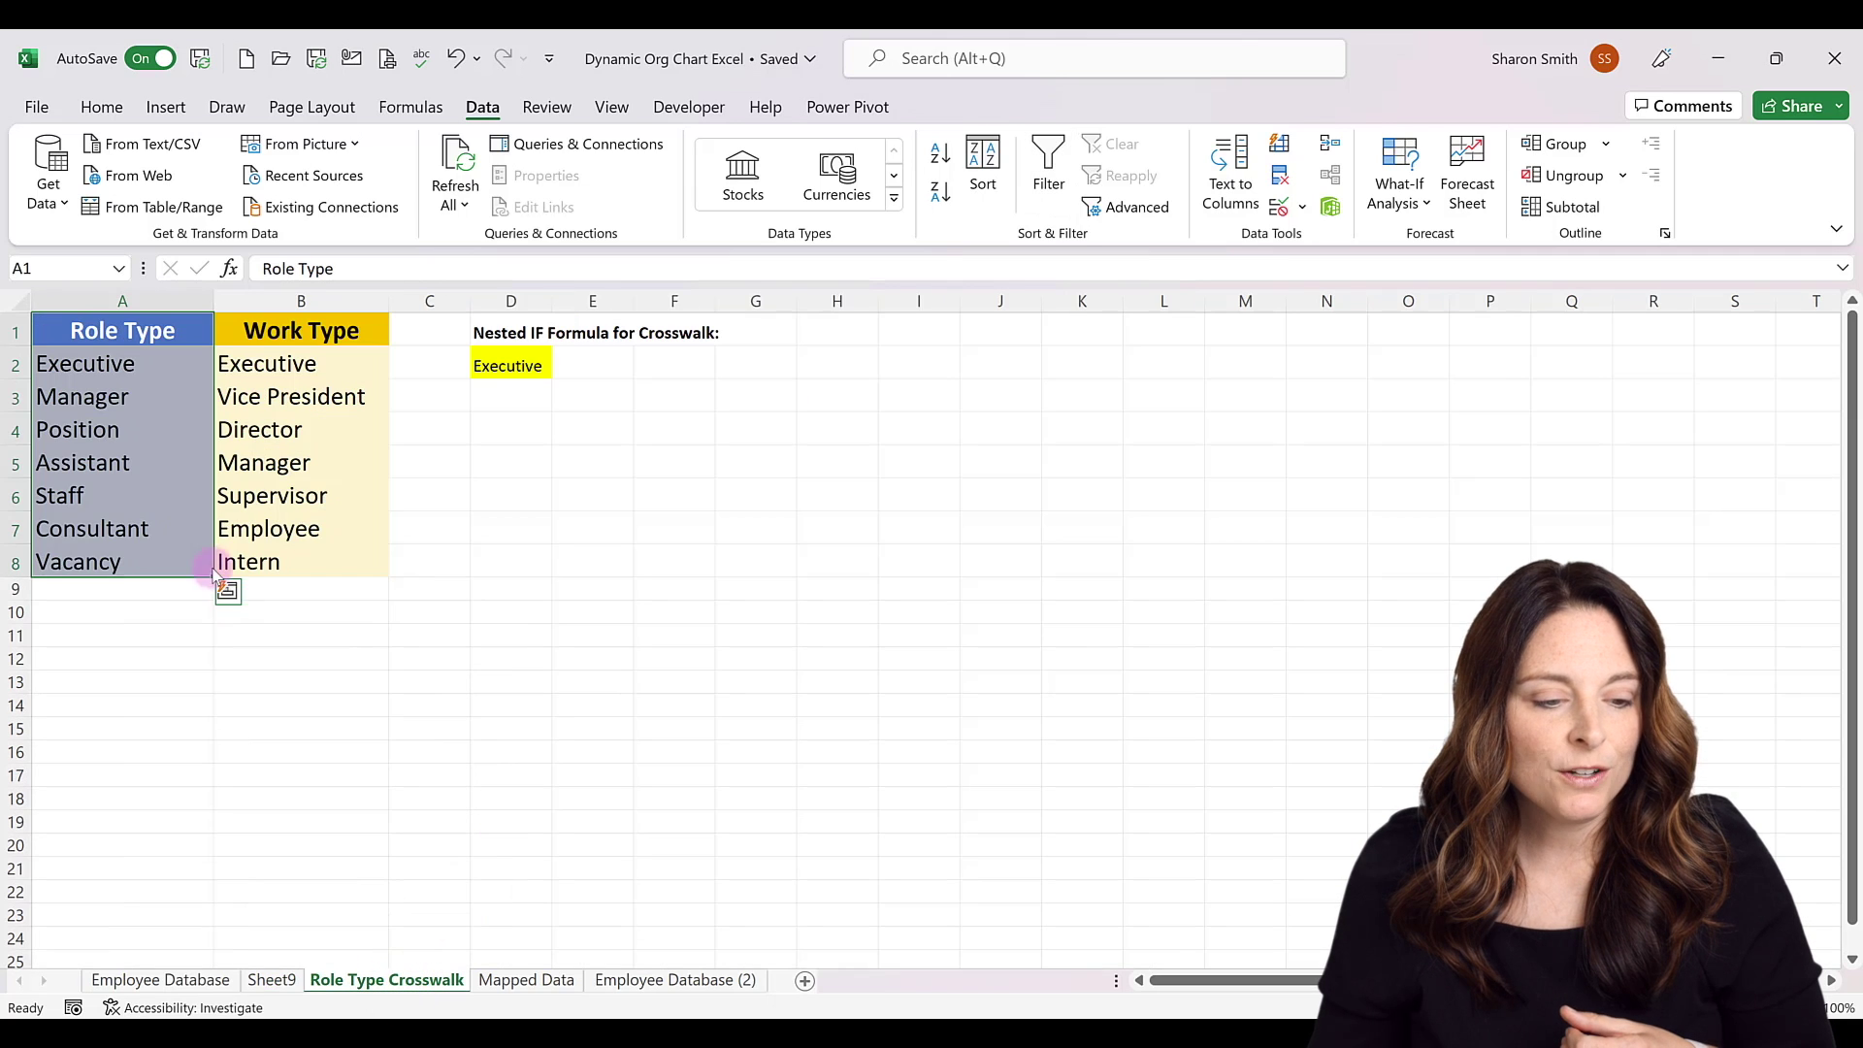
{"action": "left_click", "coordinate": [157, 362]}
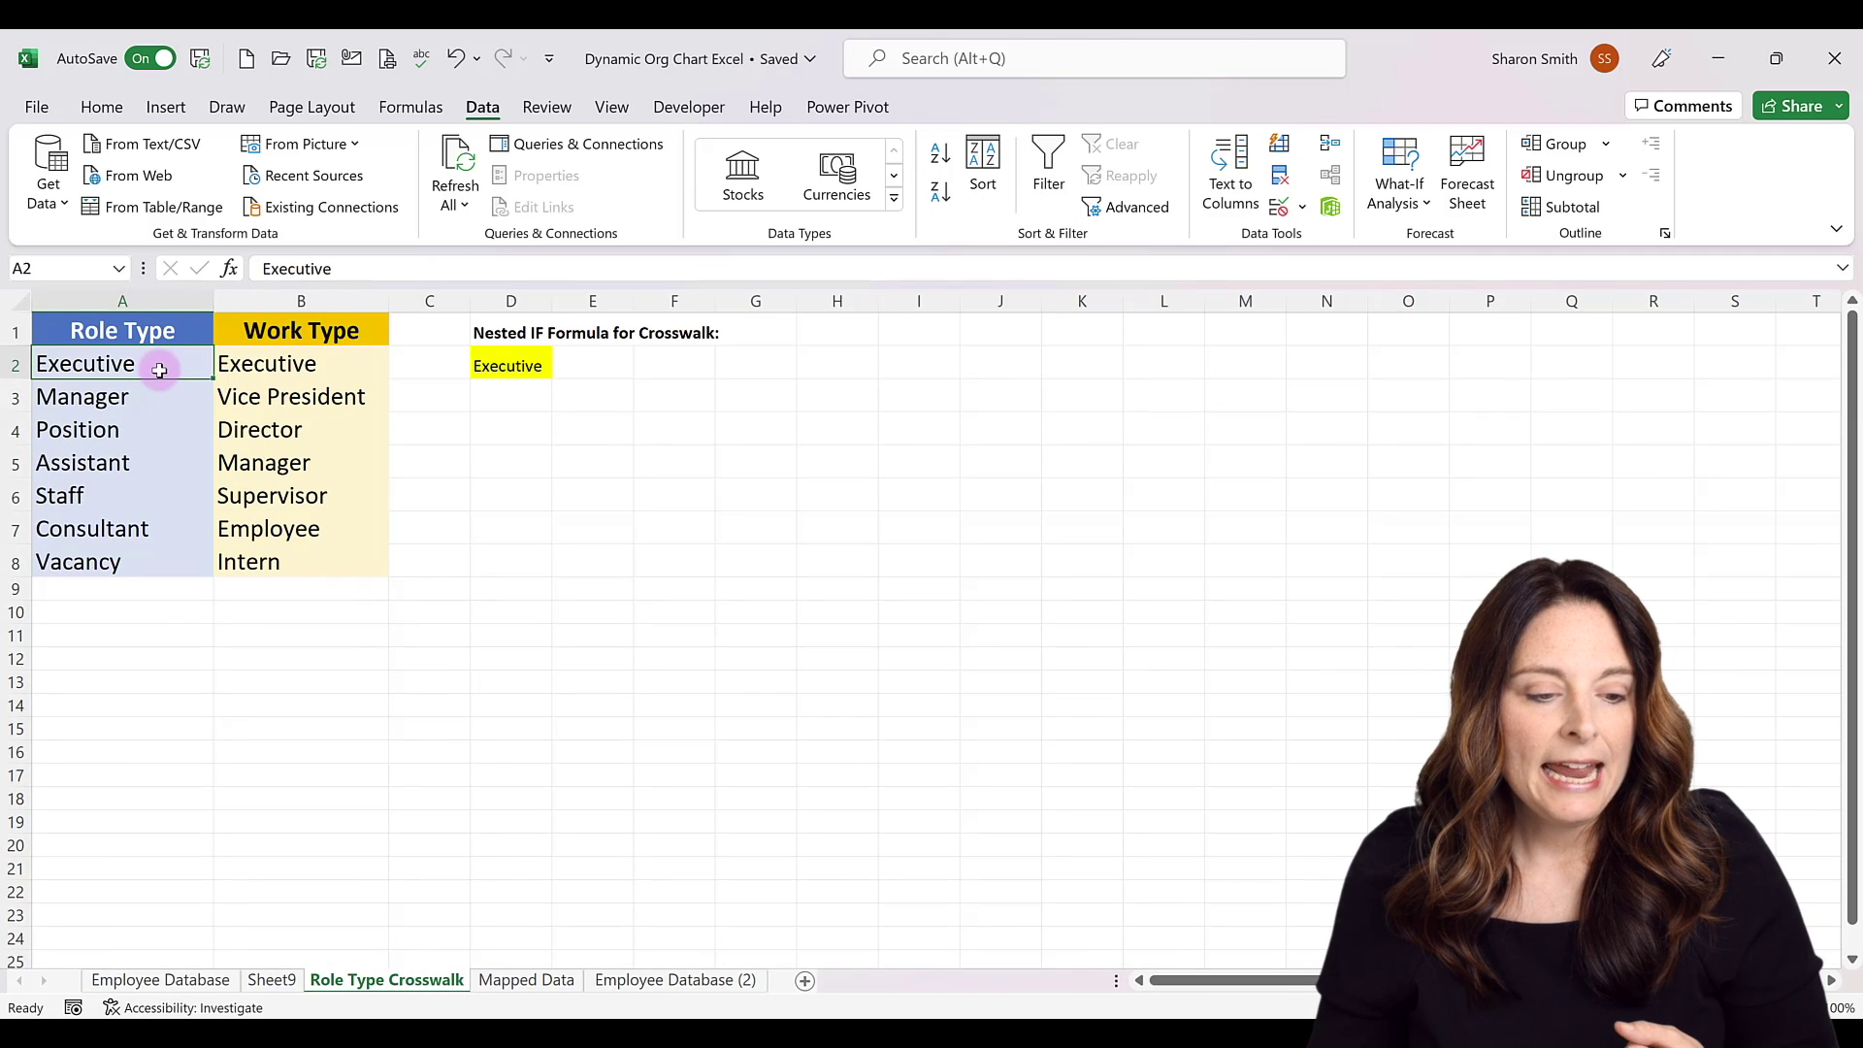
{"action": "left_click_drag", "start_coordinate": [342, 365], "coordinate": [358, 551]}
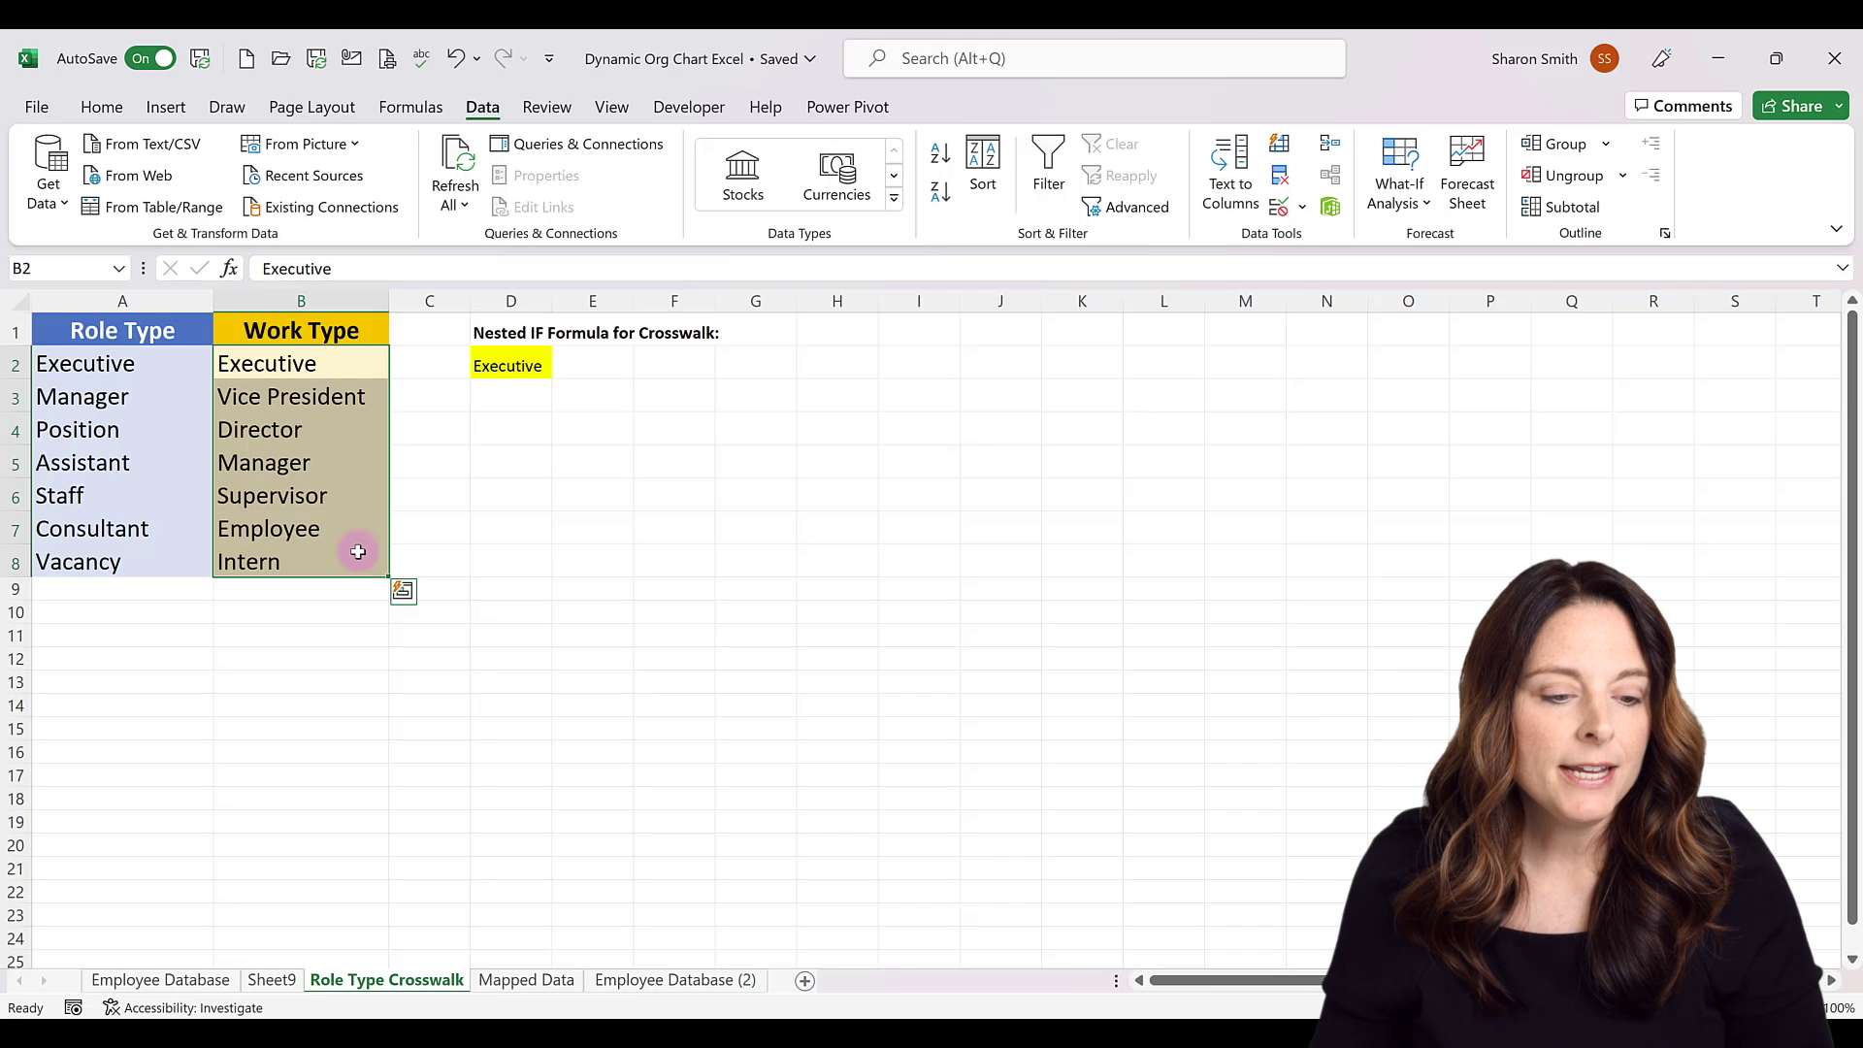
{"action": "left_click", "coordinate": [349, 365]}
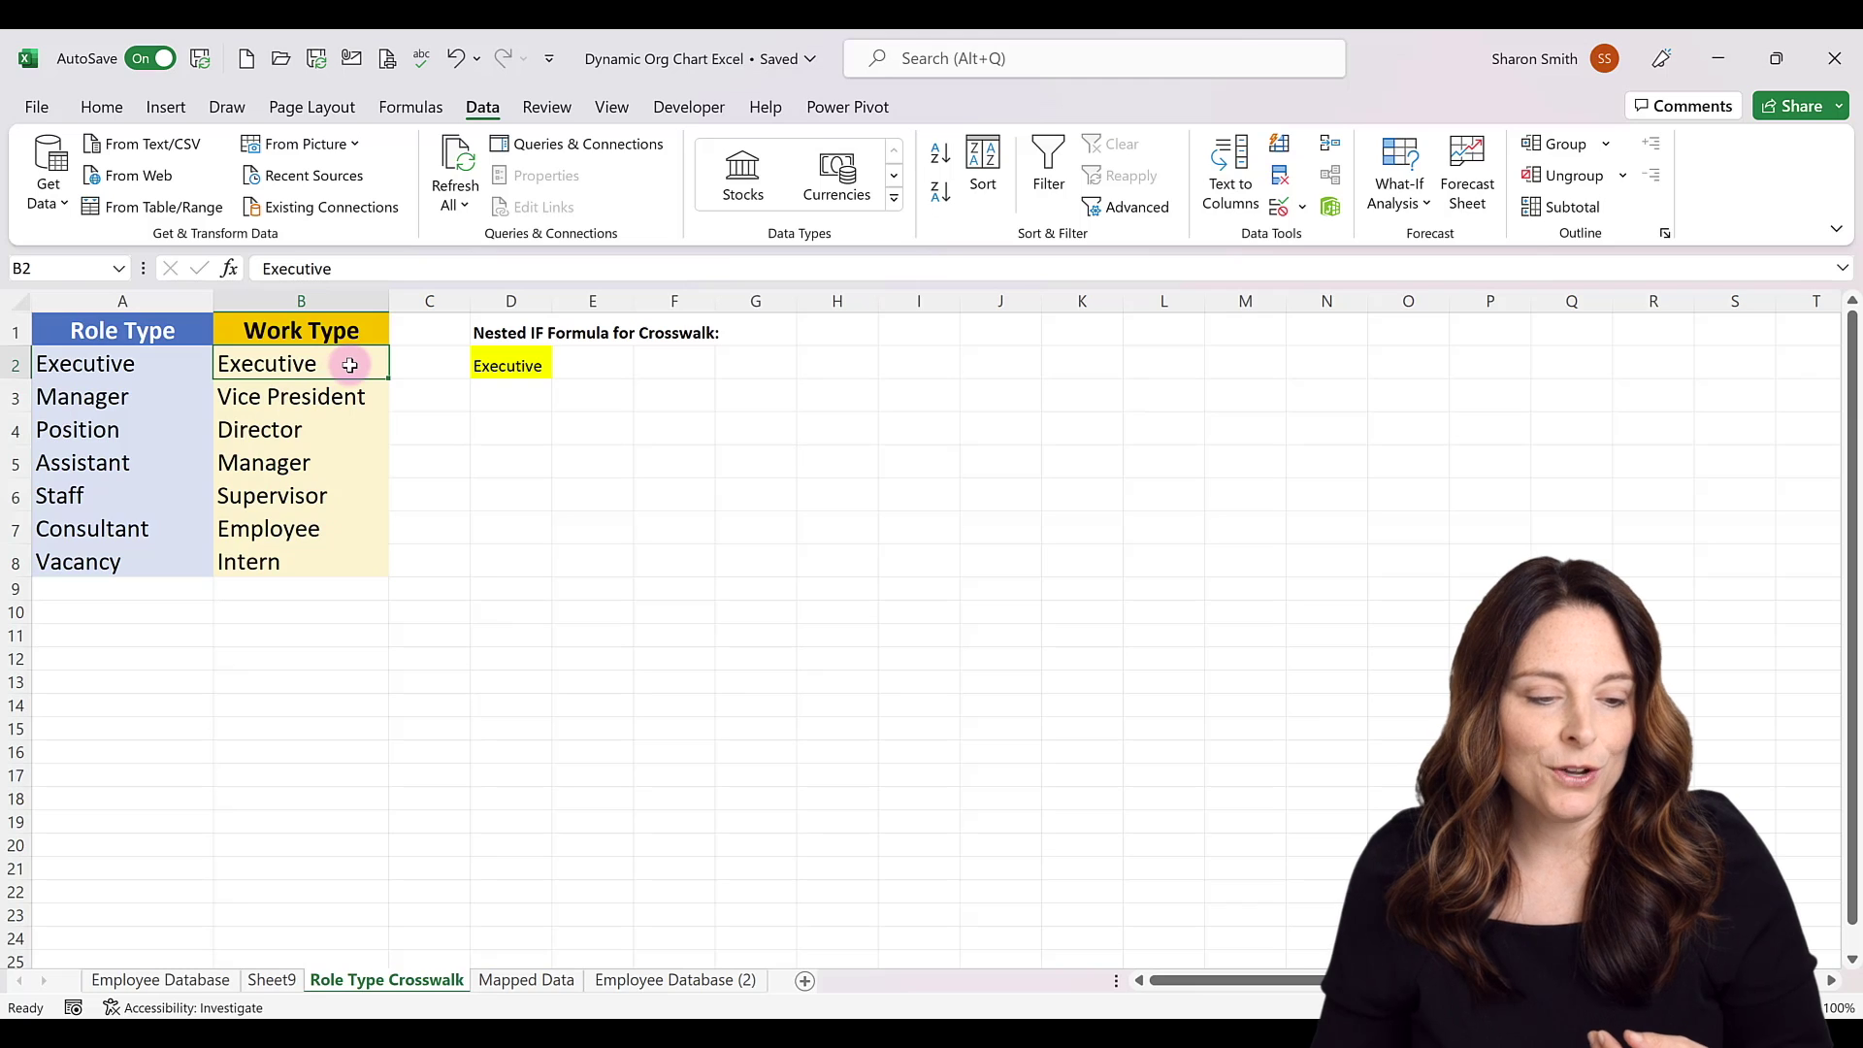
{"action": "left_click", "coordinate": [173, 364]}
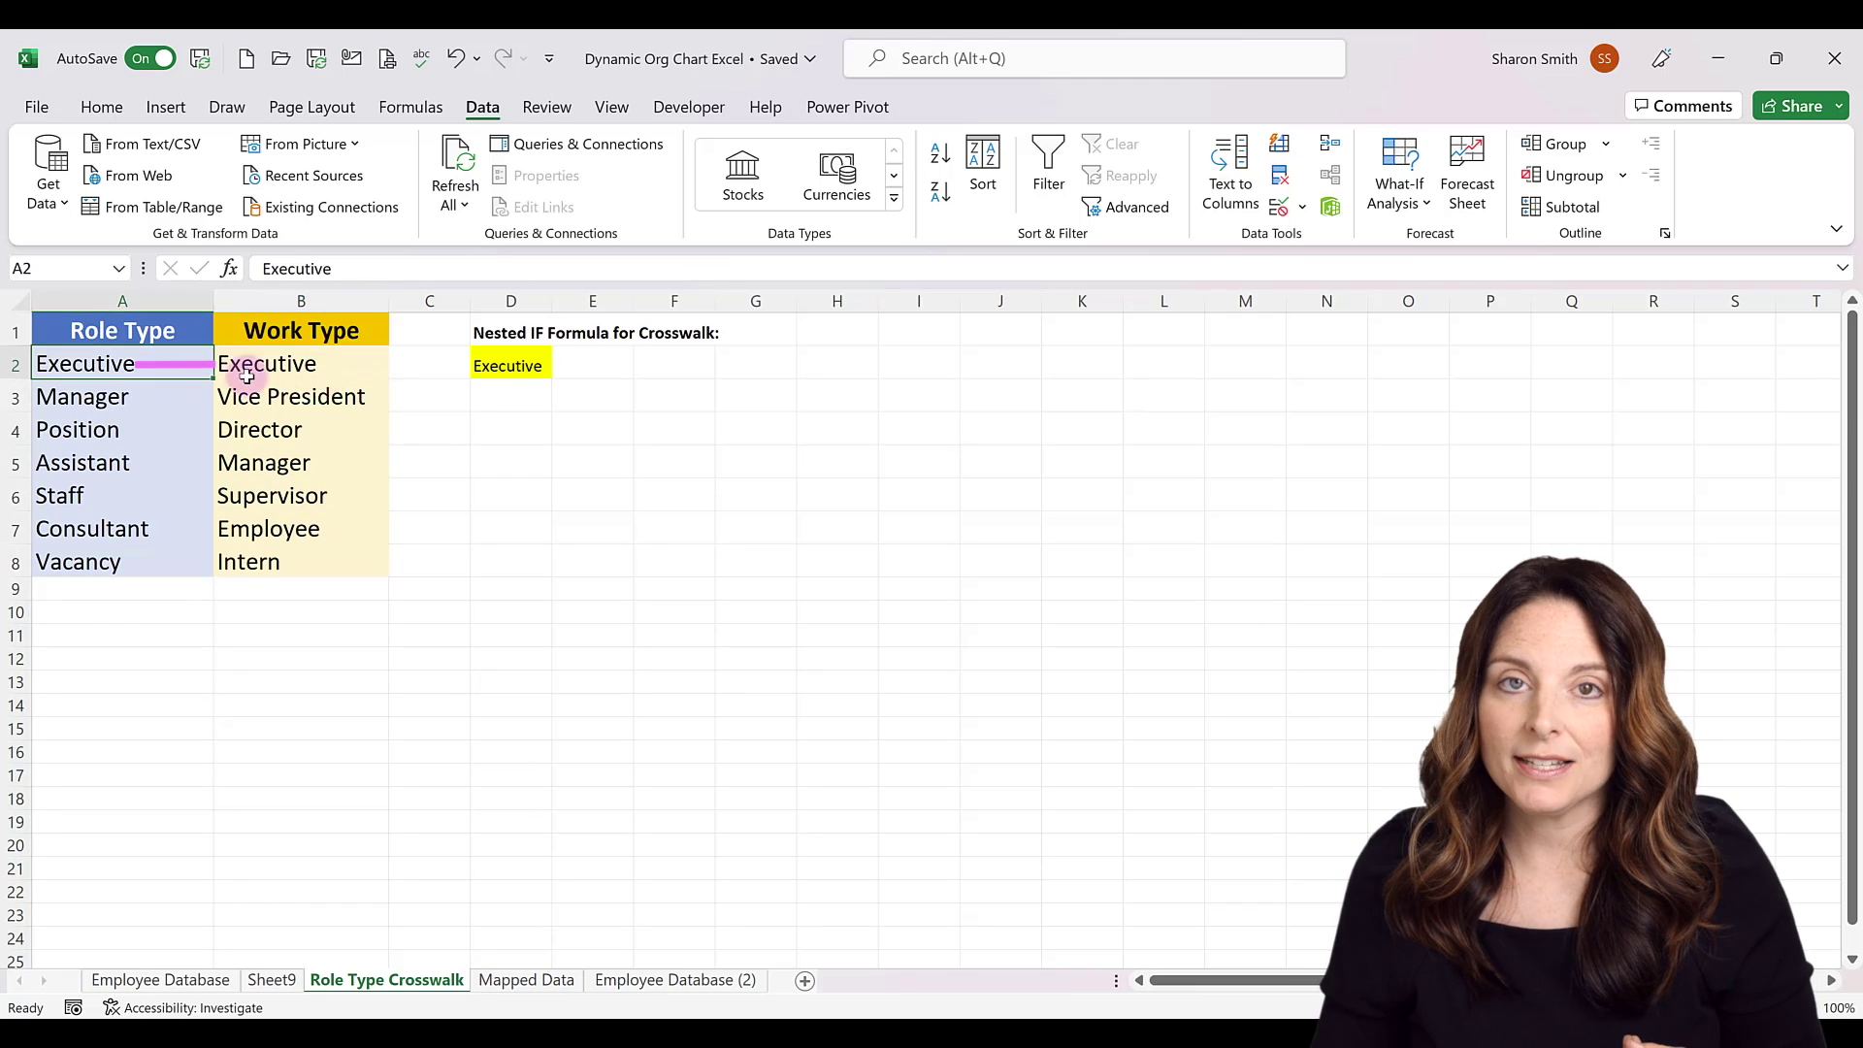
{"action": "left_click", "coordinate": [323, 397]}
{"action": "left_click_drag", "start_coordinate": [323, 418], "coordinate": [329, 497]}
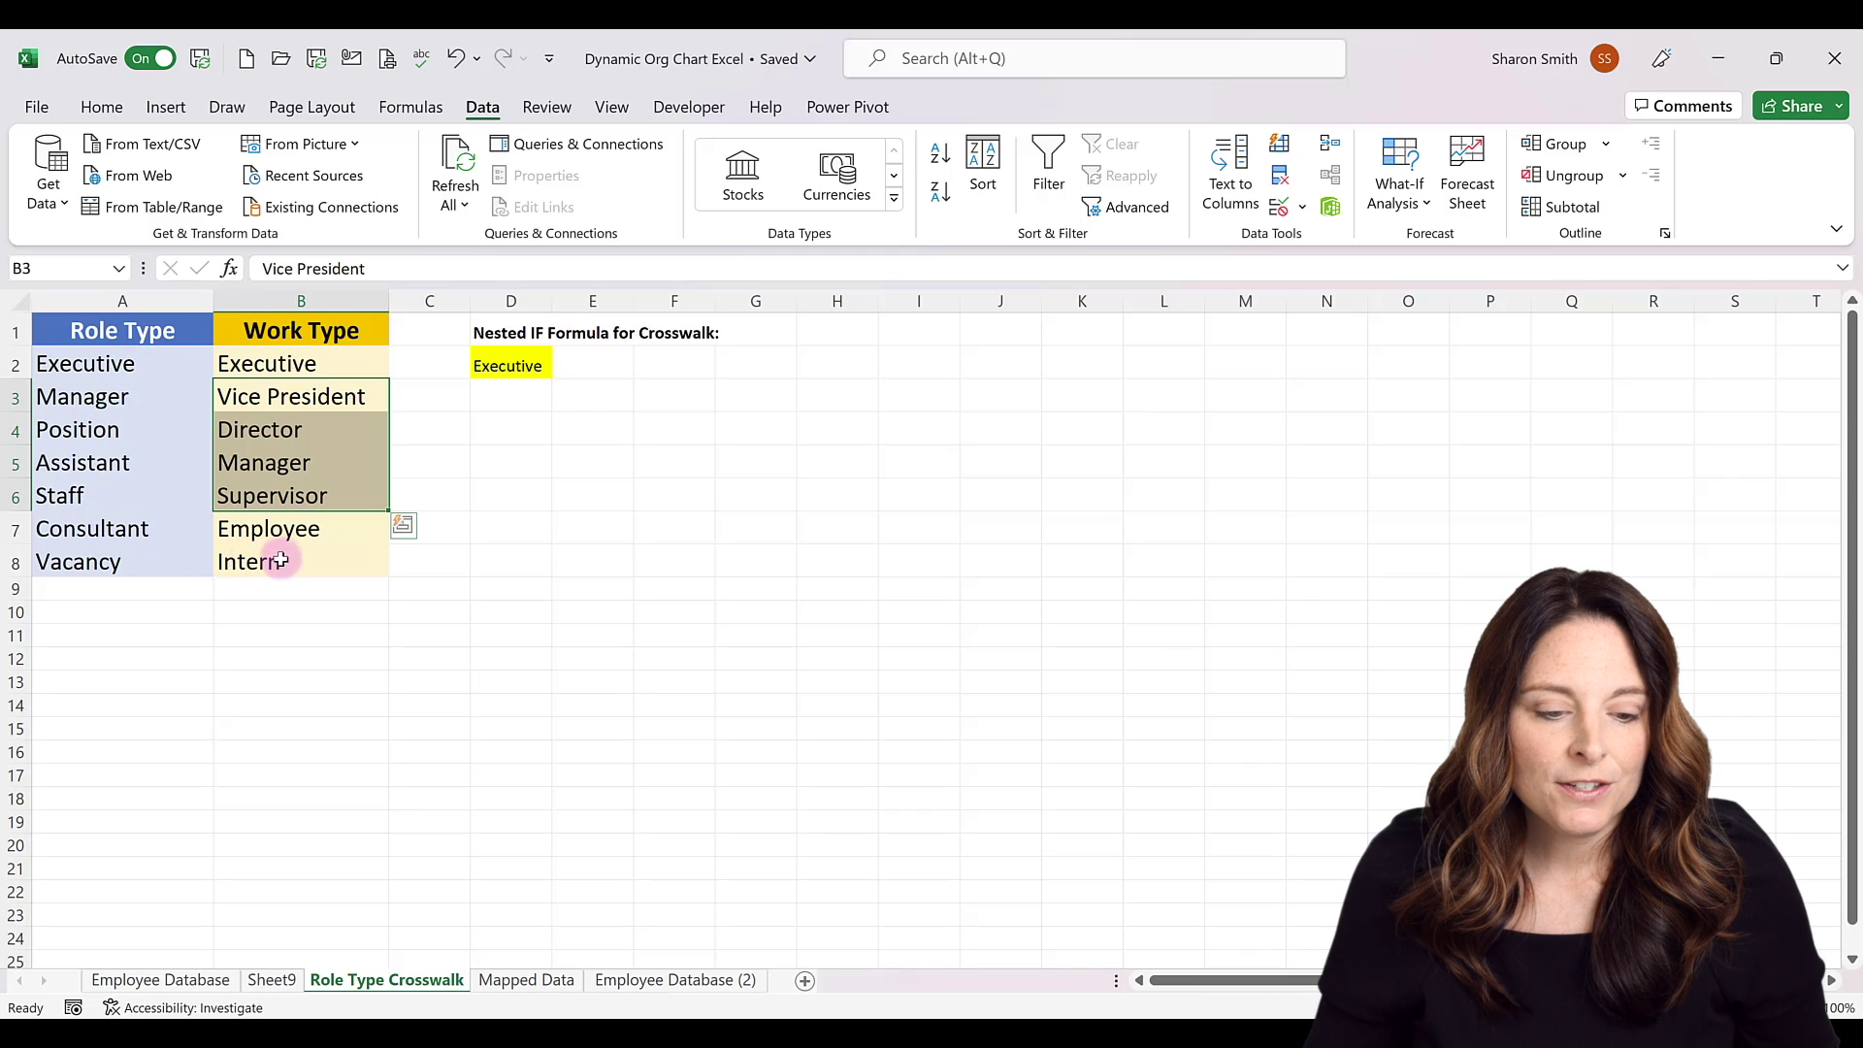
{"action": "left_click", "coordinate": [511, 365]}
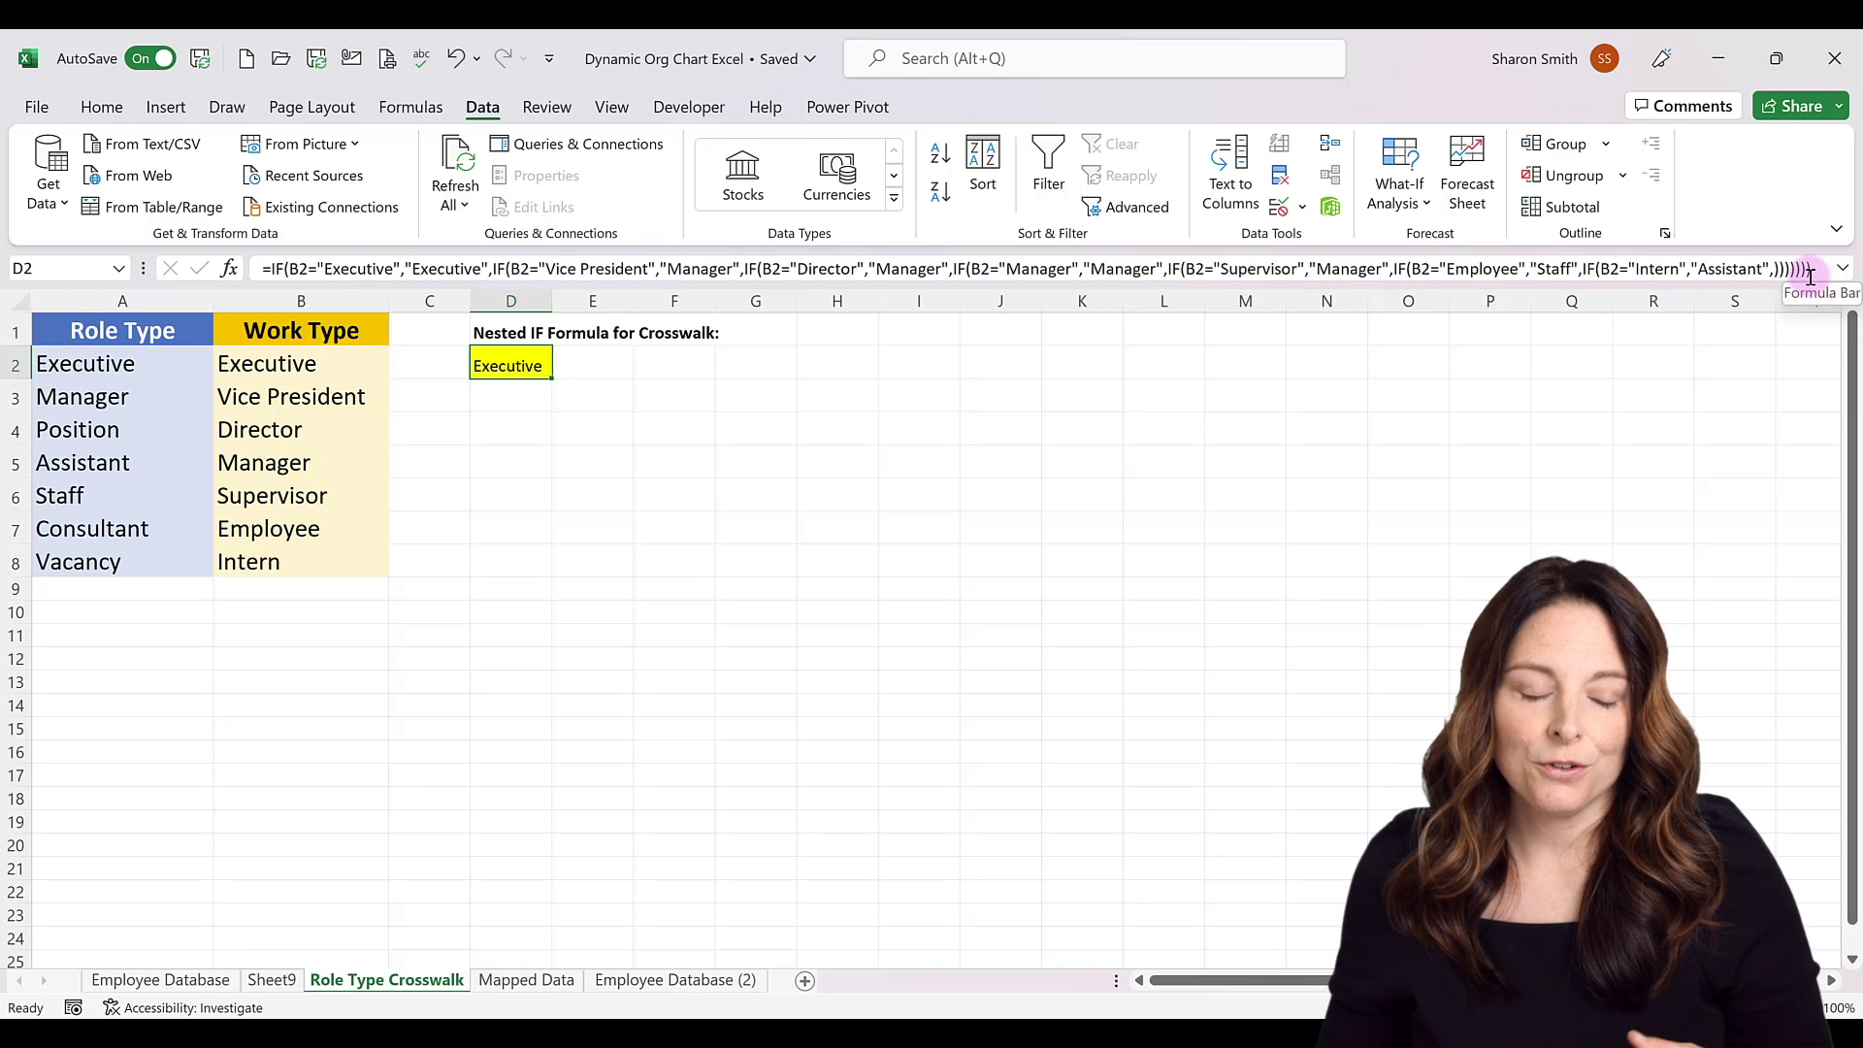
{"action": "left_click", "coordinate": [533, 380]}
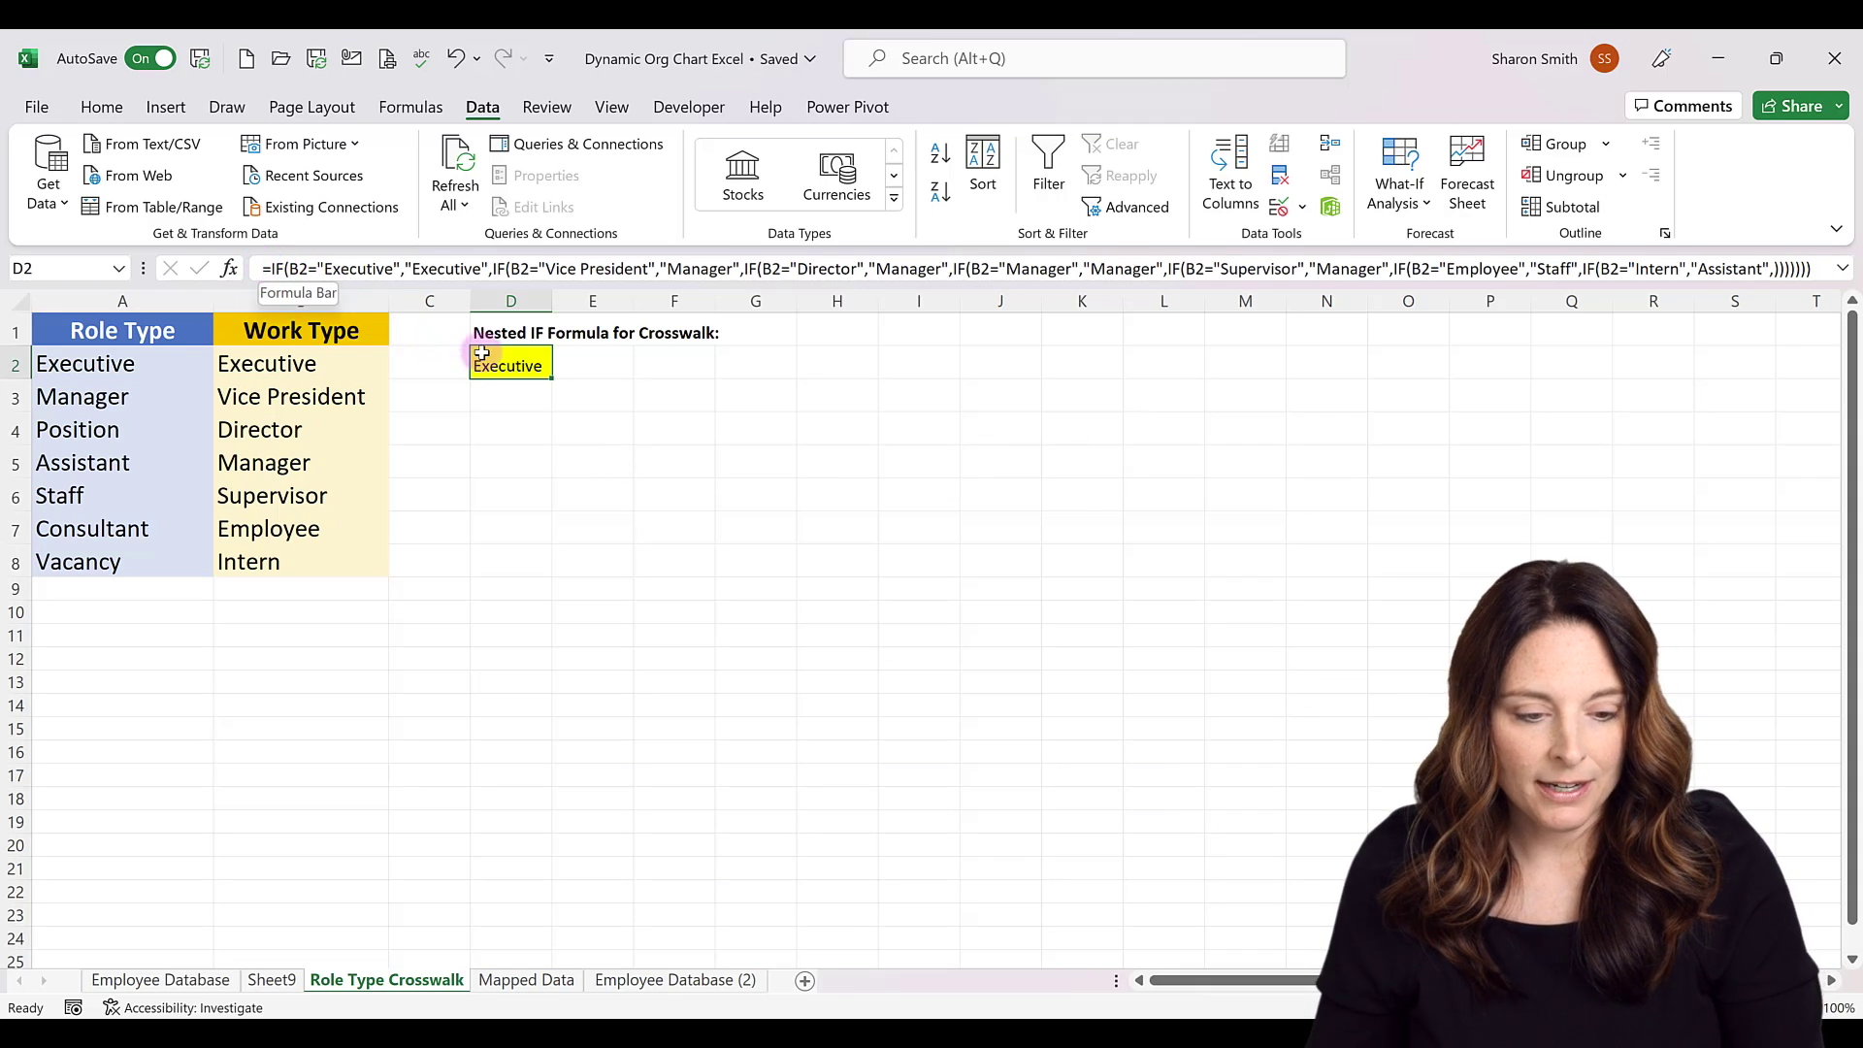
- Copy the nested IF formula from crosswalk cell D2 into Employee Database cell I2
{"action": "key", "text": "ctrl+c"}
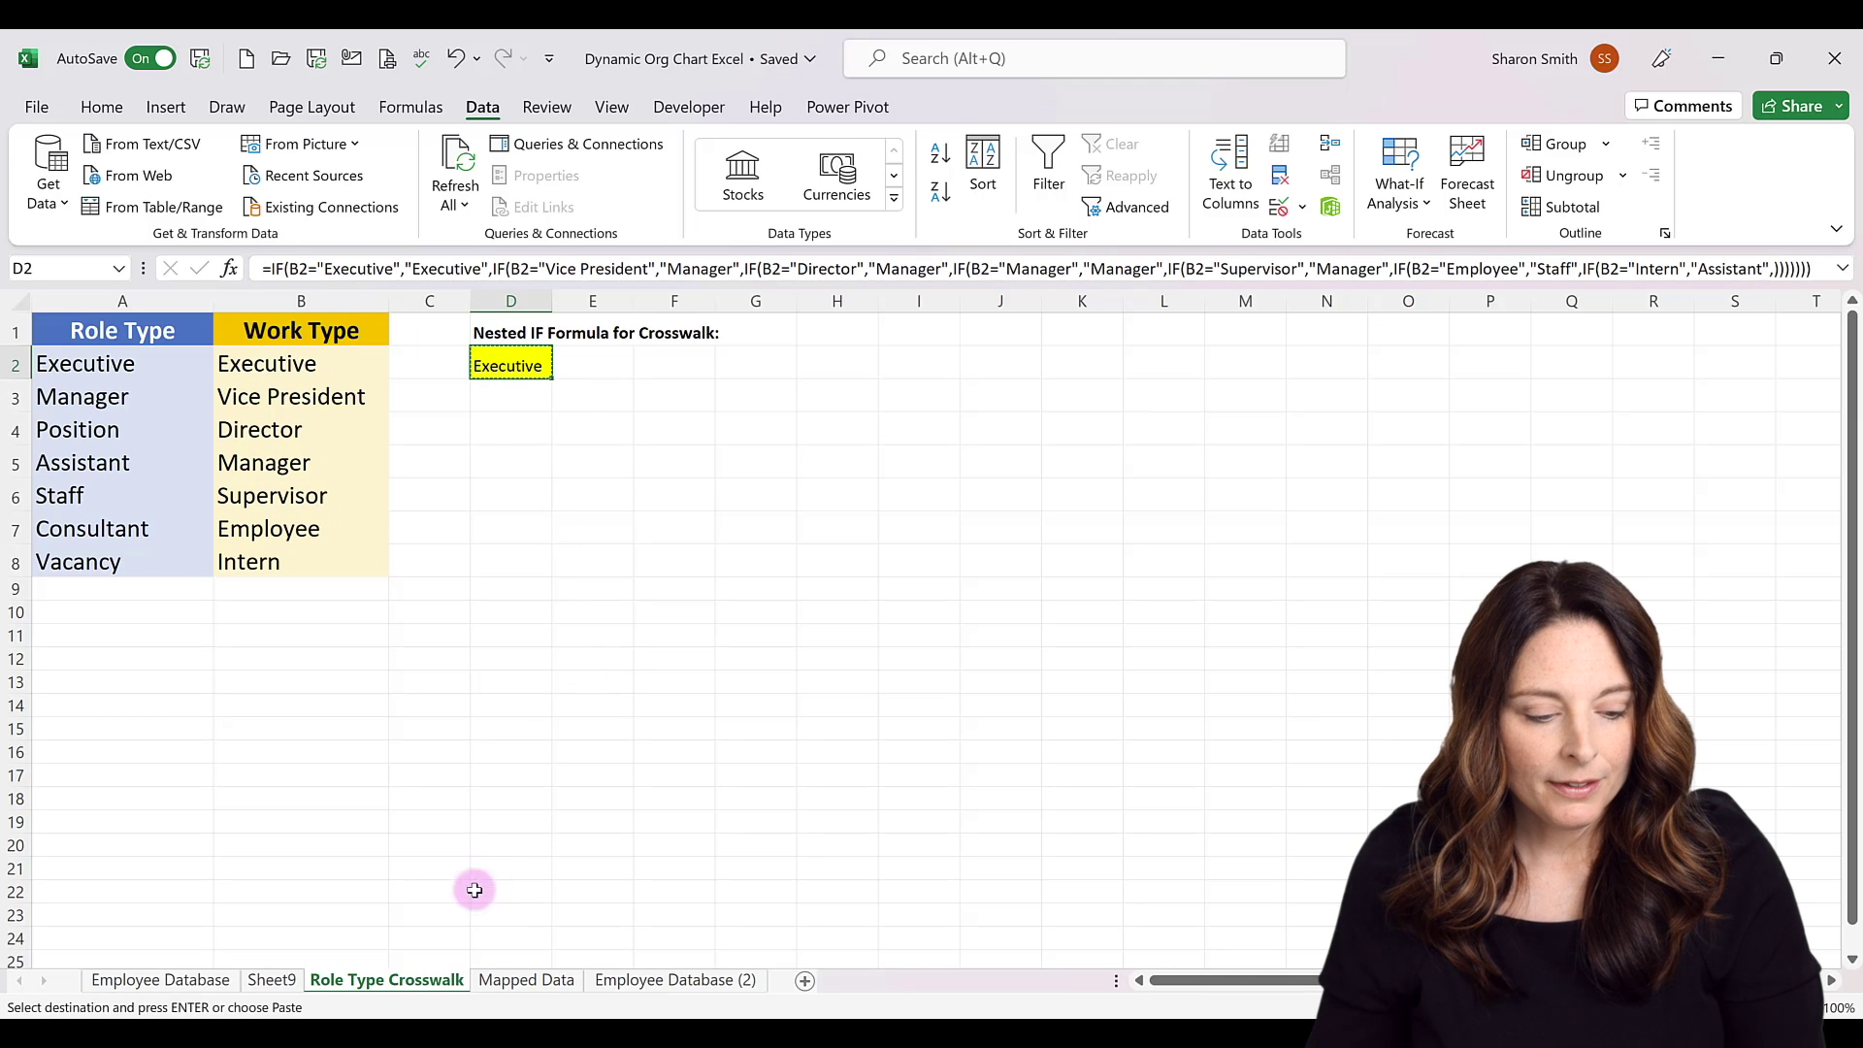
{"action": "left_click", "coordinate": [189, 979]}
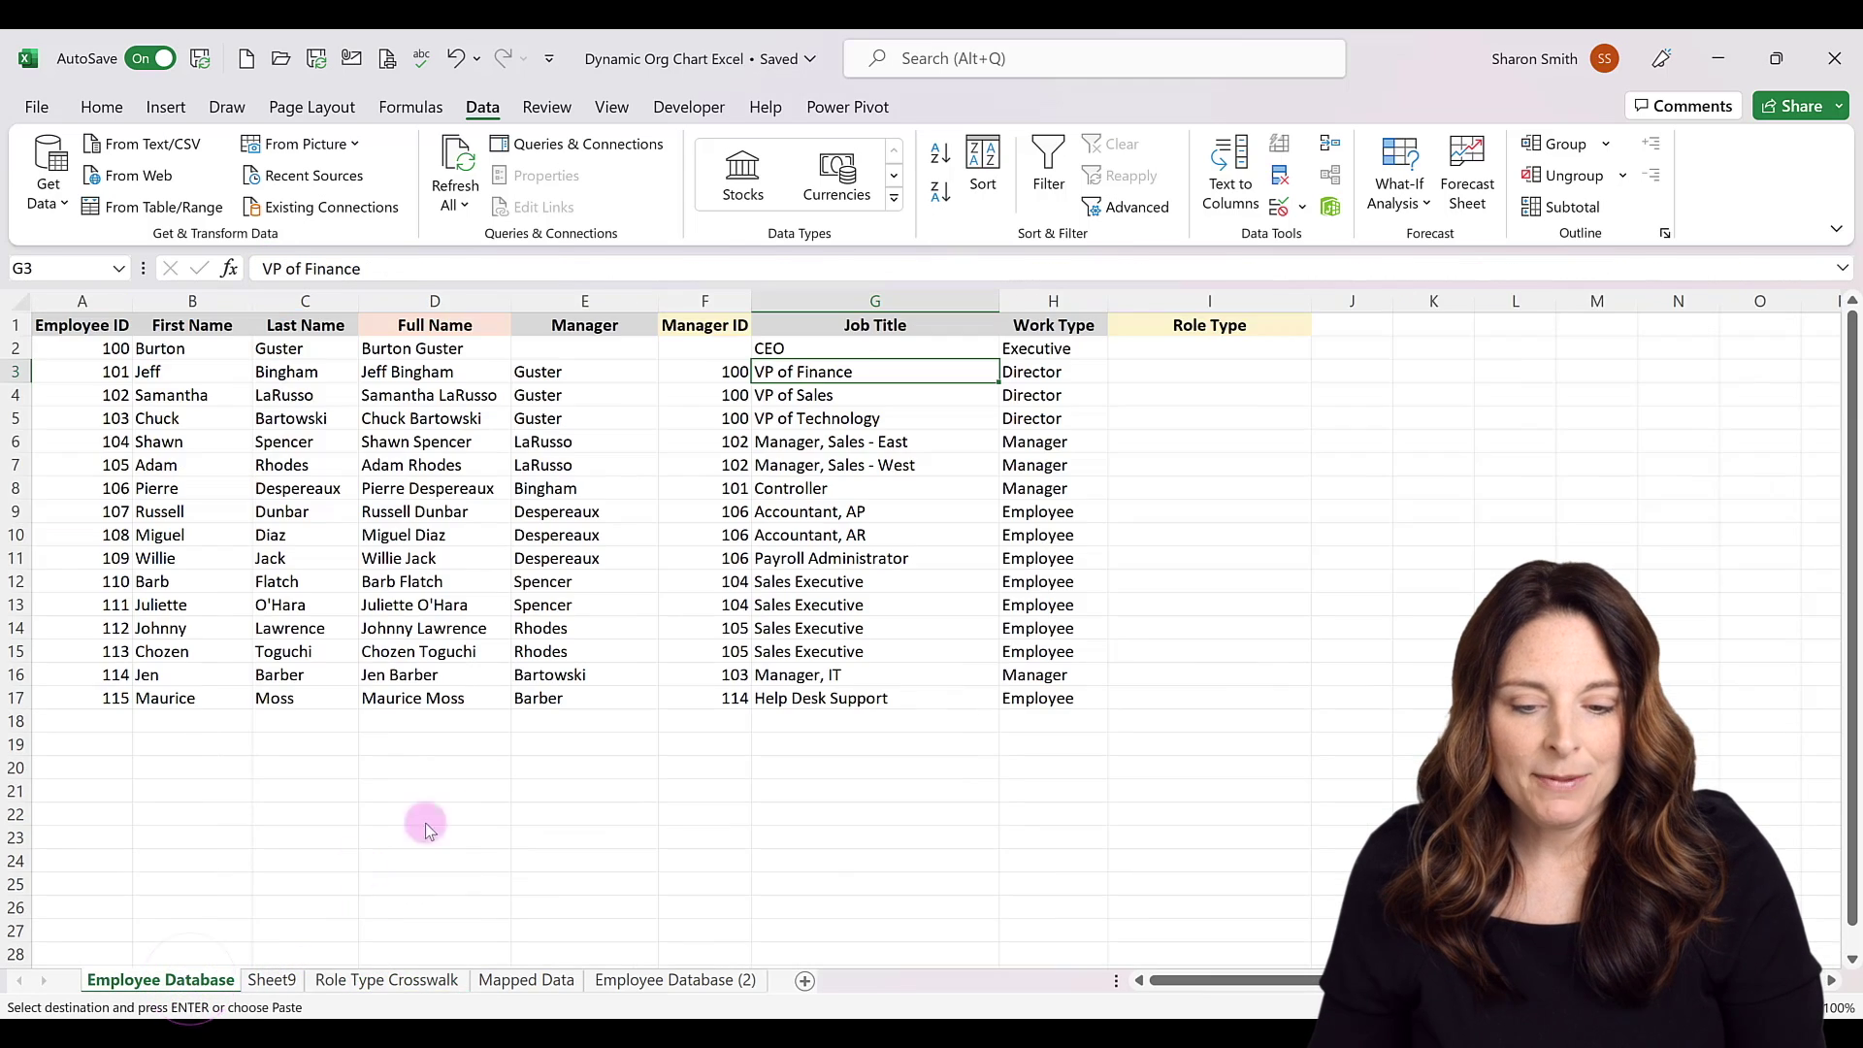
{"action": "left_click", "coordinate": [1182, 352]}
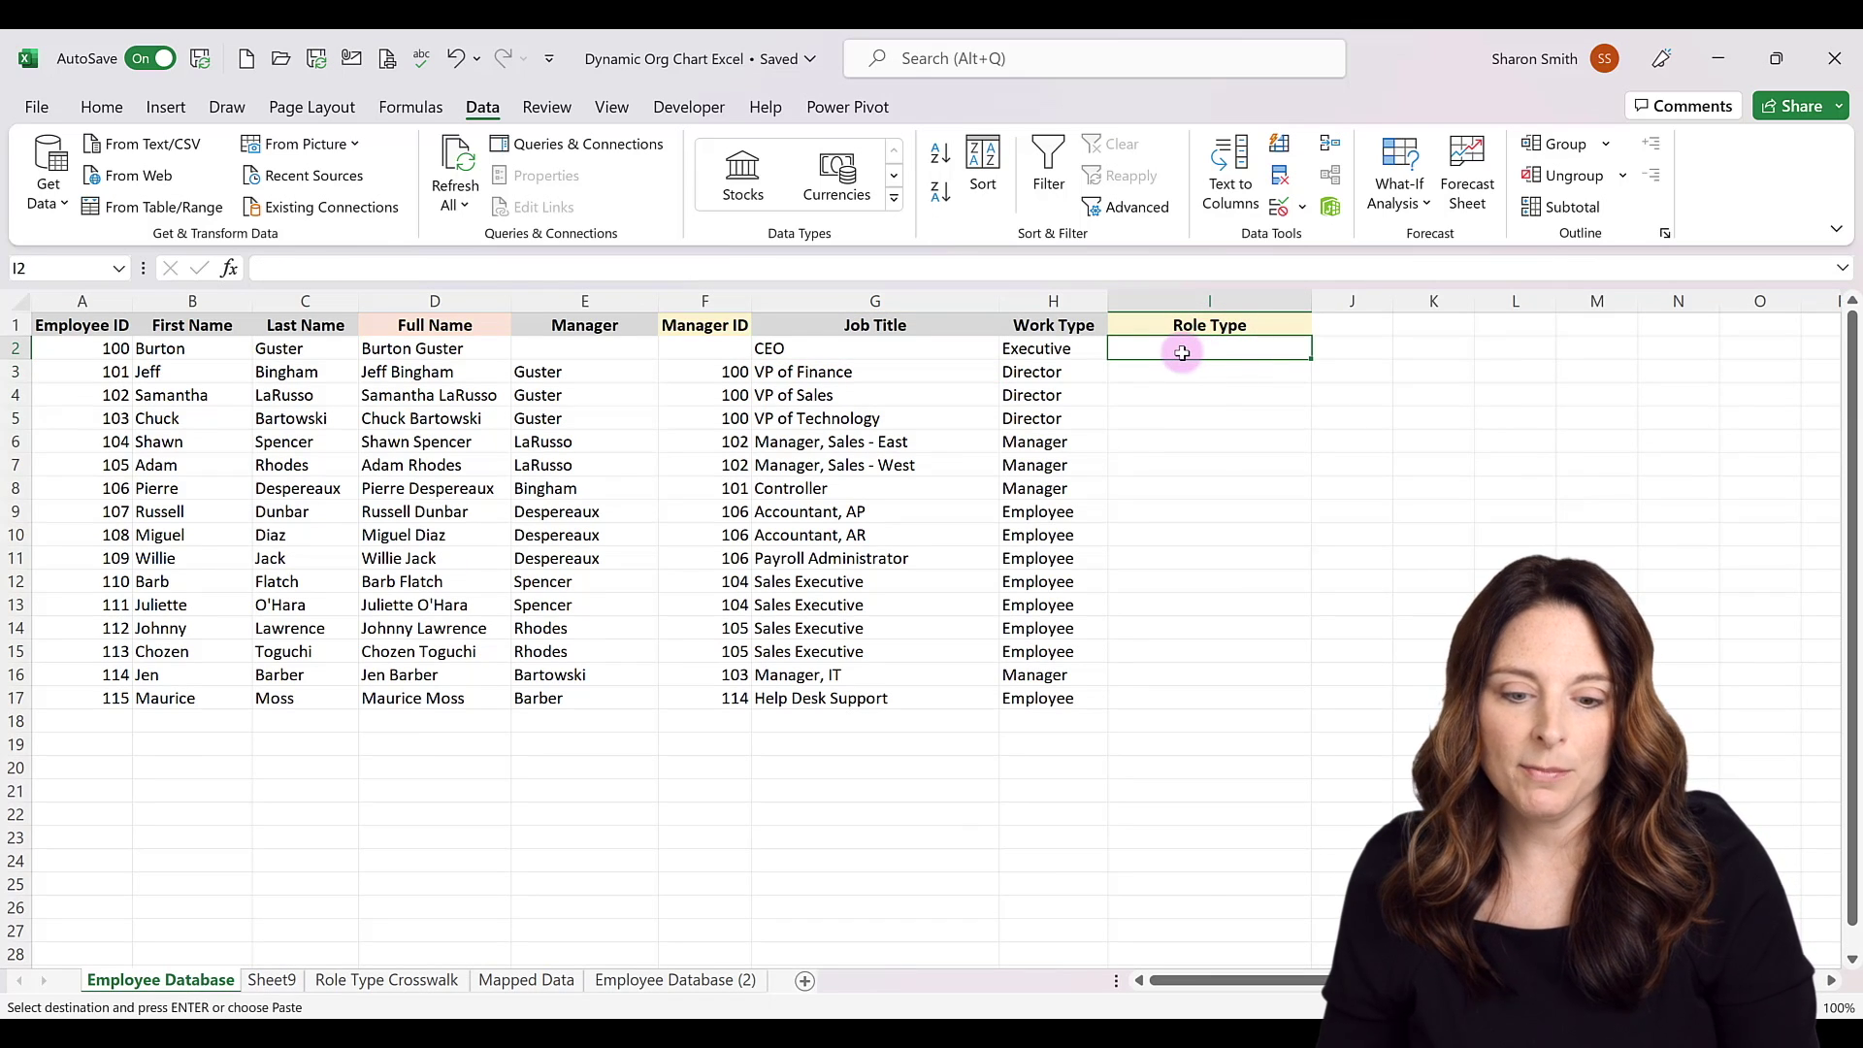
{"action": "key", "text": "ctrl+v"}
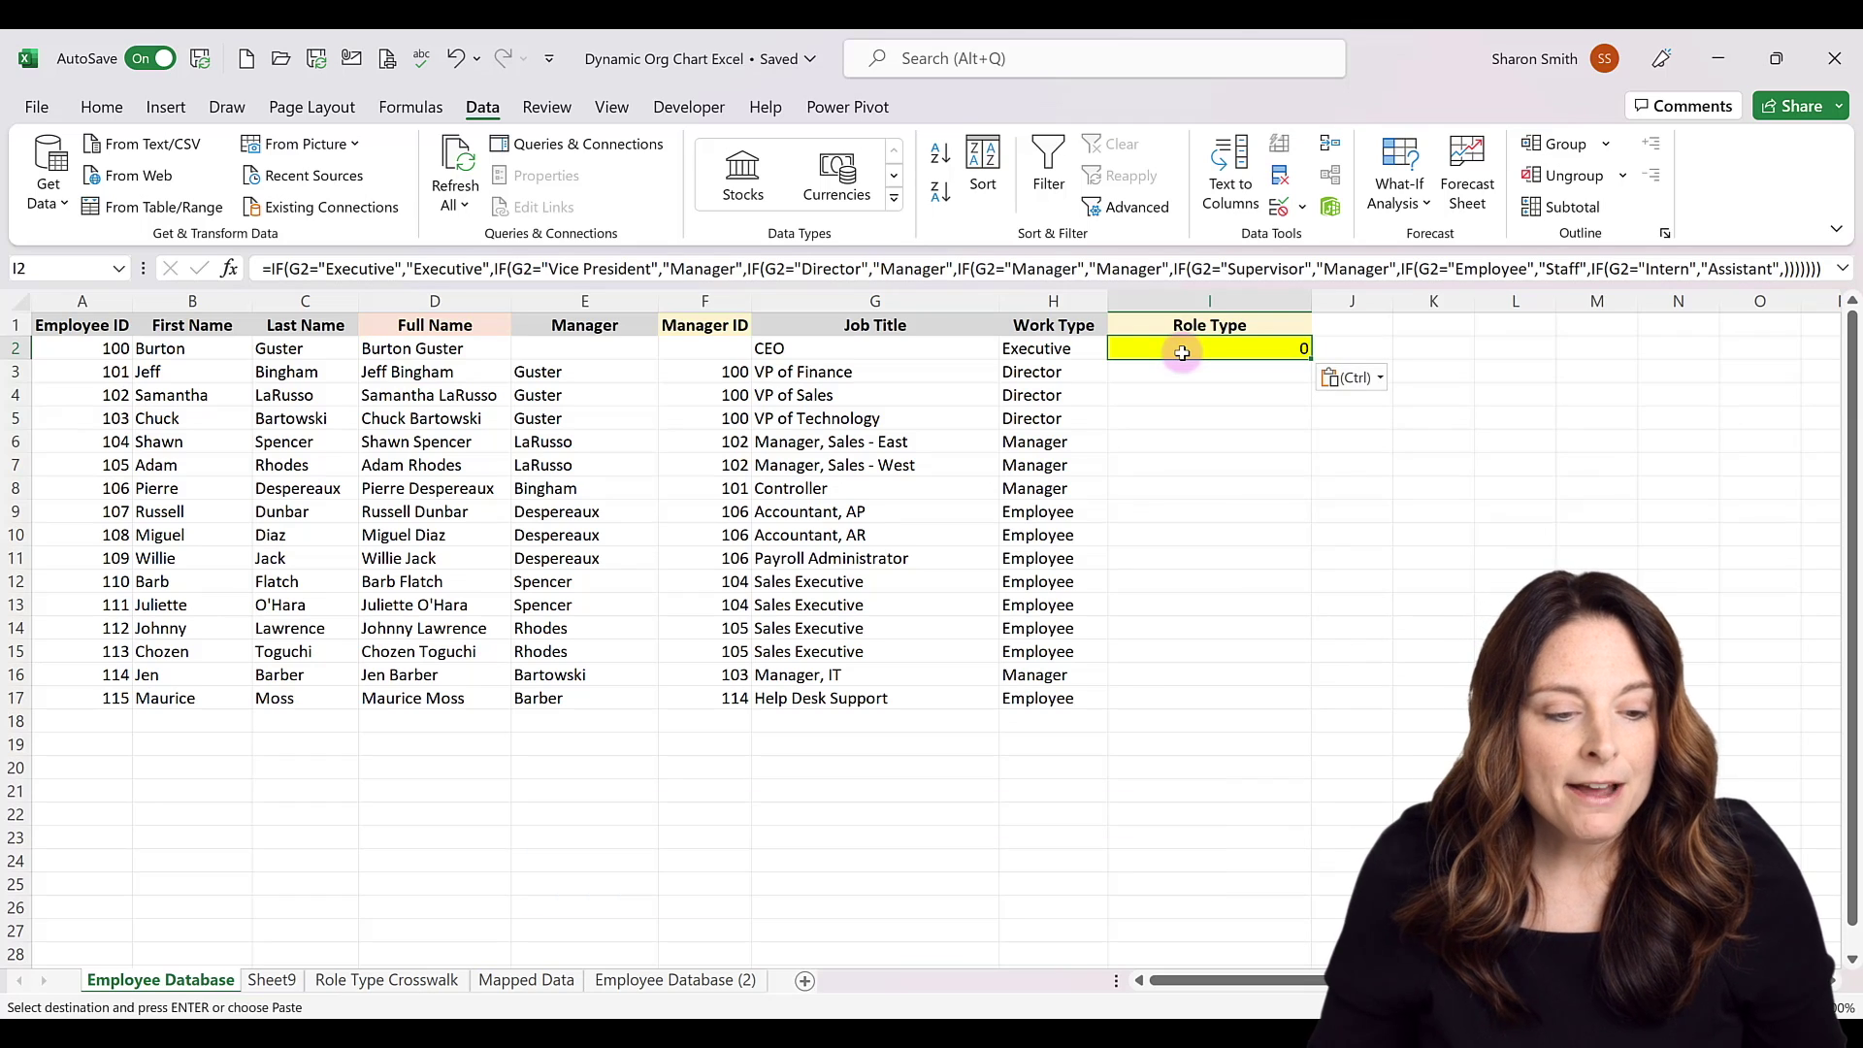
- Change every G2 reference in I2's nested IF formula to H2 so it returns Executive
{"action": "left_click", "coordinate": [302, 266]}
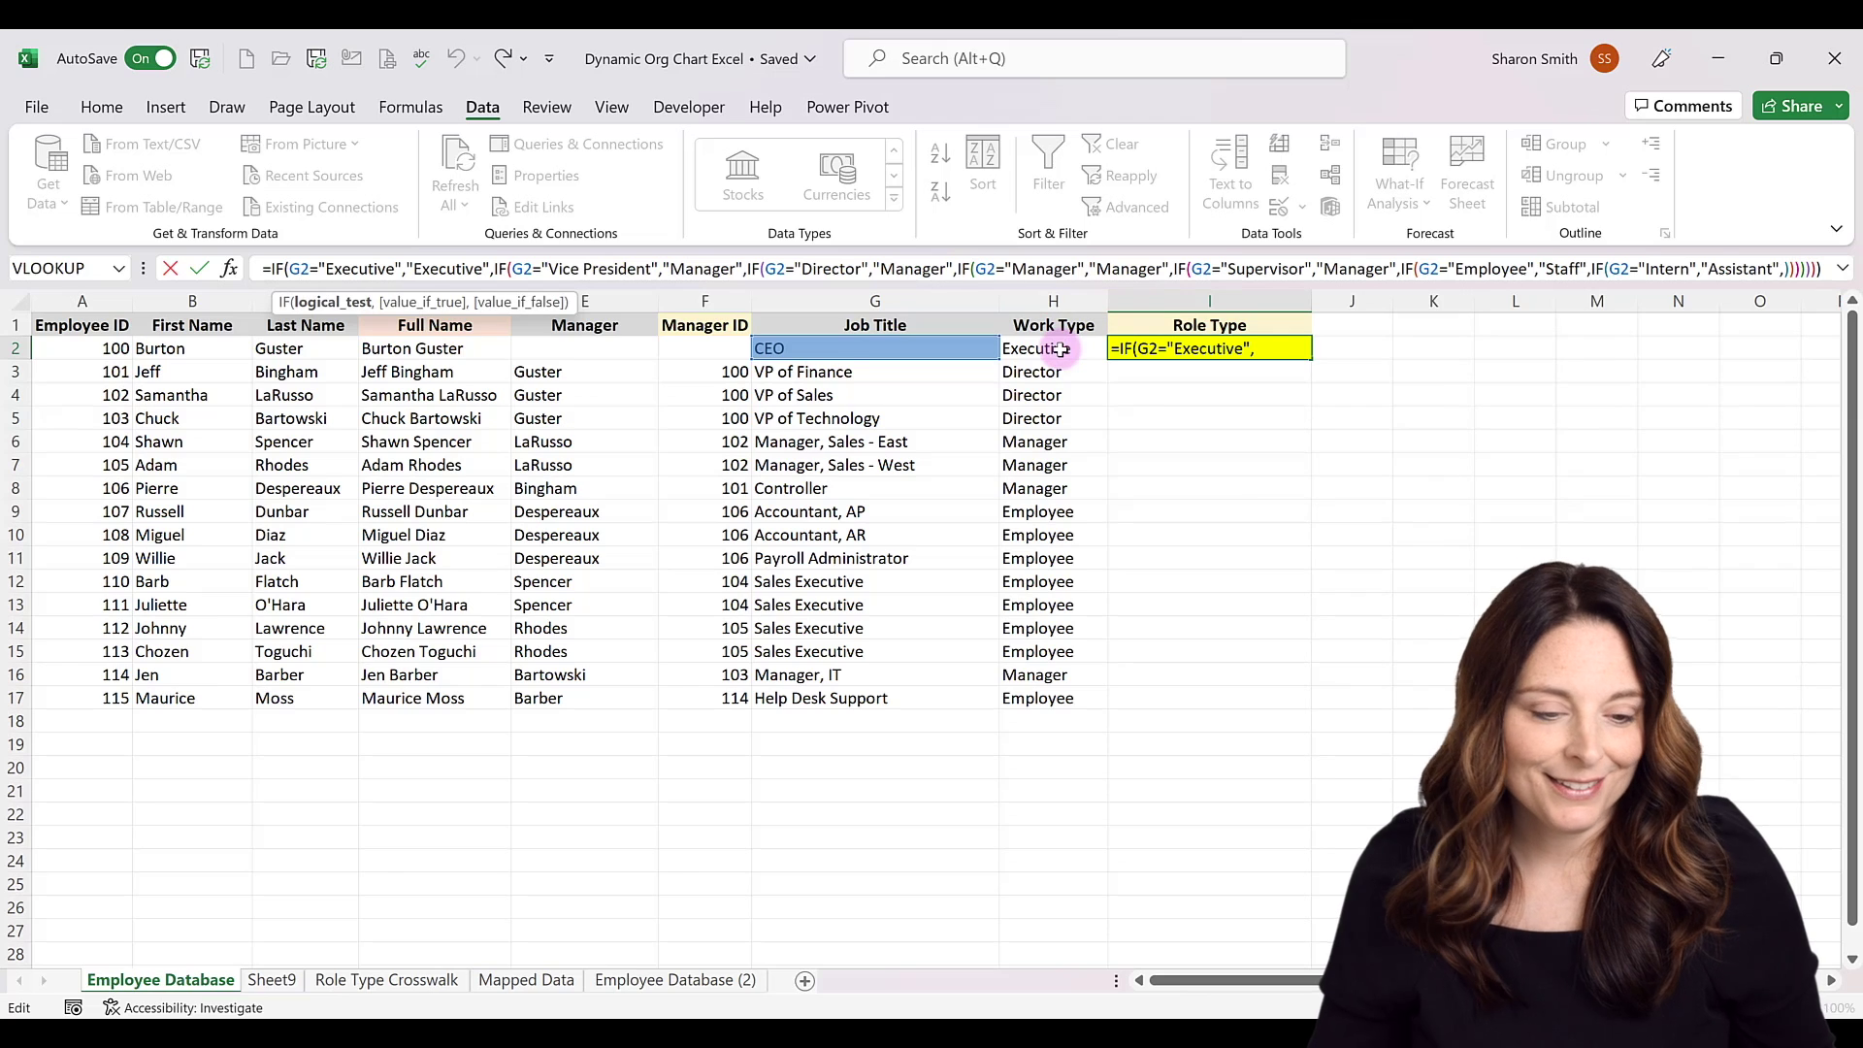
{"action": "type", "text": "H"}
{"action": "double_click", "coordinate": [301, 268]}
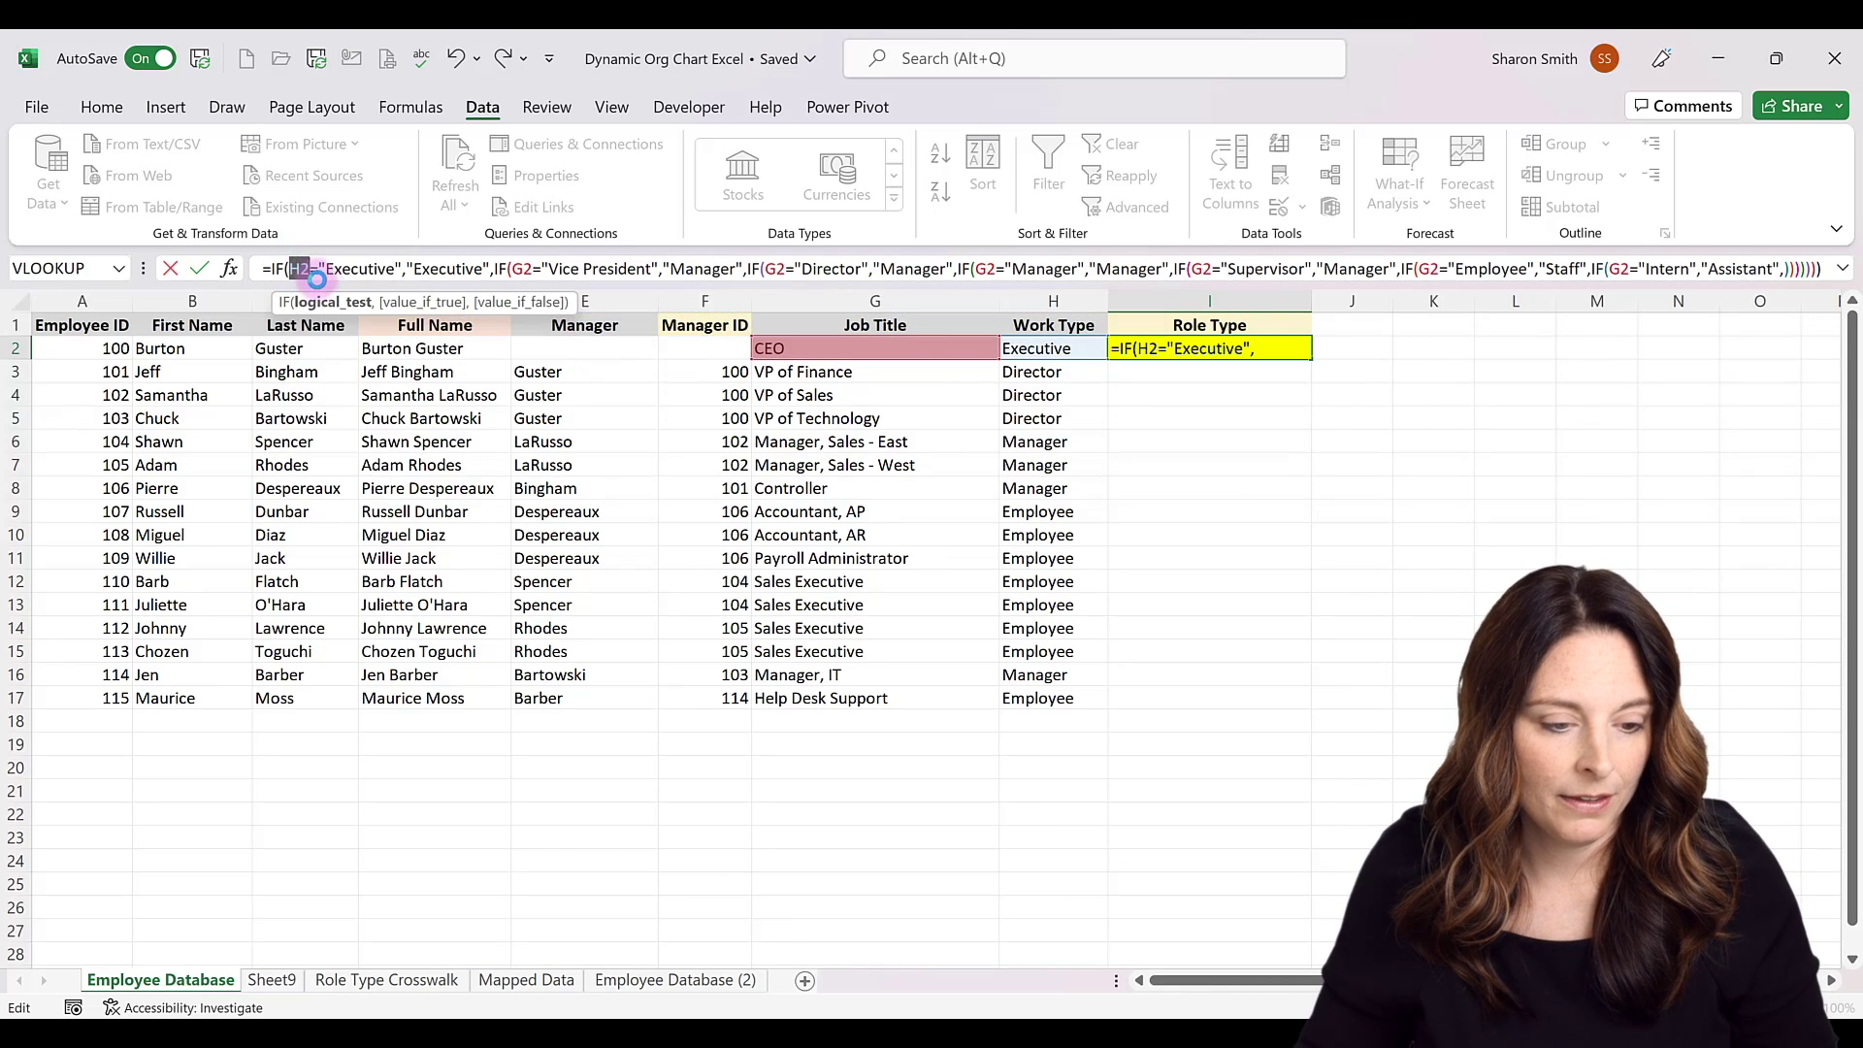
{"action": "double_click", "coordinate": [521, 269]}
{"action": "type", "text": "H2"}
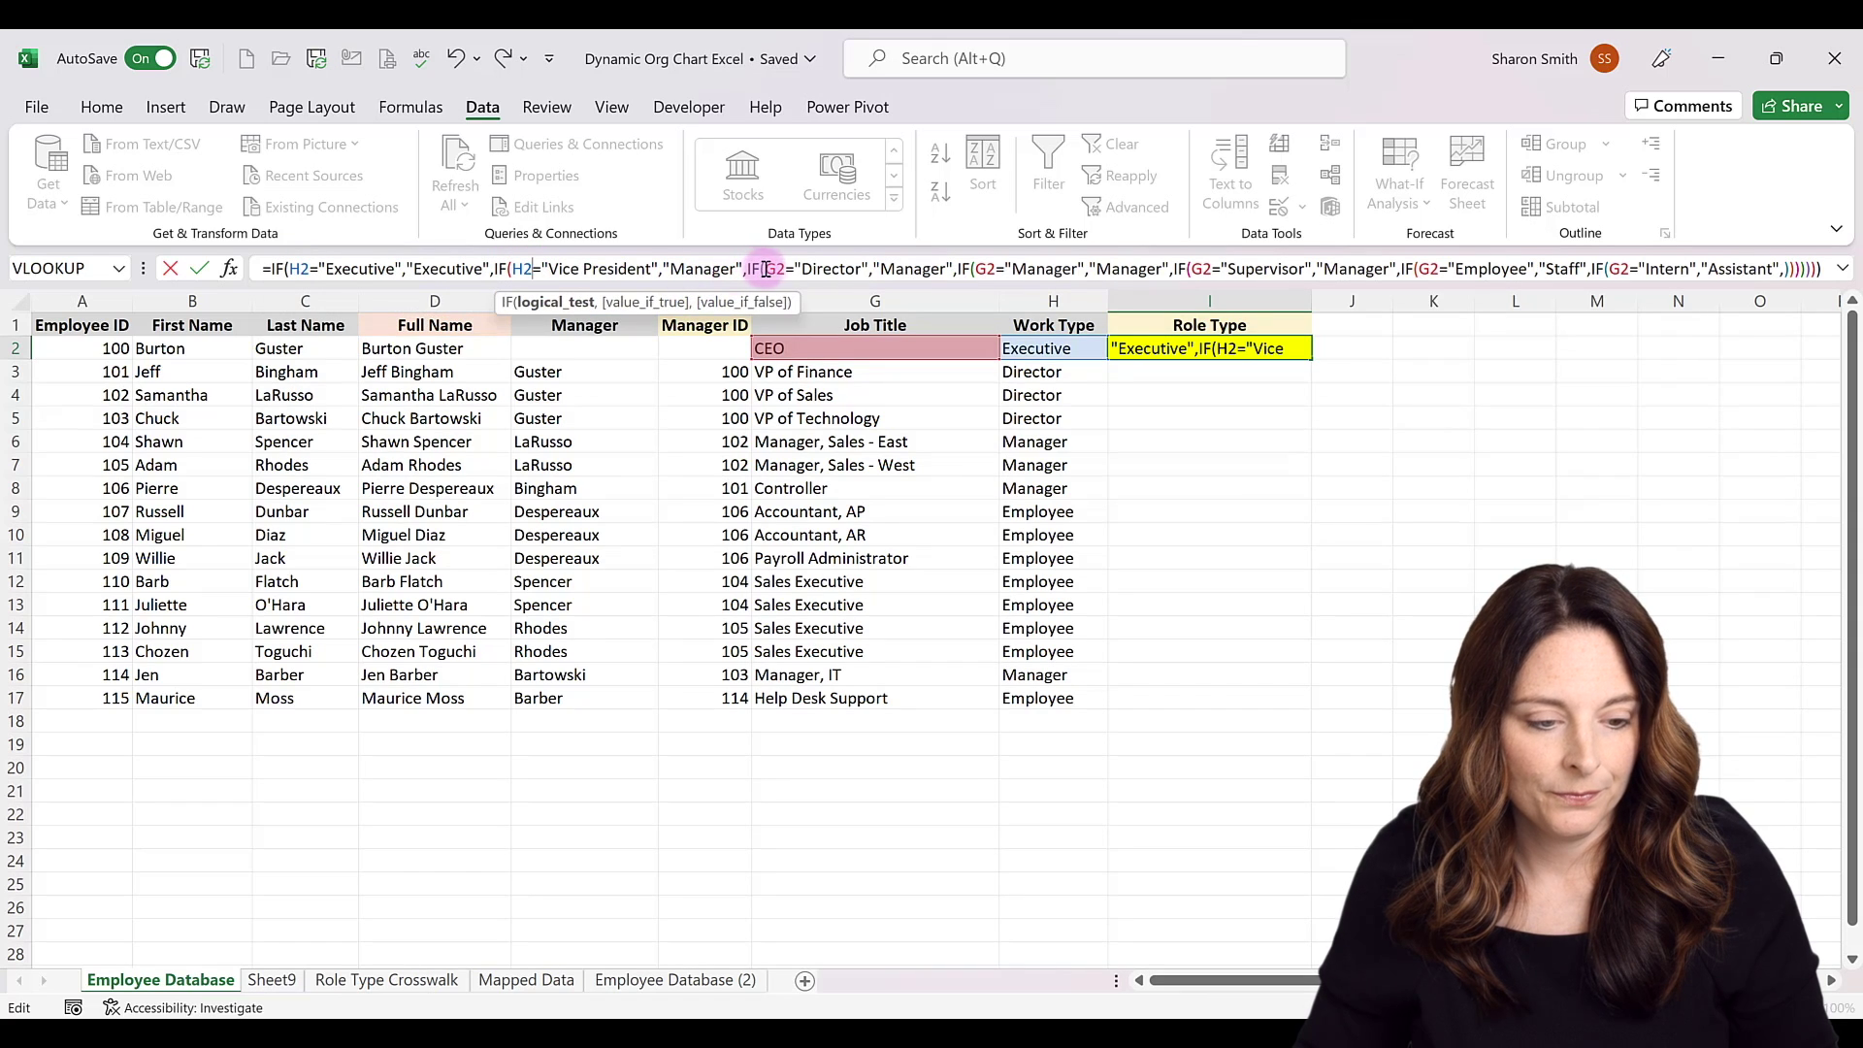
{"action": "type", "text": "H2"}
{"action": "double_click", "coordinate": [984, 269]}
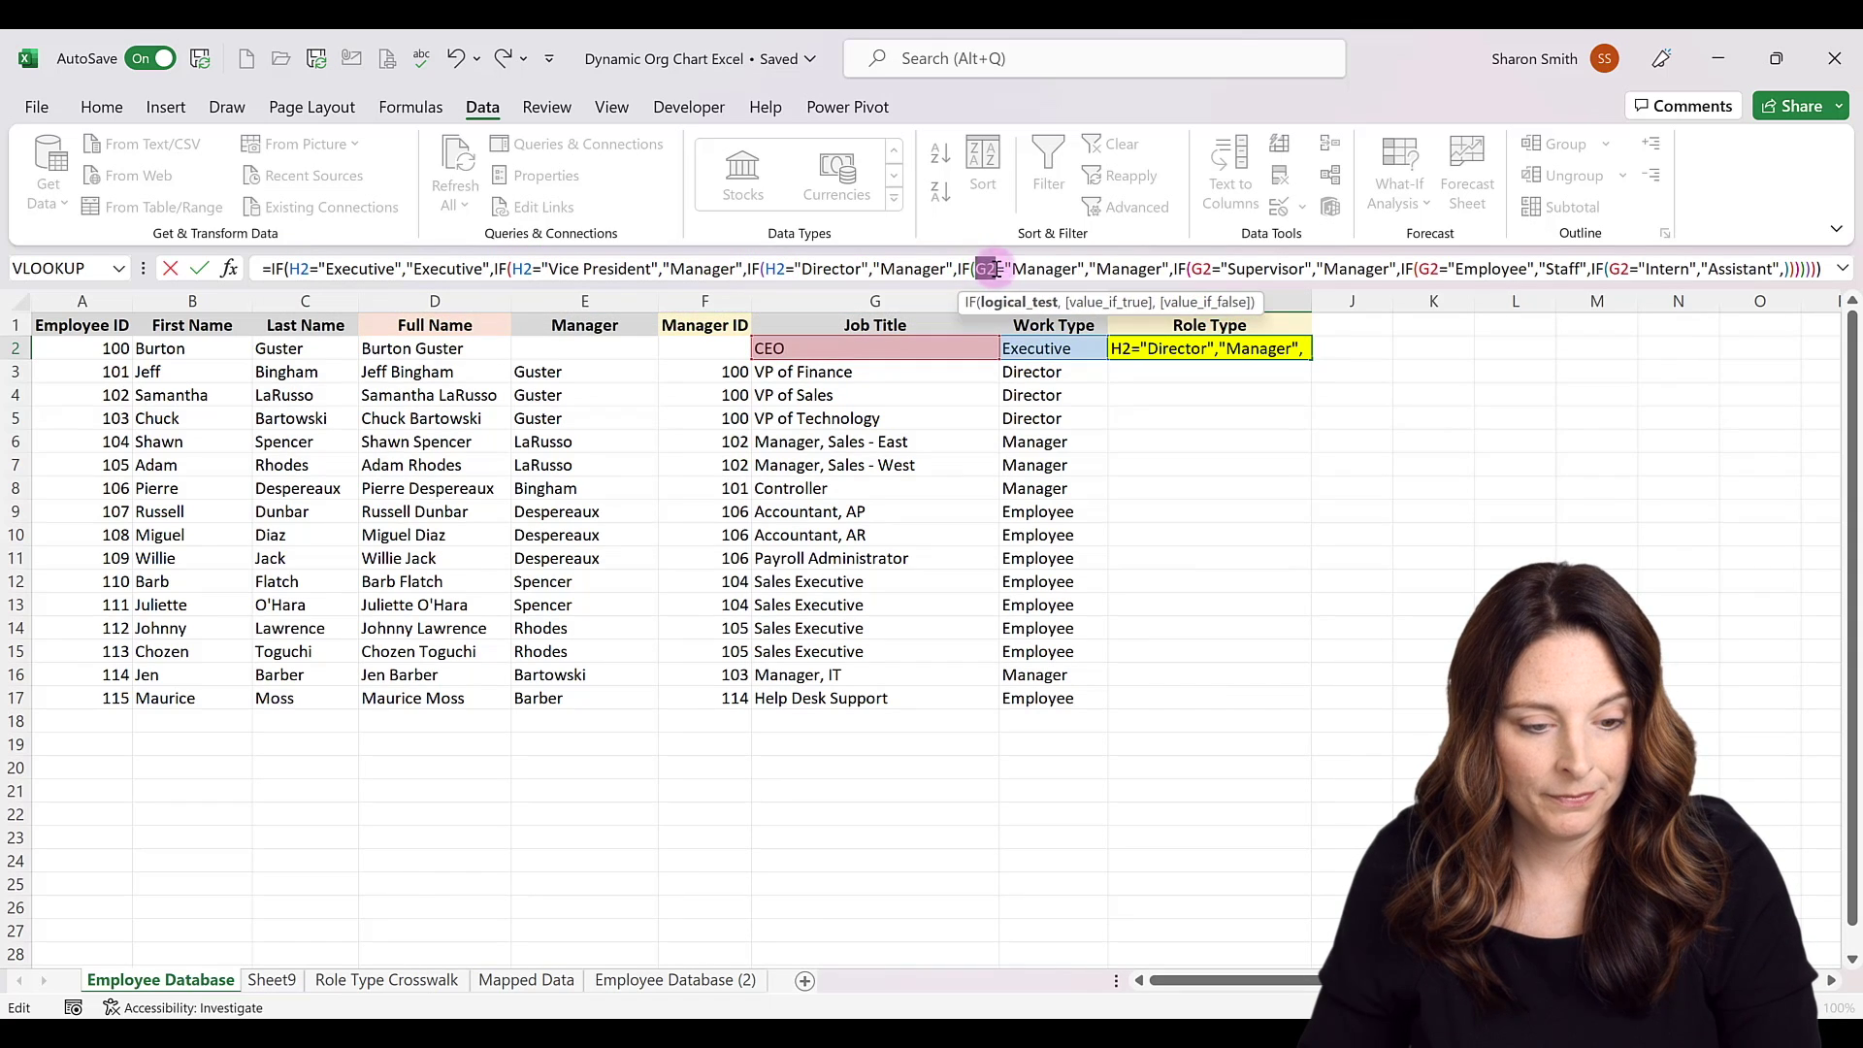
{"action": "type", "text": "H2"}
{"action": "type", "text": "H2"}
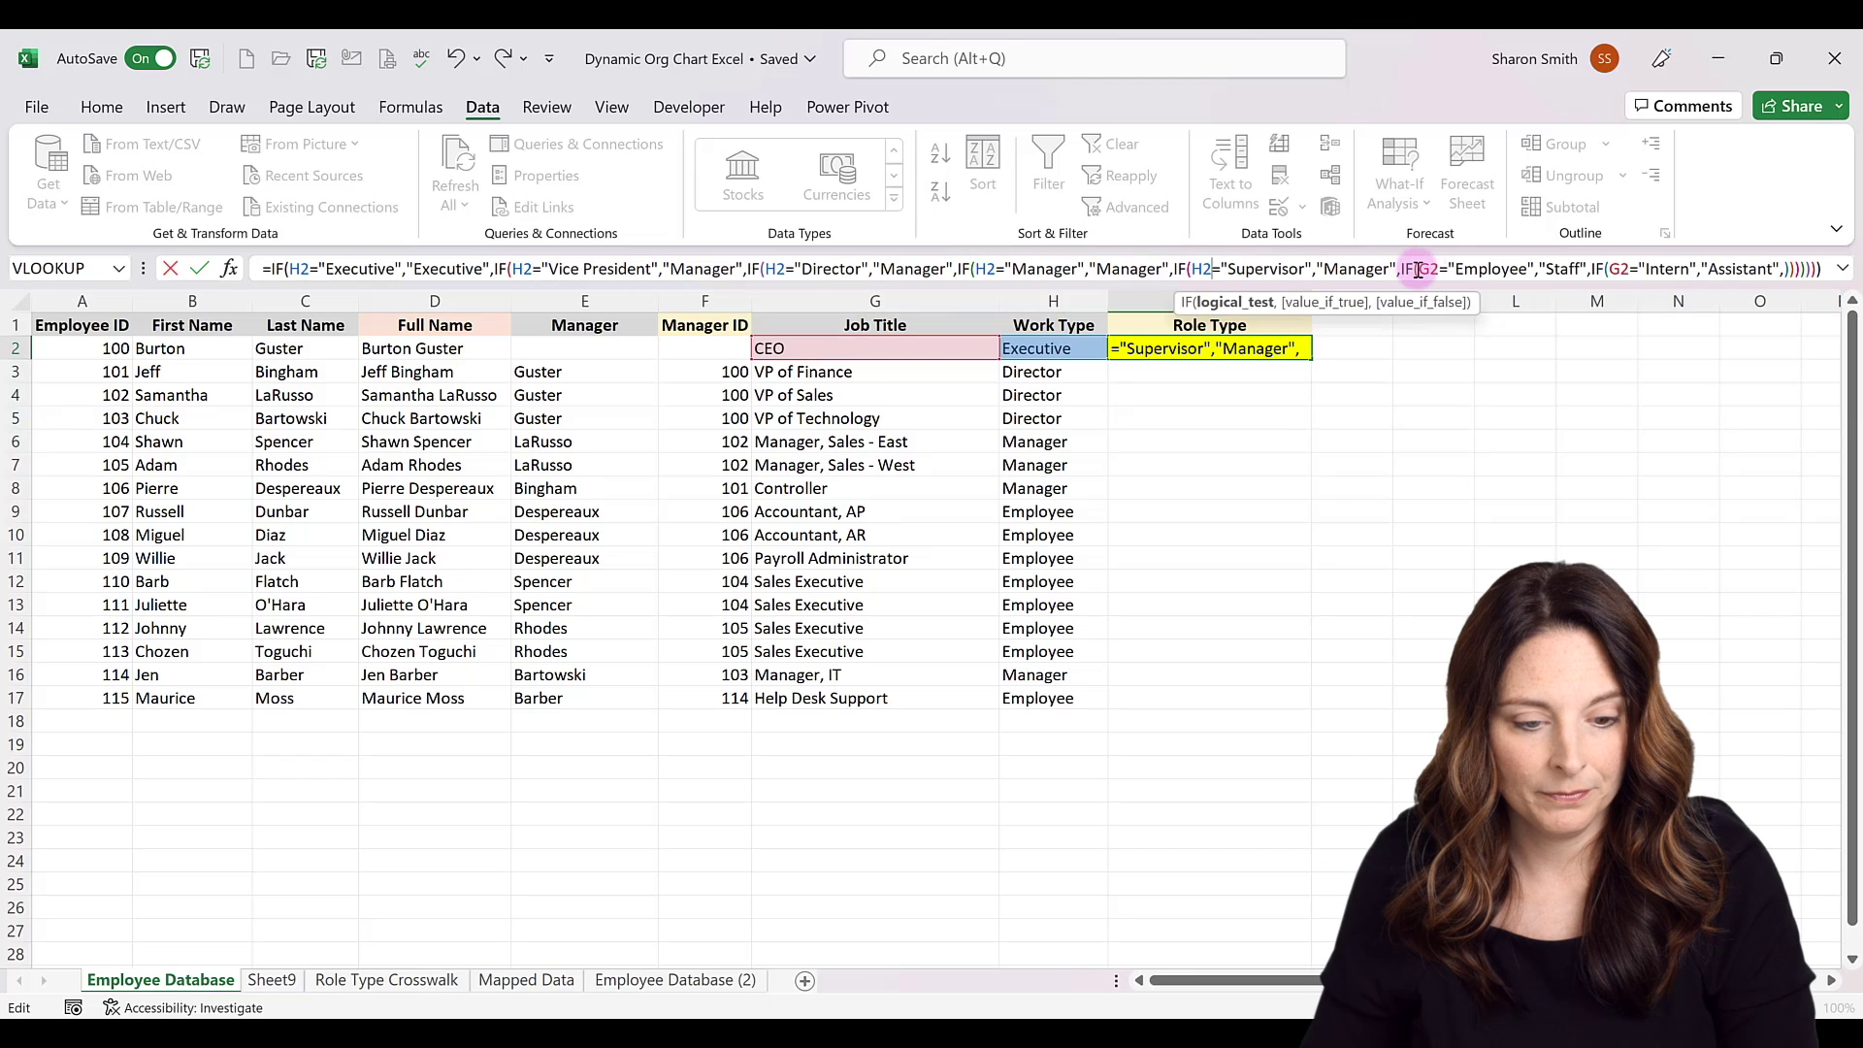
{"action": "type", "text": "H2"}
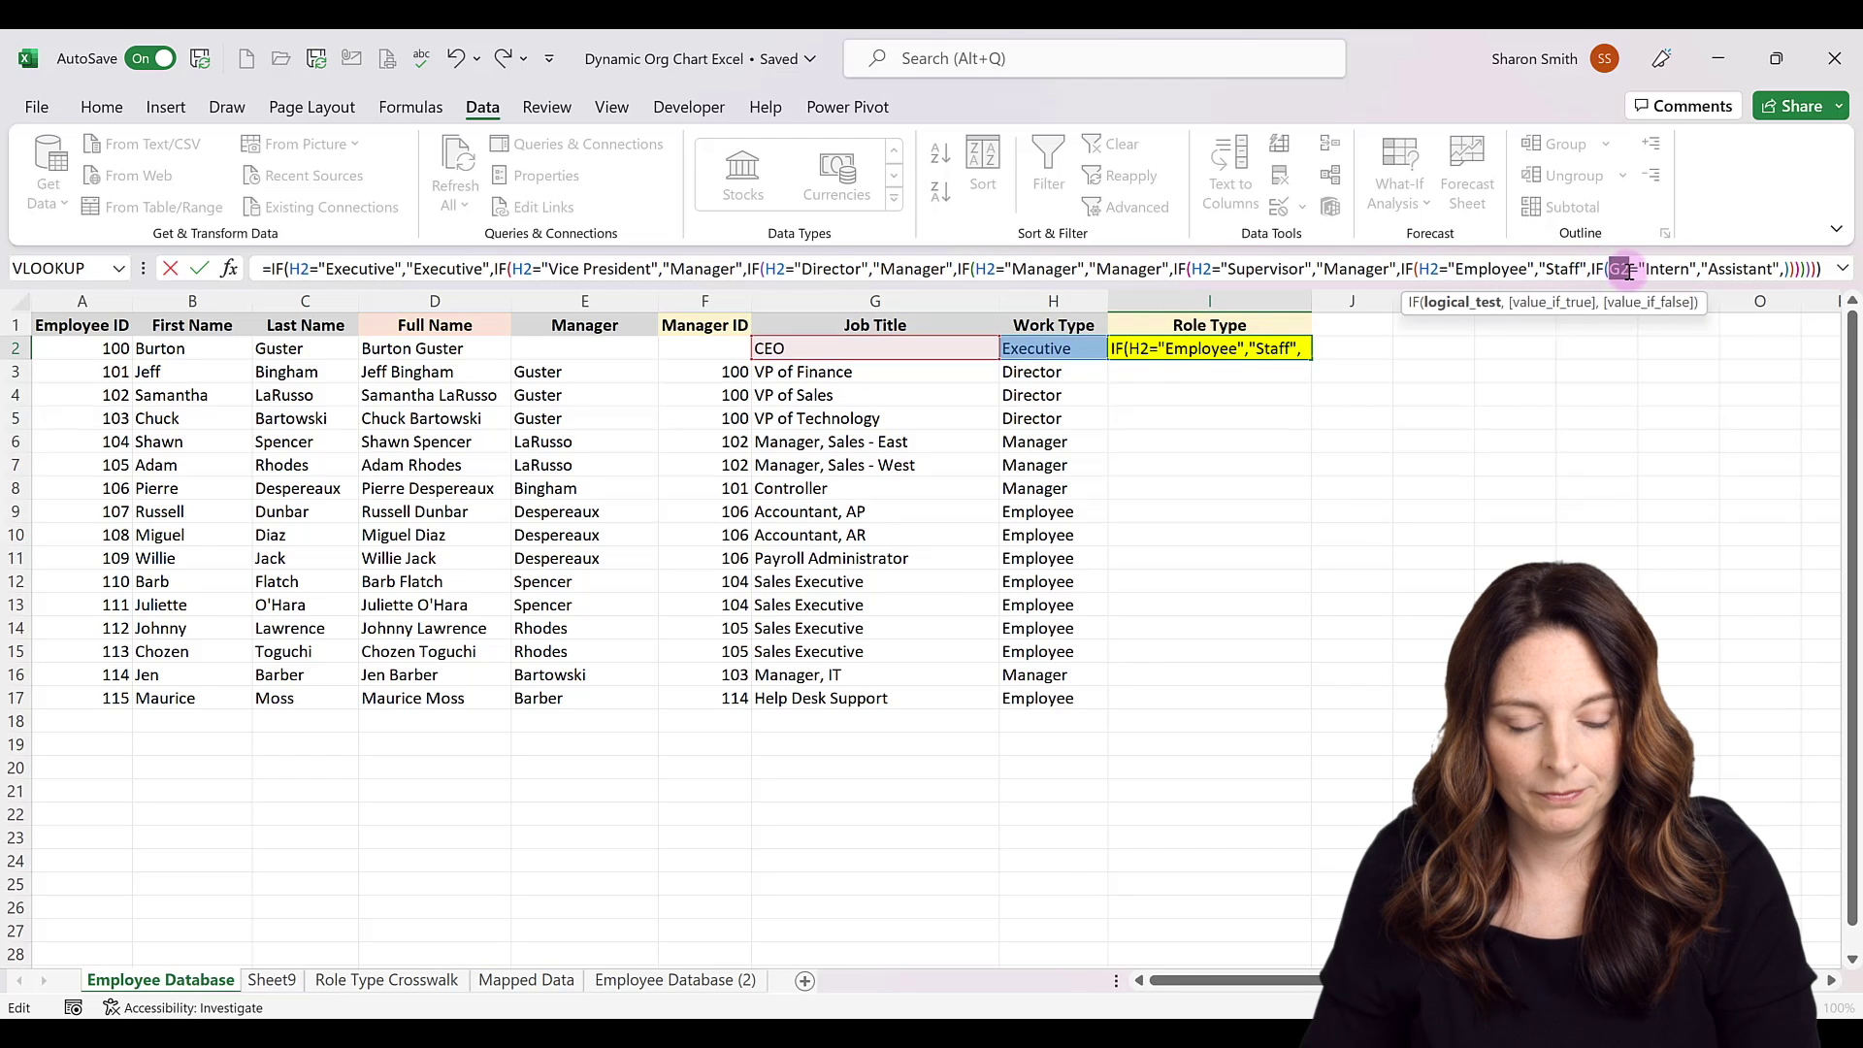
{"action": "type", "text": "H2"}
{"action": "key", "text": "Return"}
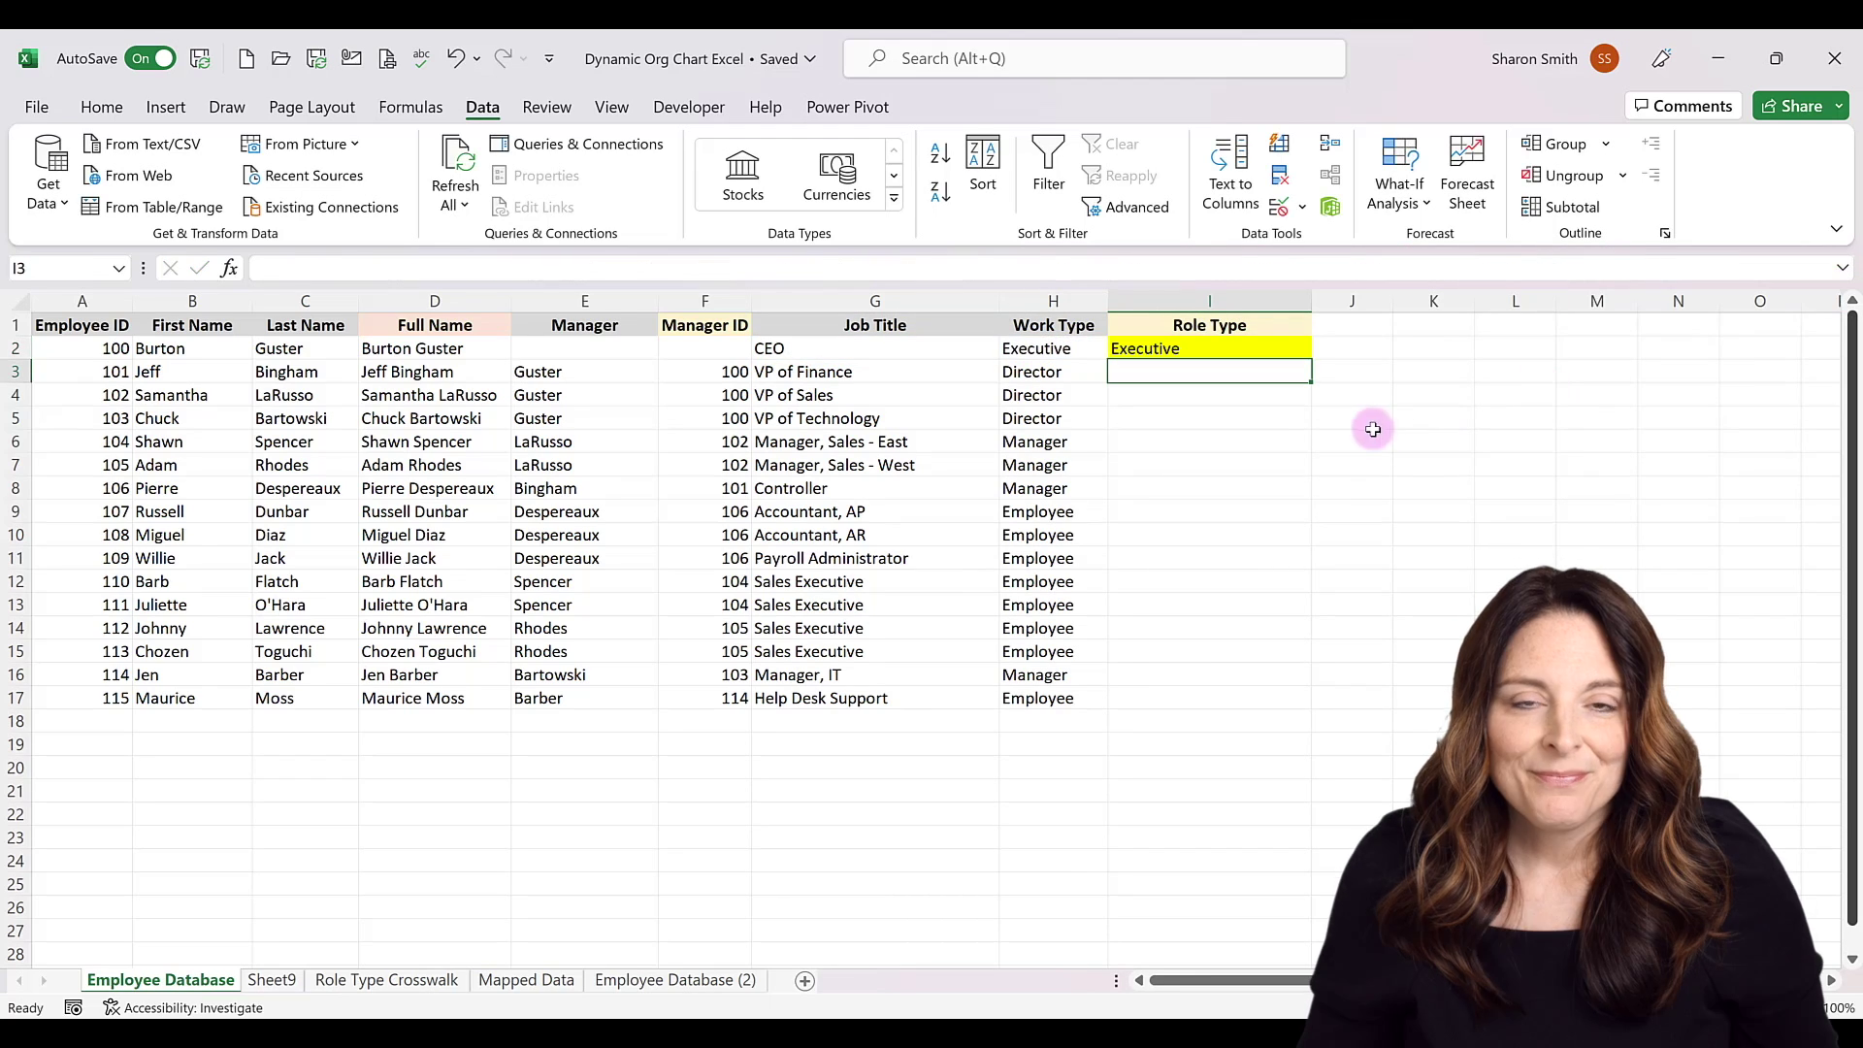
- Fill I2's Role Type formula down through I17
{"action": "left_click", "coordinate": [1297, 352]}
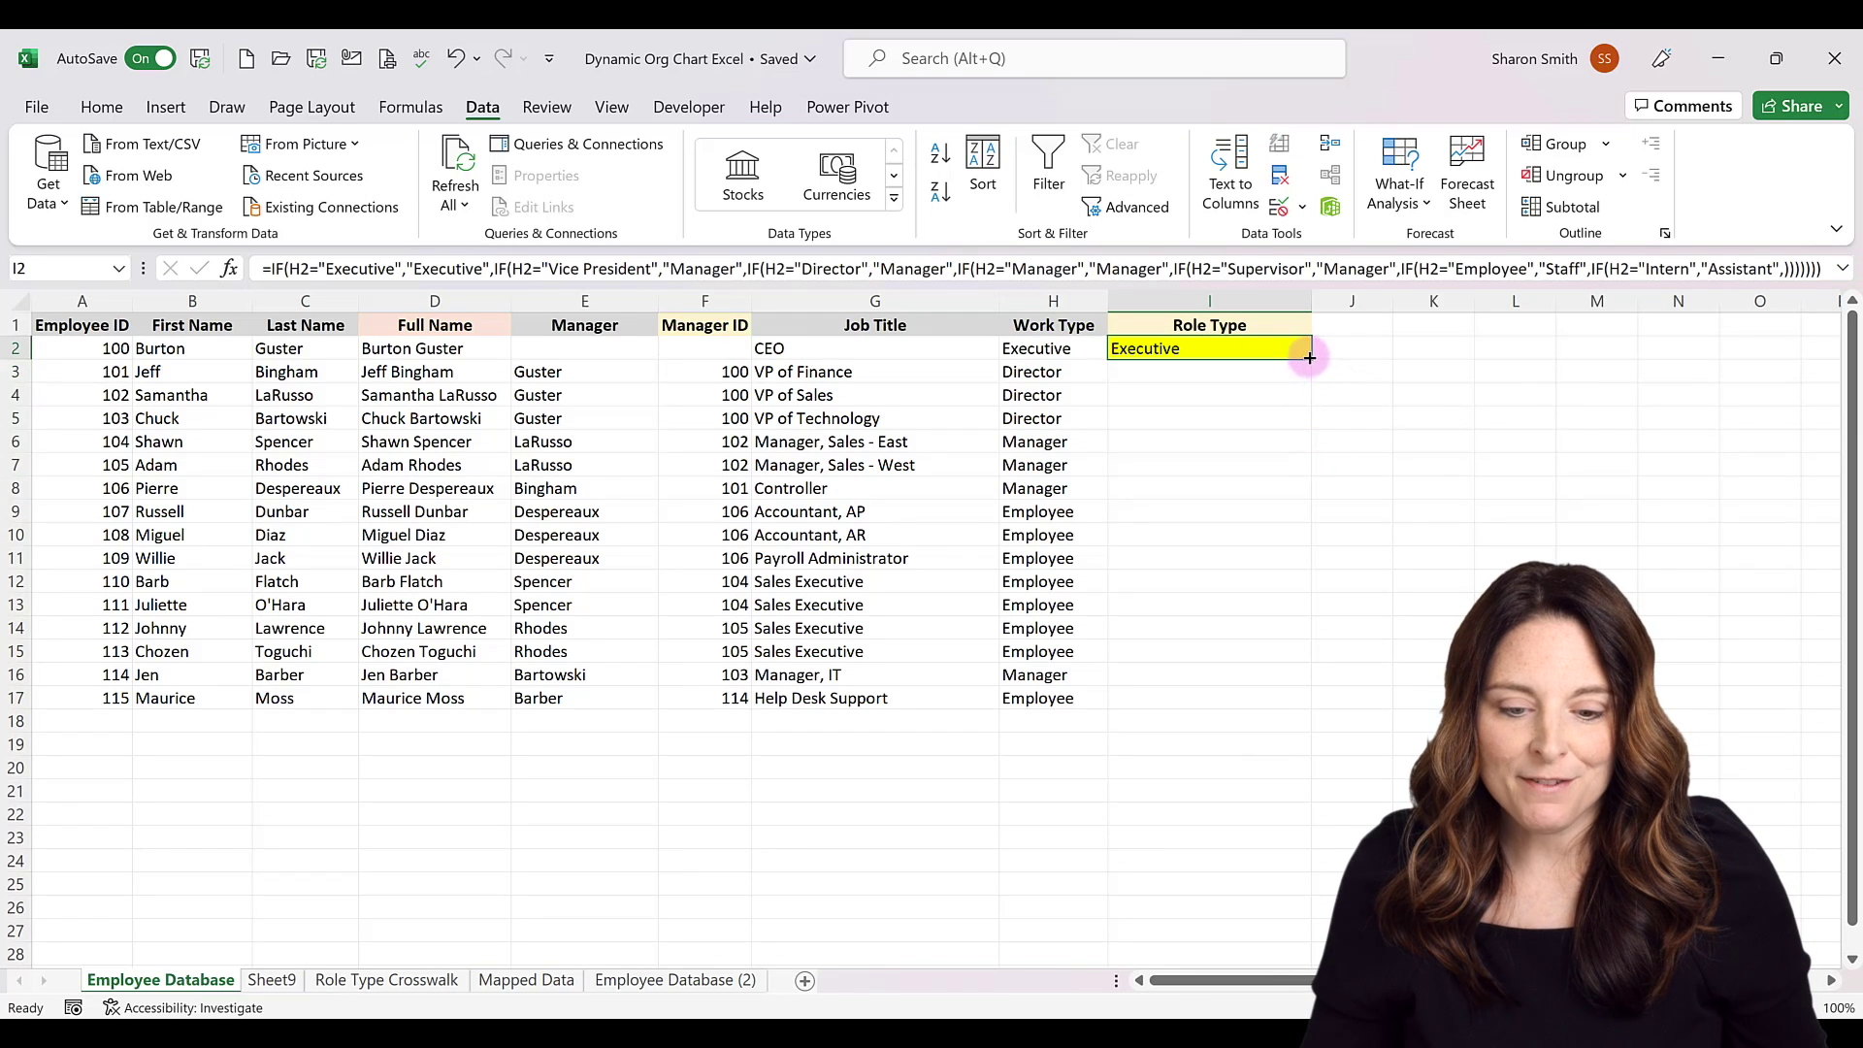
{"action": "double_click", "coordinate": [1310, 358]}
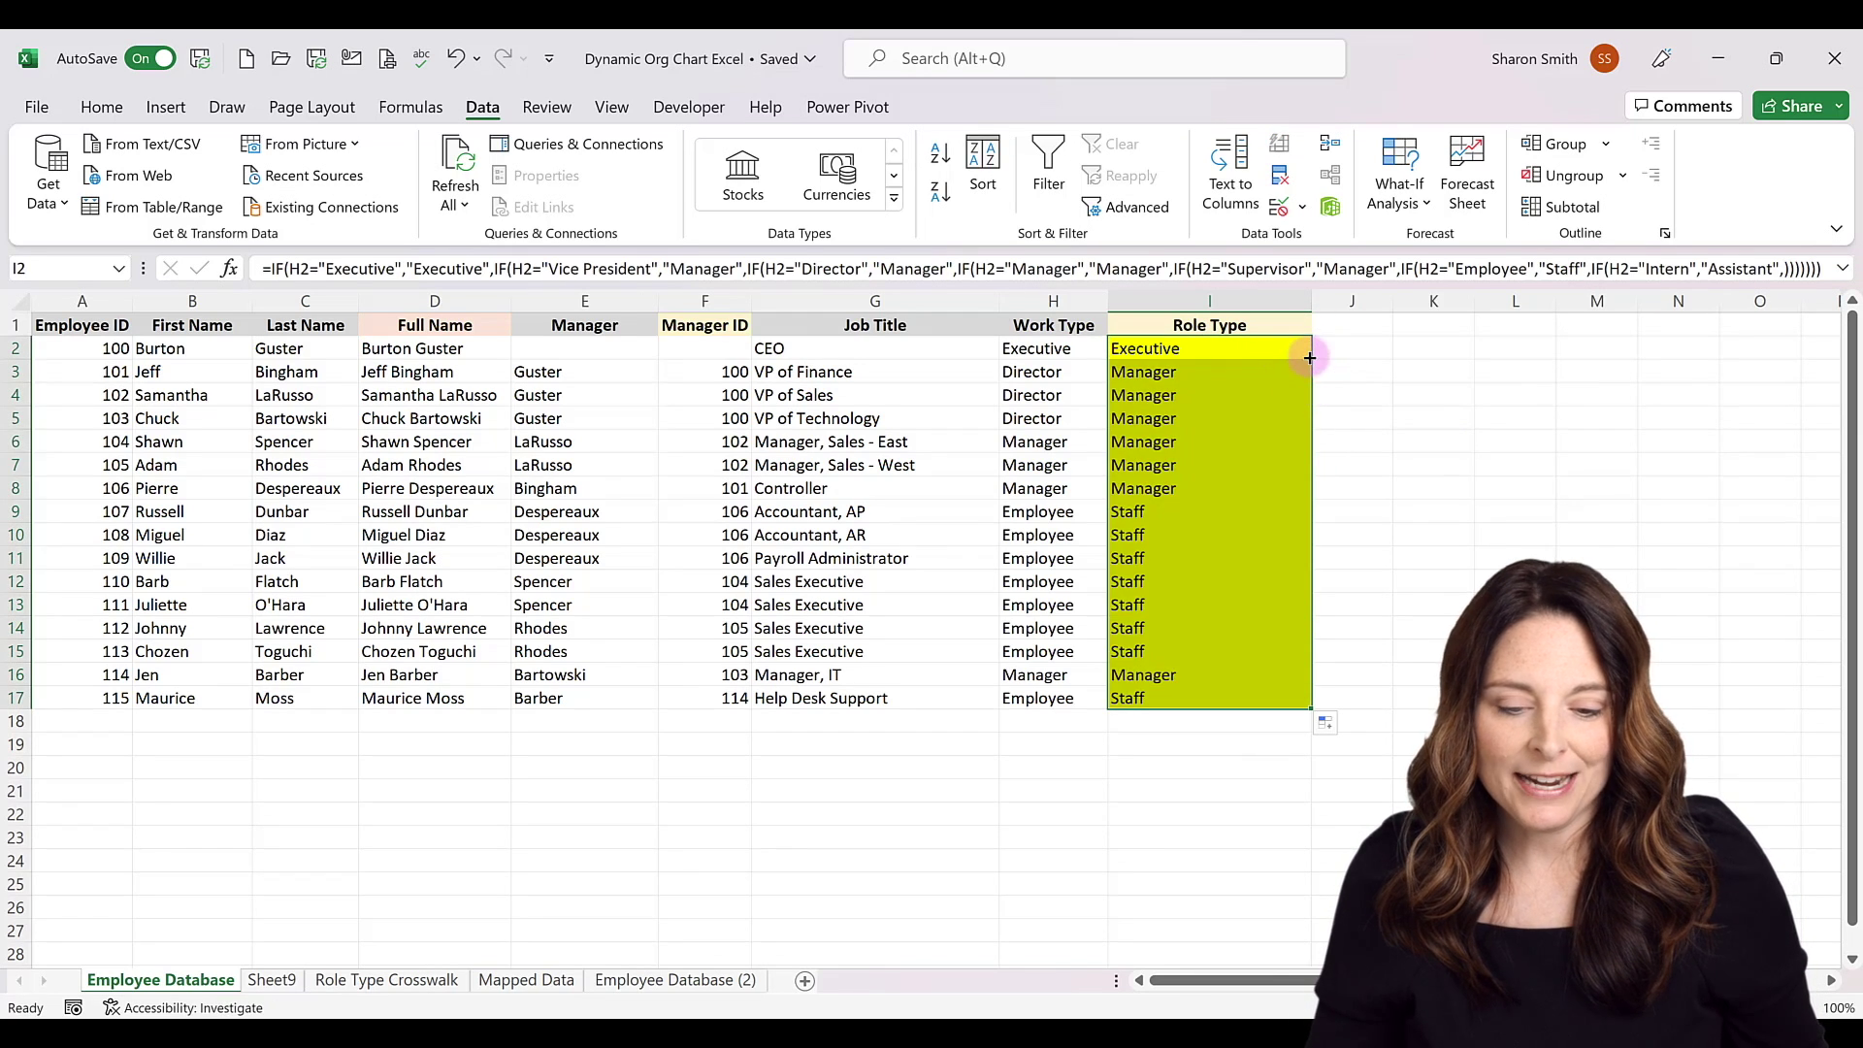
- Replace the Role Type formulas in I2:I17 with plain values, then bring up the Fill Color choices
{"action": "right_click", "coordinate": [1171, 396]}
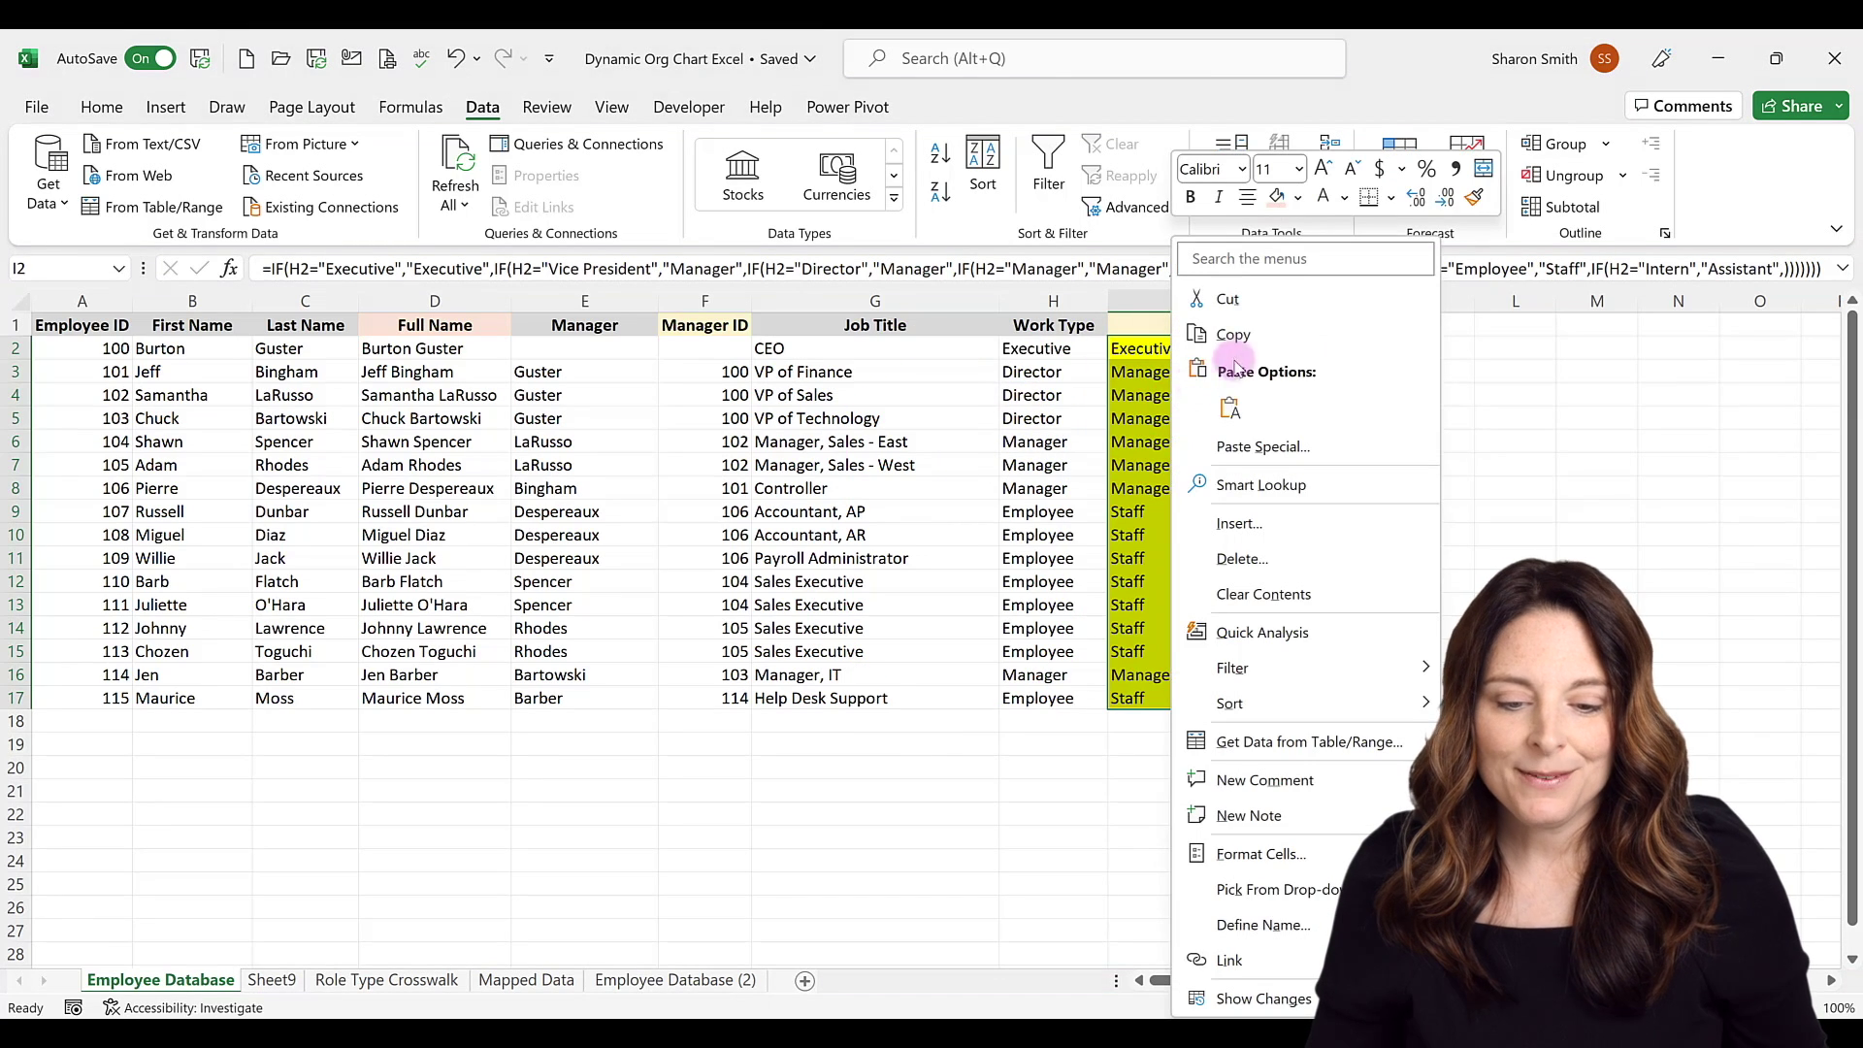
{"action": "left_click", "coordinate": [1253, 336]}
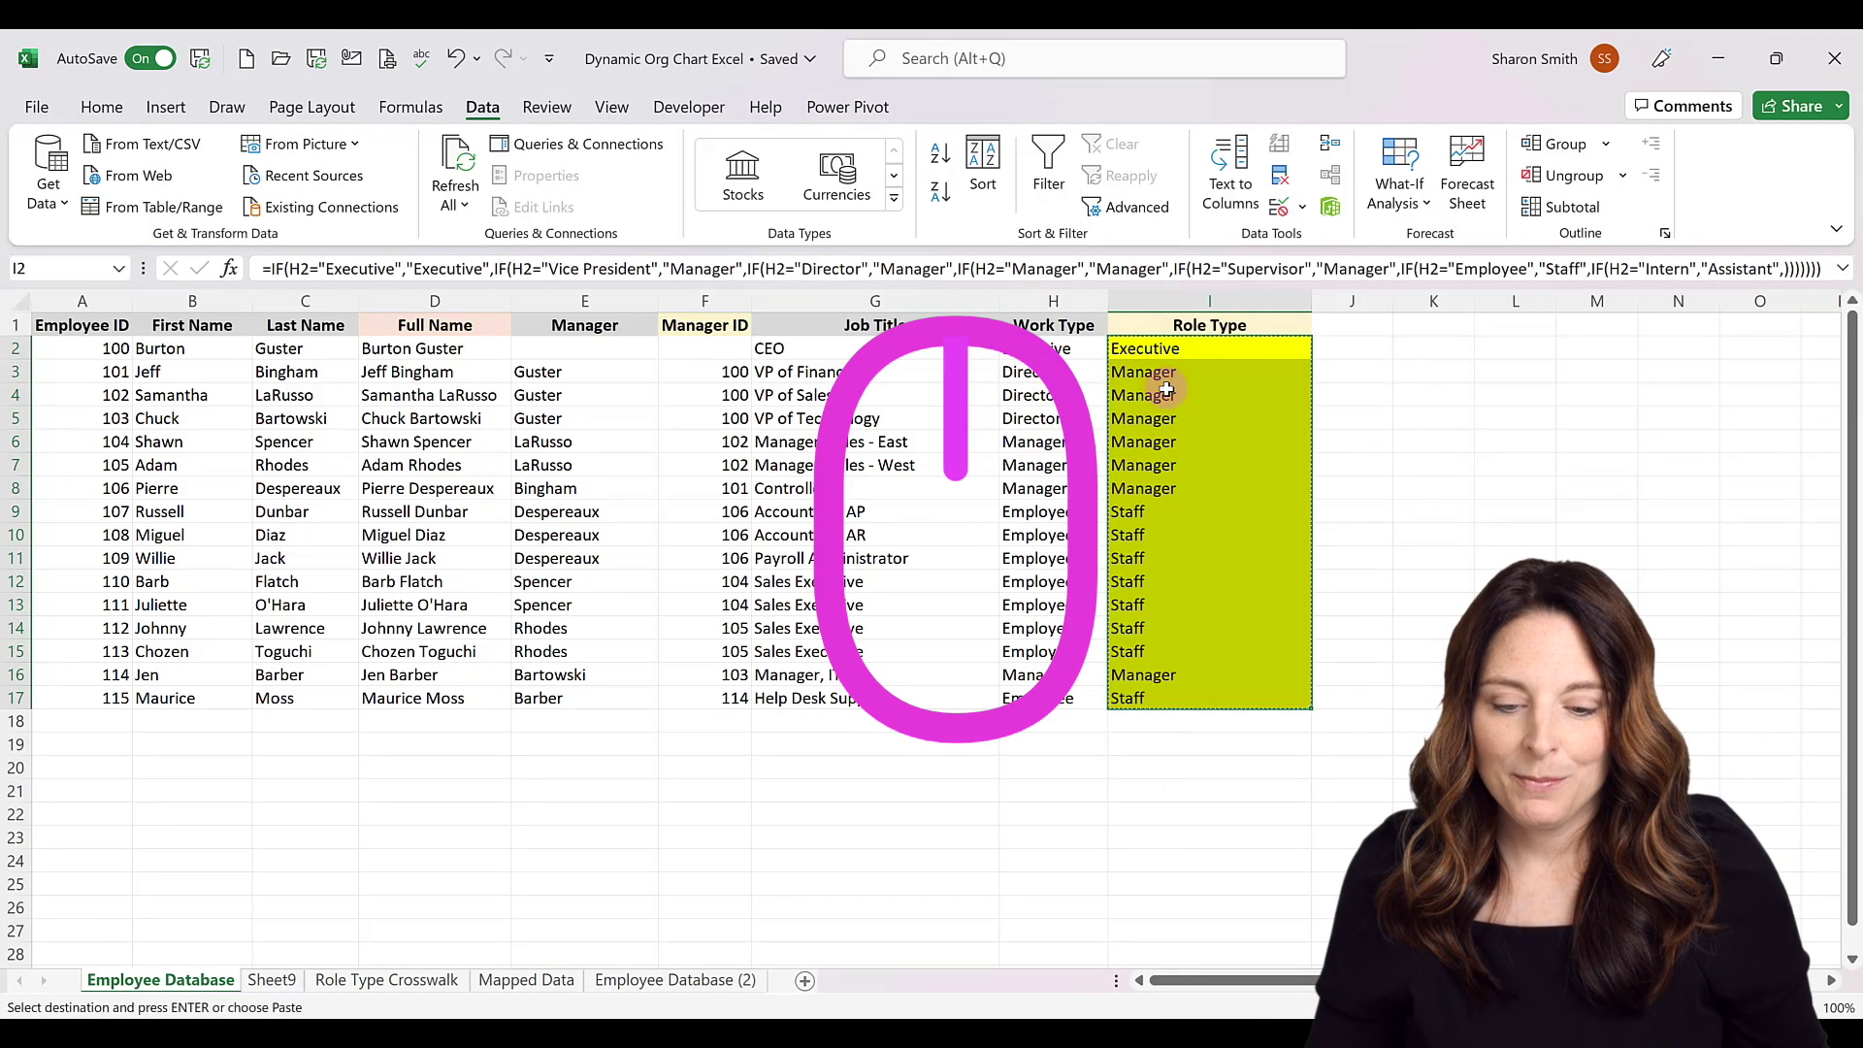
{"action": "right_click", "coordinate": [1167, 389]}
{"action": "left_click", "coordinate": [1364, 451]}
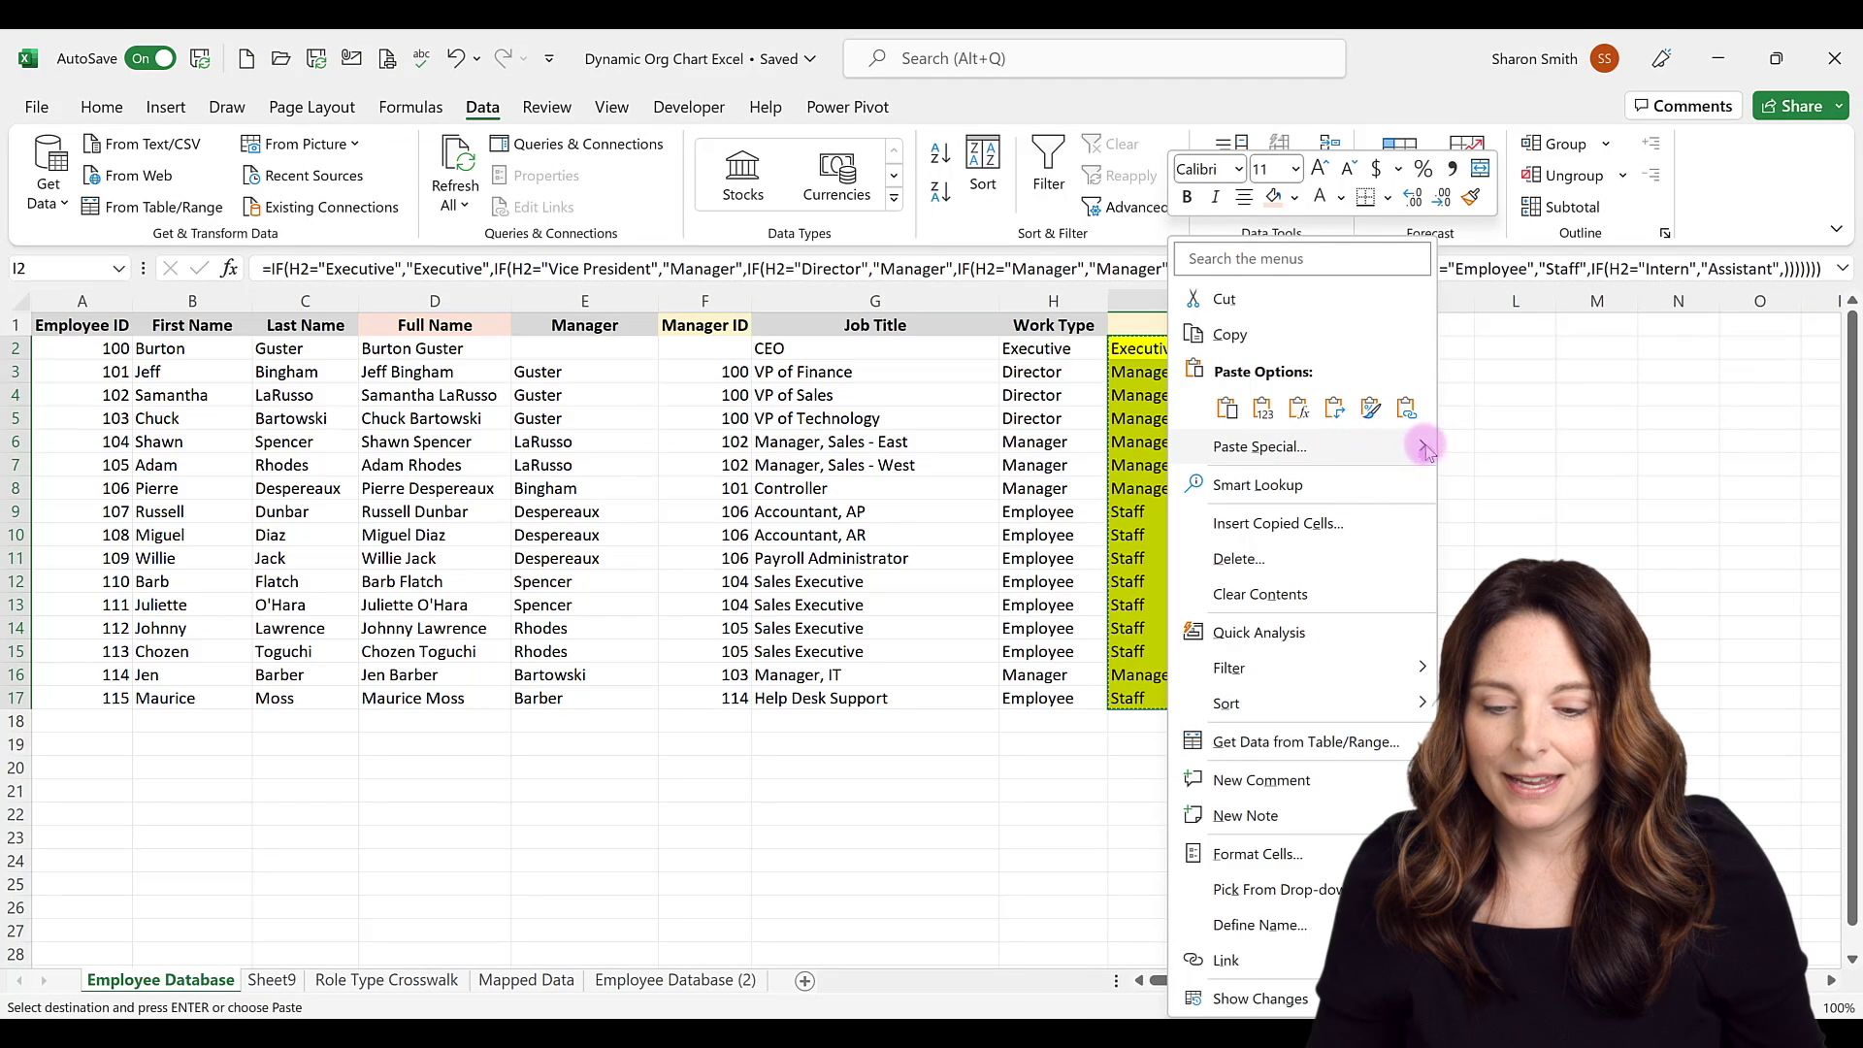
{"action": "left_click", "coordinate": [1458, 589]}
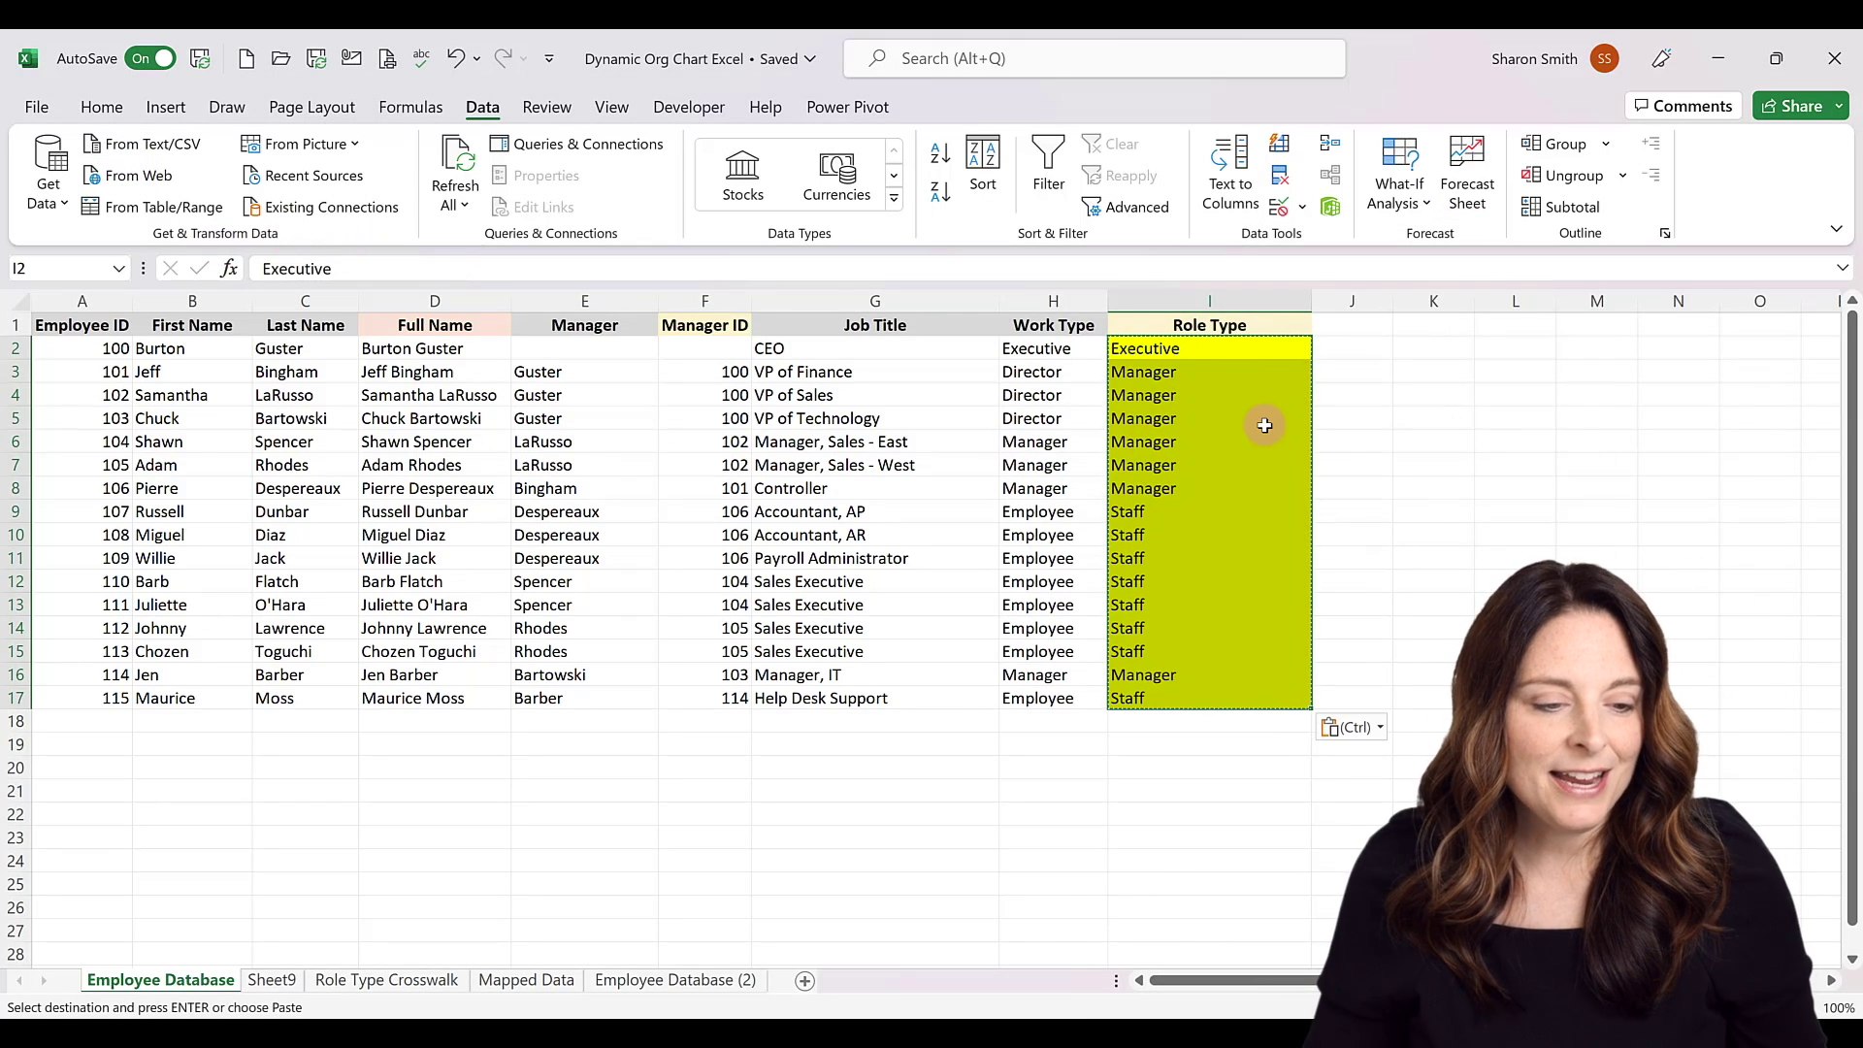
{"action": "left_click", "coordinate": [94, 111]}
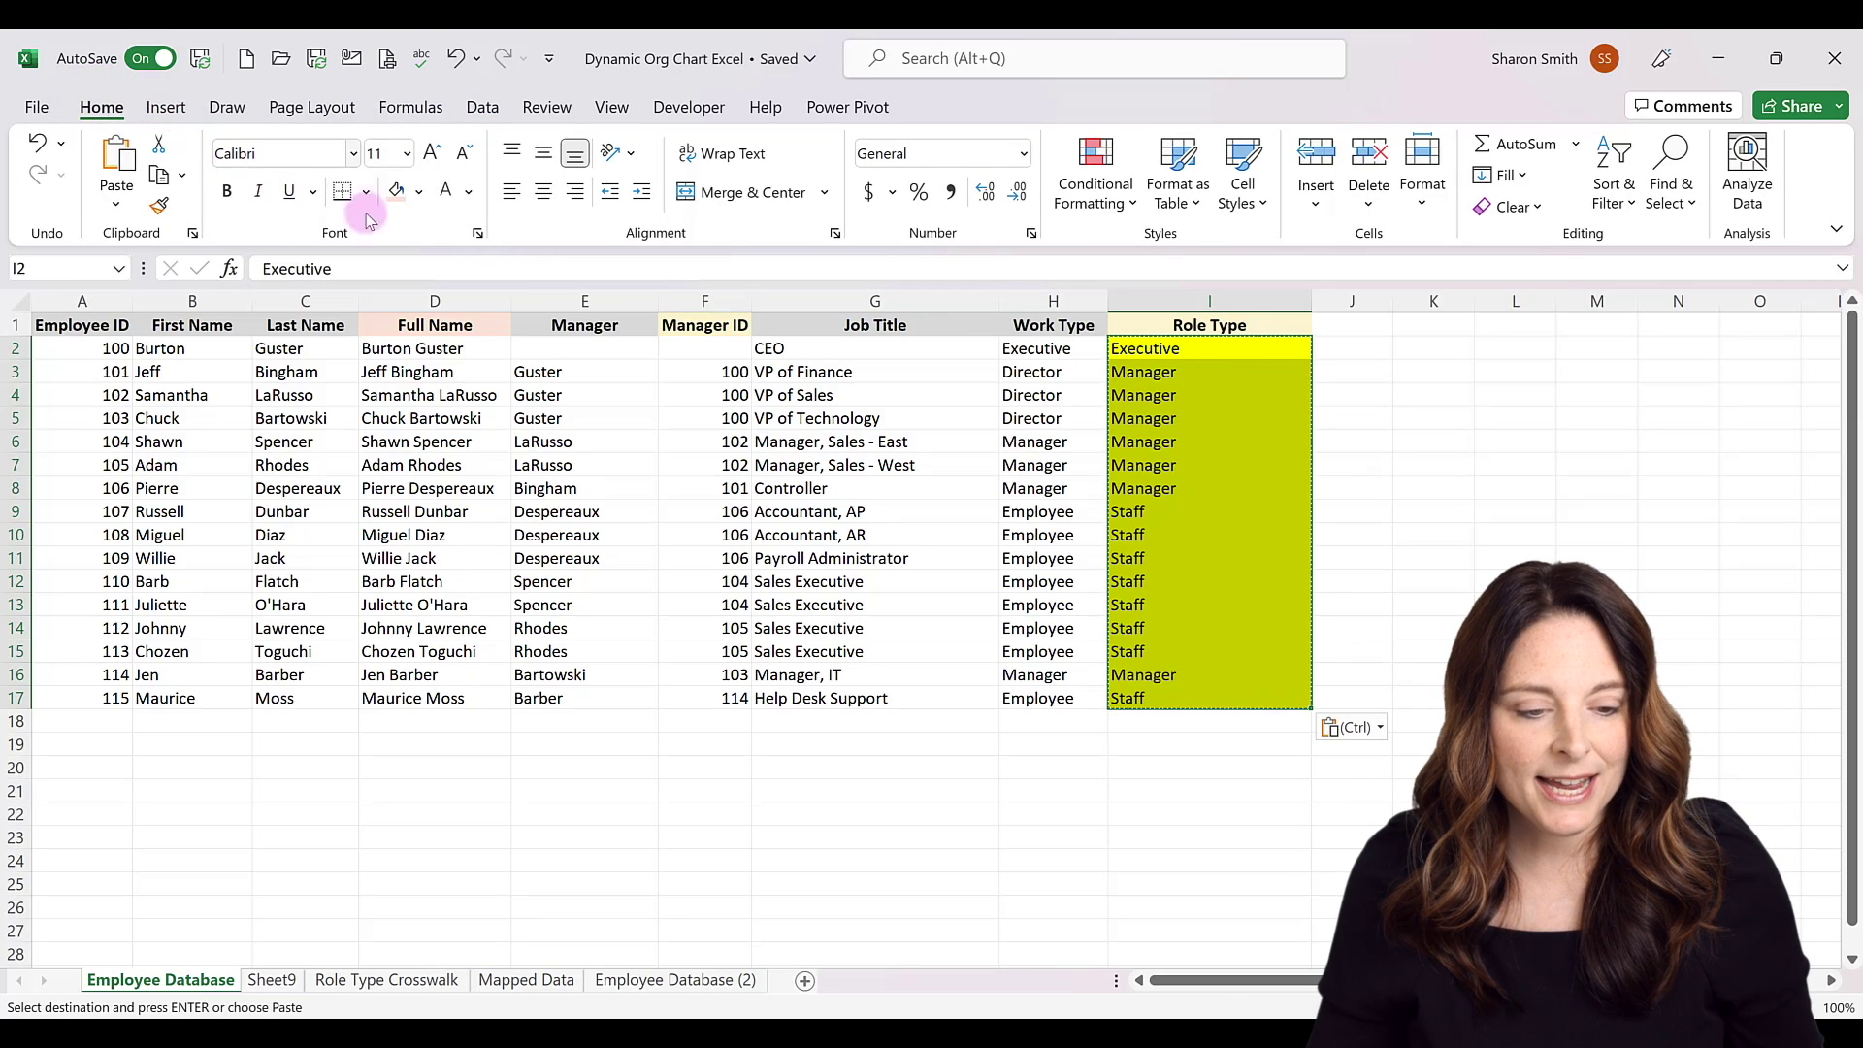
{"action": "left_click", "coordinate": [419, 191]}
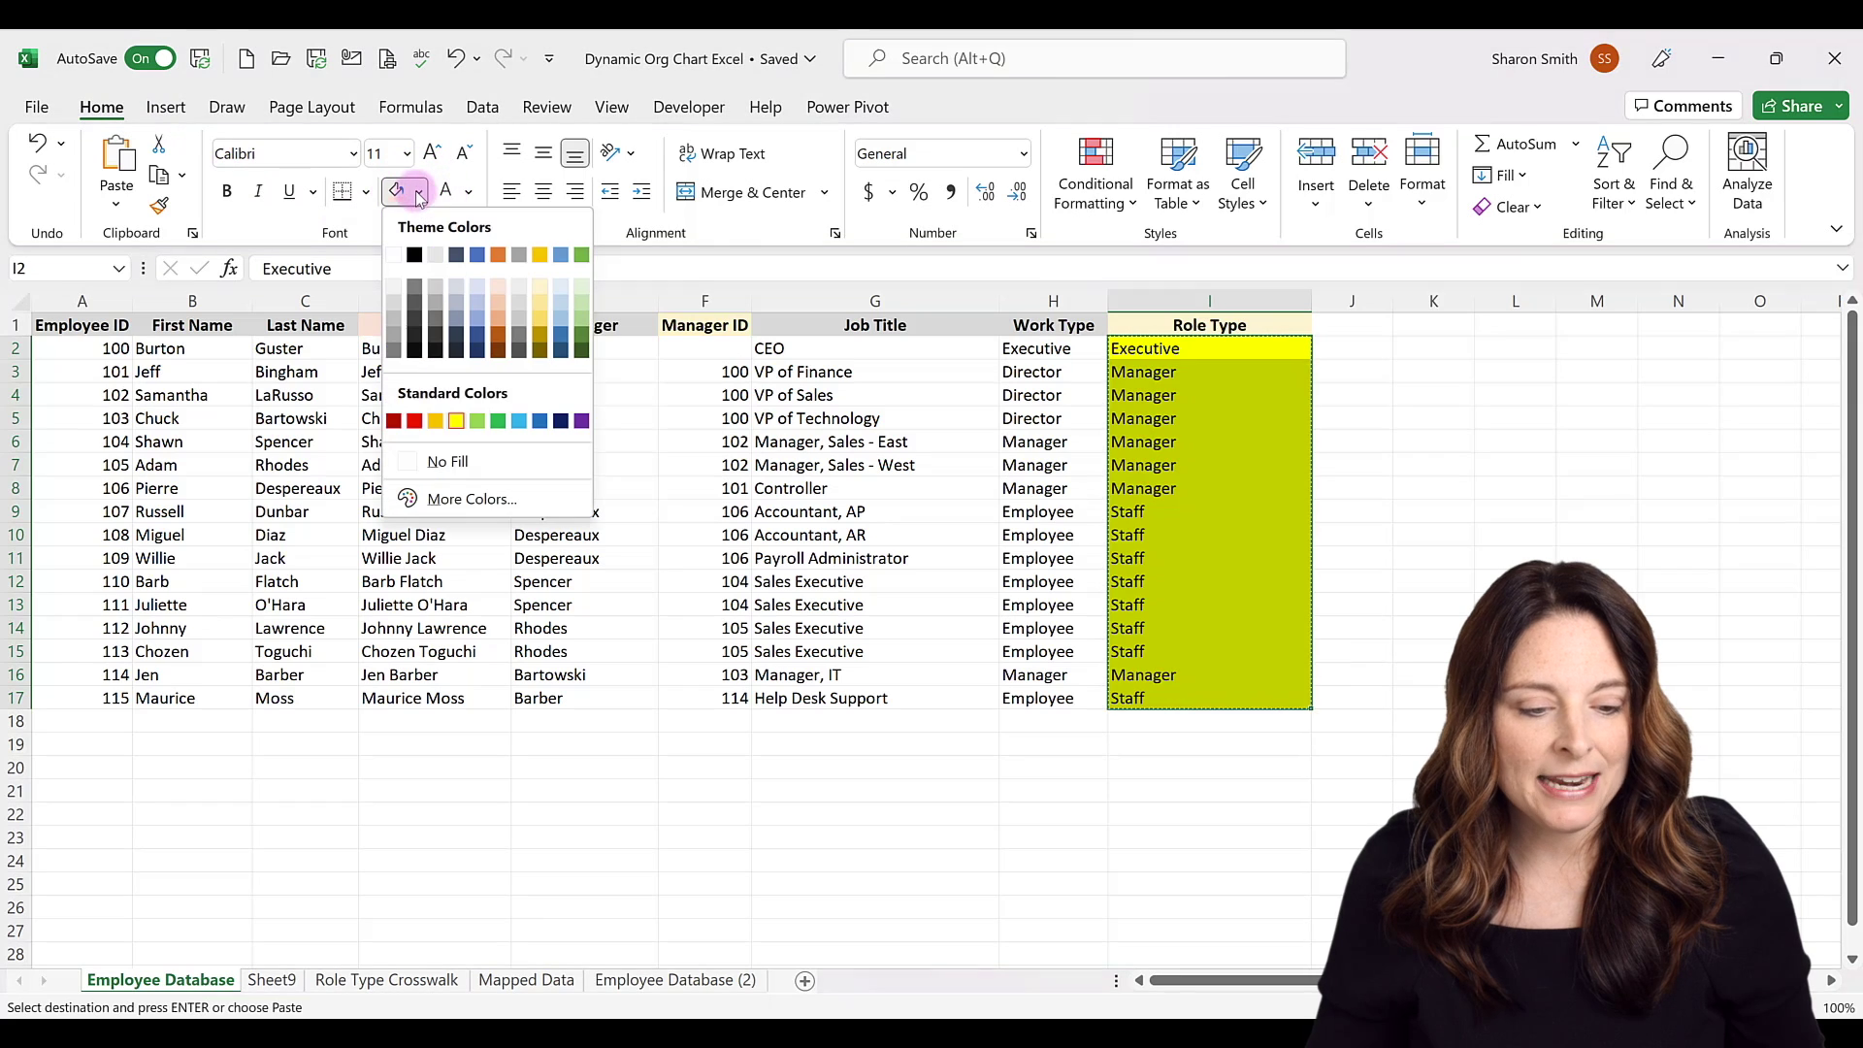
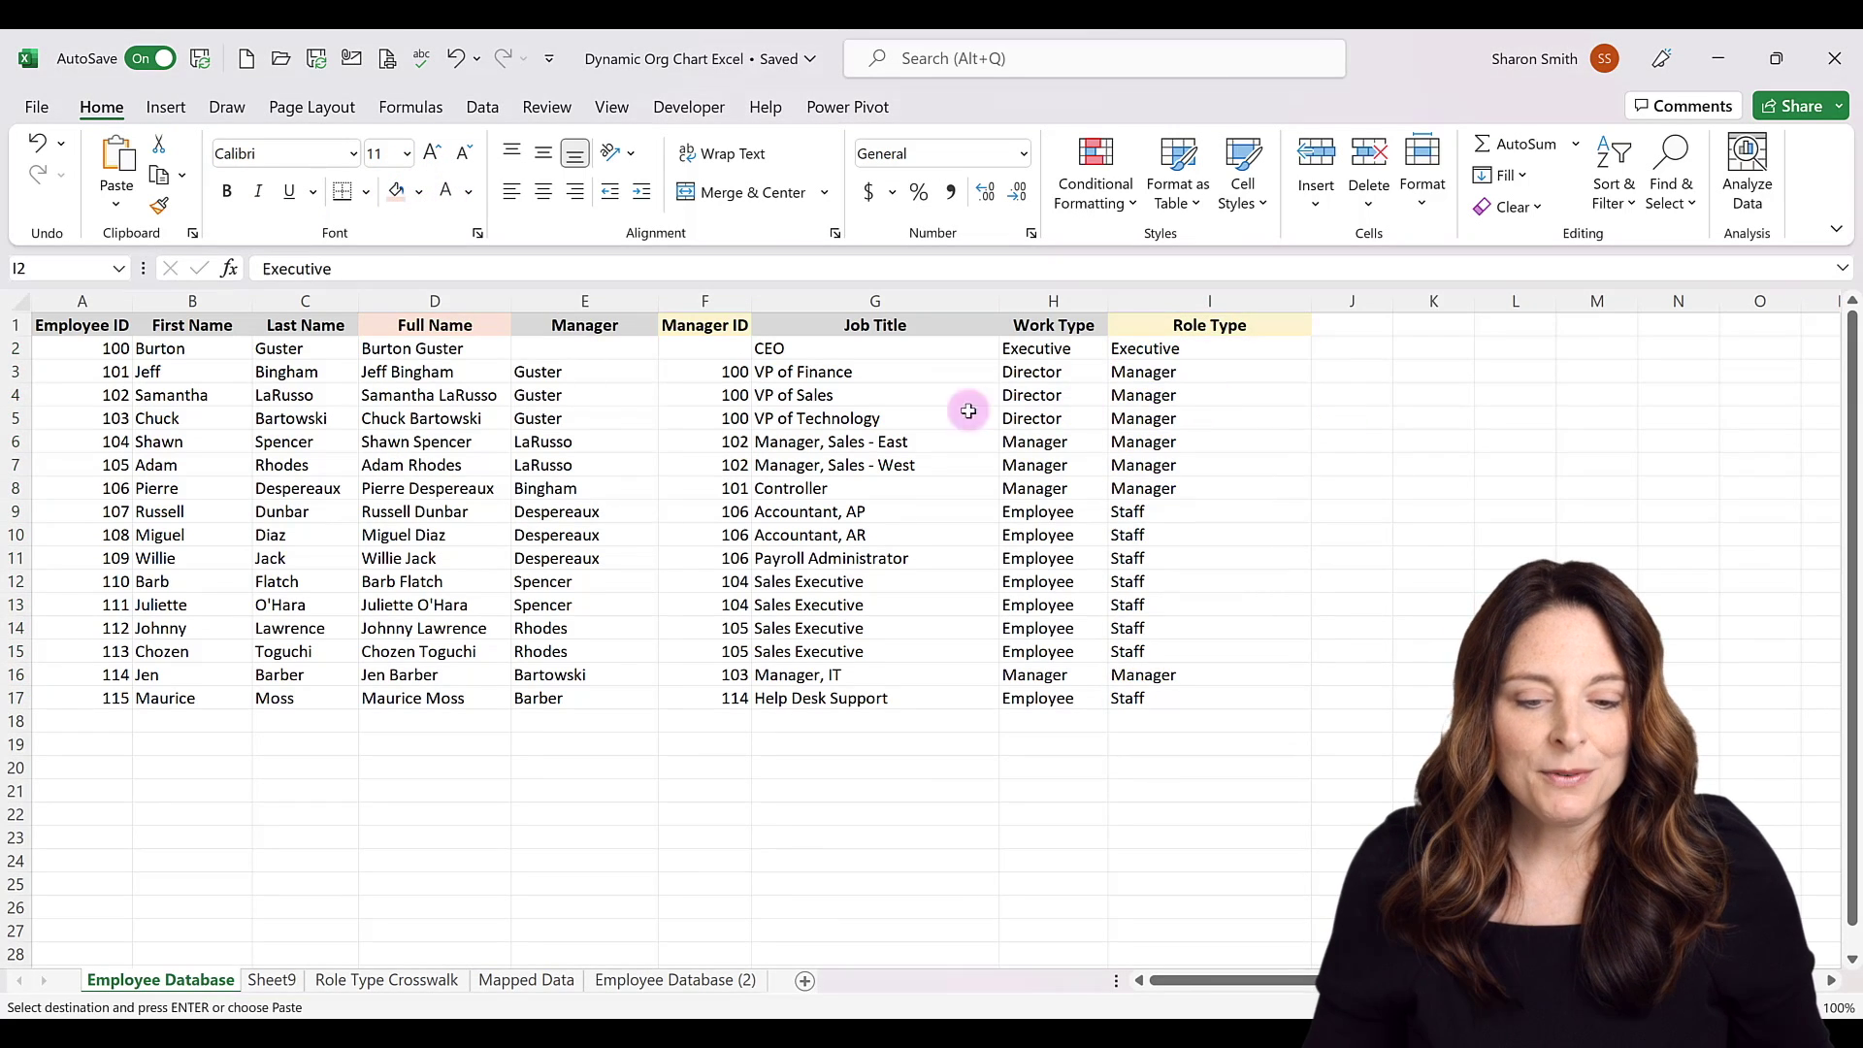
{"action": "key", "text": "Escape"}
- Copy Employee IDs 100–115 from Employee Database column A into Mapped Data cell A2
{"action": "left_click", "coordinate": [653, 420]}
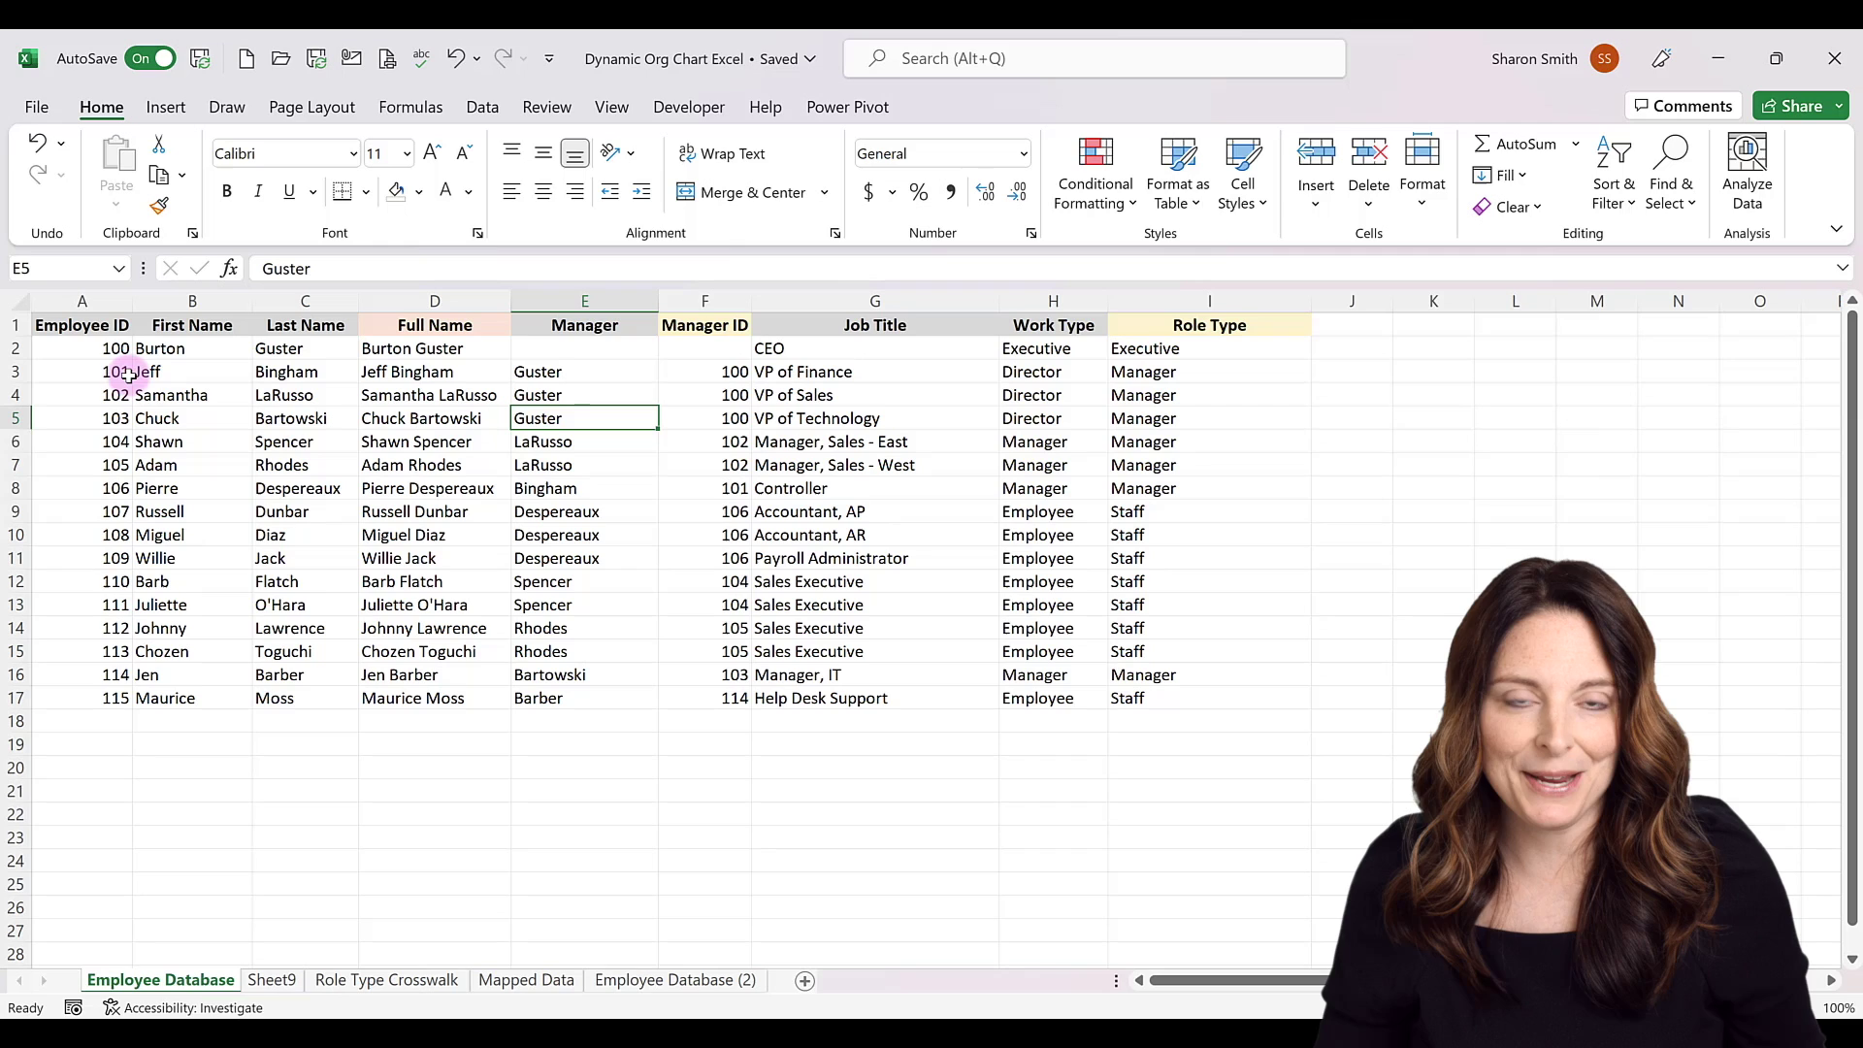
{"action": "left_click_drag", "start_coordinate": [109, 348], "coordinate": [101, 692]}
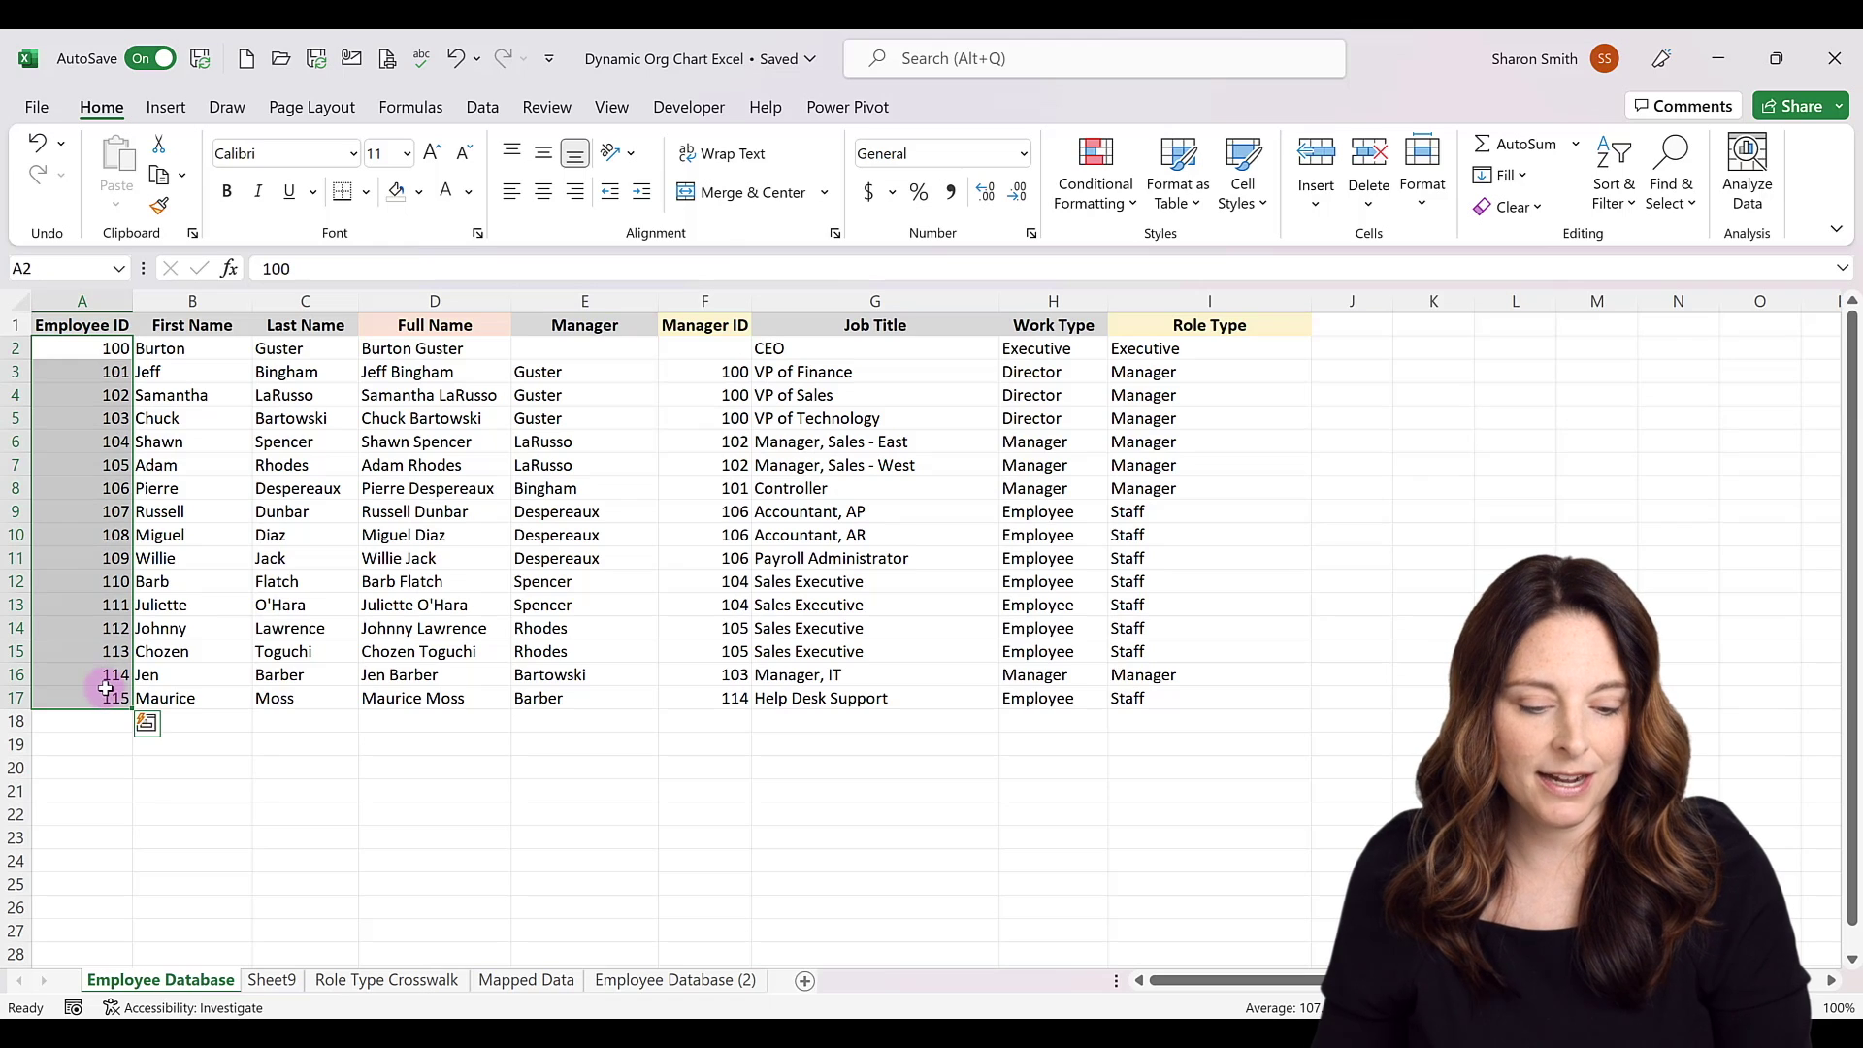
{"action": "key", "text": "ctrl+c"}
{"action": "left_click", "coordinate": [527, 980]}
{"action": "left_click", "coordinate": [71, 346]}
{"action": "key", "text": "ctrl+v"}
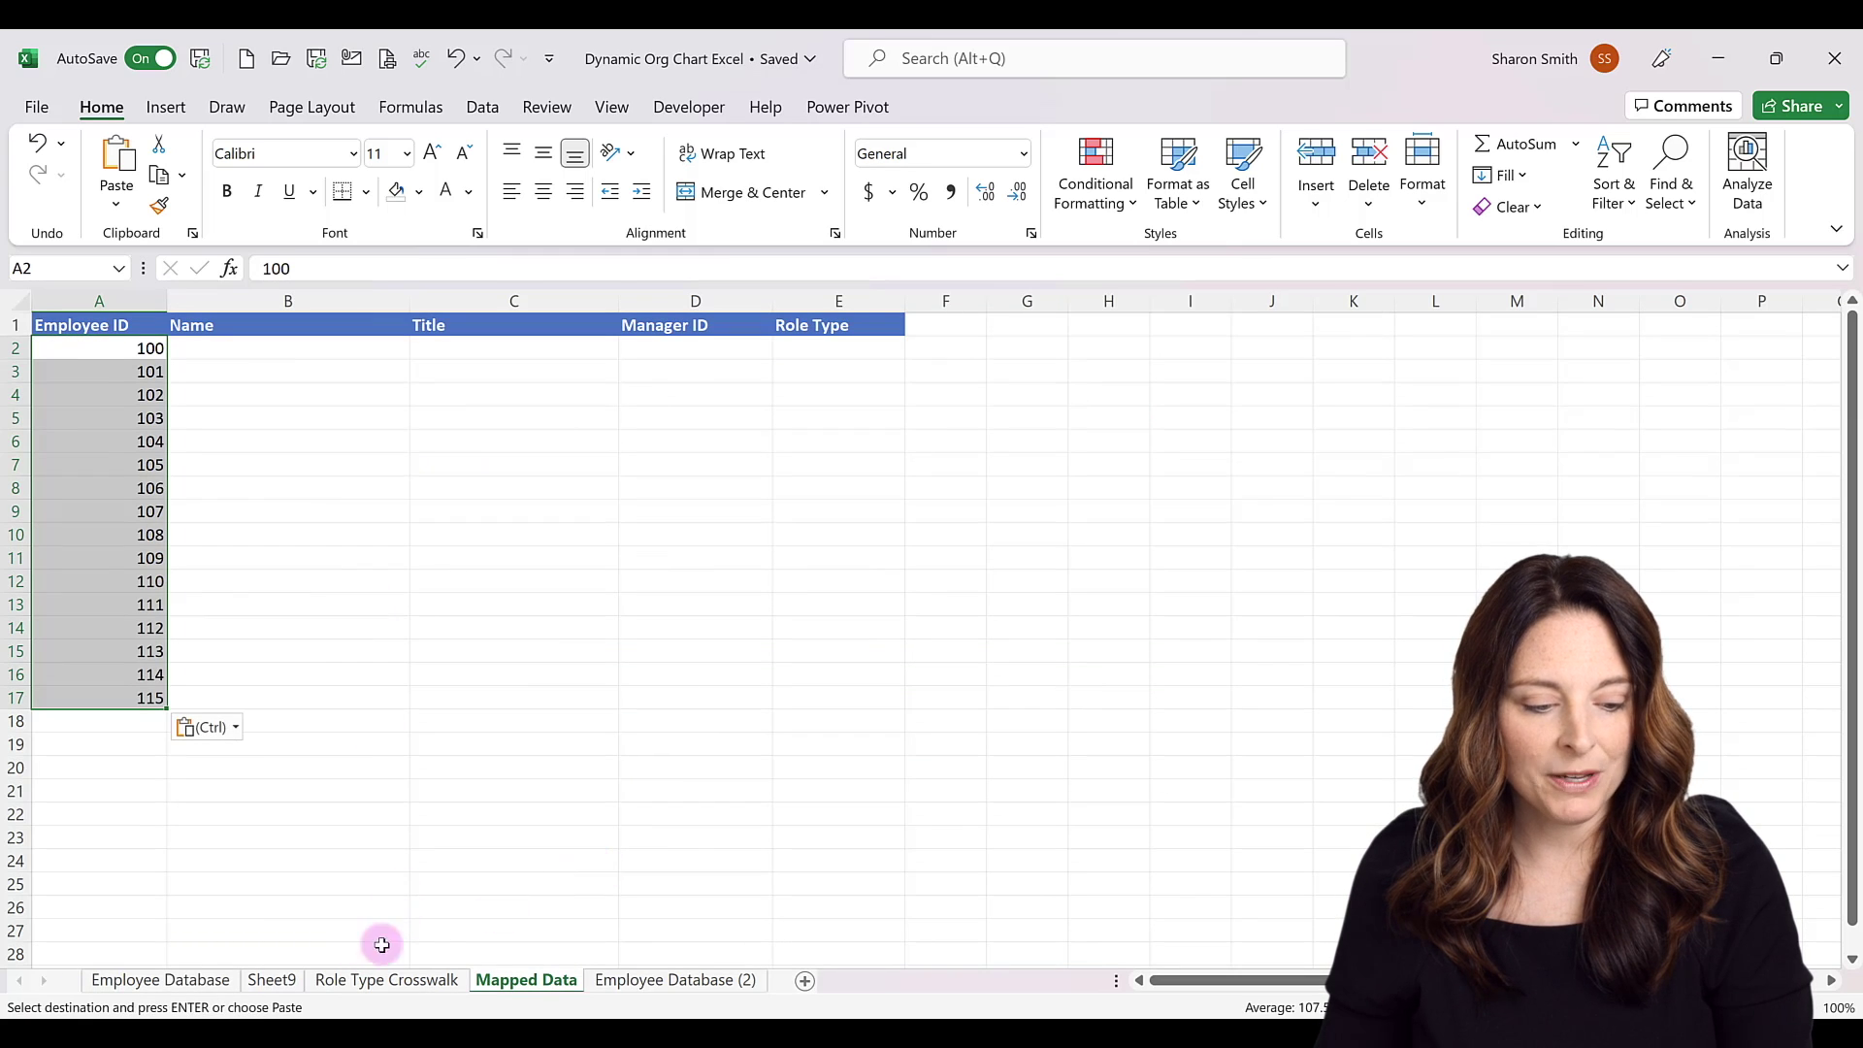
{"action": "left_click", "coordinate": [199, 981]}
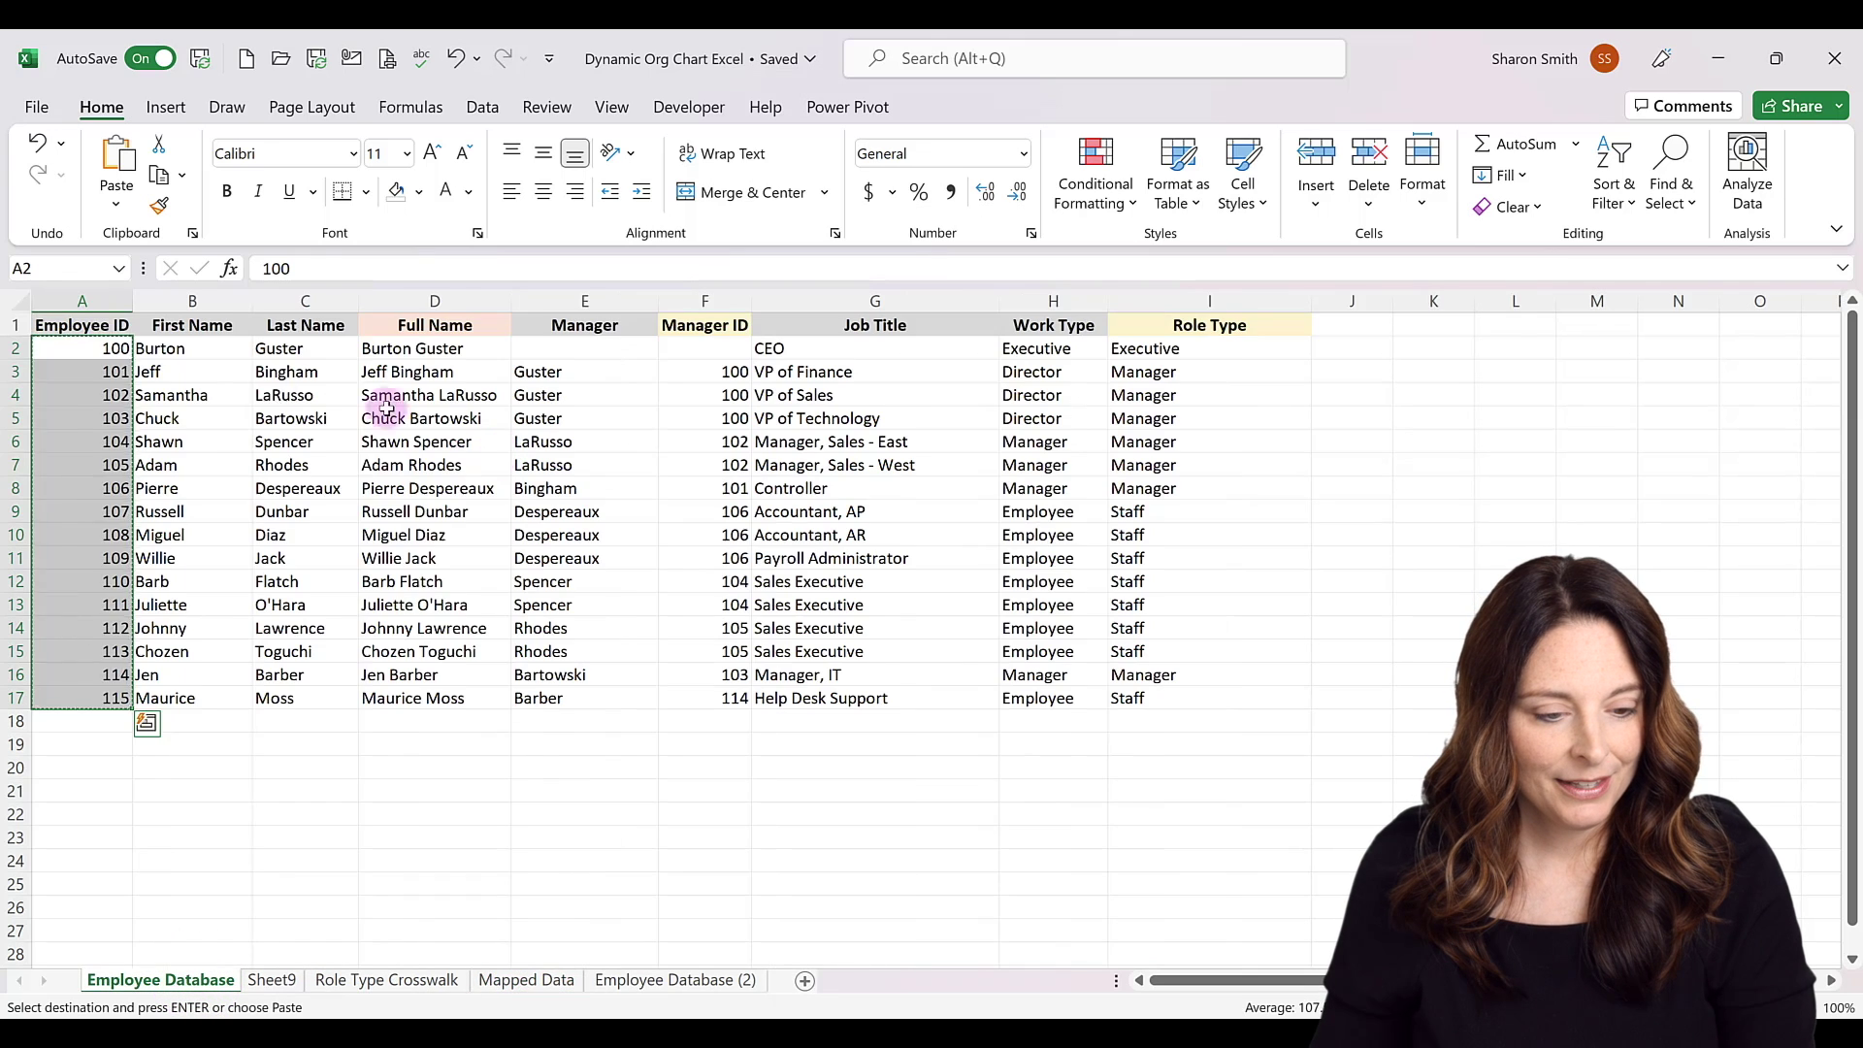
- Paste the job titles from column G into the Mapped Data Title column
{"action": "left_click", "coordinate": [679, 980]}
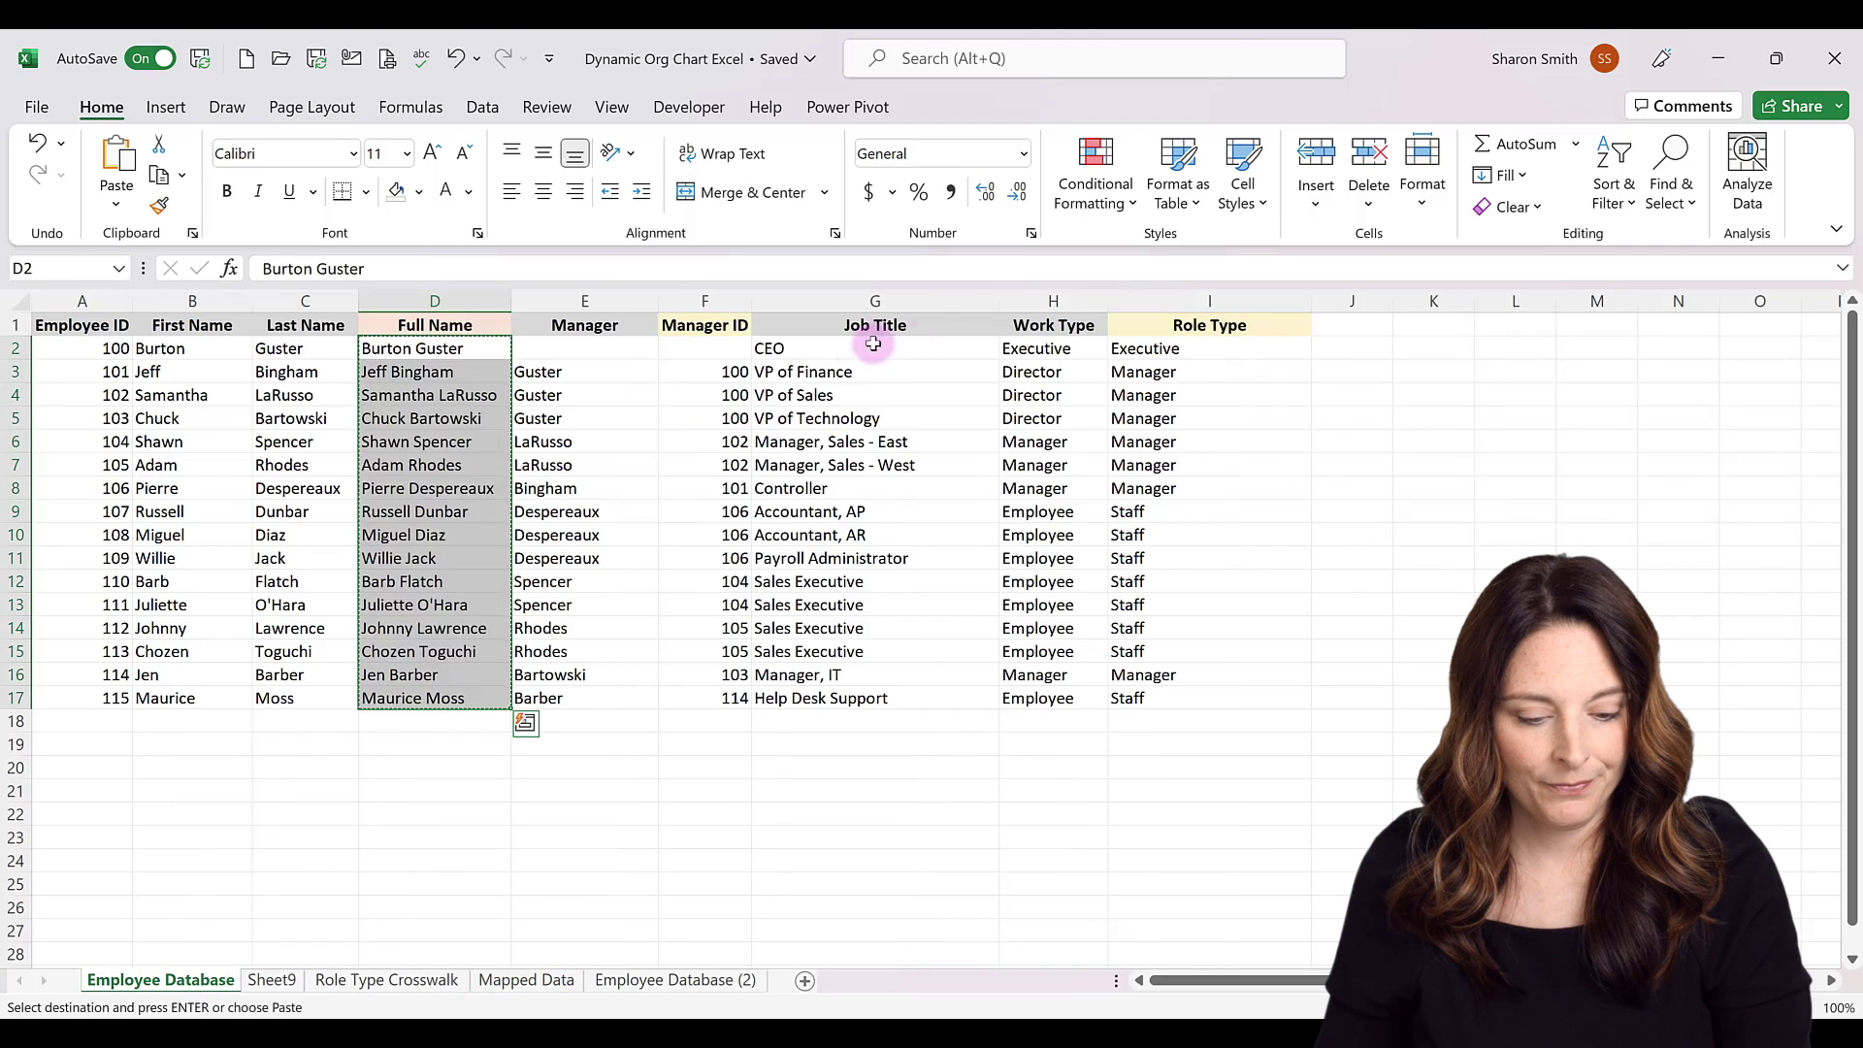
{"action": "left_click_drag", "start_coordinate": [873, 348], "coordinate": [895, 698]}
{"action": "key", "text": "ctrl+c"}
{"action": "left_click", "coordinate": [526, 980]}
{"action": "key", "text": "ctrl+v"}
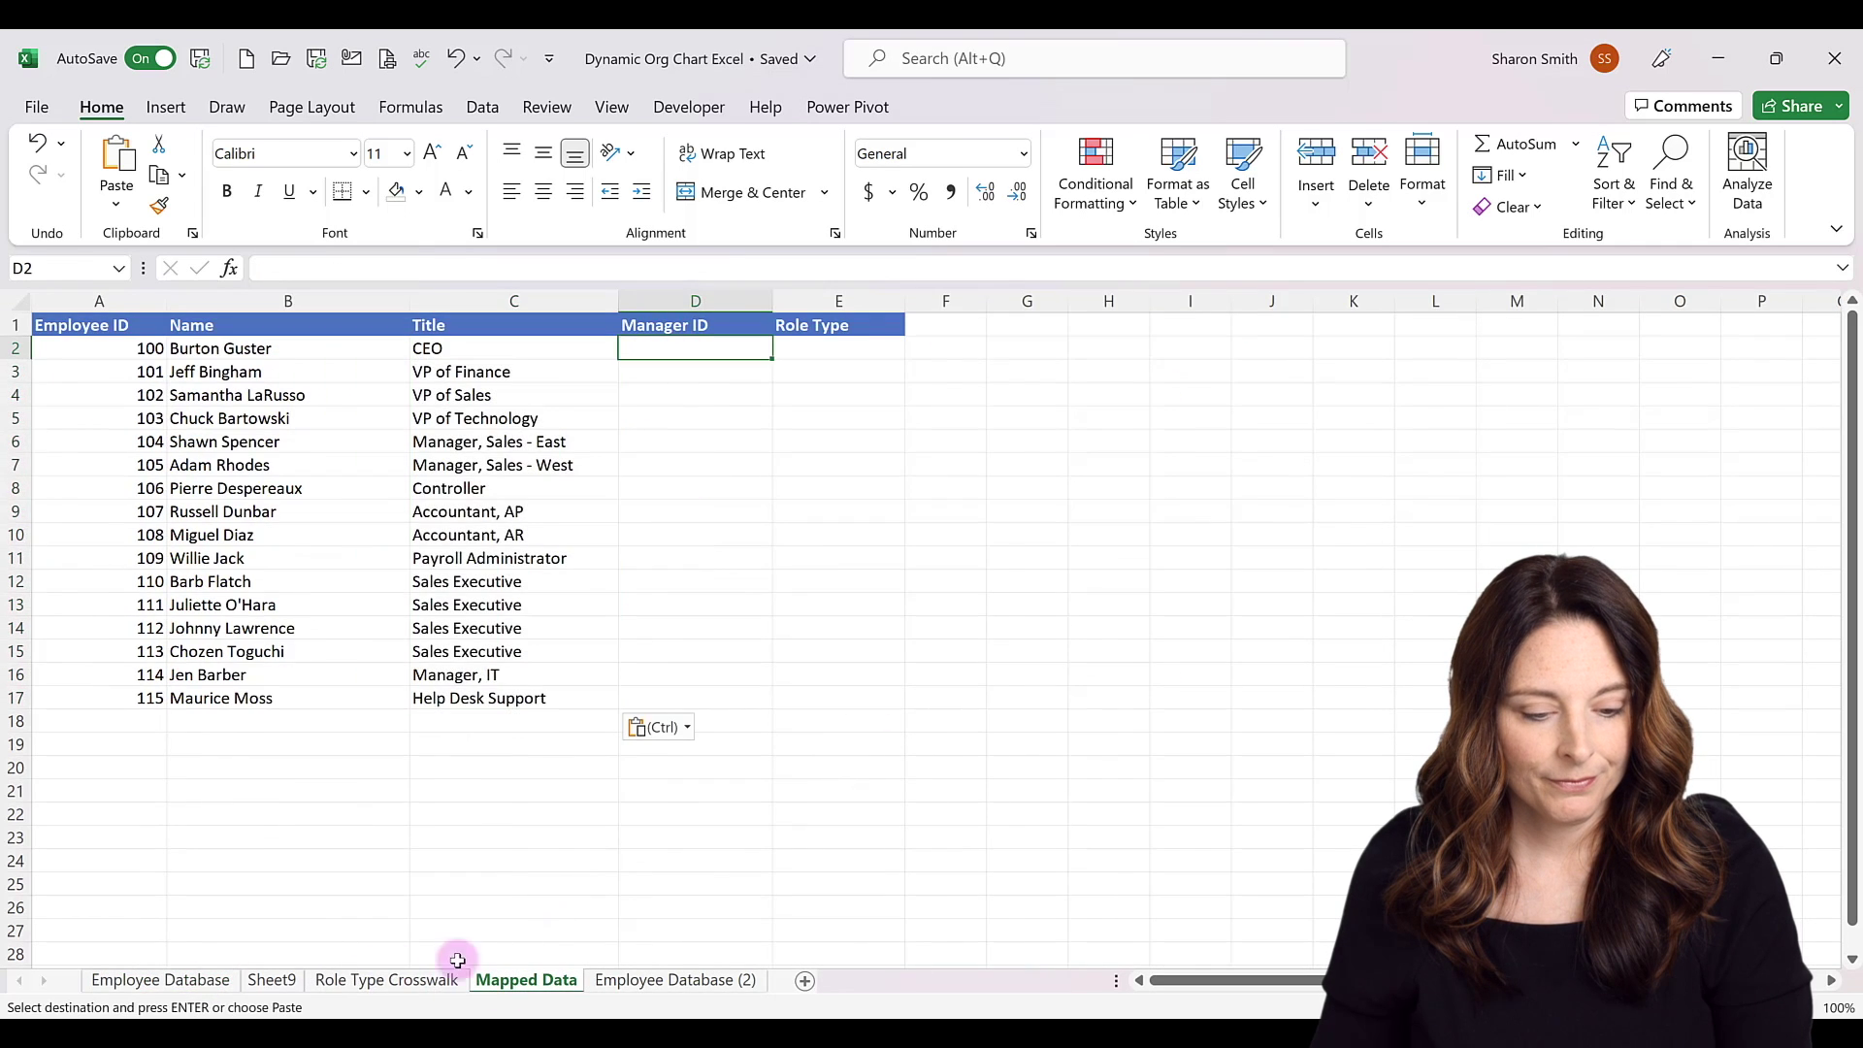
- Paste the Manager IDs from column F into Mapped Data column D
{"action": "left_click", "coordinate": [161, 979]}
{"action": "left_click_drag", "start_coordinate": [705, 348], "coordinate": [708, 698]}
{"action": "key", "text": "ctrl+c"}
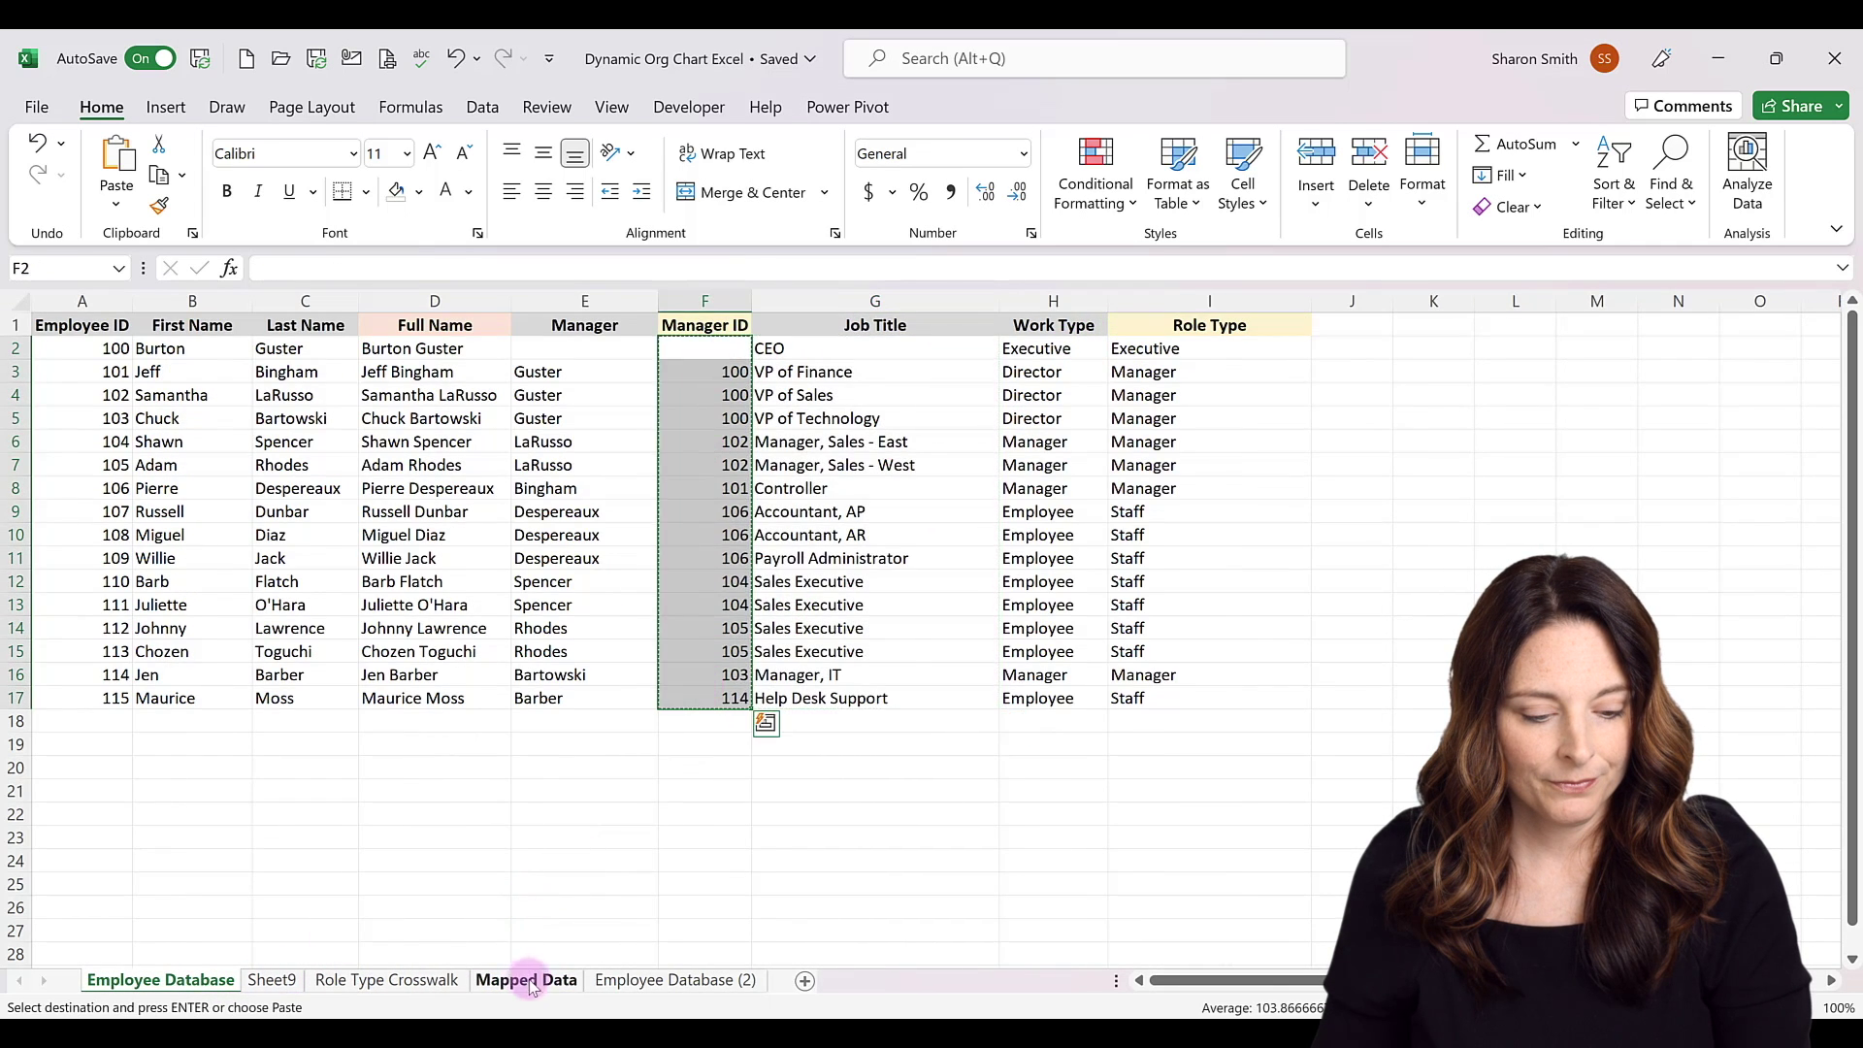
{"action": "left_click", "coordinate": [526, 980]}
{"action": "left_click", "coordinate": [669, 349]}
{"action": "key", "text": "ctrl+v"}
- Paste the Role Type values from column I into Mapped Data column E
{"action": "left_click", "coordinate": [160, 979]}
{"action": "left_click_drag", "start_coordinate": [1154, 351], "coordinate": [1180, 690]}
{"action": "key", "text": "ctrl+c"}
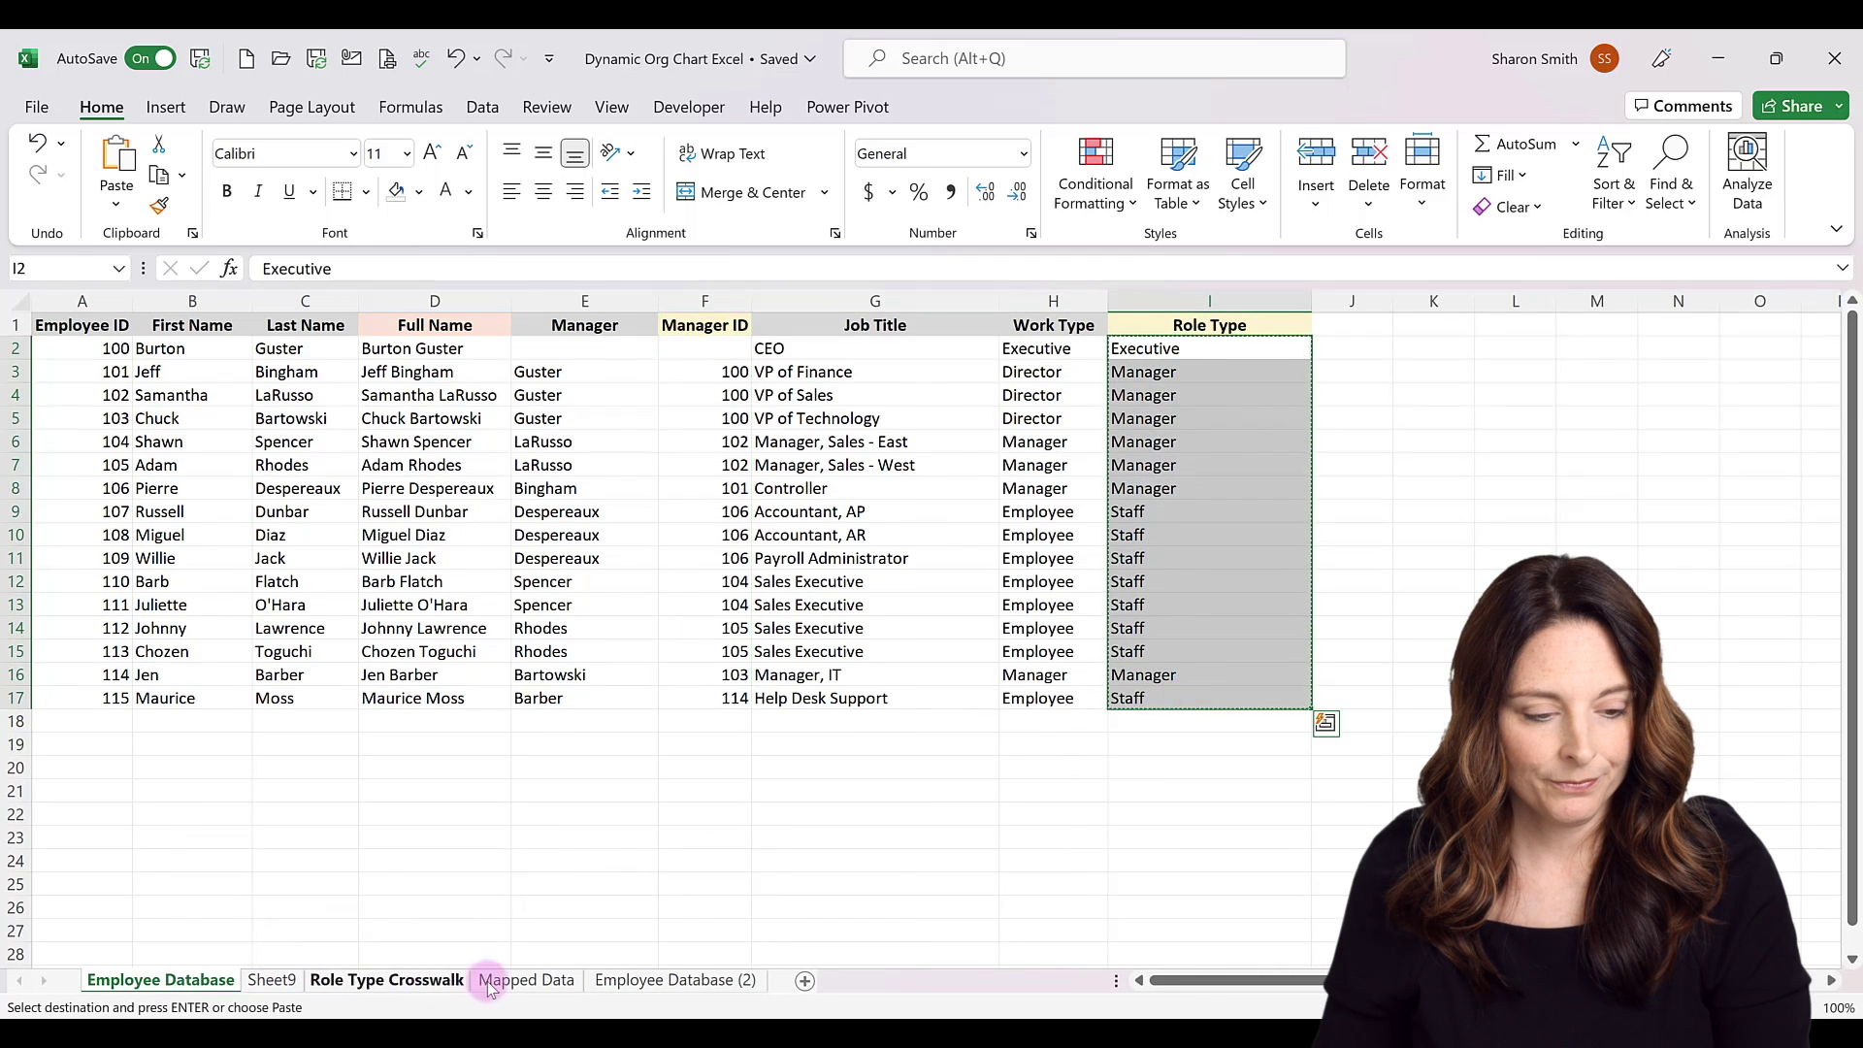
{"action": "left_click", "coordinate": [526, 980]}
{"action": "left_click", "coordinate": [839, 349]}
{"action": "key", "text": "ctrl+v"}
{"action": "left_click", "coordinate": [102, 325]}
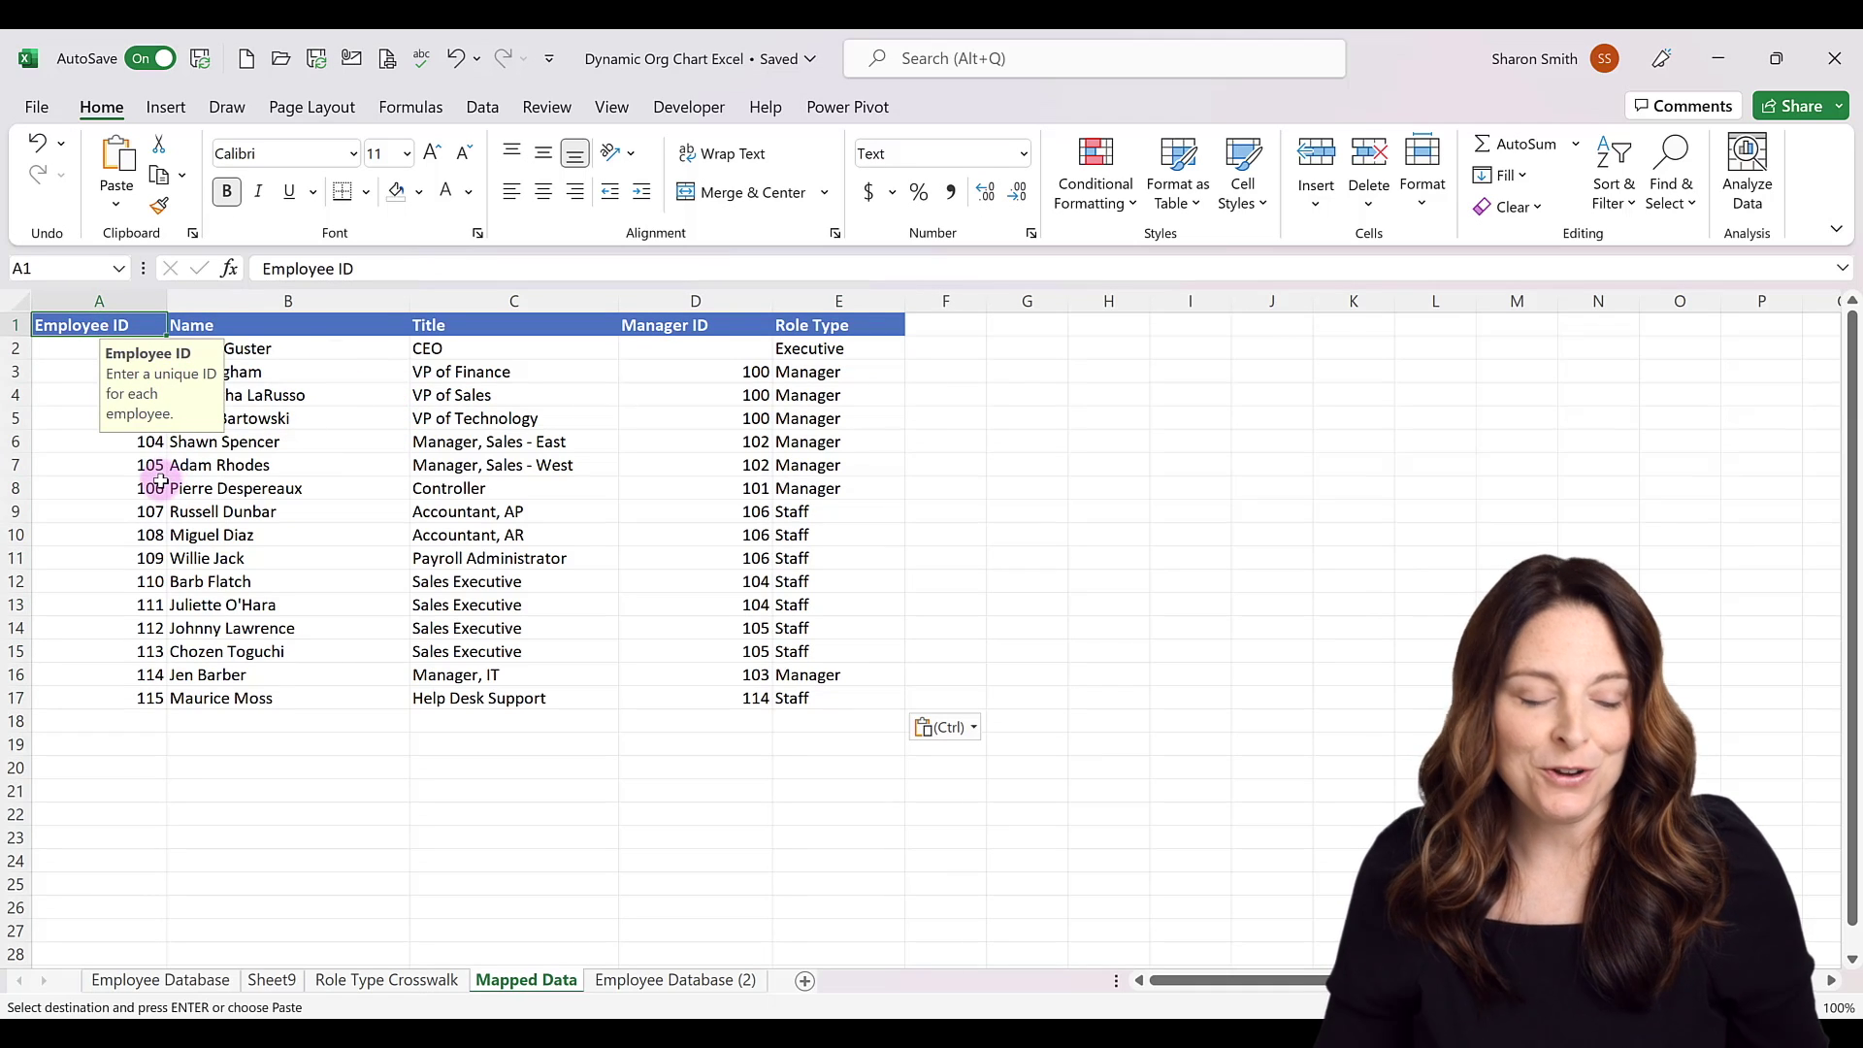
{"action": "left_click", "coordinate": [272, 980]}
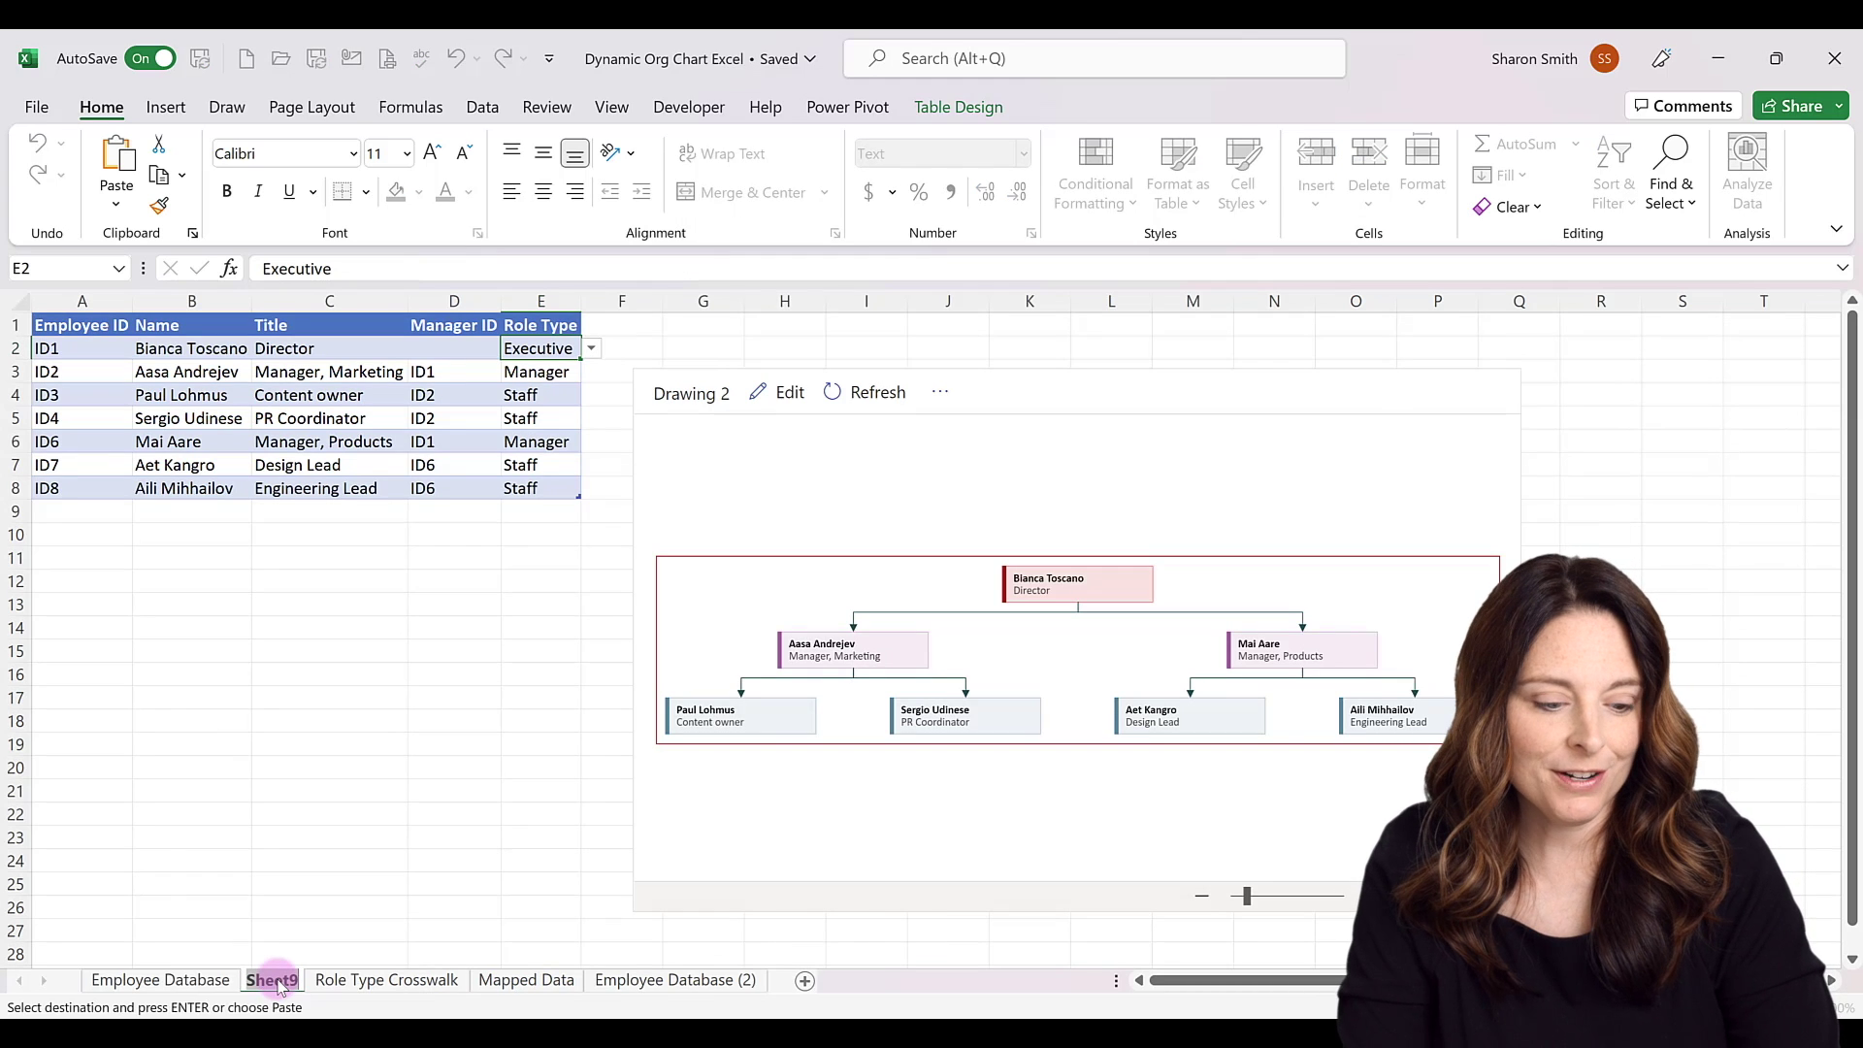
- Rename Sheet9 to 'Org Chart' and copy Mapped Data rows A2:E17 for pasting at A9
{"action": "type", "text": "Org"}
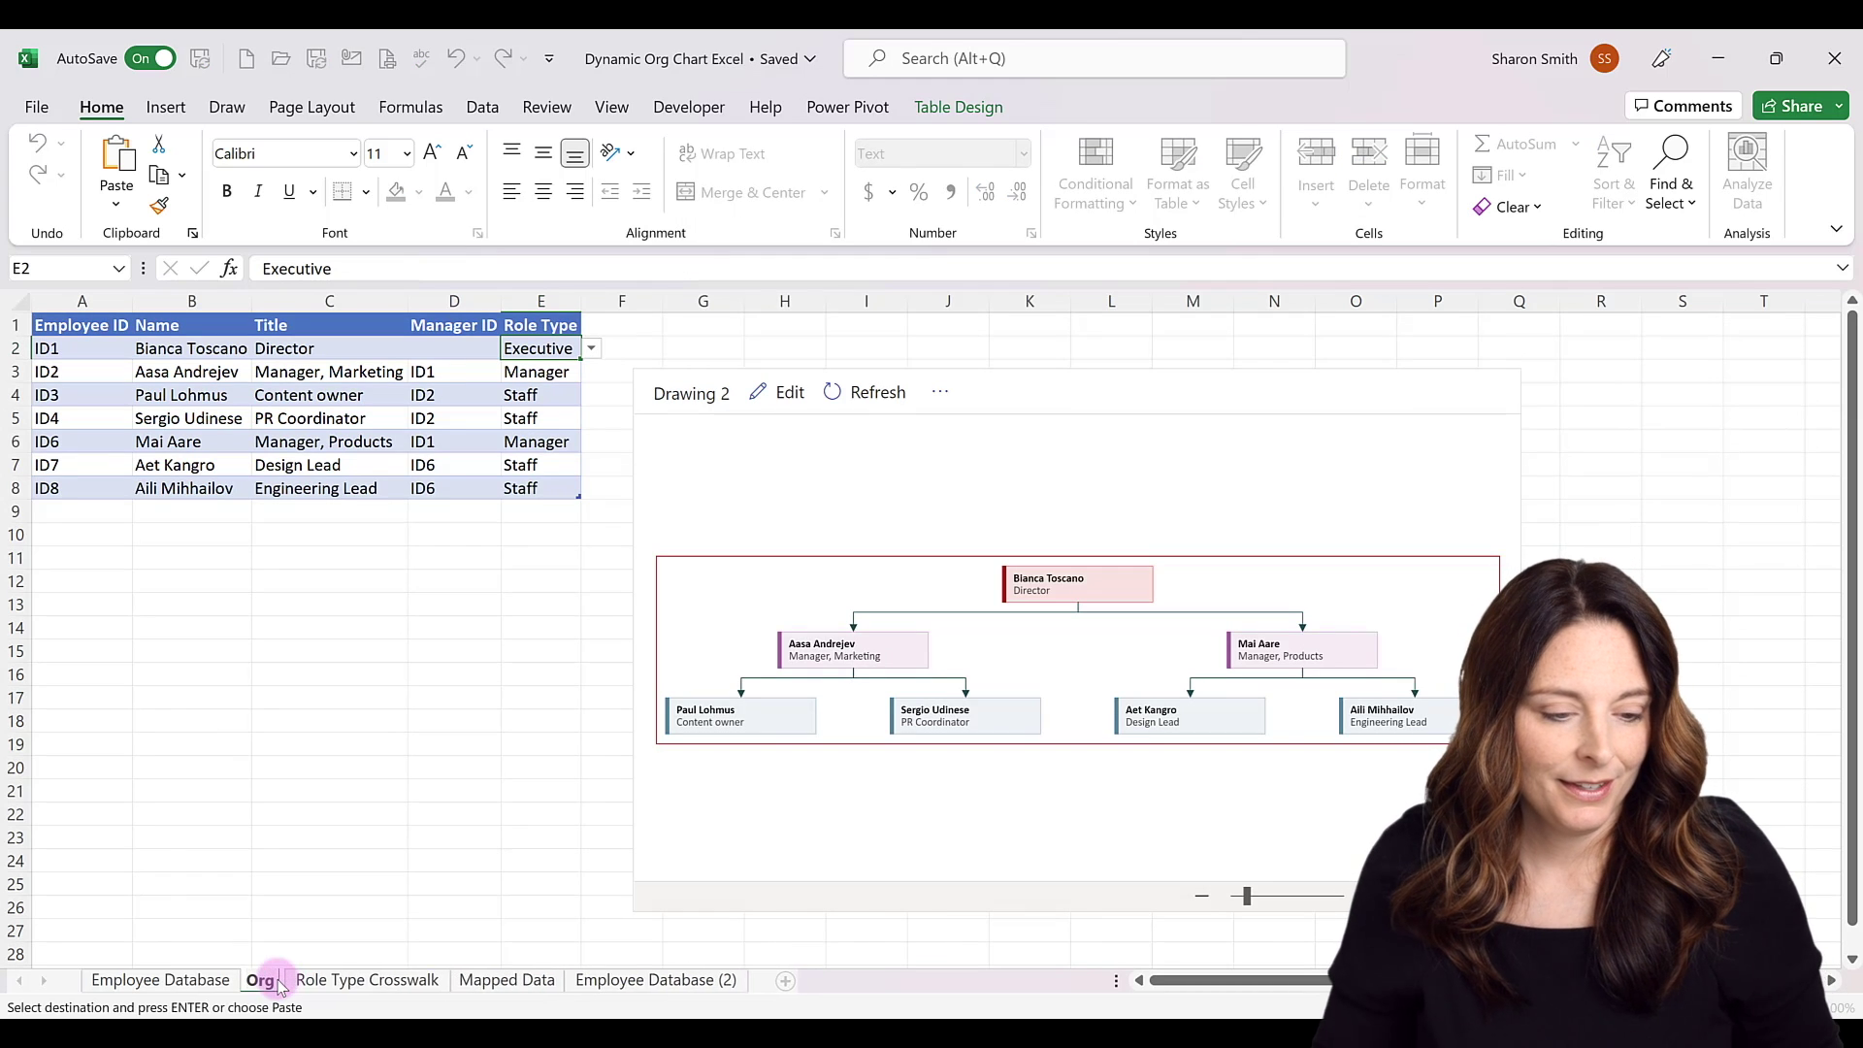
{"action": "type", "text": " Chart"}
{"action": "key", "text": "Return"}
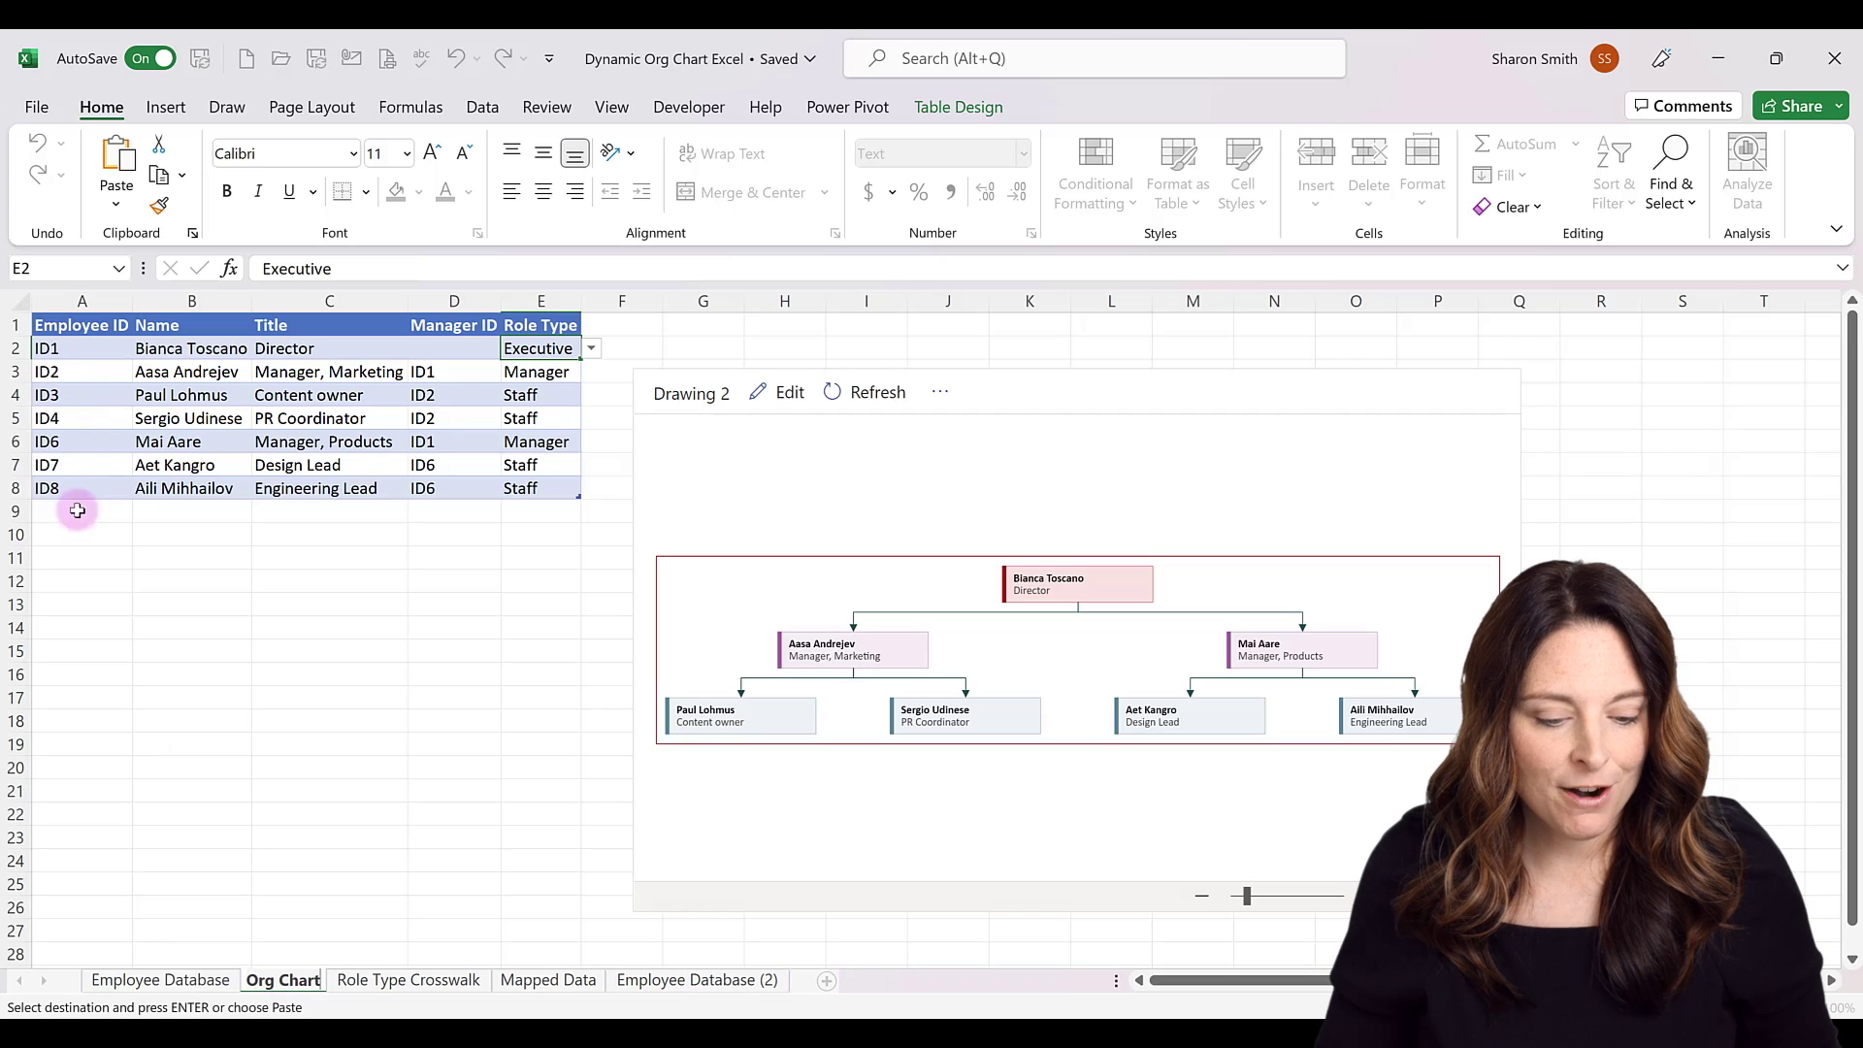
{"action": "left_click", "coordinate": [548, 980]}
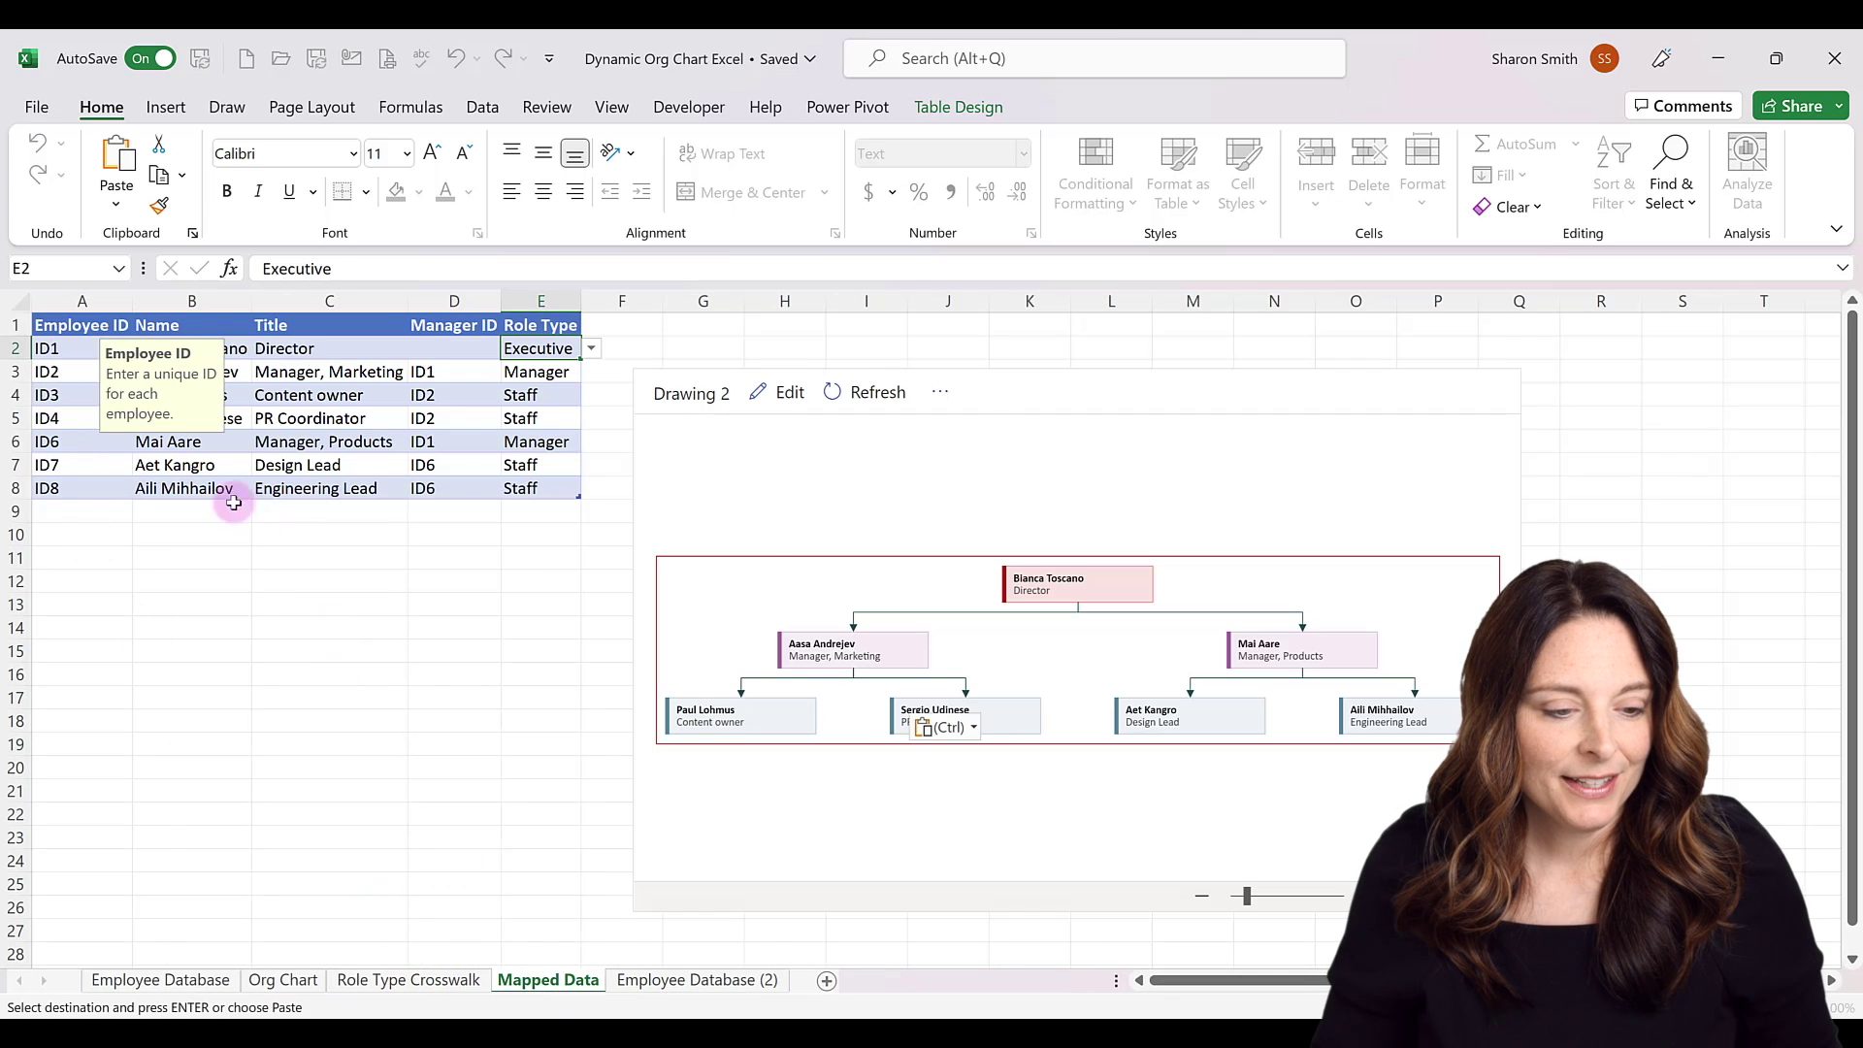
{"action": "left_click_drag", "start_coordinate": [68, 349], "coordinate": [852, 698]}
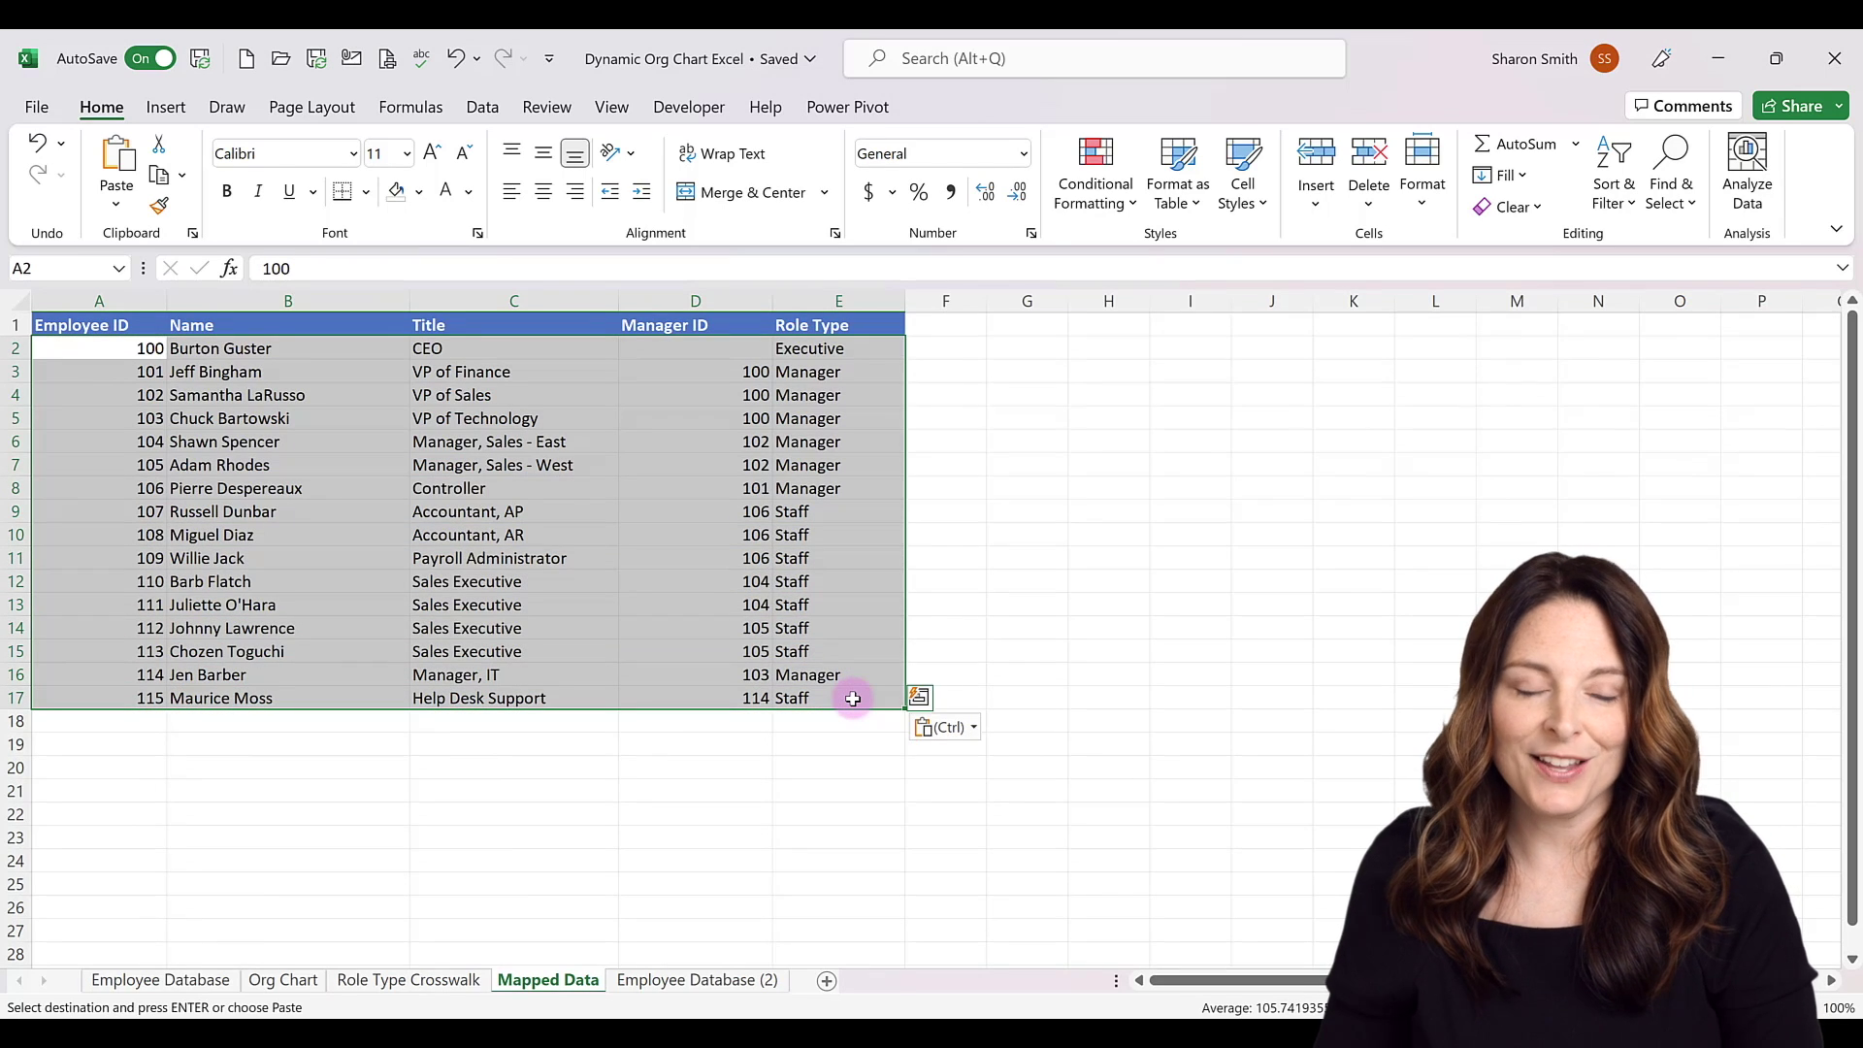
{"action": "key", "text": "ctrl+c"}
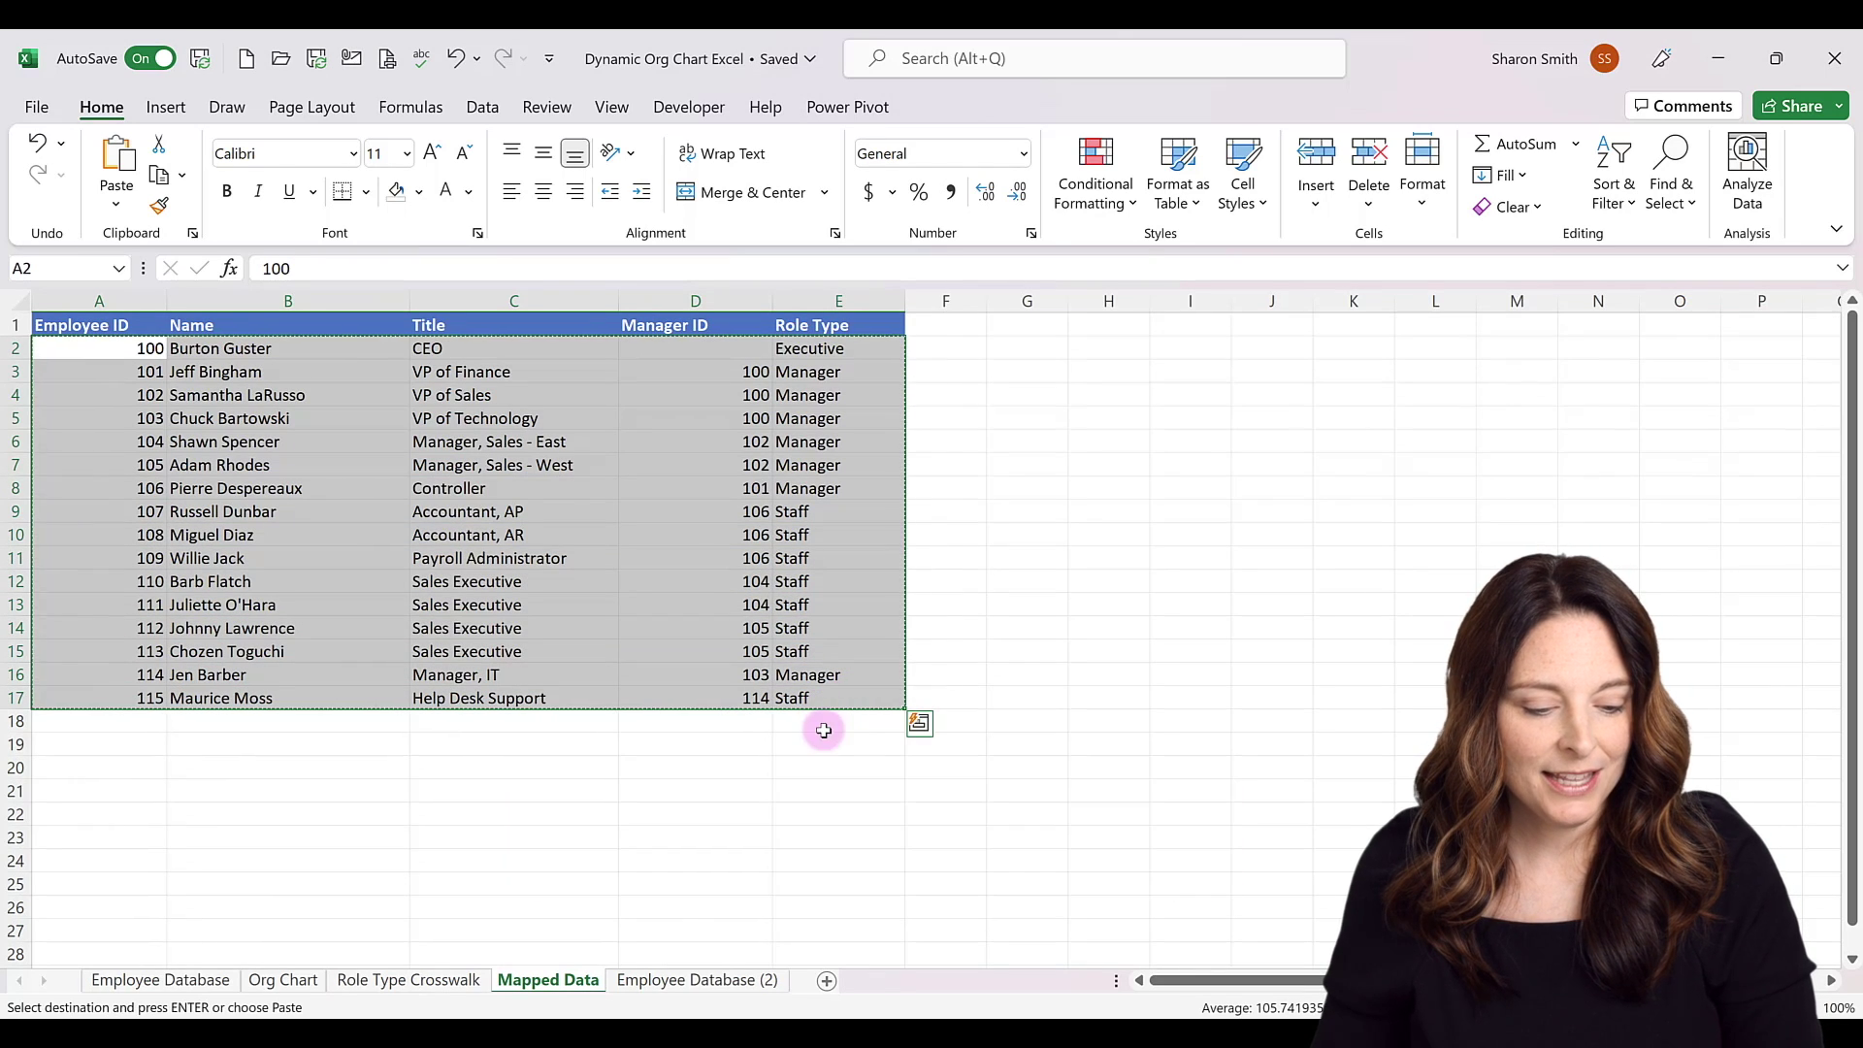
{"action": "left_click", "coordinate": [284, 980]}
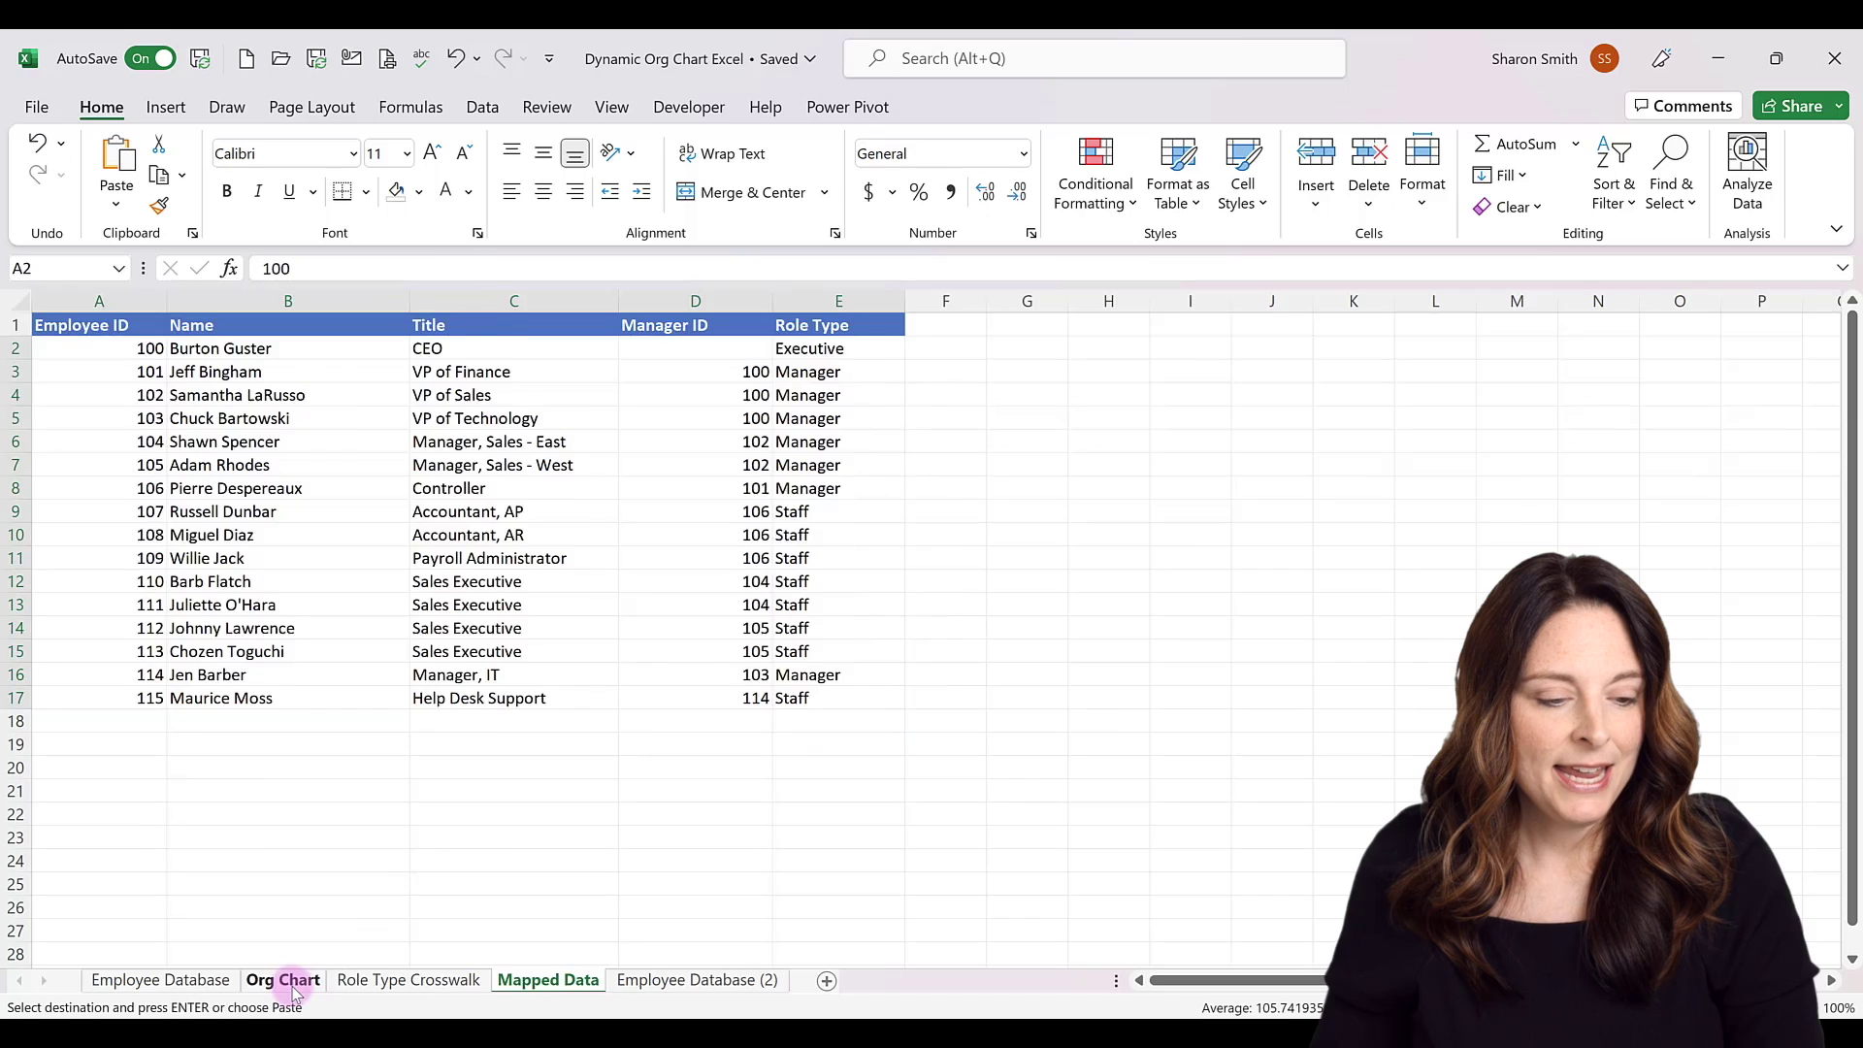
{"action": "left_click", "coordinate": [66, 509]}
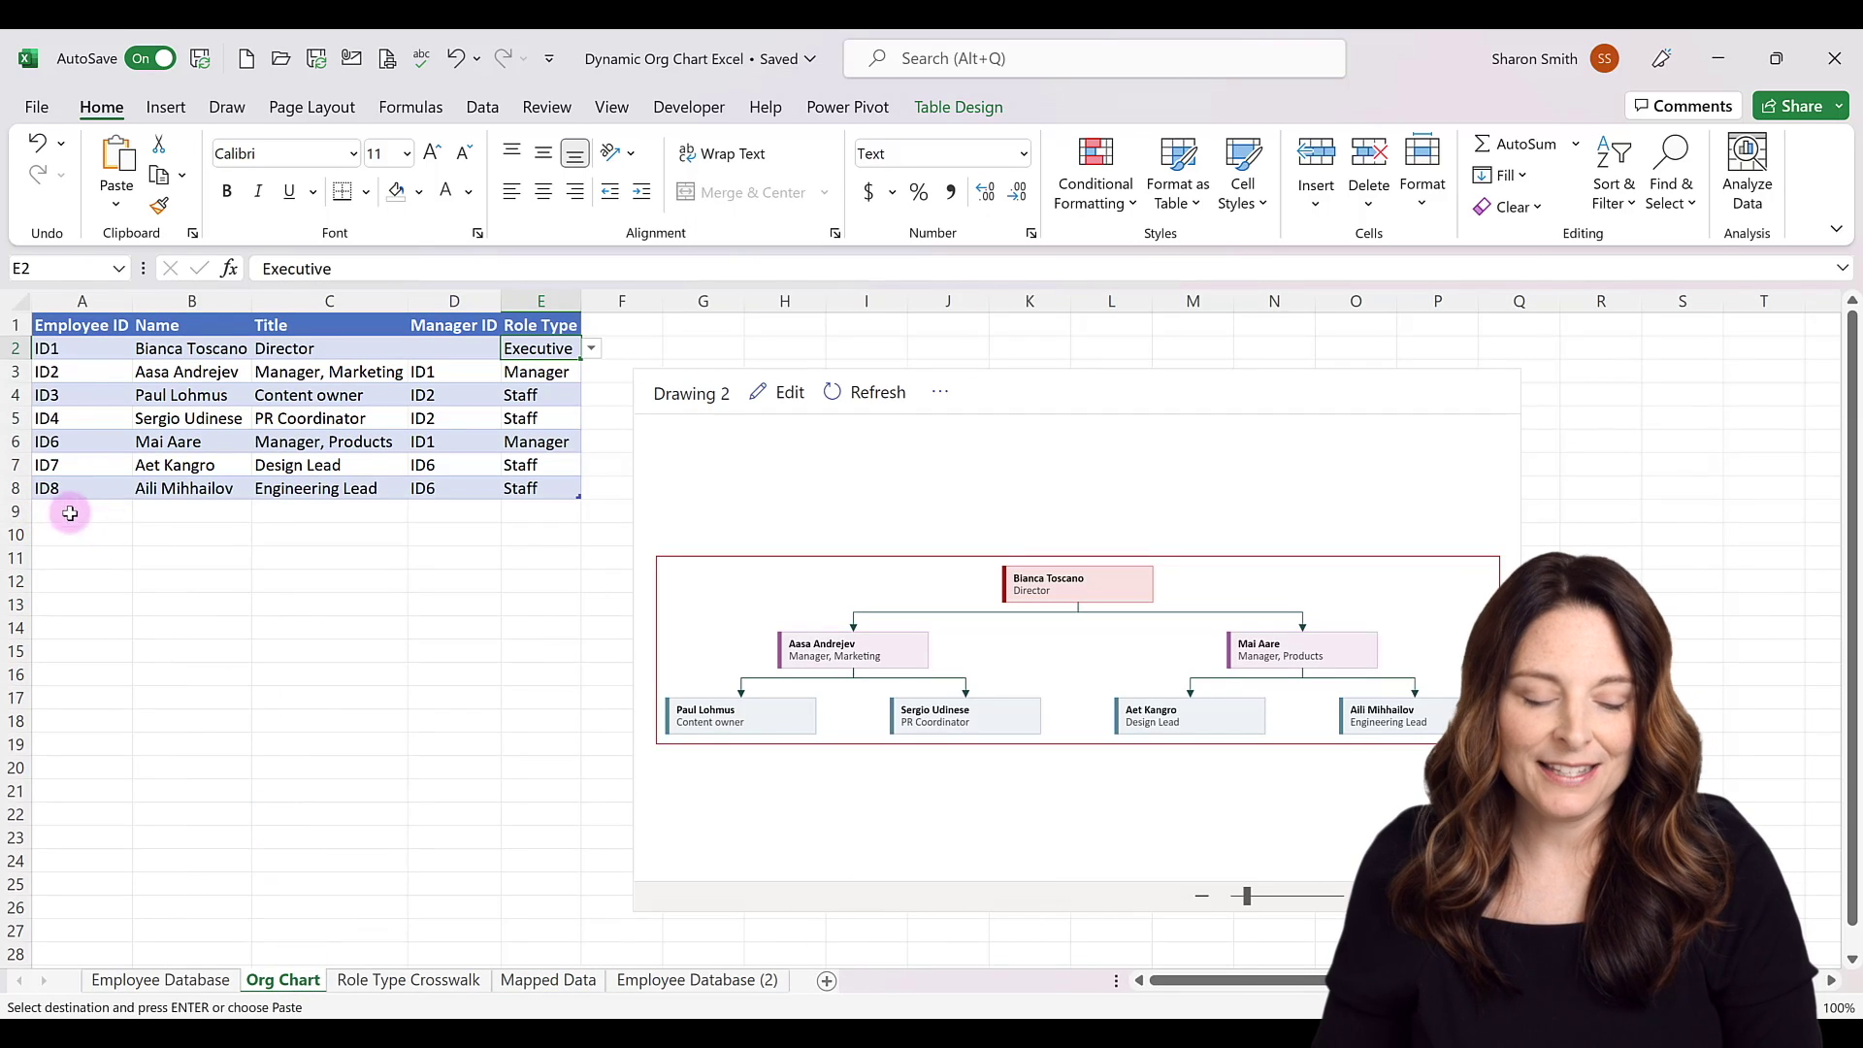
- Paste the 16 employee rows at A9 and delete sample rows 2–8 from the Org Chart table
{"action": "key", "text": "ctrl+v"}
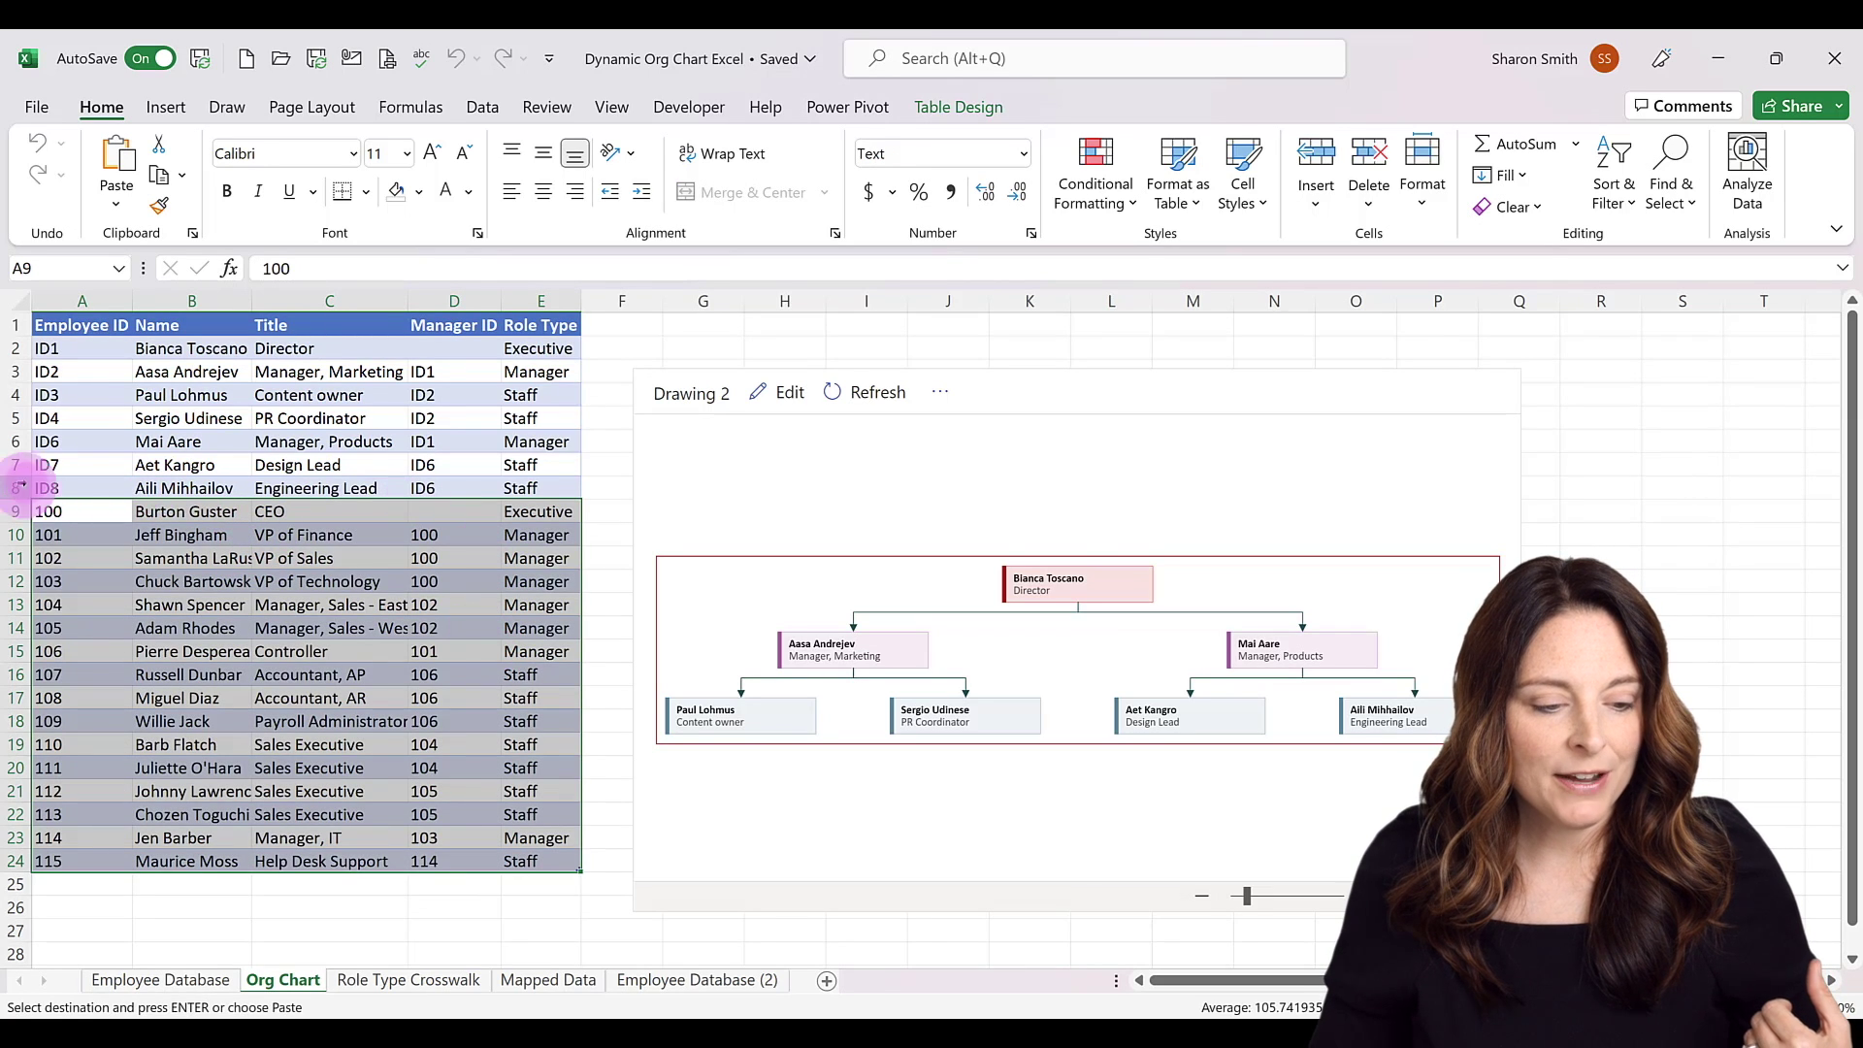
{"action": "left_click_drag", "start_coordinate": [16, 487], "coordinate": [5, 354]}
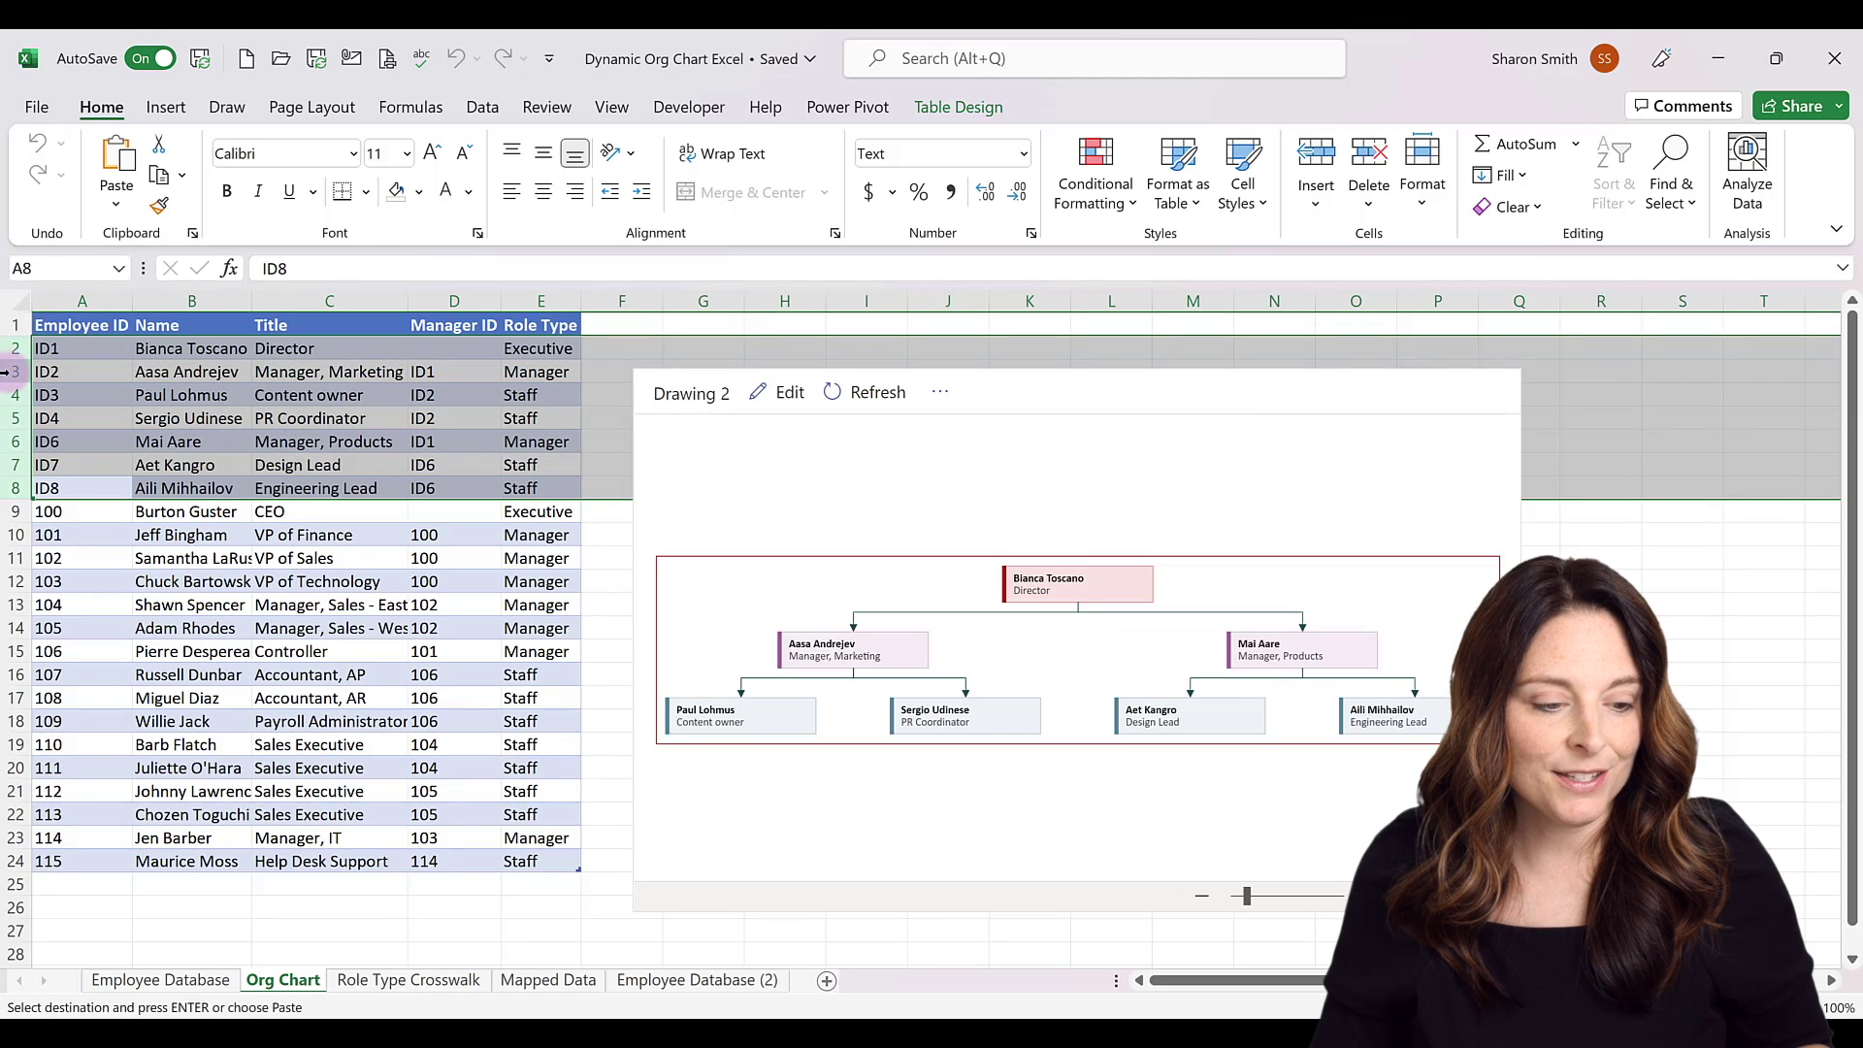
{"action": "right_click", "coordinate": [10, 388]}
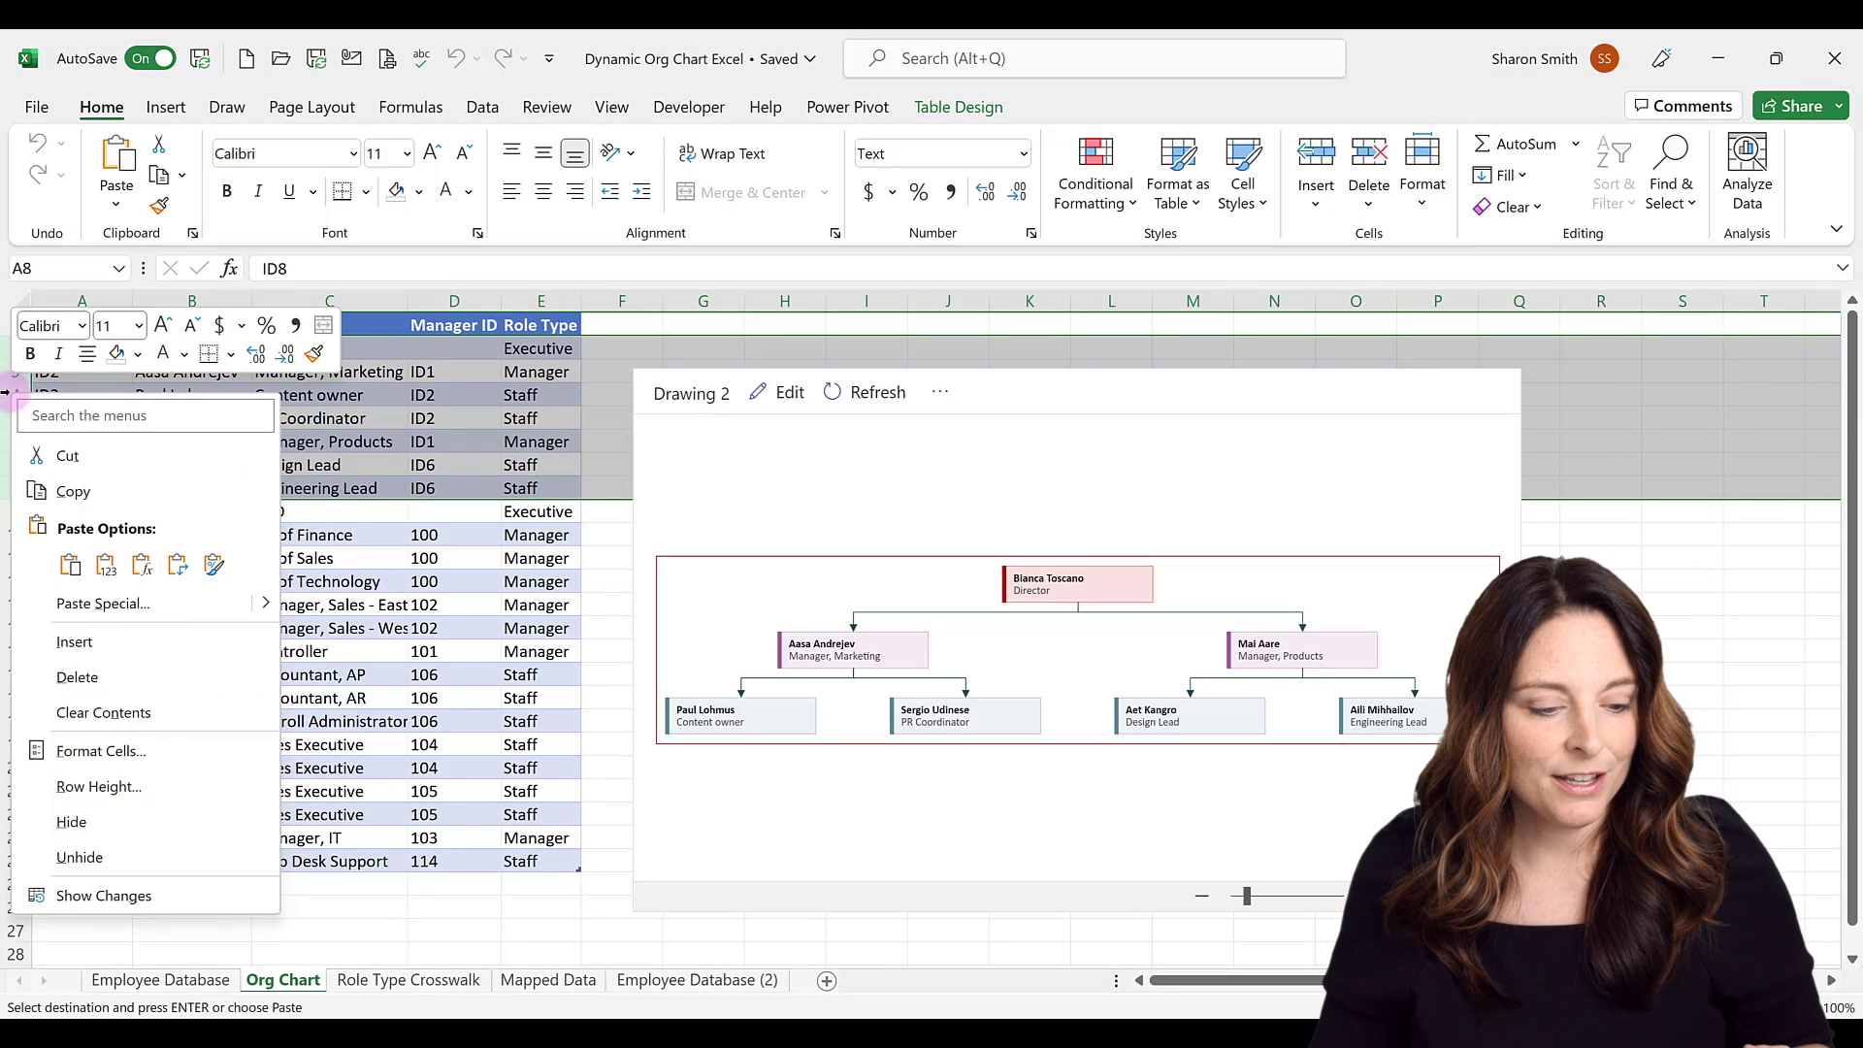
{"action": "left_click", "coordinate": [75, 641]}
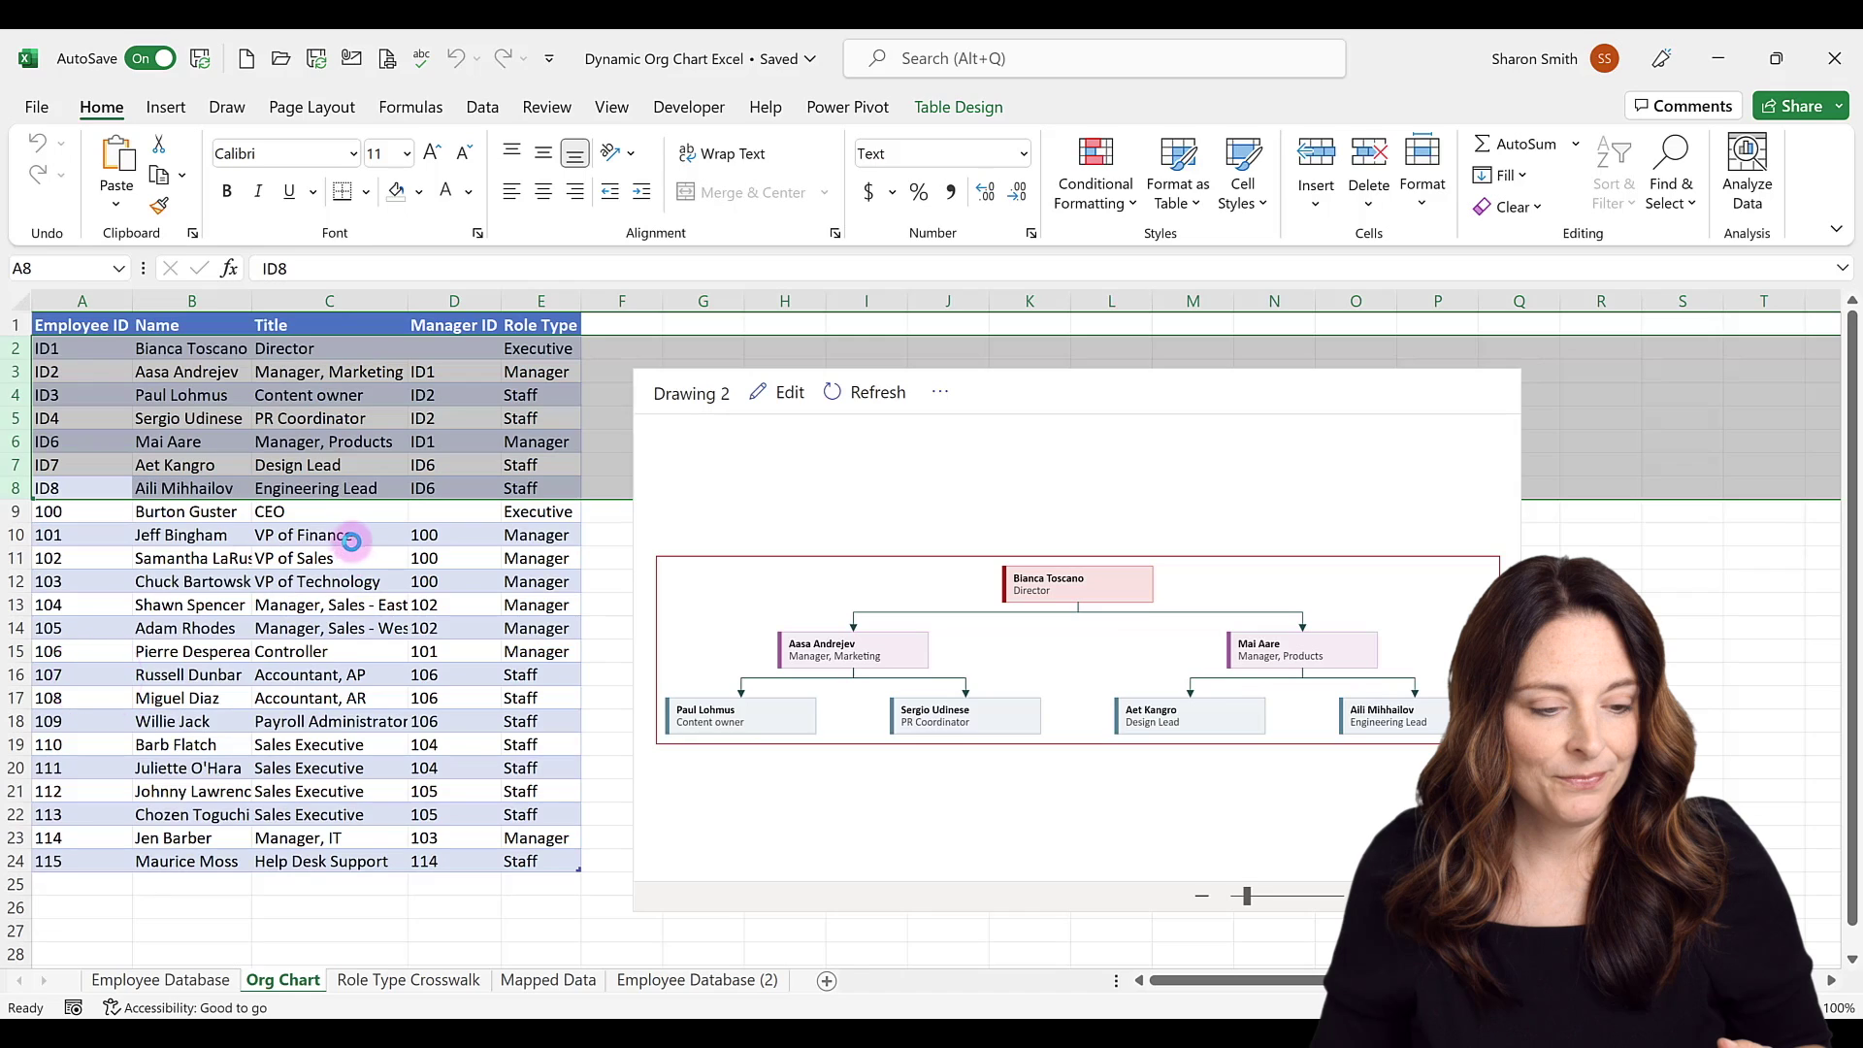
{"action": "left_click", "coordinate": [97, 325]}
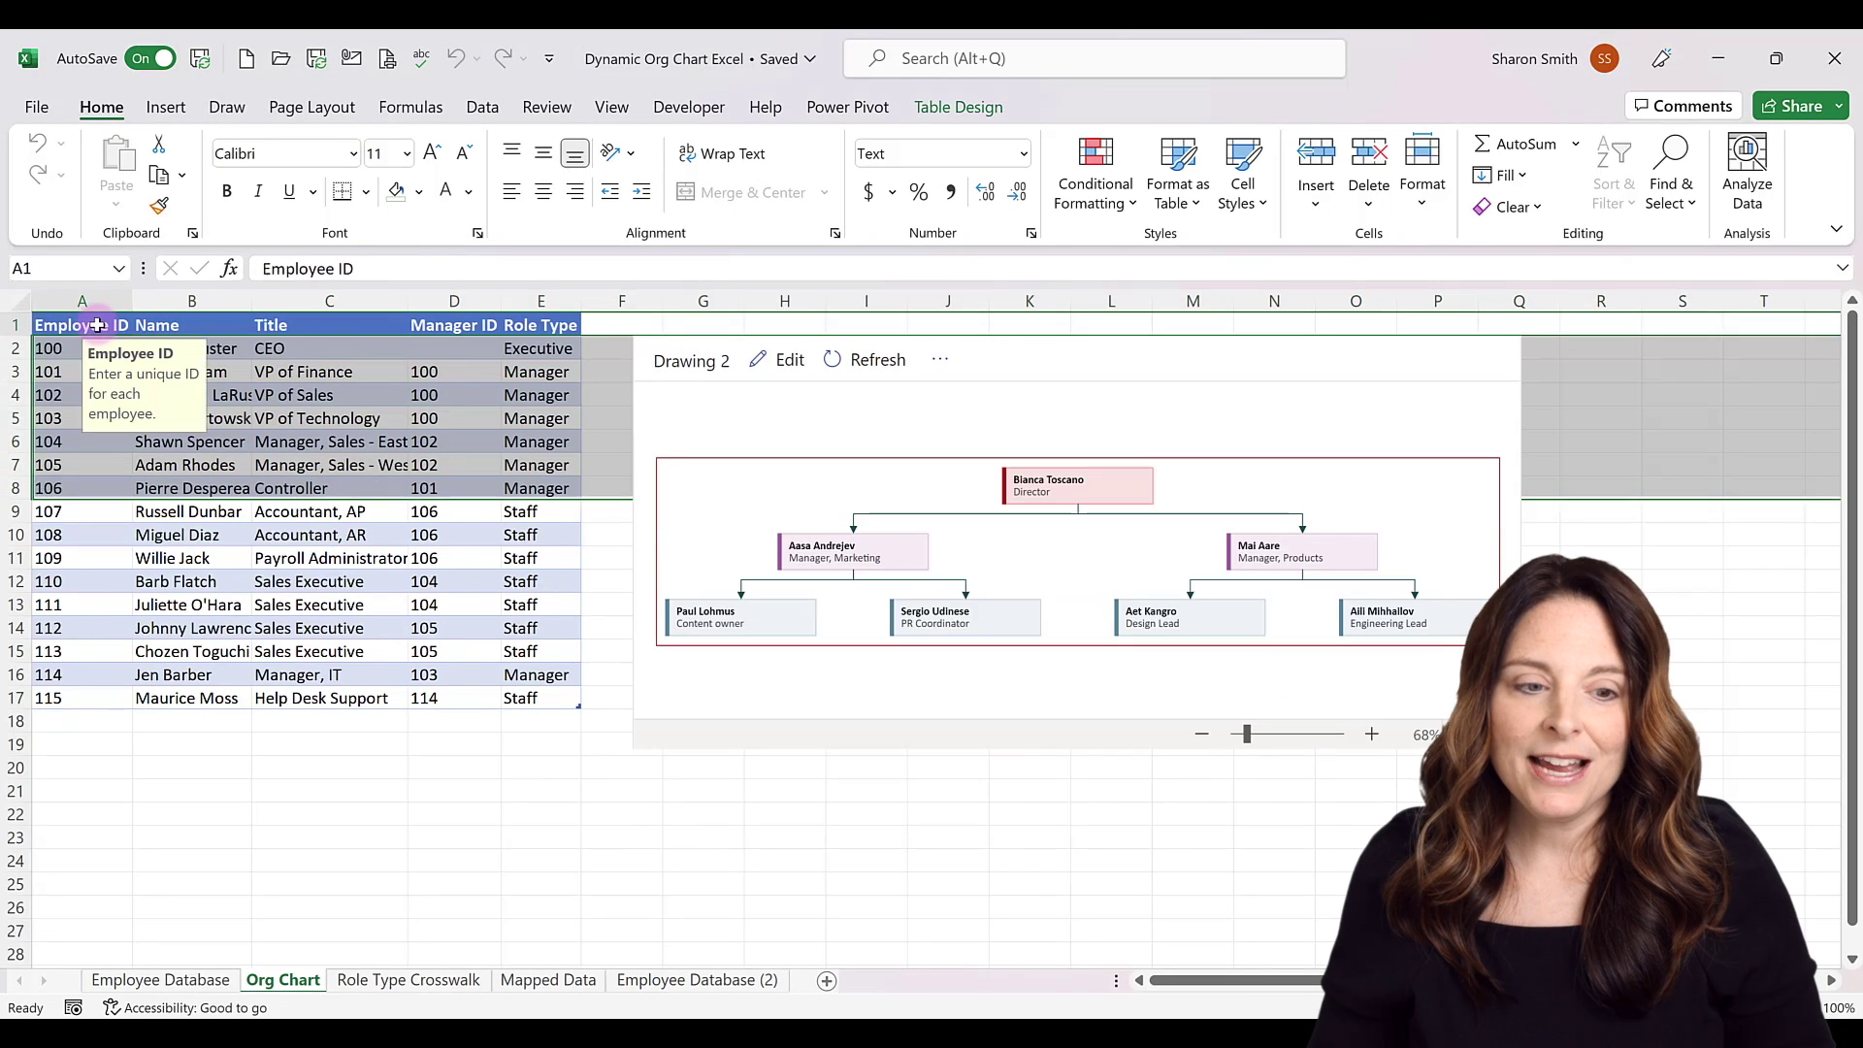
- Refresh the org chart drawing from the table and open Drawing 2 in Visio for the web
{"action": "left_click", "coordinate": [862, 381]}
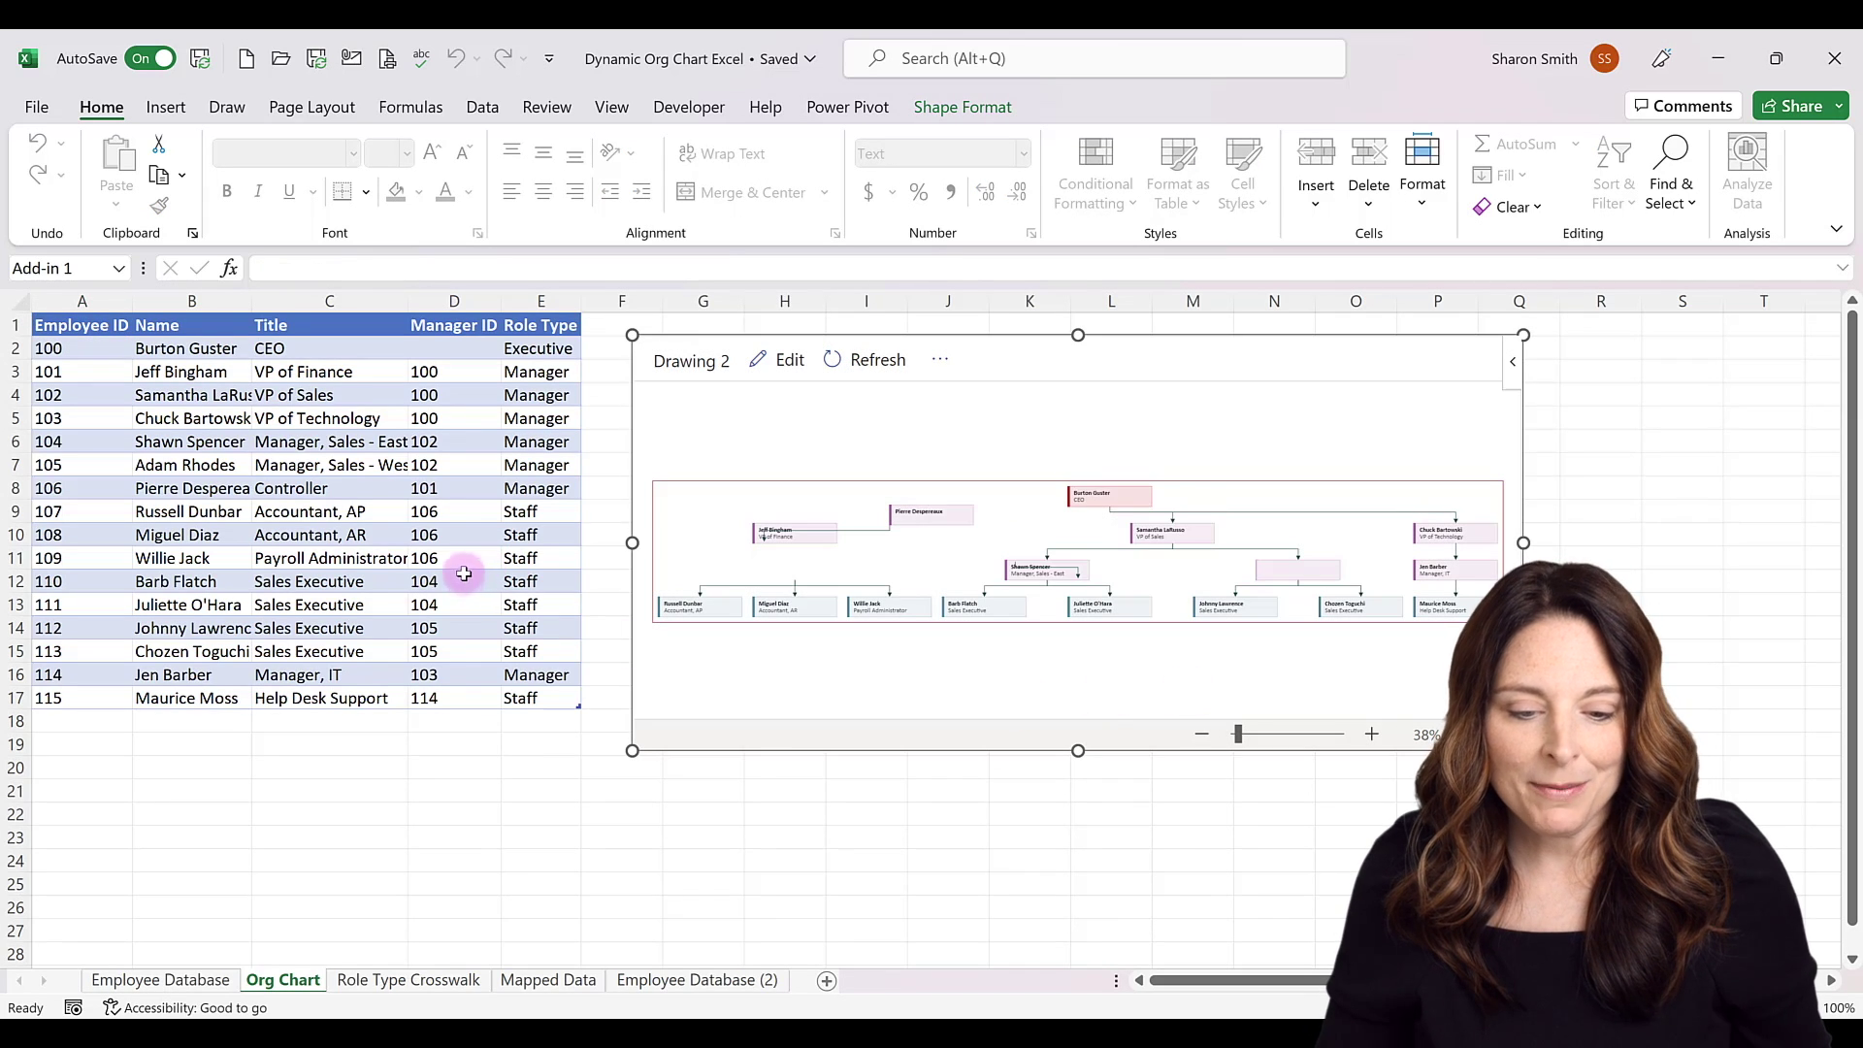
{"action": "left_click", "coordinate": [940, 361]}
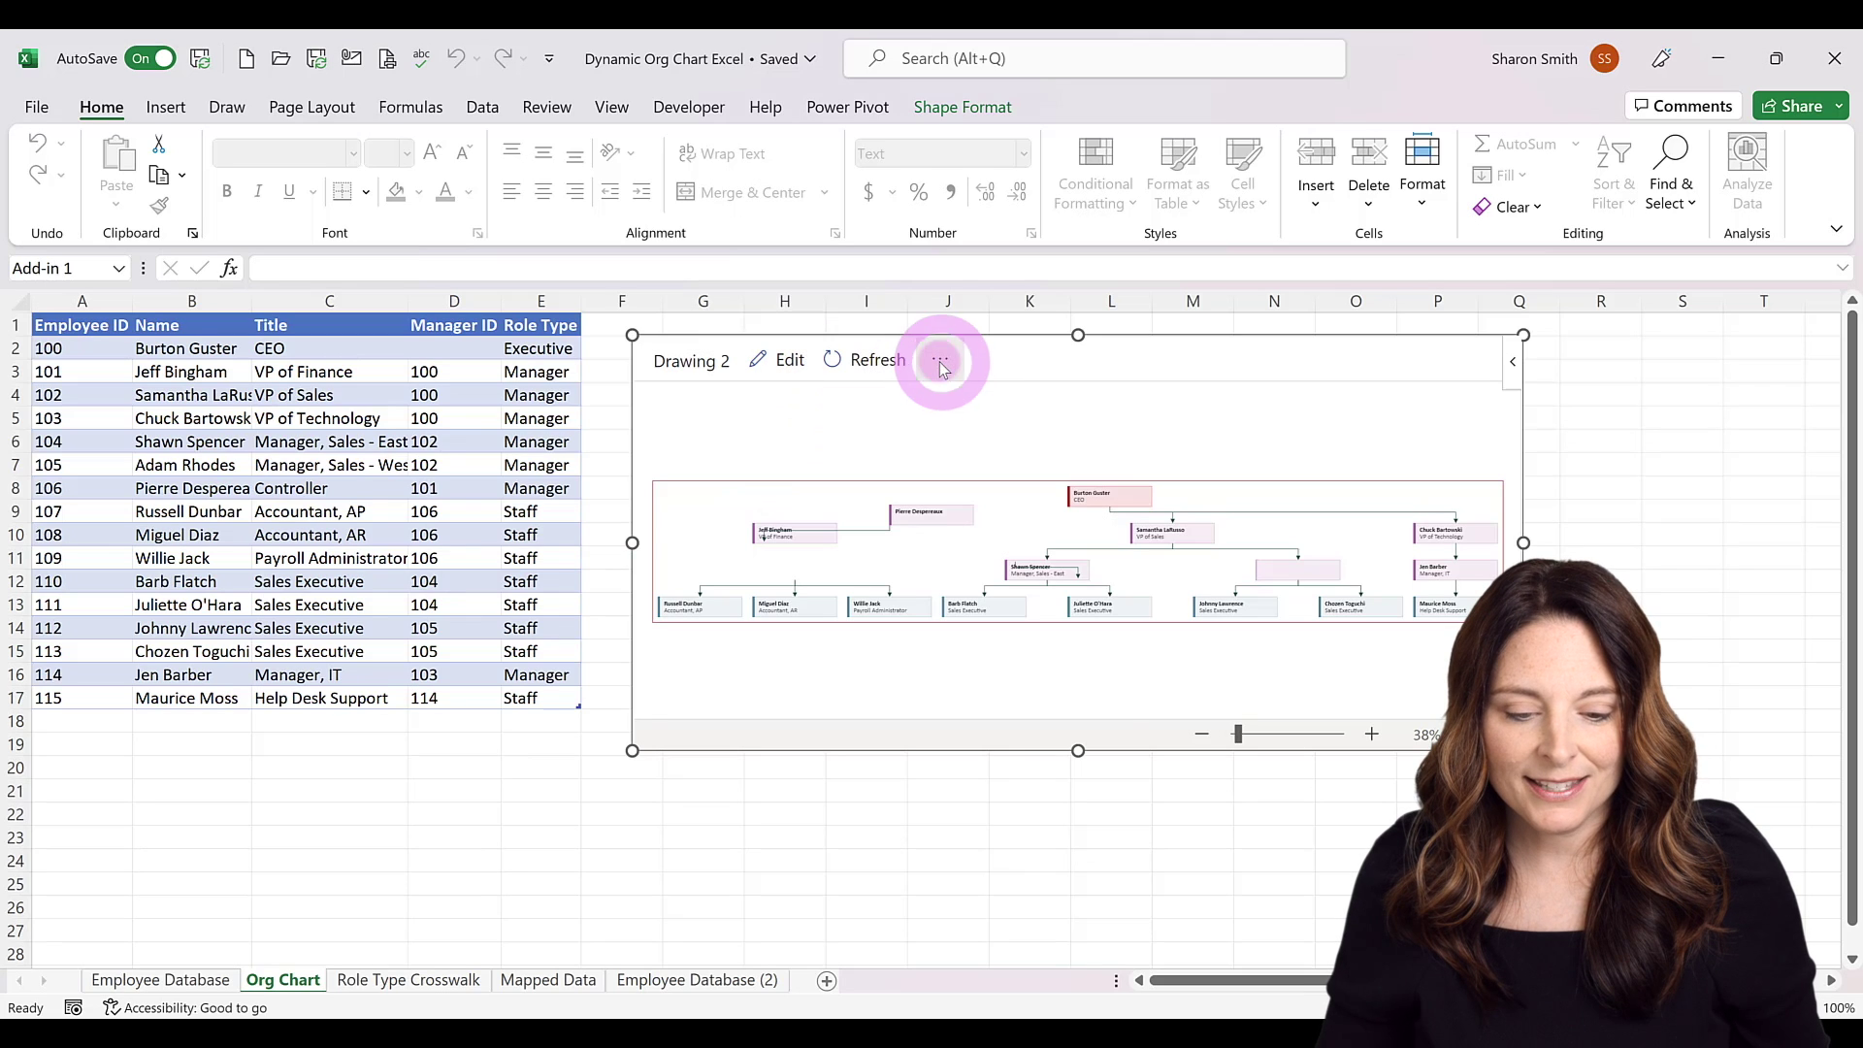
{"action": "left_click", "coordinate": [1024, 442]}
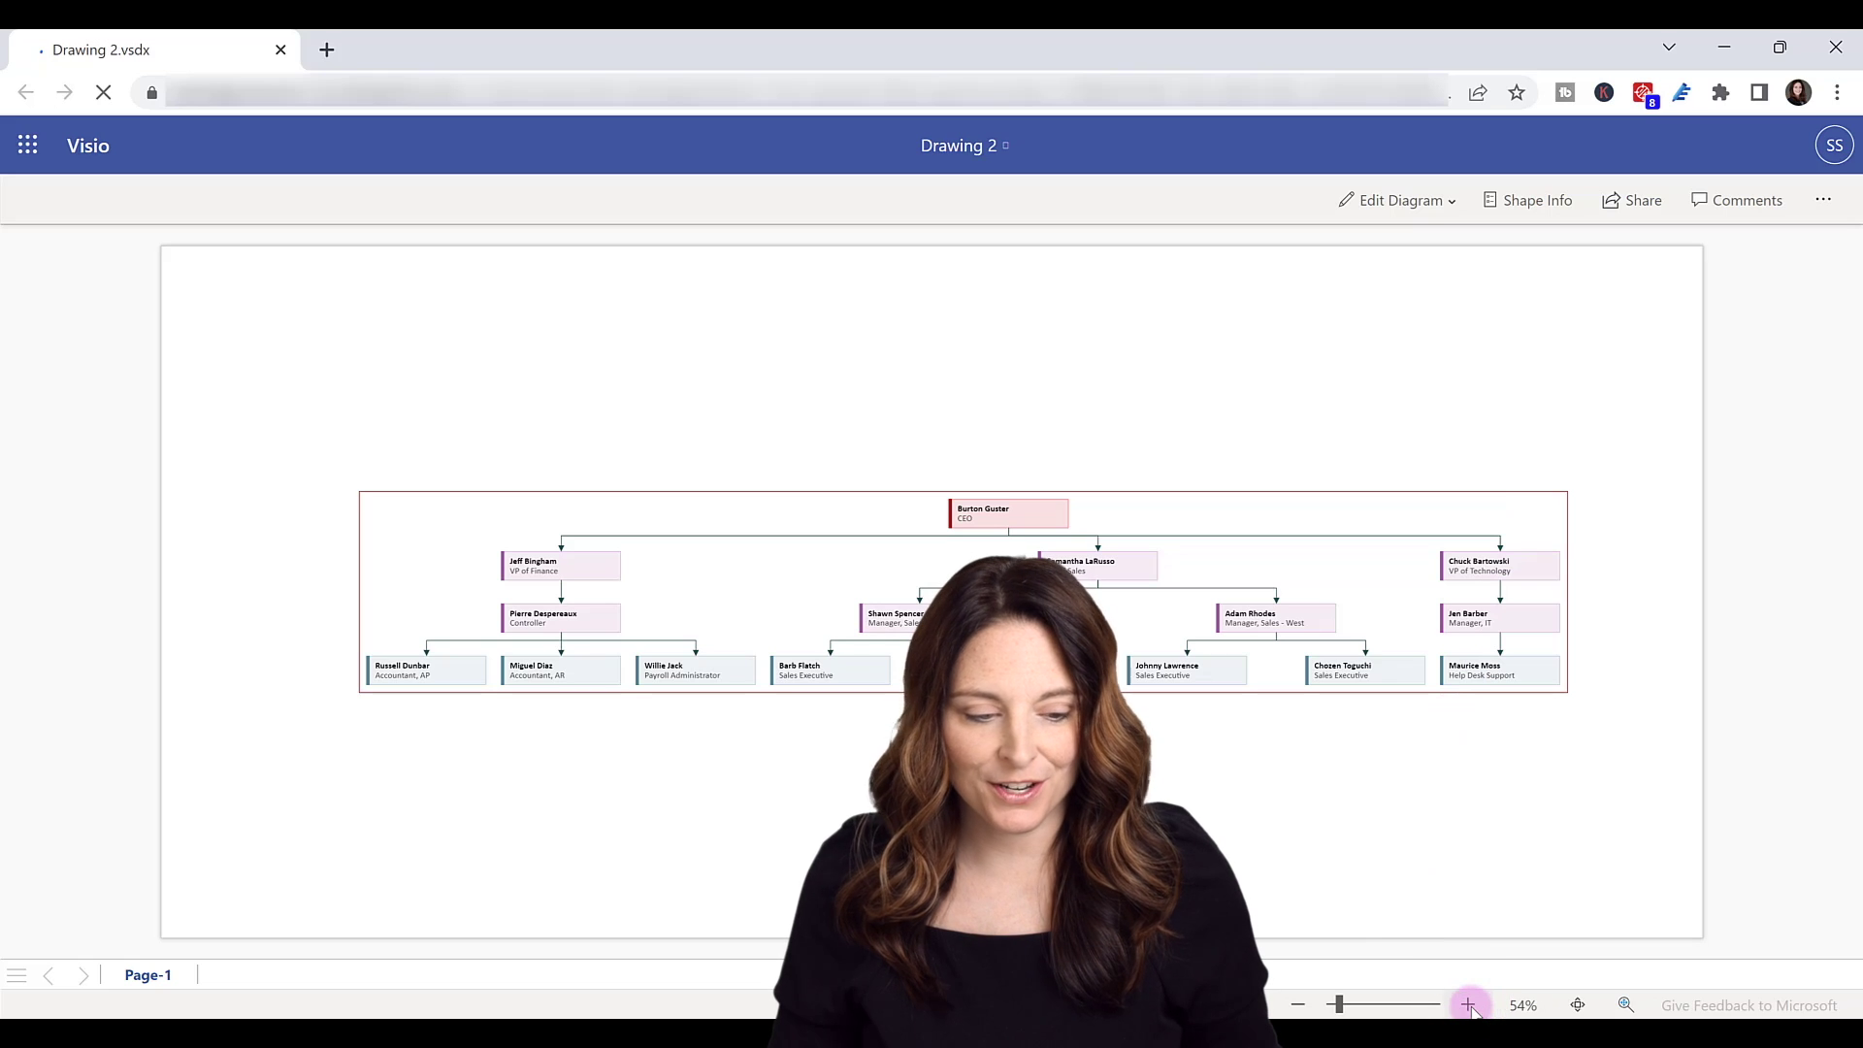
- Zoom in three levels on the org chart and bring up the diagram options list
{"action": "left_click", "coordinate": [1469, 1005]}
{"action": "left_click", "coordinate": [1469, 1005]}
{"action": "left_click", "coordinate": [1469, 1005]}
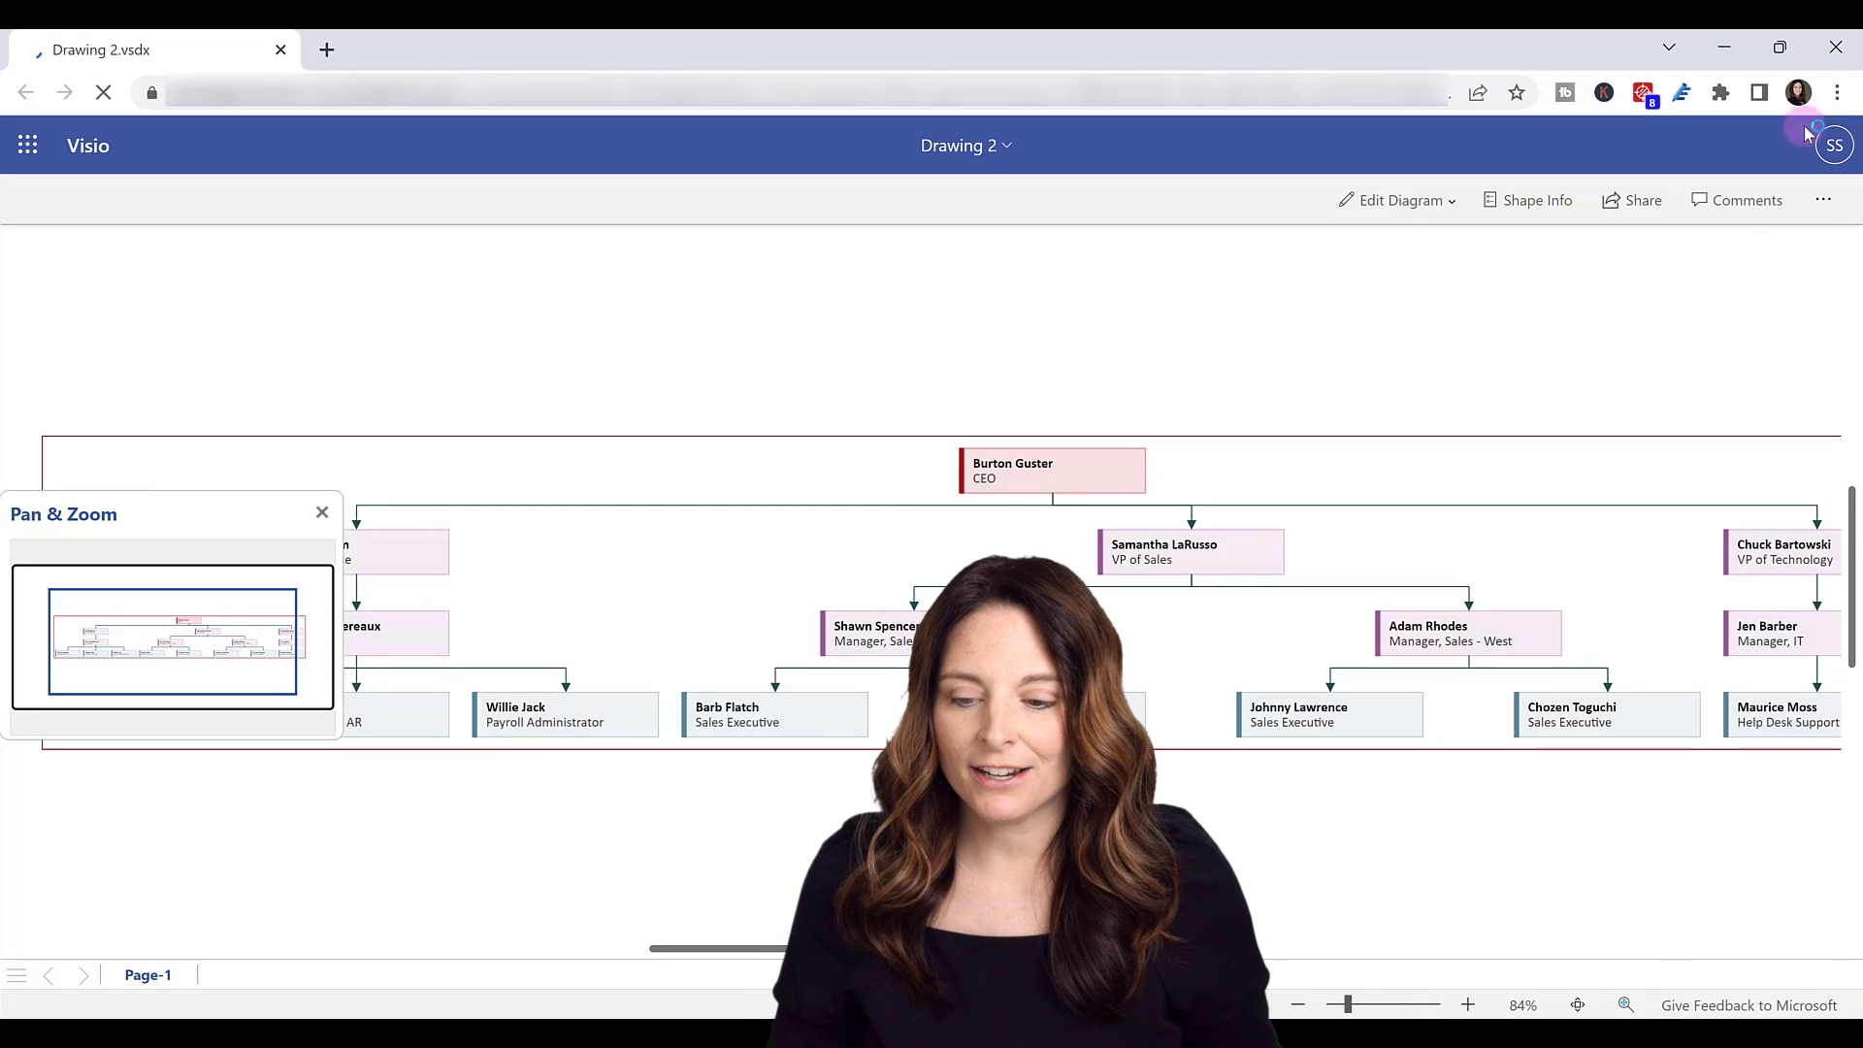
{"action": "left_click", "coordinate": [1824, 202]}
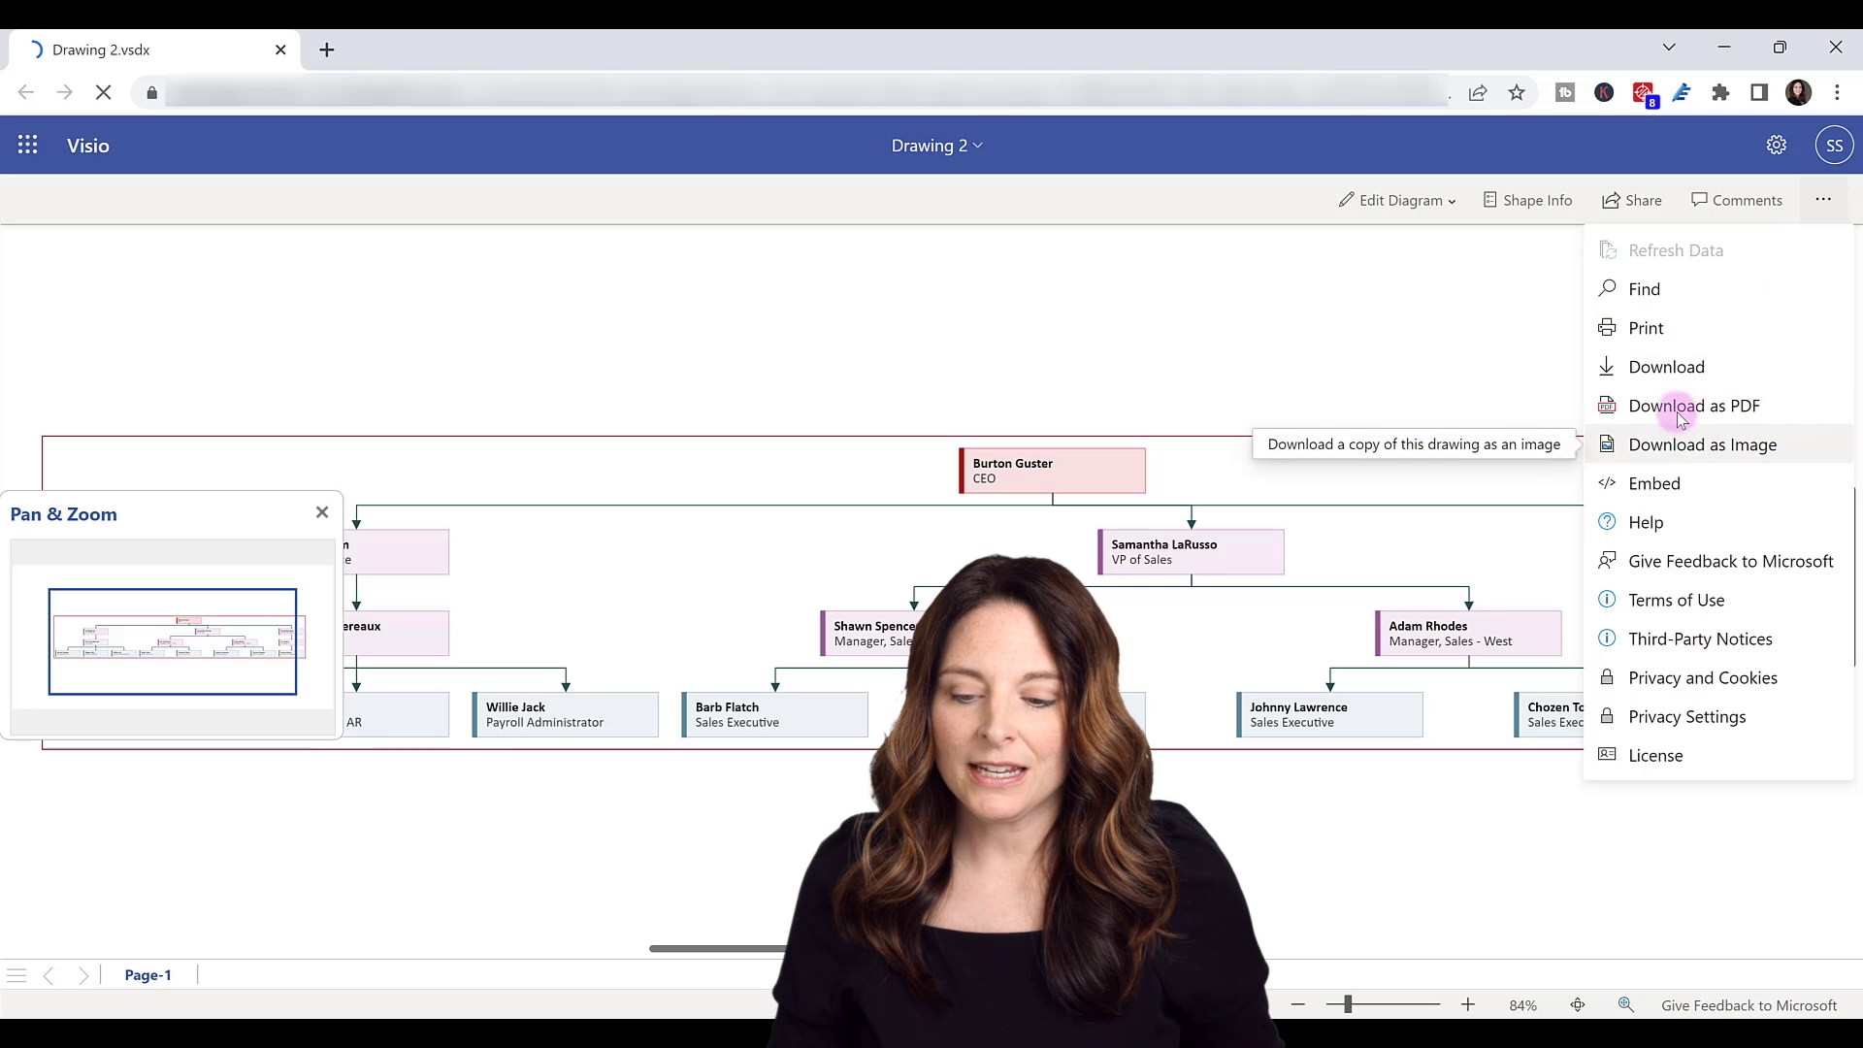
- Download the org chart as Drawing 2.png, set to open once the download completes
{"action": "left_click", "coordinate": [1774, 452]}
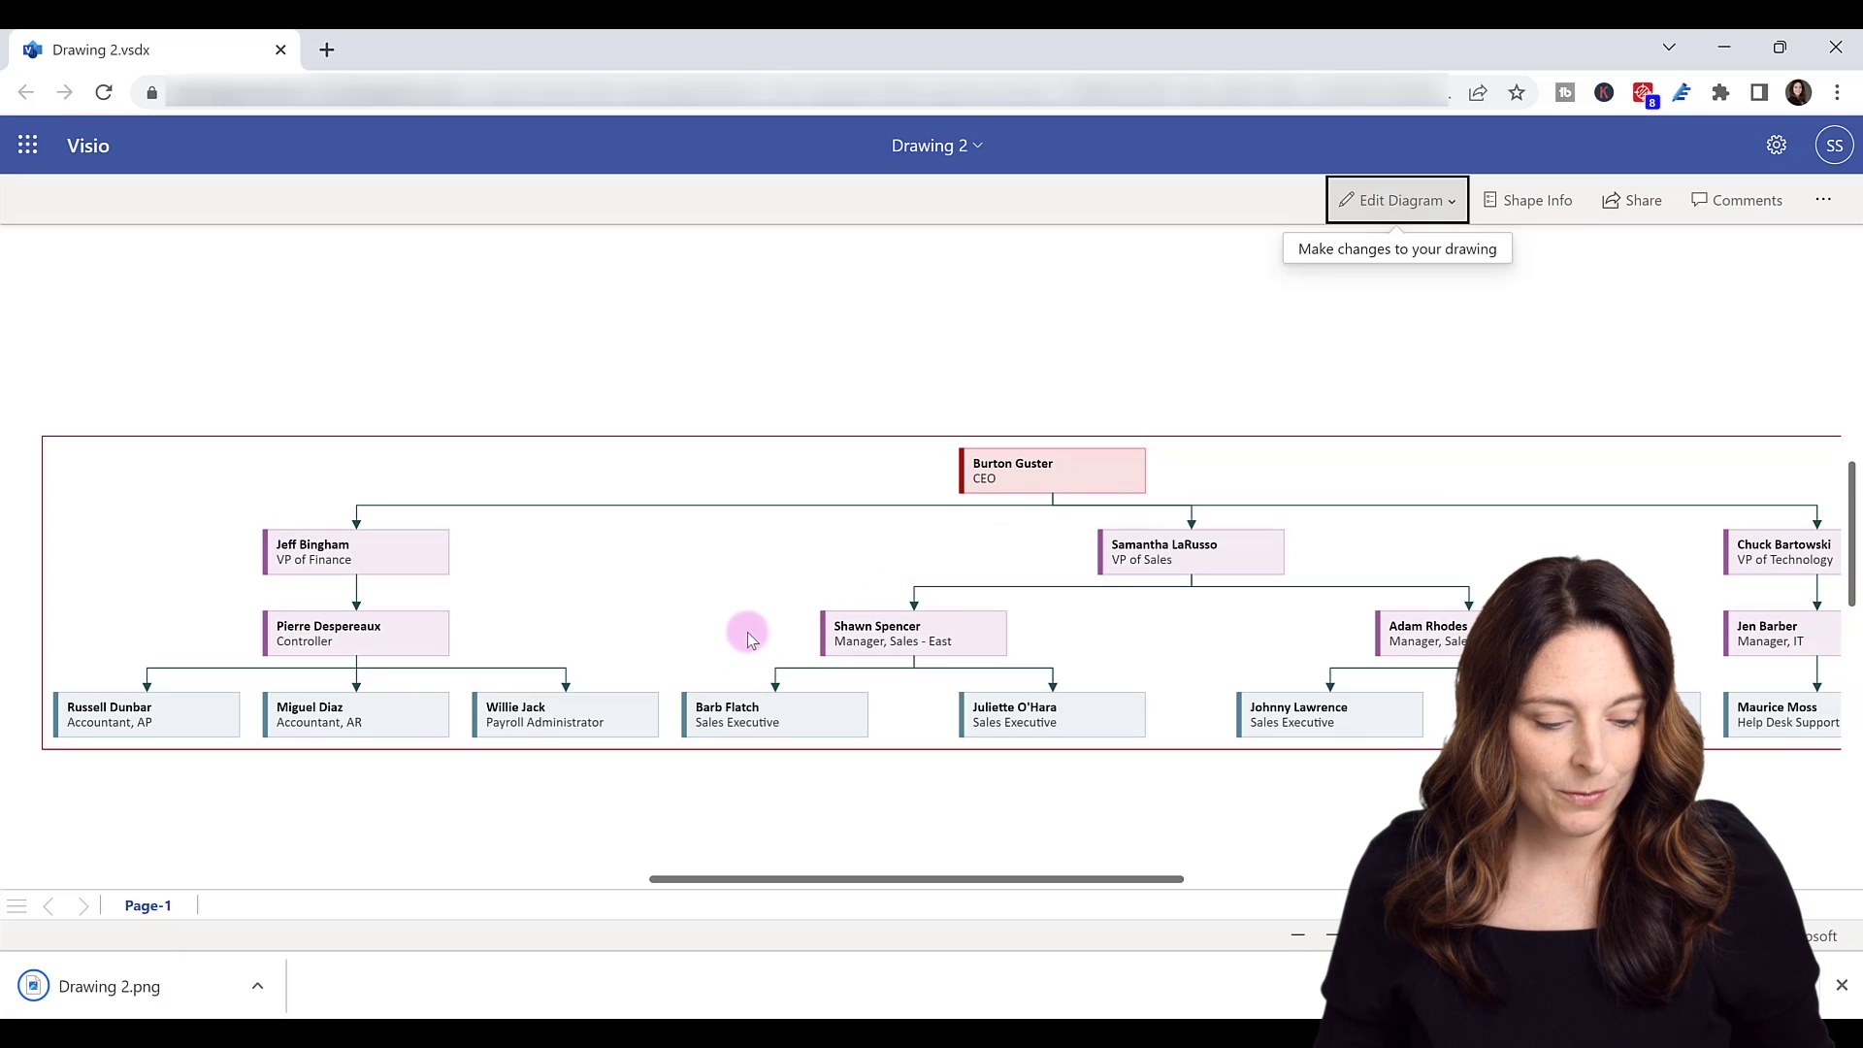
{"action": "left_click", "coordinate": [257, 986]}
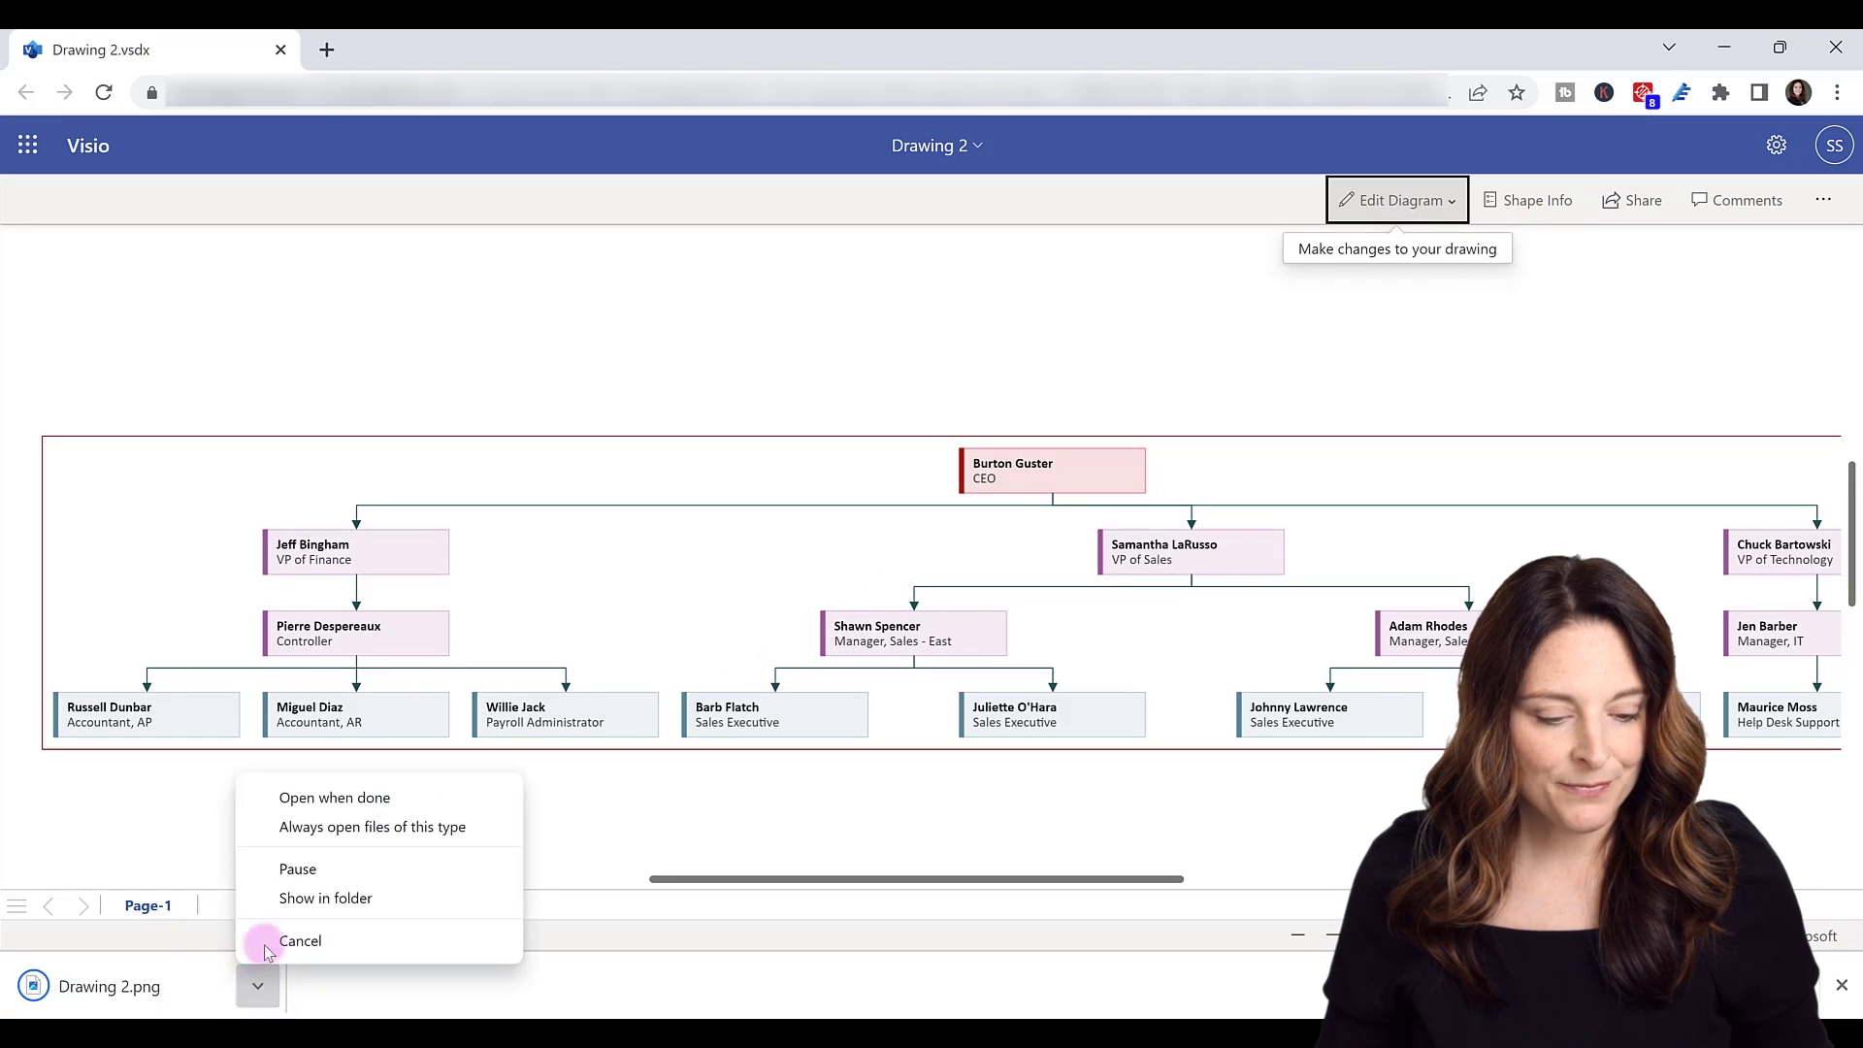
{"action": "left_click", "coordinate": [365, 804]}
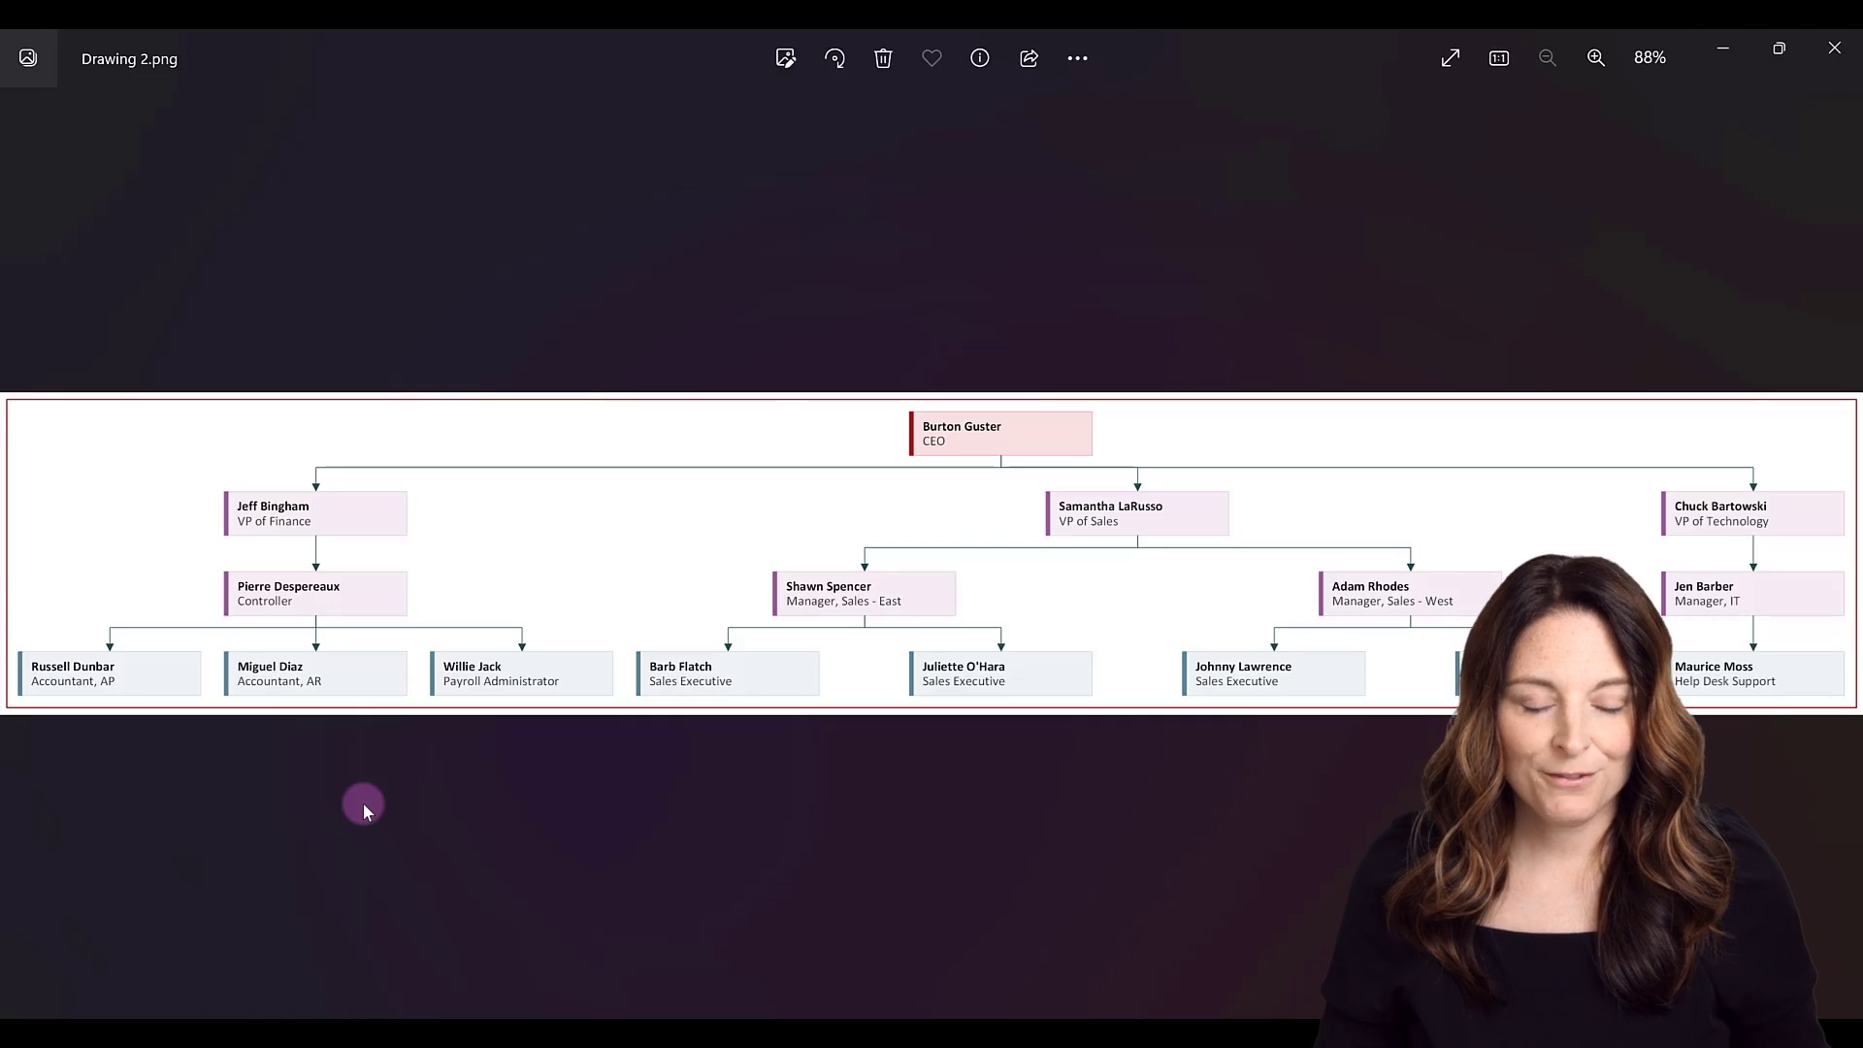
- Copy the Drawing 2.png image from Photos to the clipboard and bring PowerPoint forward
{"action": "right_click", "coordinate": [627, 521]}
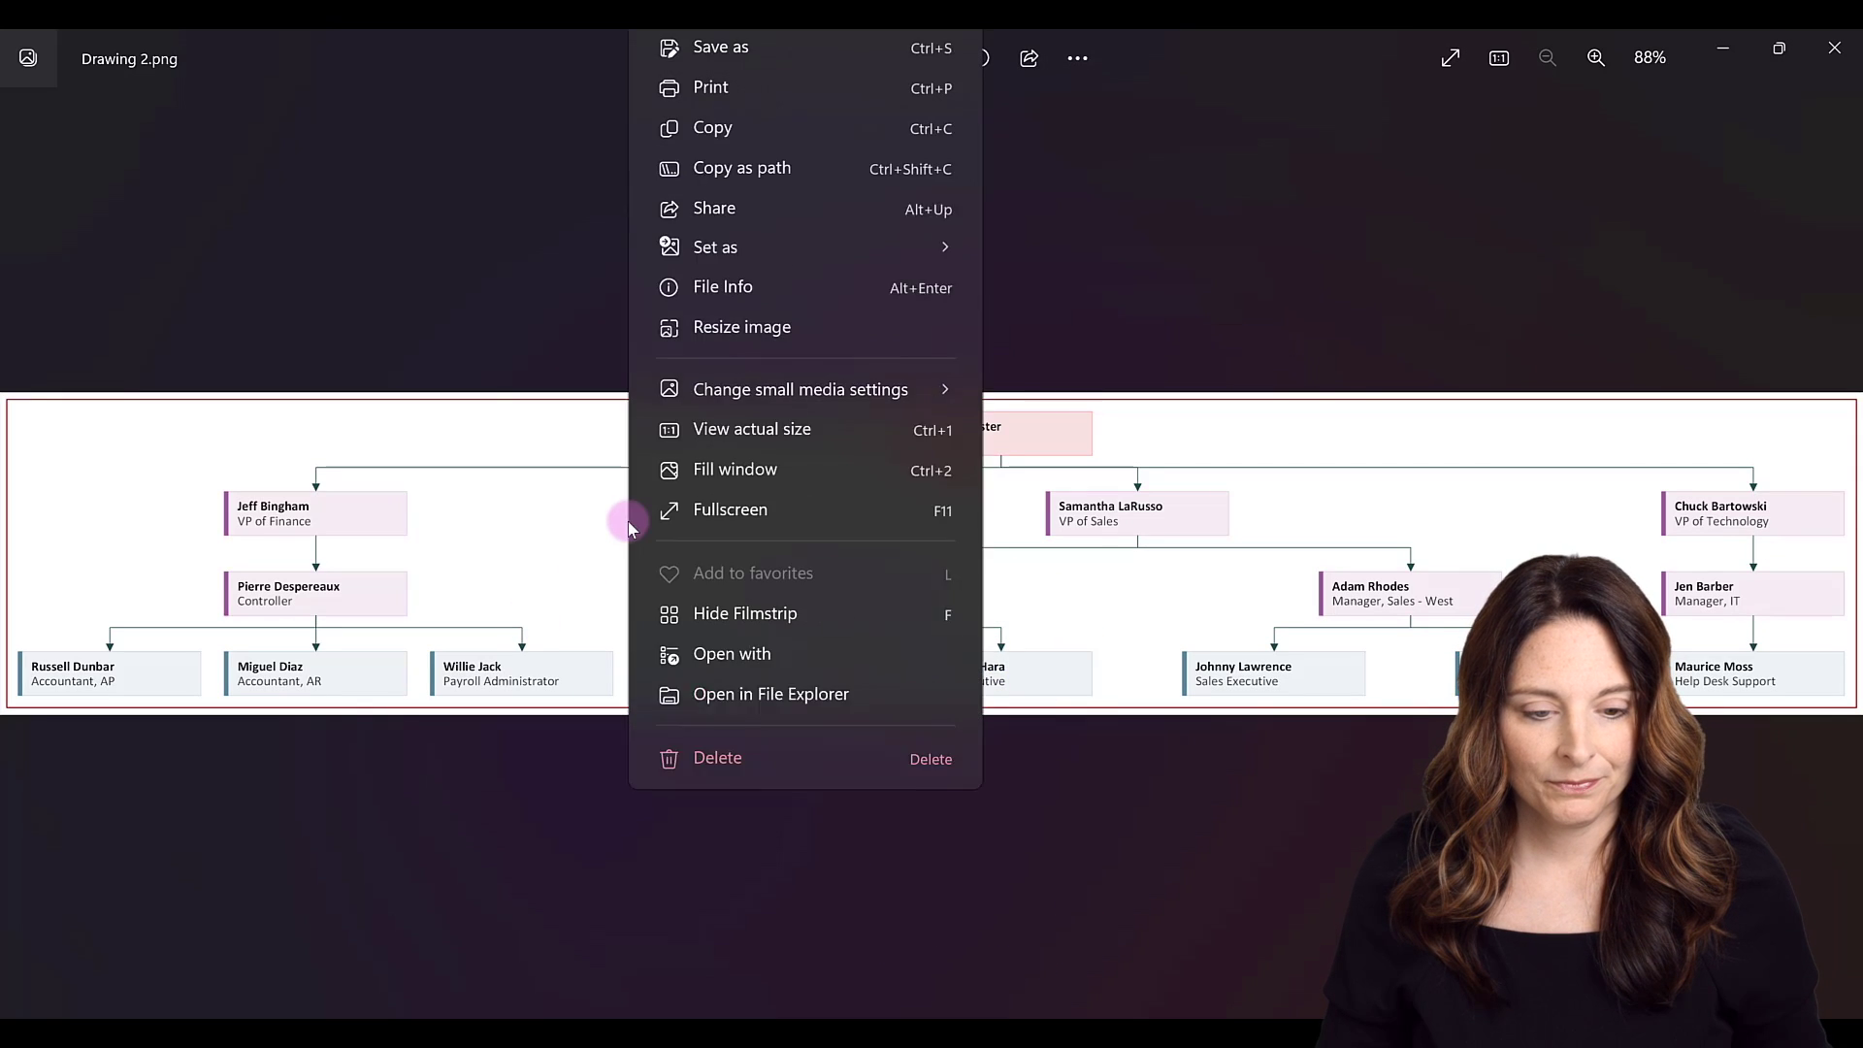
{"action": "left_click", "coordinate": [743, 143]}
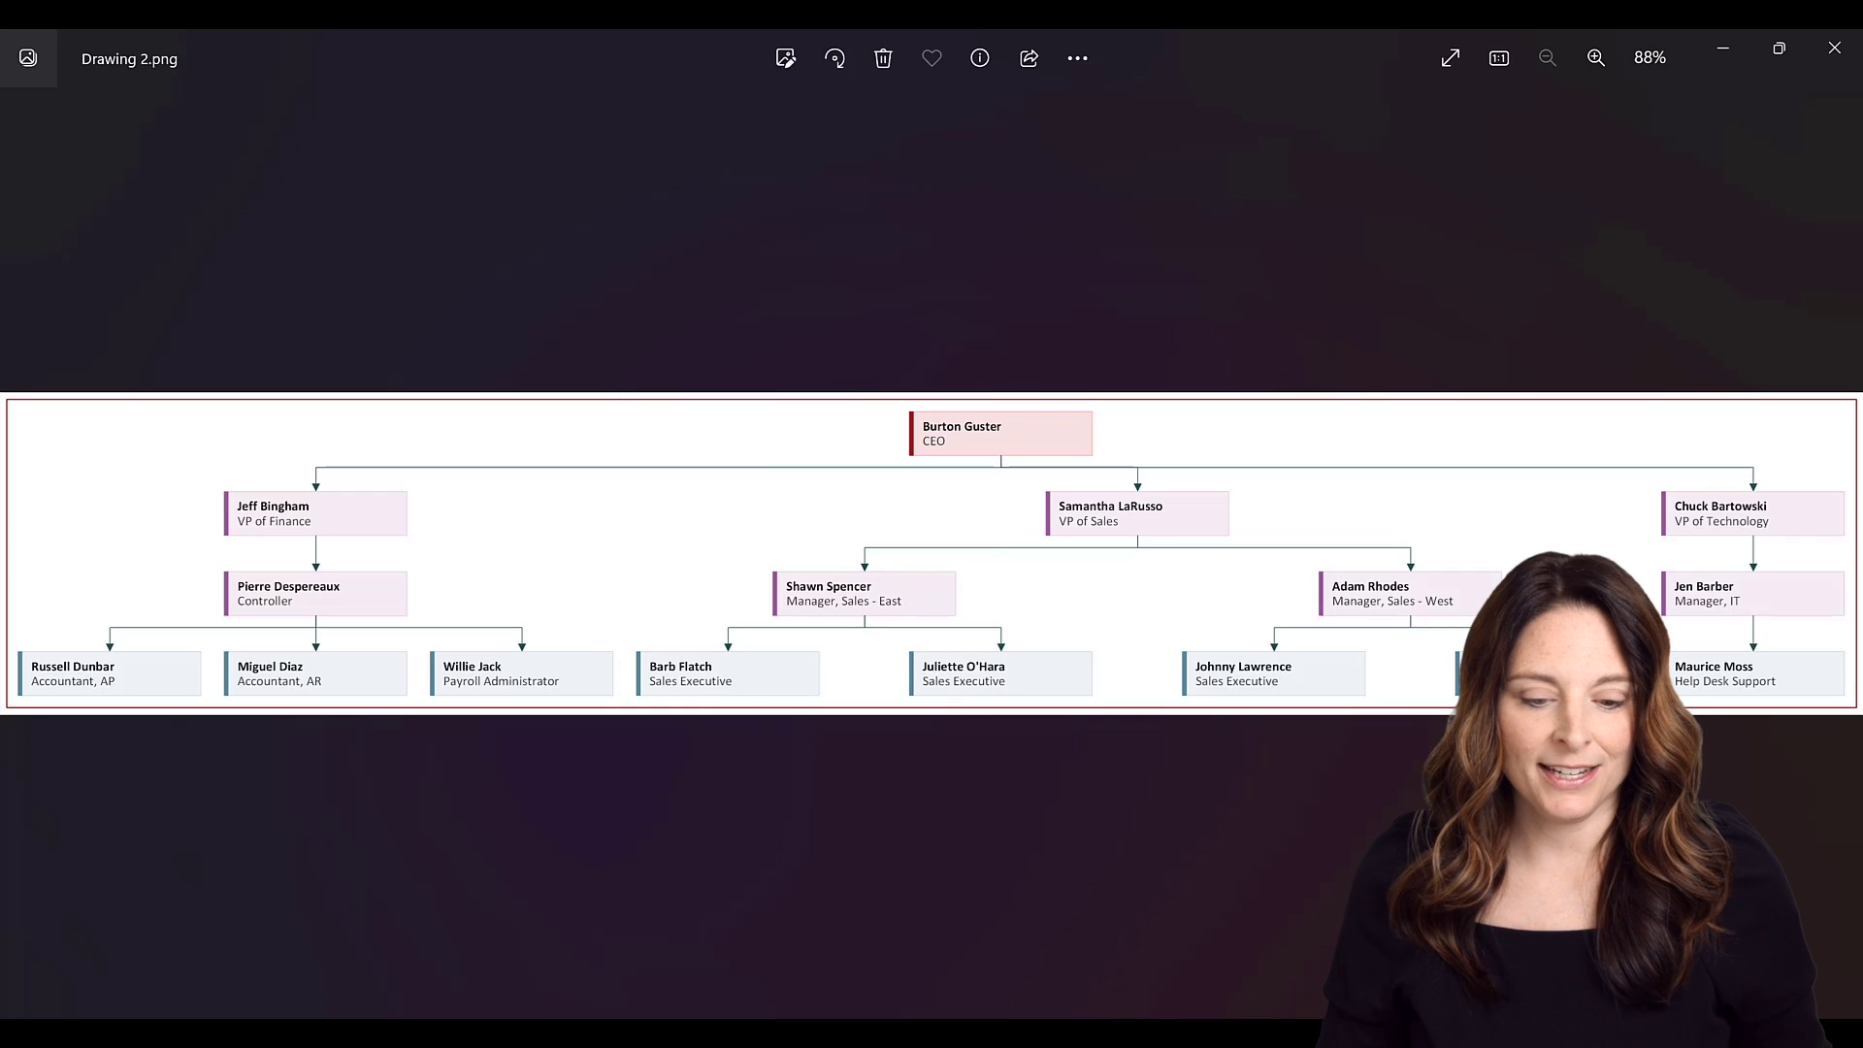
{"action": "left_click", "coordinate": [1125, 922]}
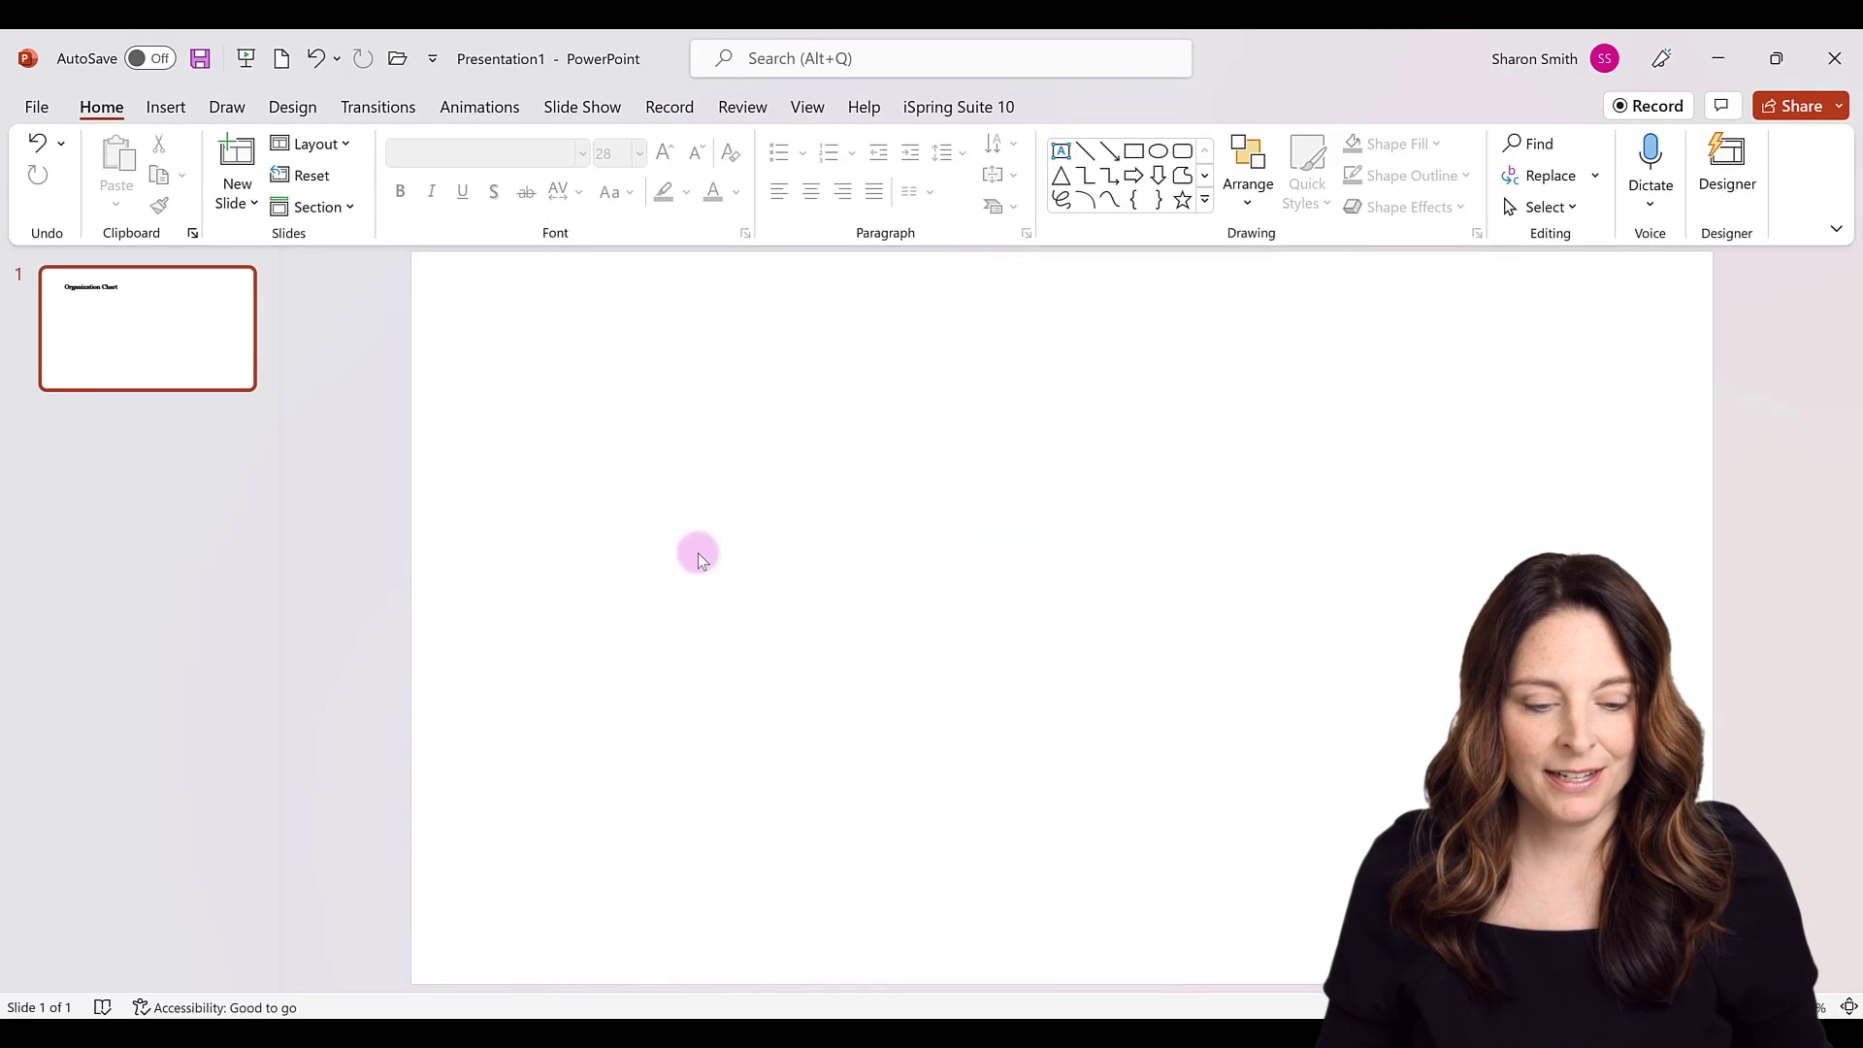
- Paste the org chart image on the Organization Chart slide with Keep Source Formatting; close Designer
{"action": "right_click", "coordinate": [644, 502]}
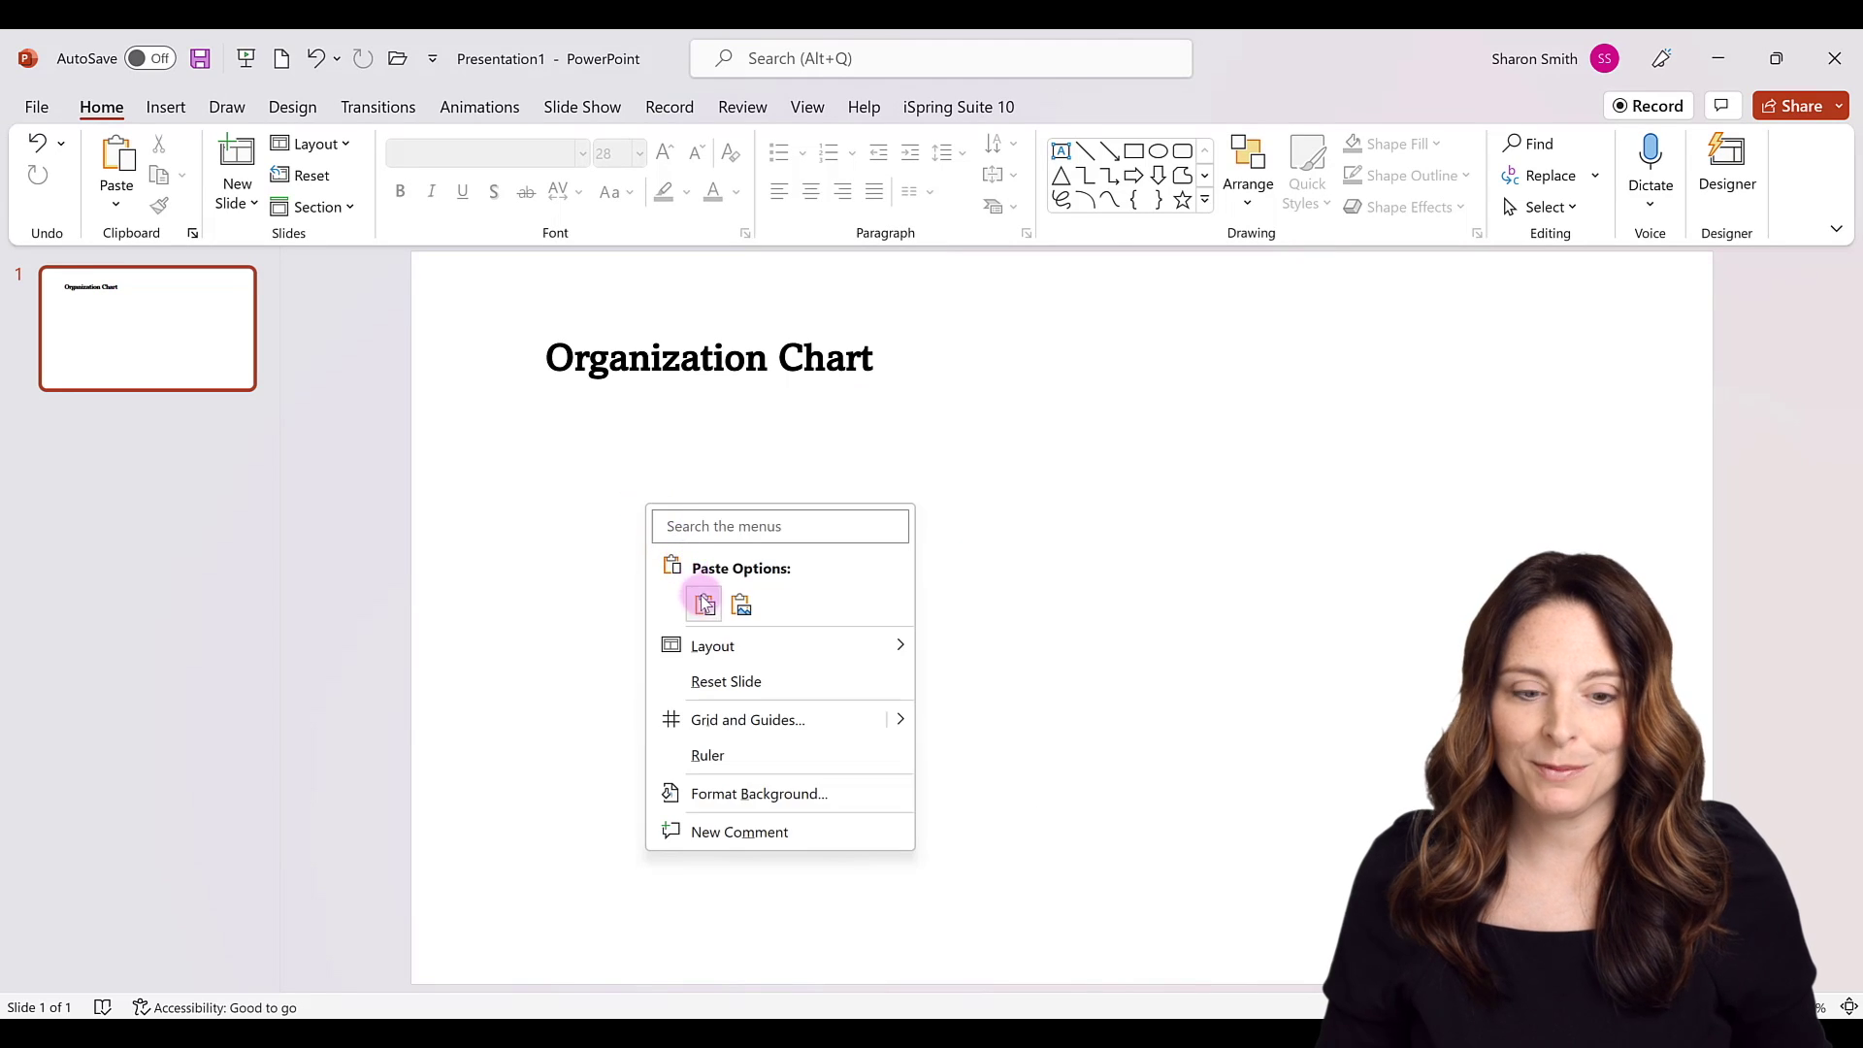
{"action": "left_click", "coordinate": [704, 603]}
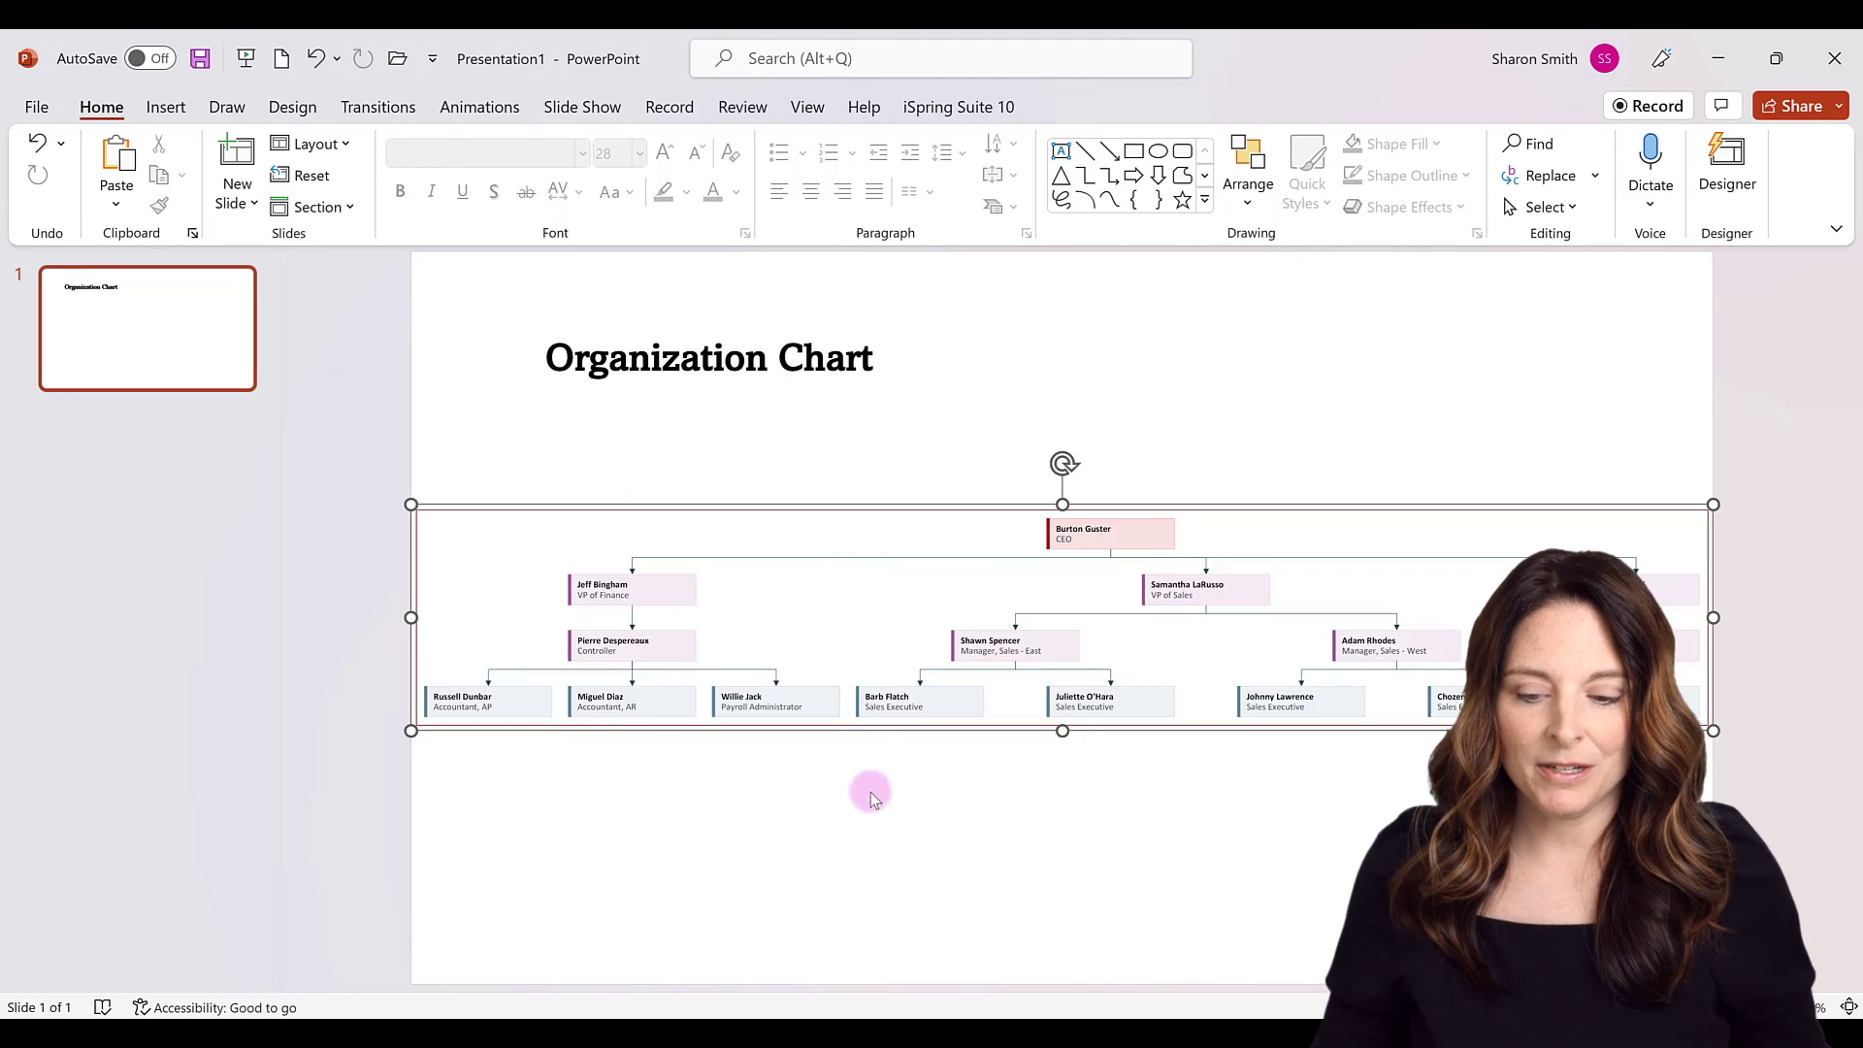
{"action": "left_click", "coordinate": [844, 873]}
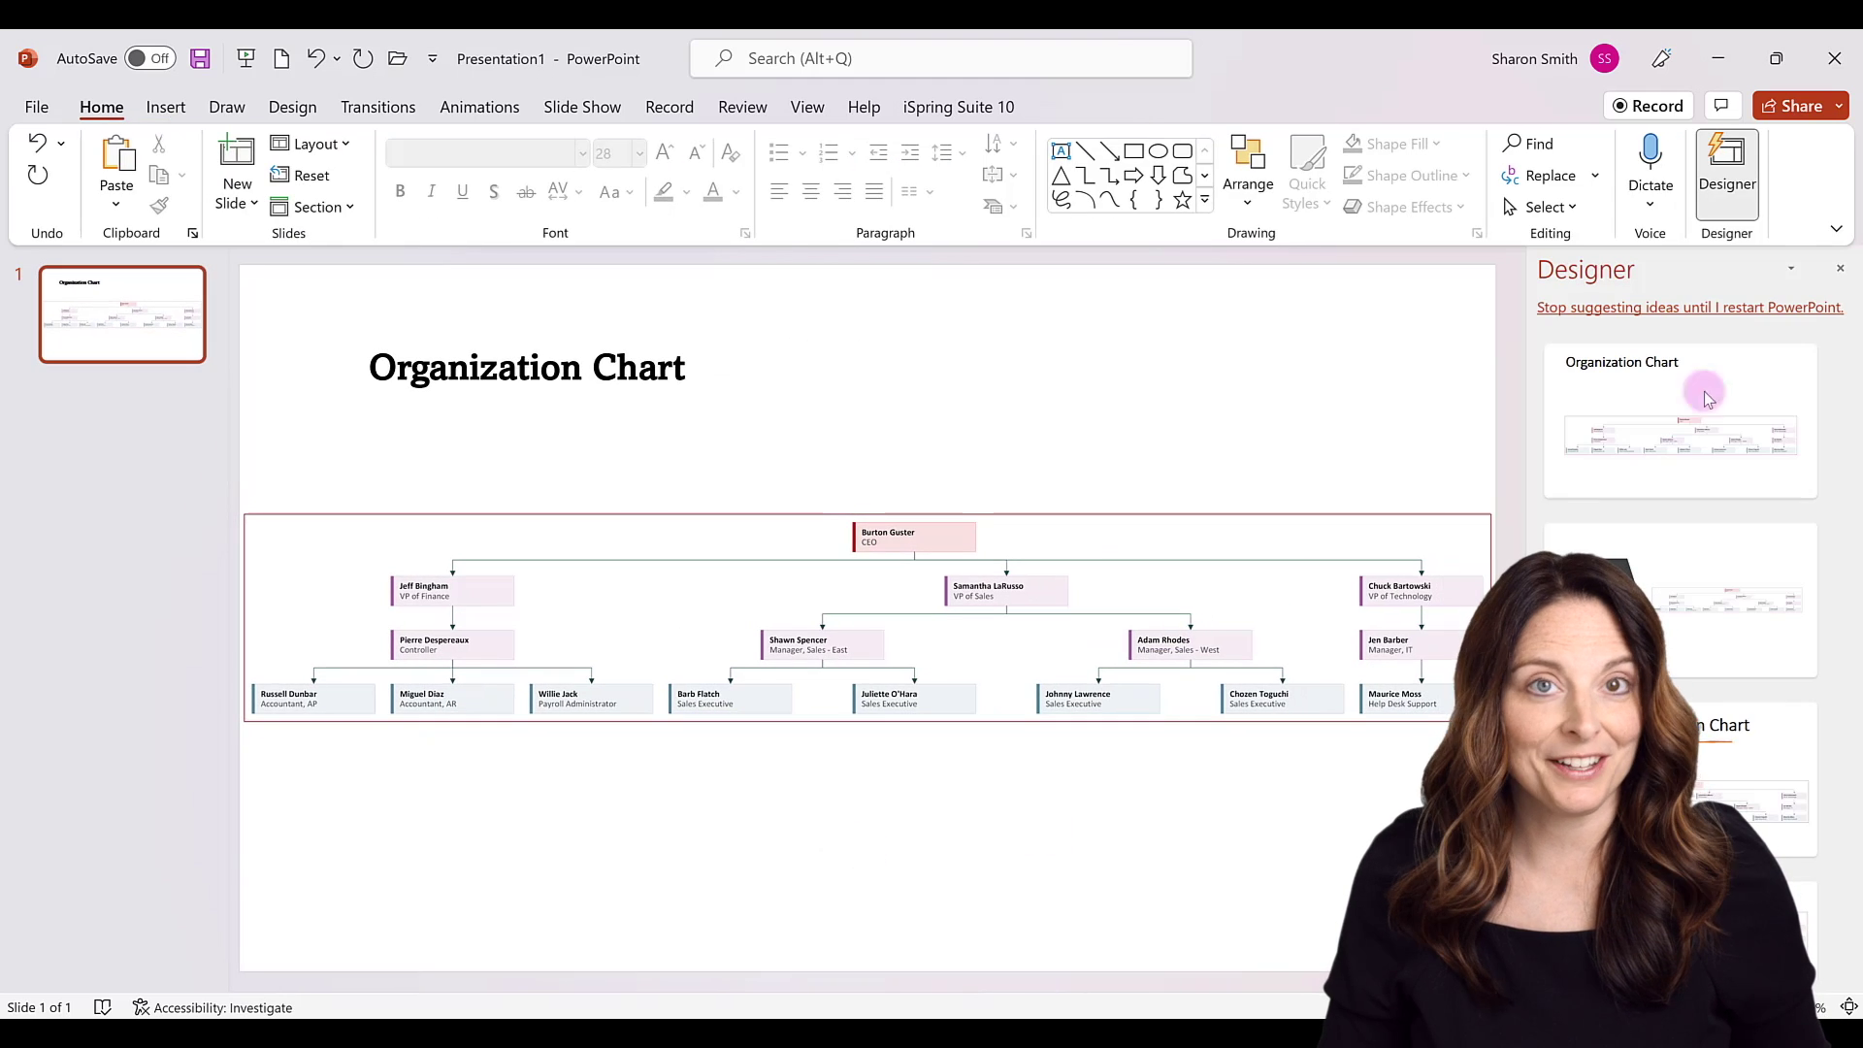
{"action": "left_click", "coordinate": [1841, 270]}
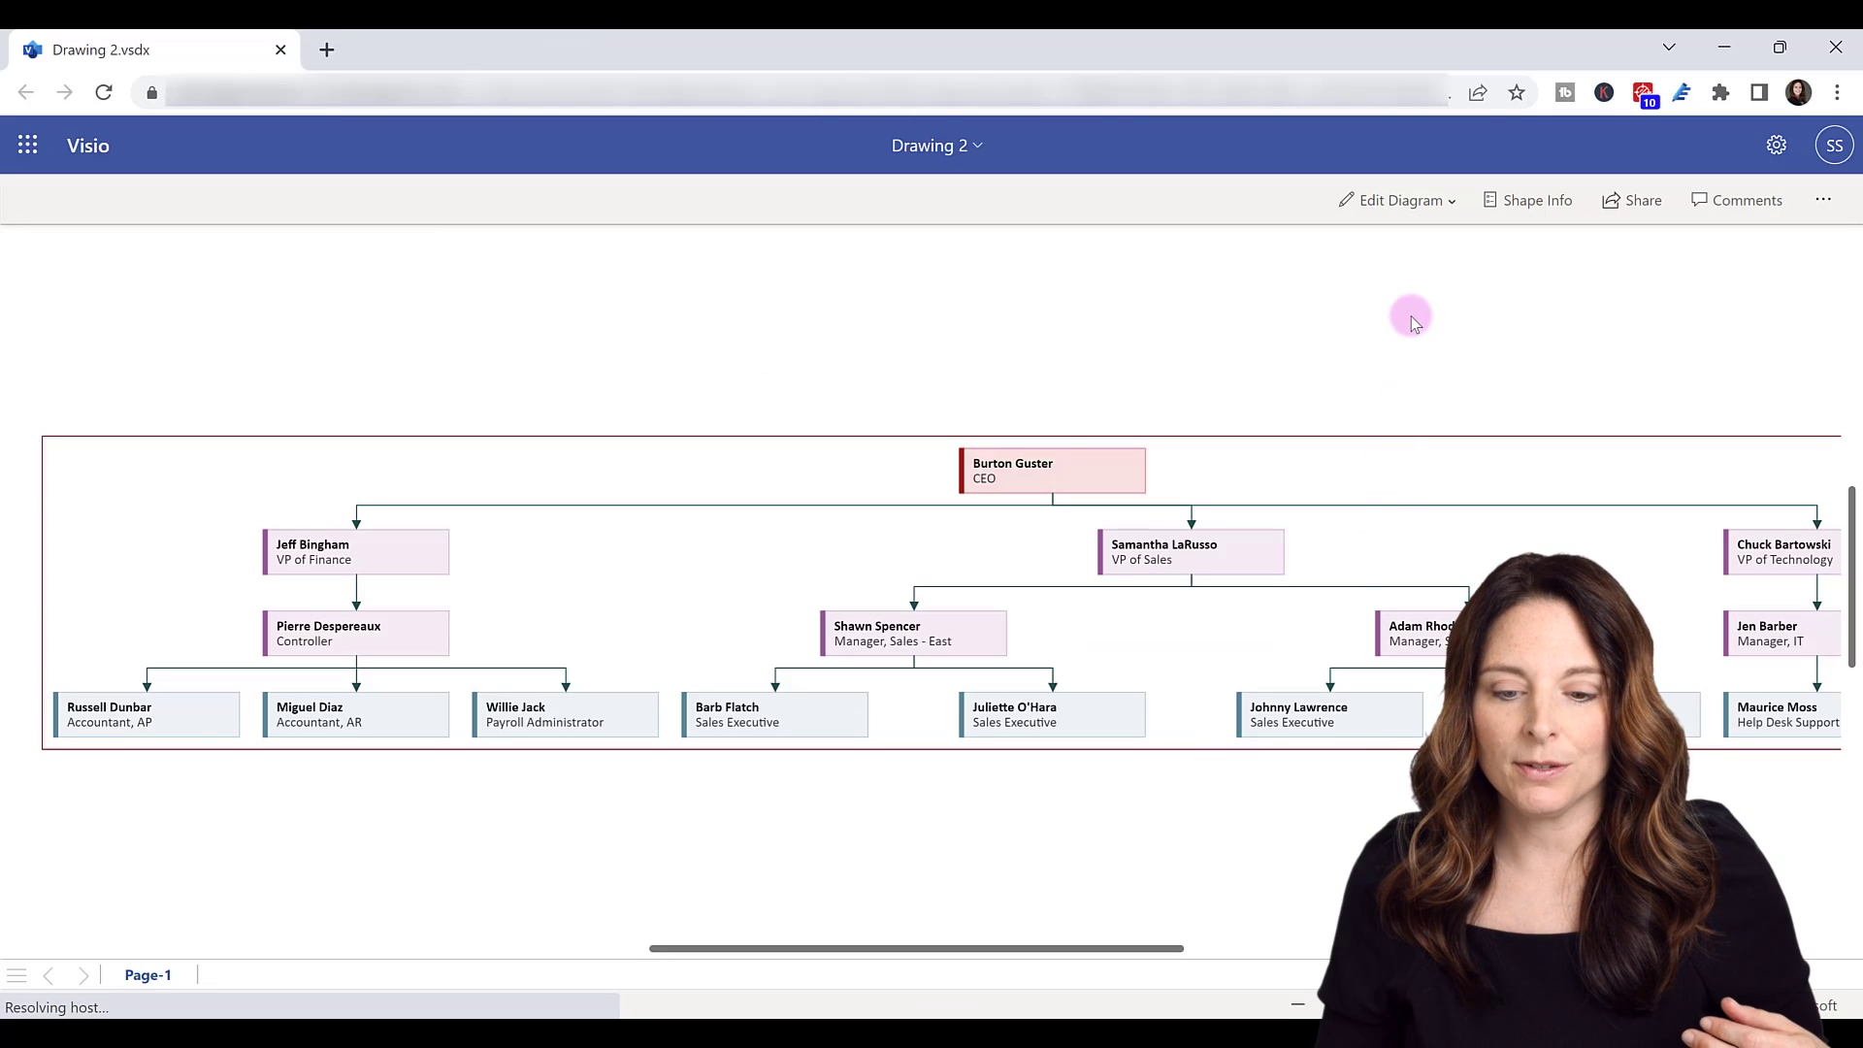
- Try editing the org chart in Visio for the web, dismiss the licence-required warning, and return to Excel
{"action": "left_click", "coordinate": [1440, 216]}
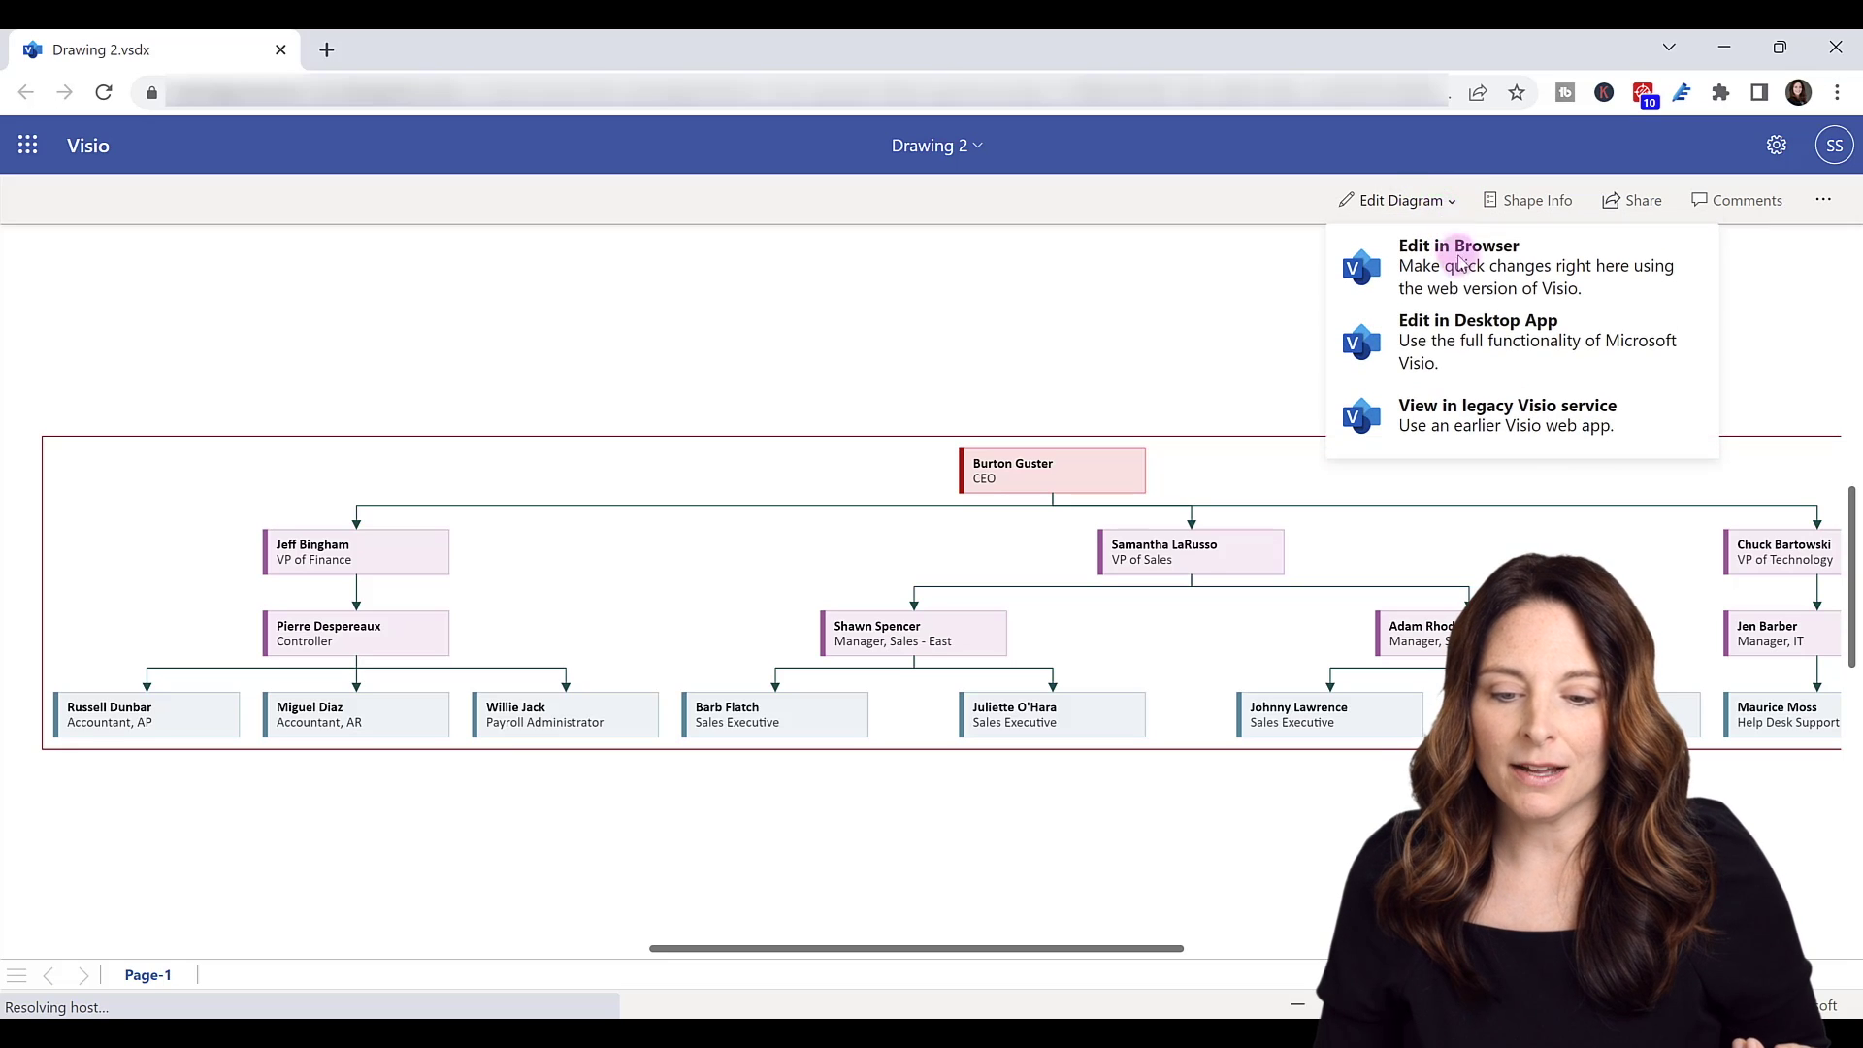
{"action": "left_click", "coordinate": [1477, 354]}
{"action": "left_click", "coordinate": [1492, 269]}
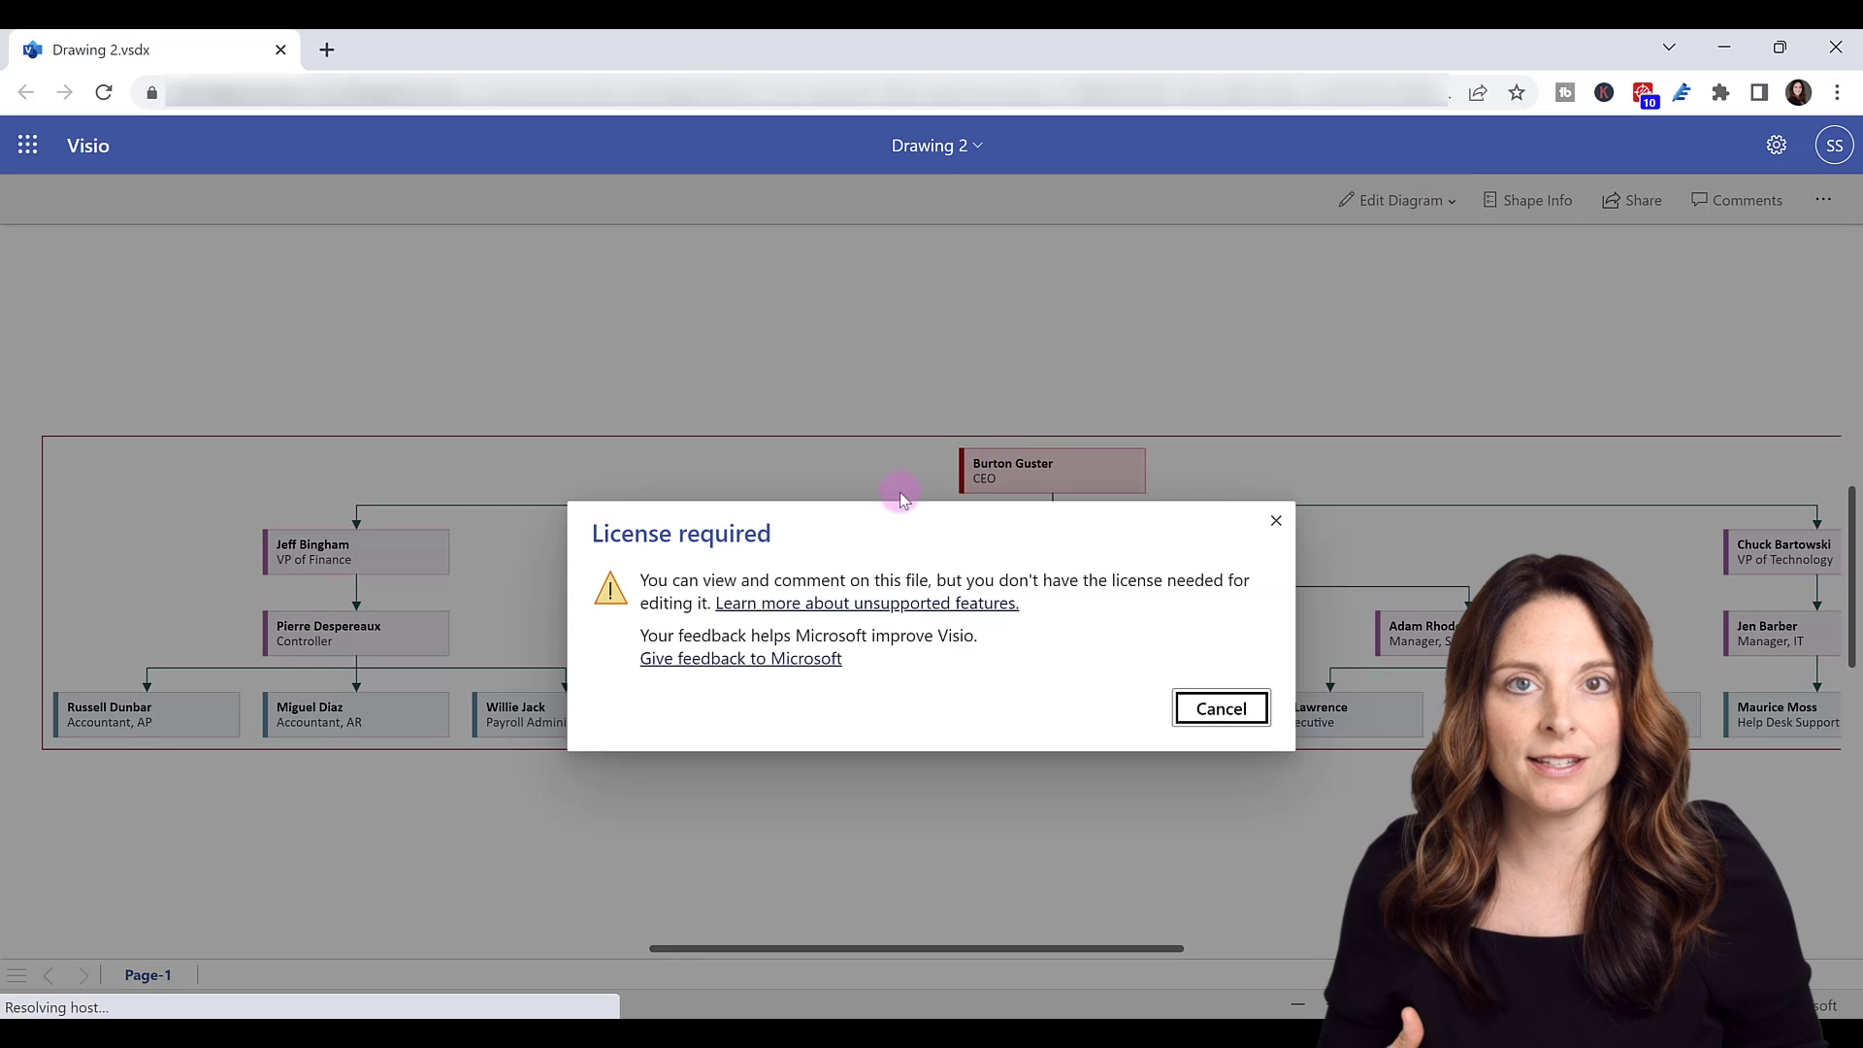
{"action": "left_click", "coordinate": [1279, 521]}
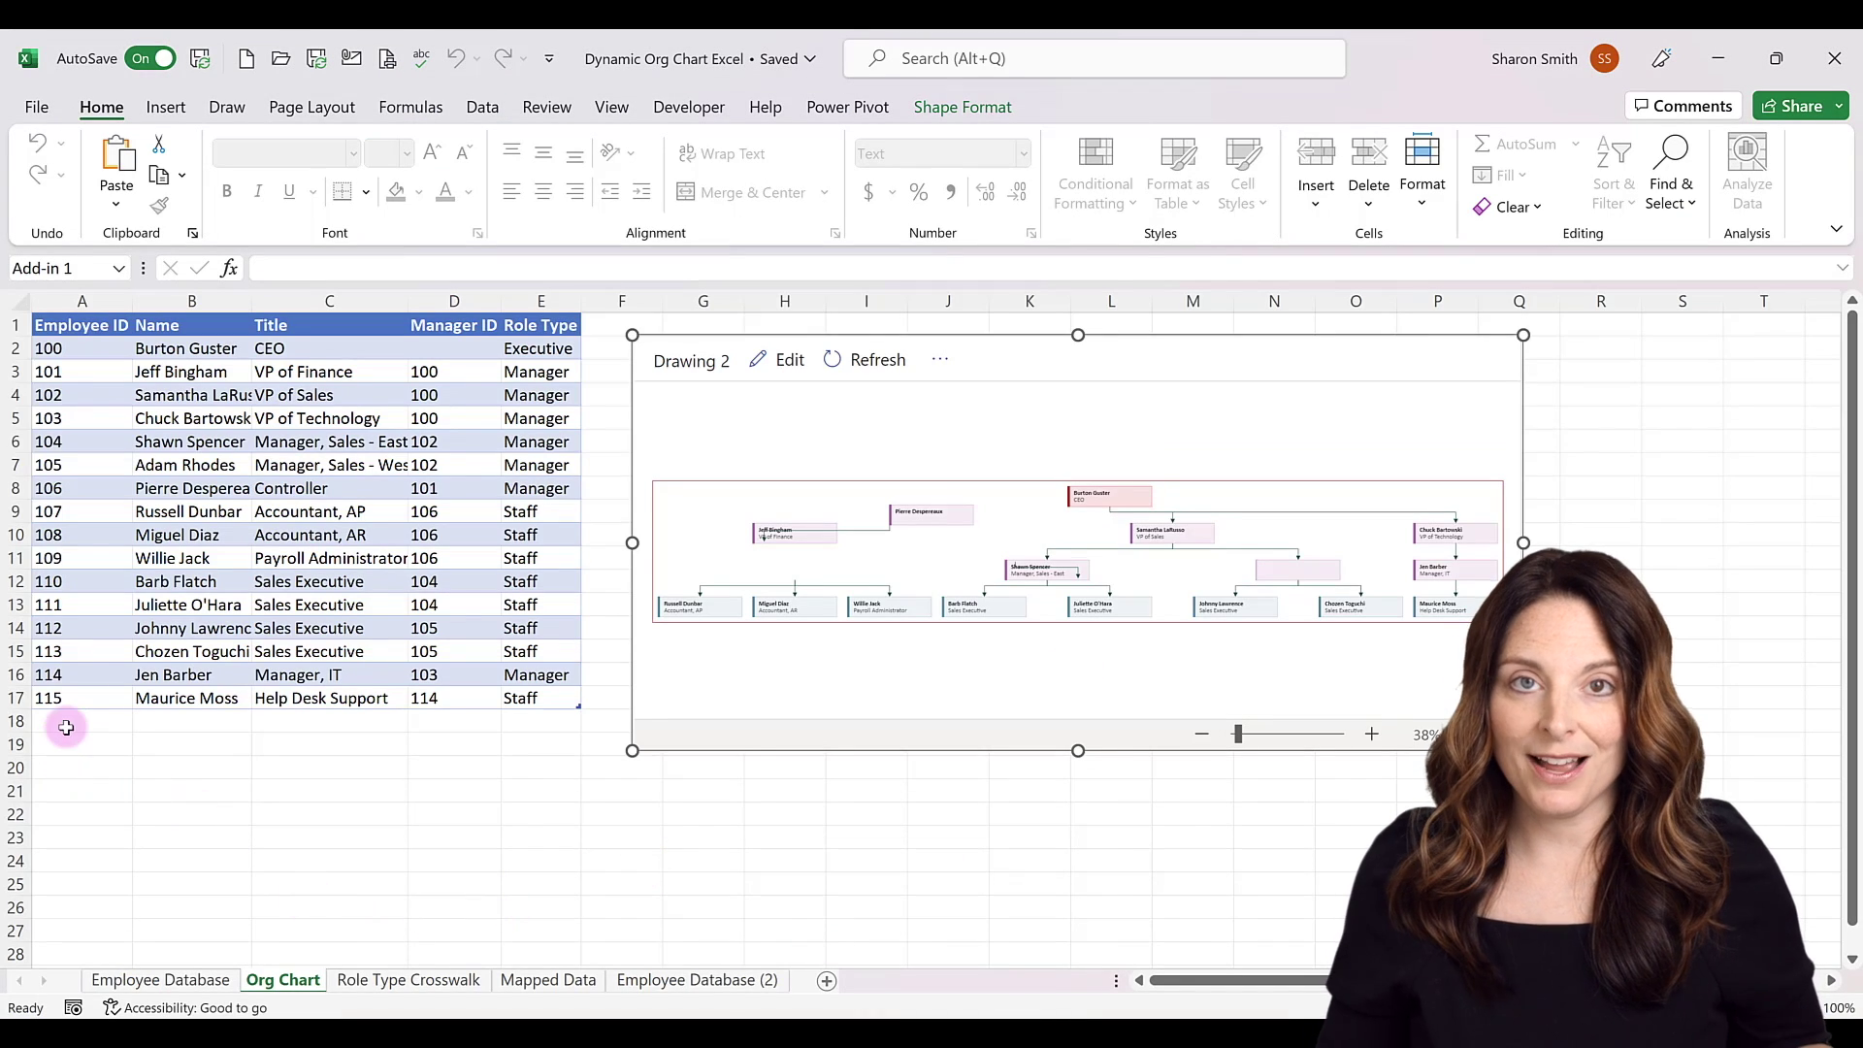
- Add row 18: employee 116, the new employee's name, Help Desk Support, manager 114, role Staff
{"action": "left_click", "coordinate": [96, 726]}
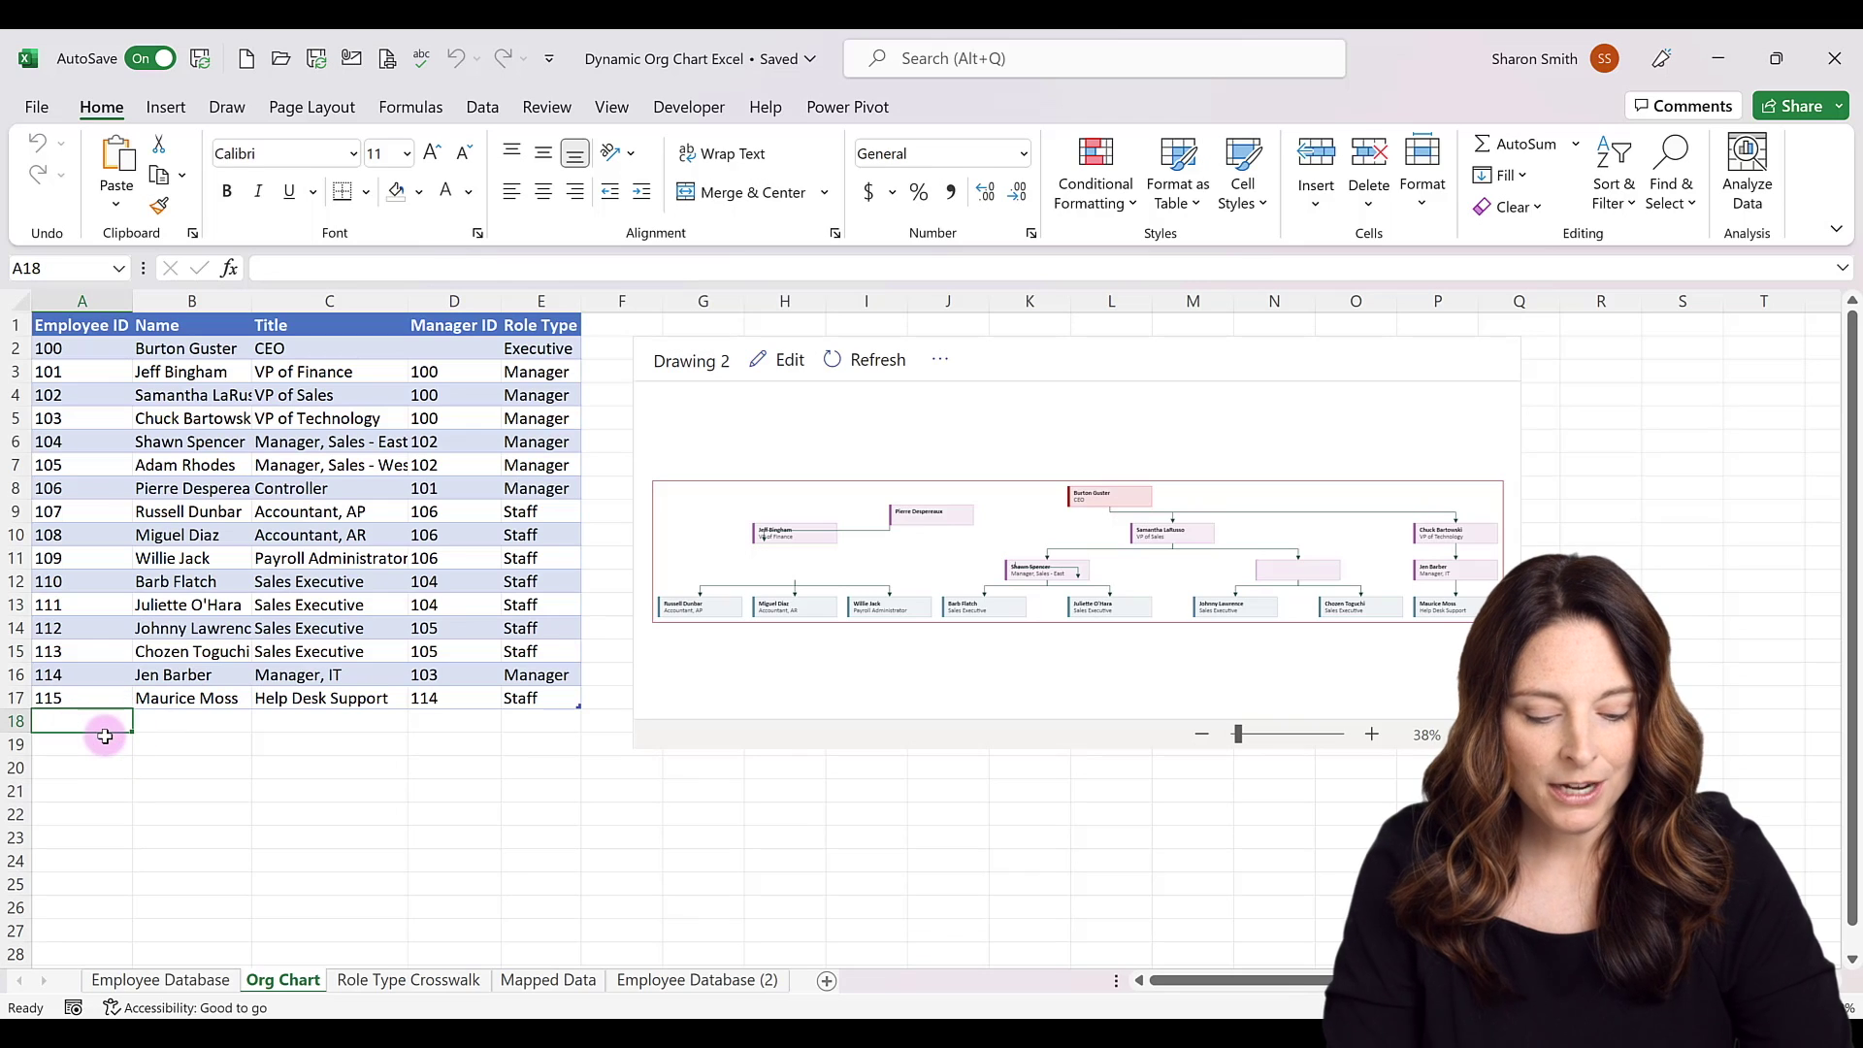
{"action": "type", "text": "116"}
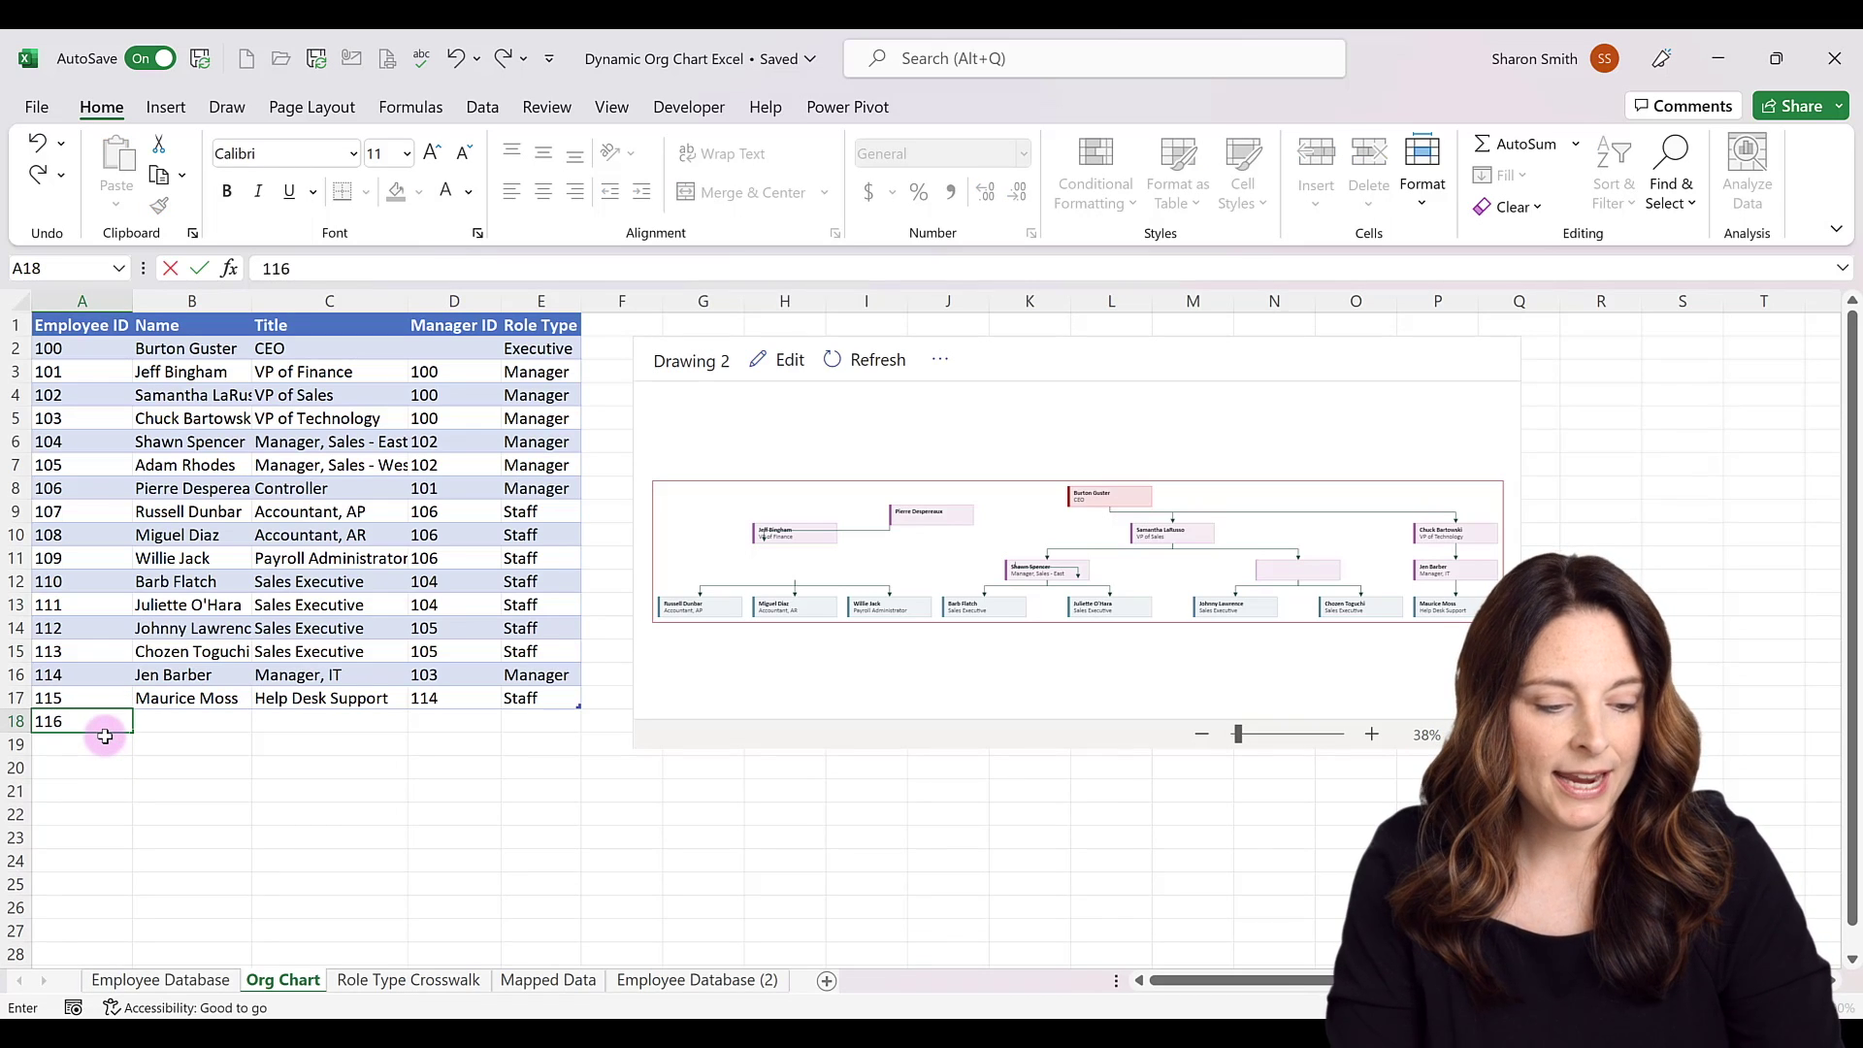
{"action": "key", "text": "Tab"}
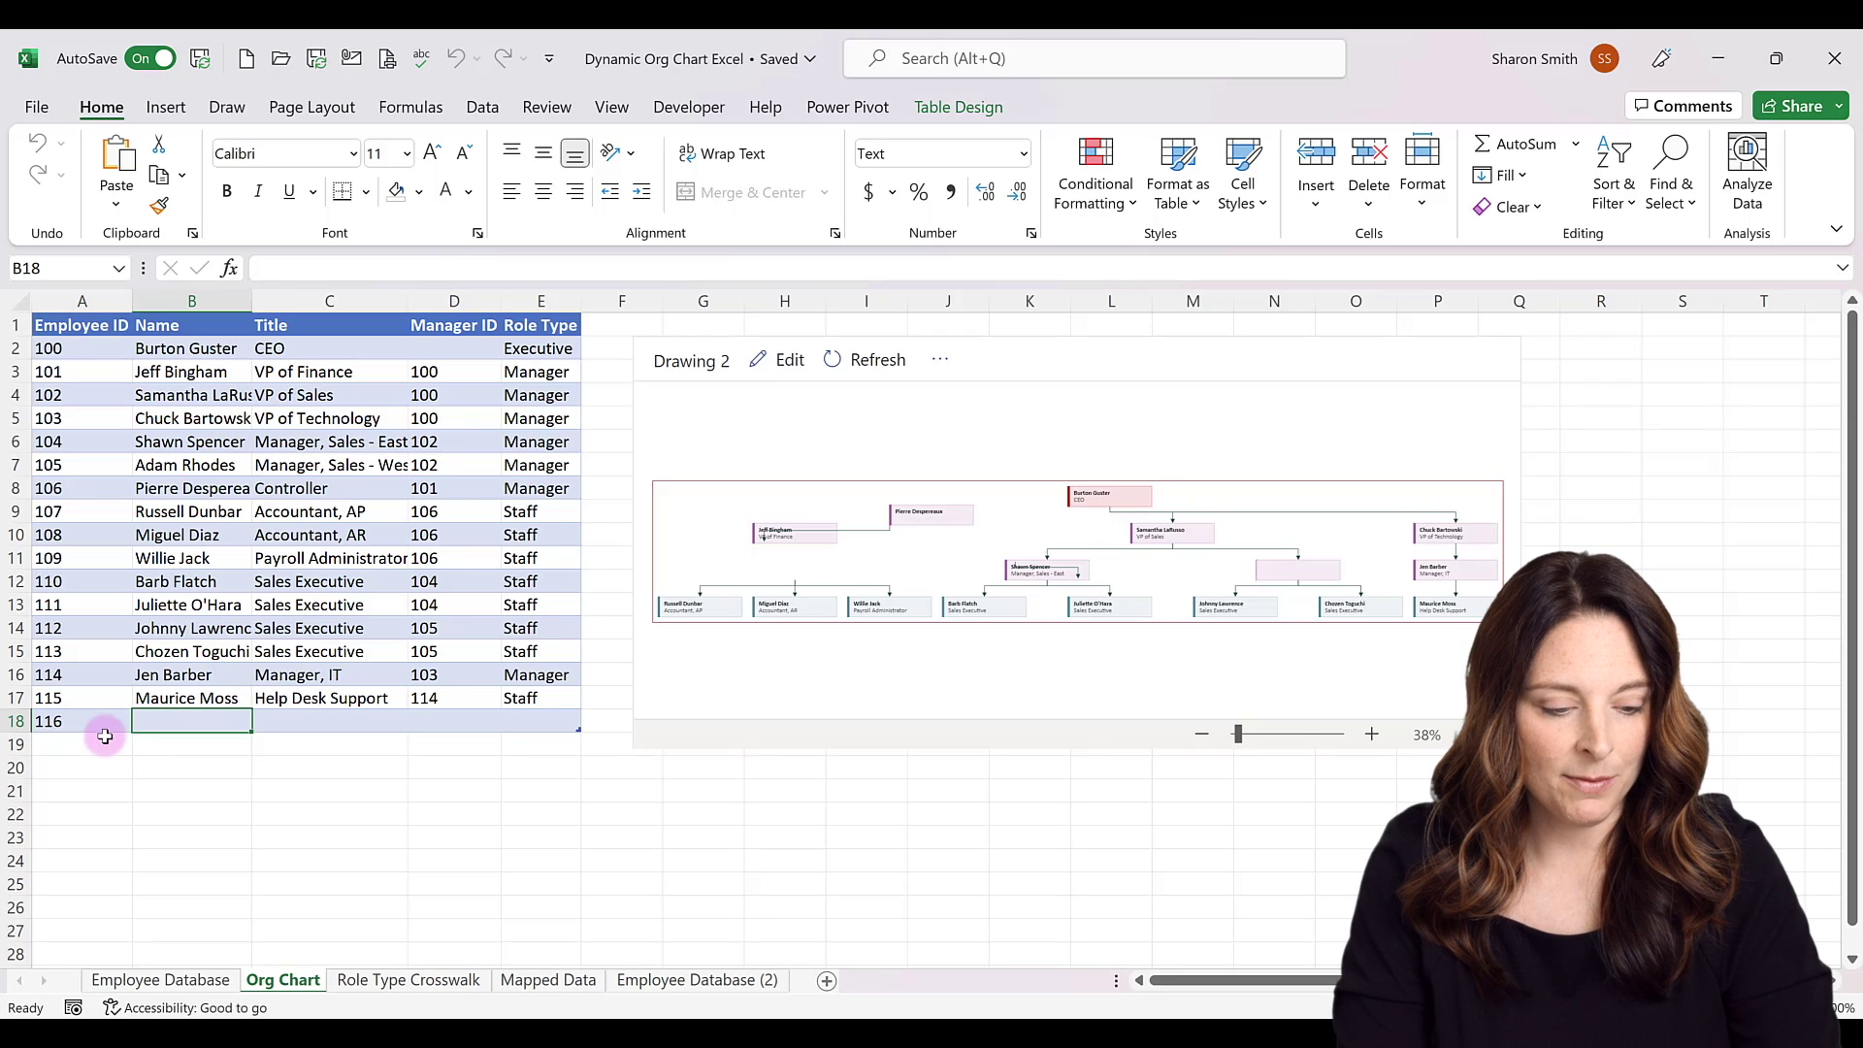
{"action": "type", "text": "Seymore Birkhoff"}
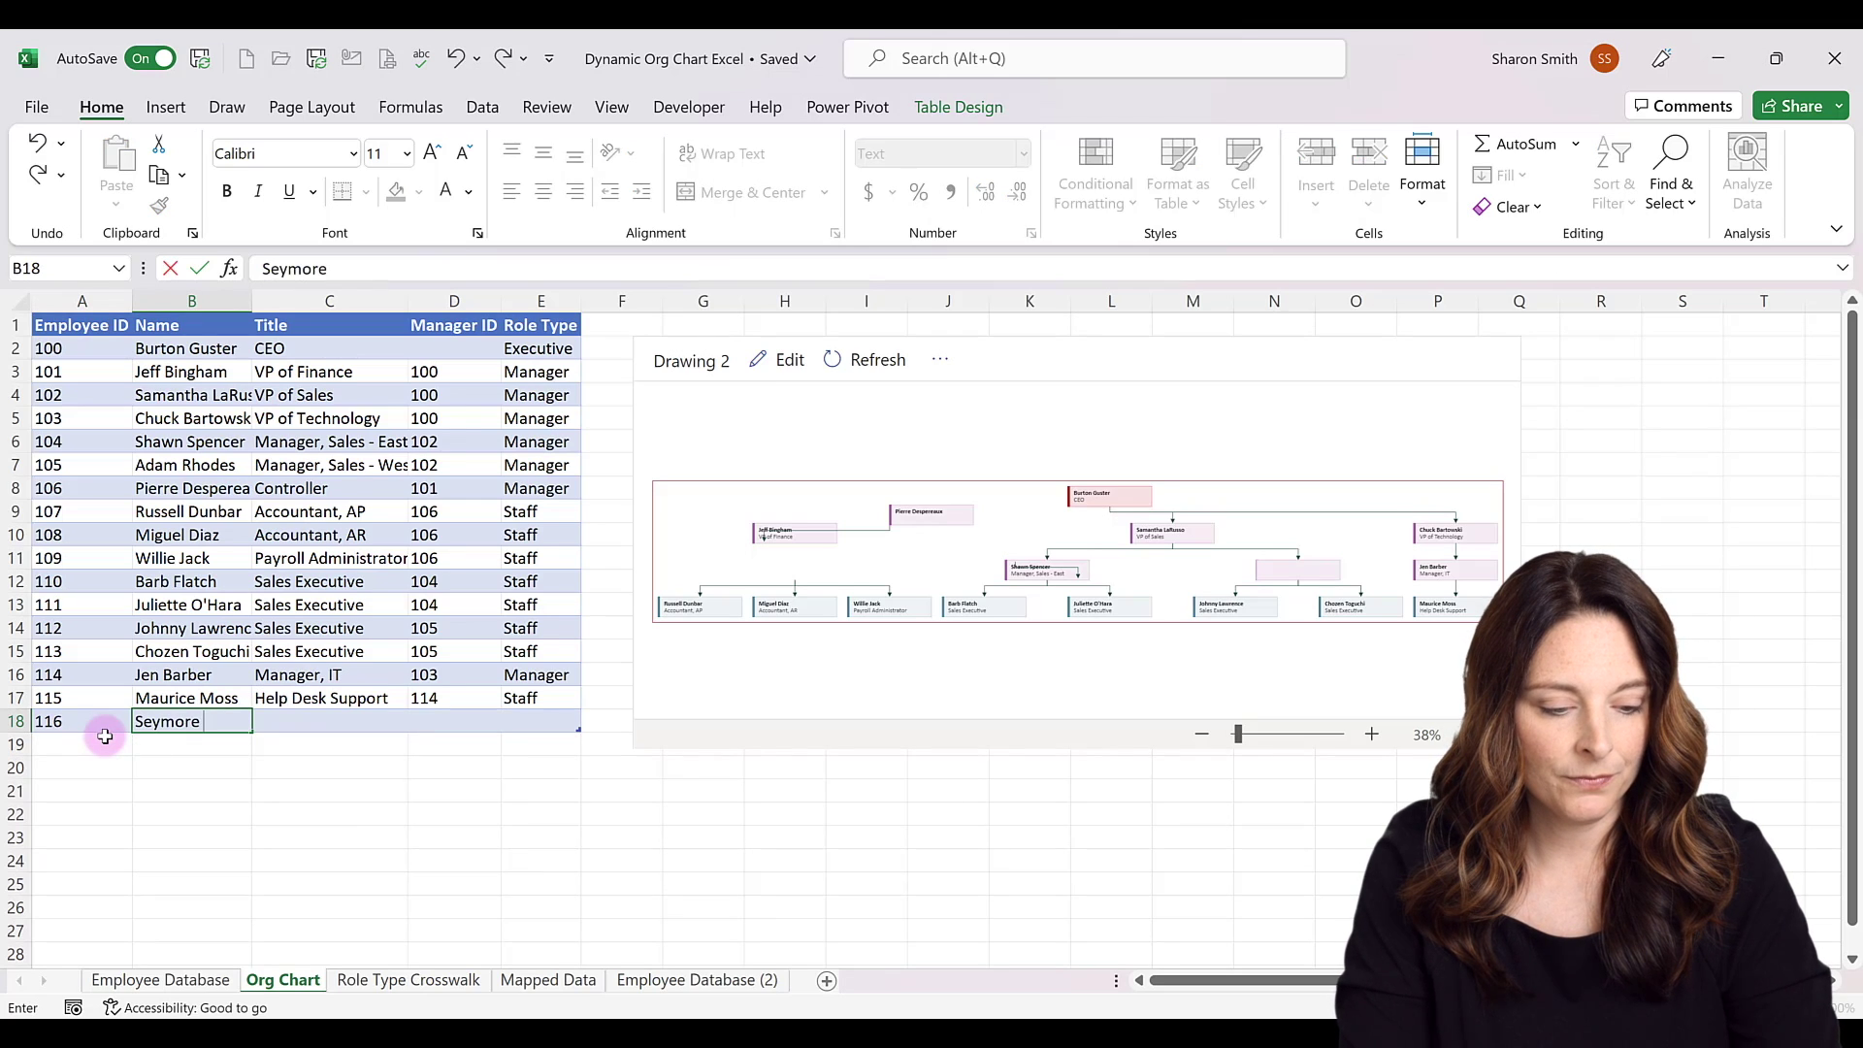
{"action": "key", "text": "Tab"}
{"action": "type", "text": "Help Desk Support"}
{"action": "key", "text": "Tab"}
{"action": "type", "text": "114"}
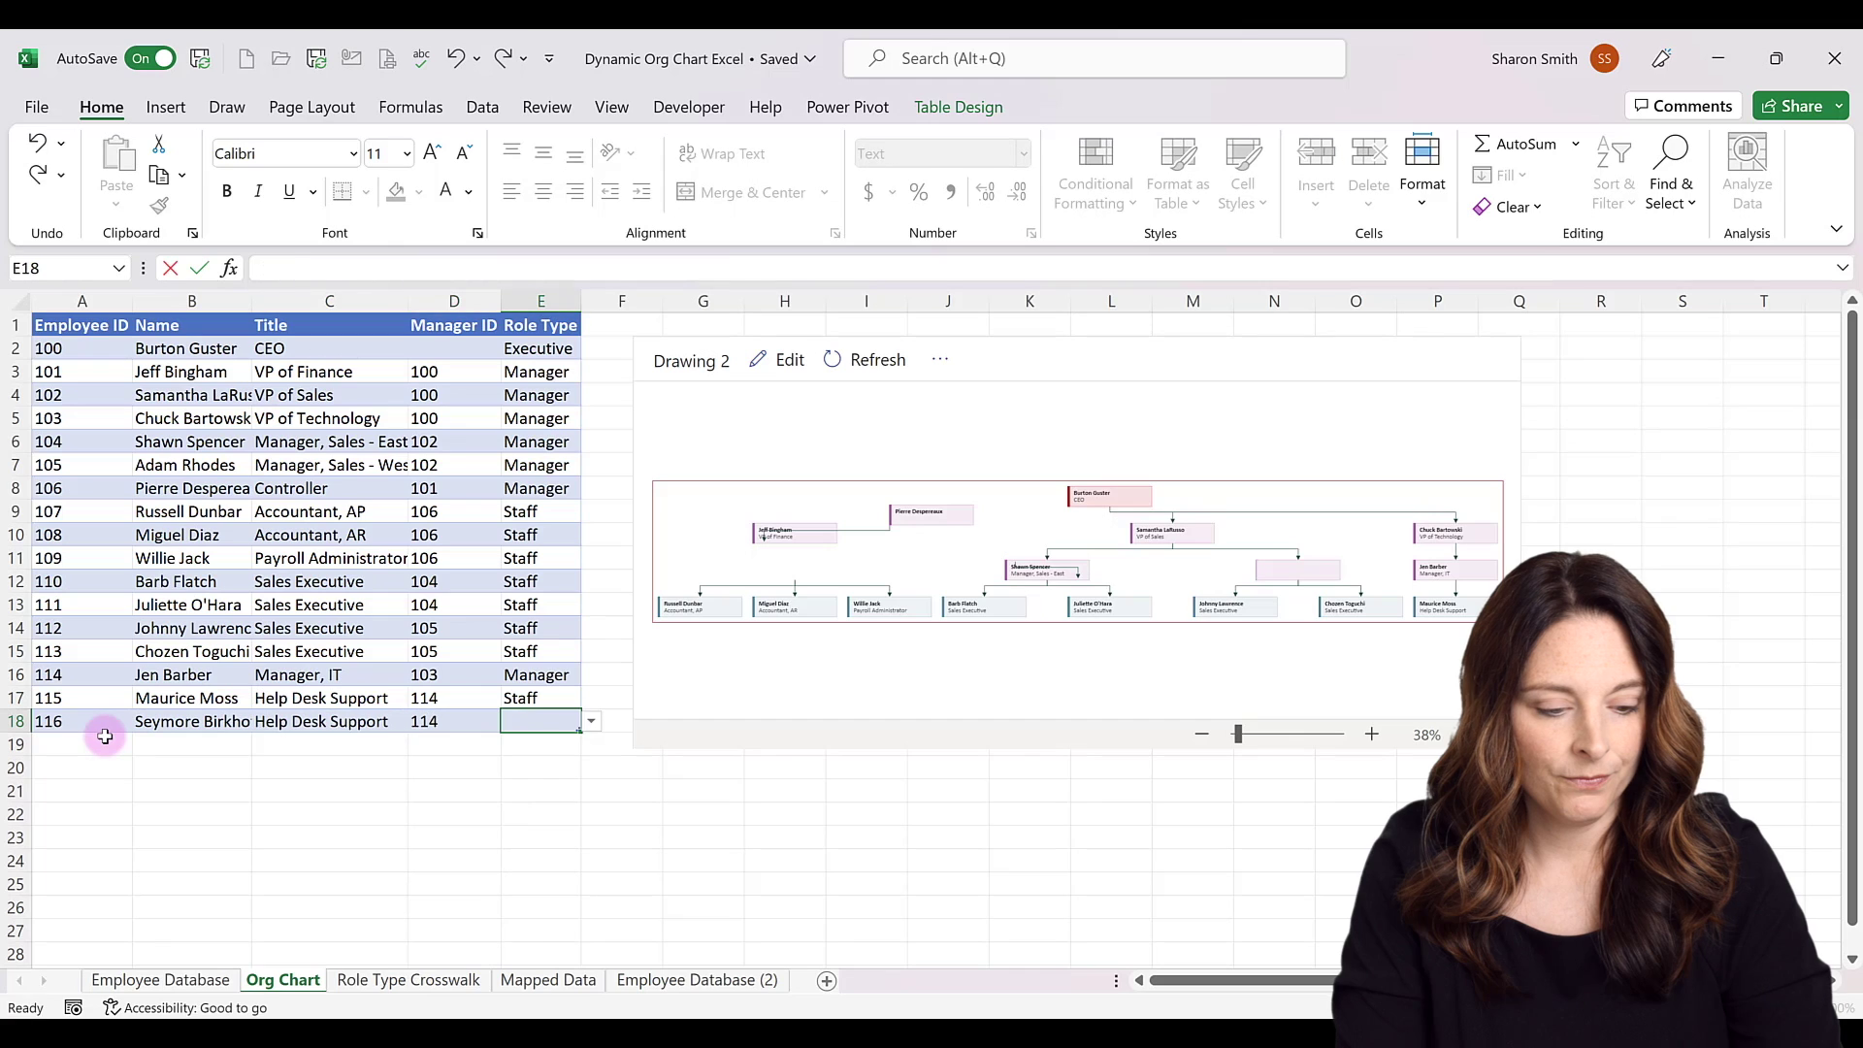
{"action": "key", "text": "Tab"}
{"action": "type", "text": "Staff"}
{"action": "key", "text": "Return"}
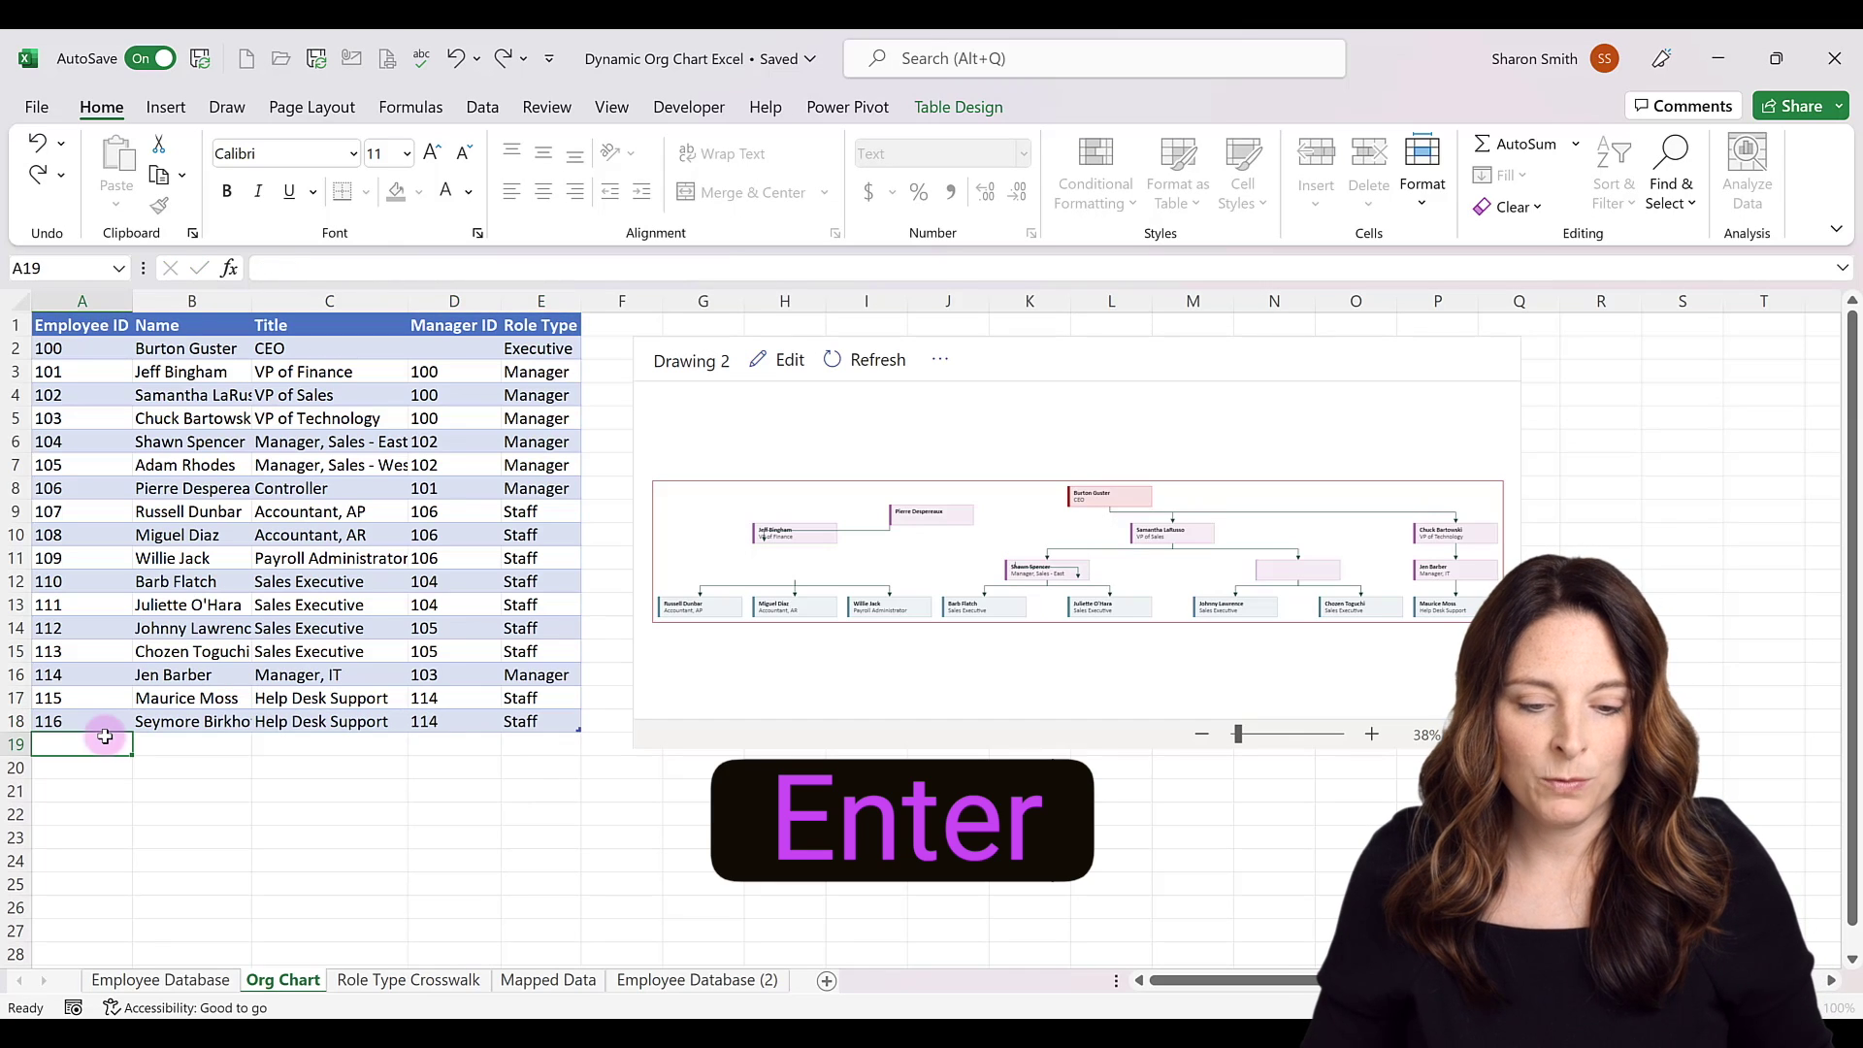
{"action": "left_click", "coordinate": [878, 360]}
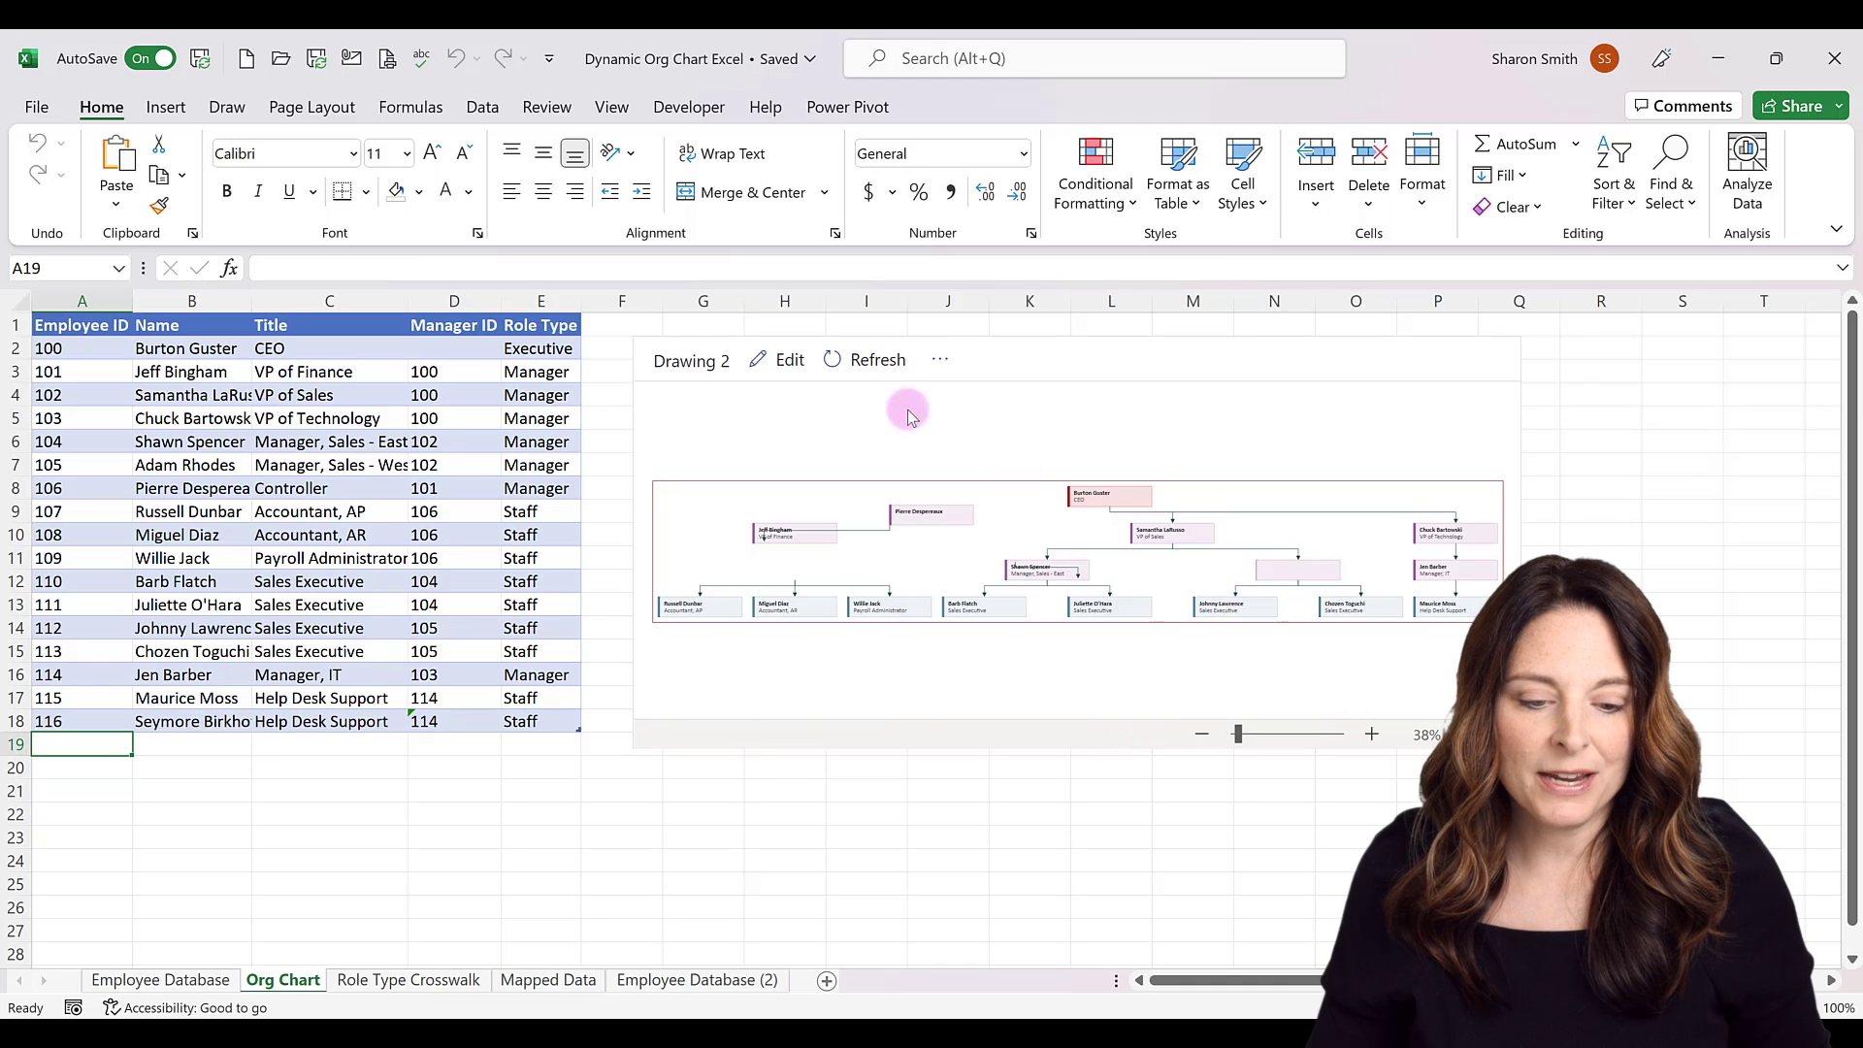
- Refresh the embedded org chart, confirm employee 116 appears in the Visio web copy, then return to Excel
{"action": "left_click", "coordinate": [867, 361]}
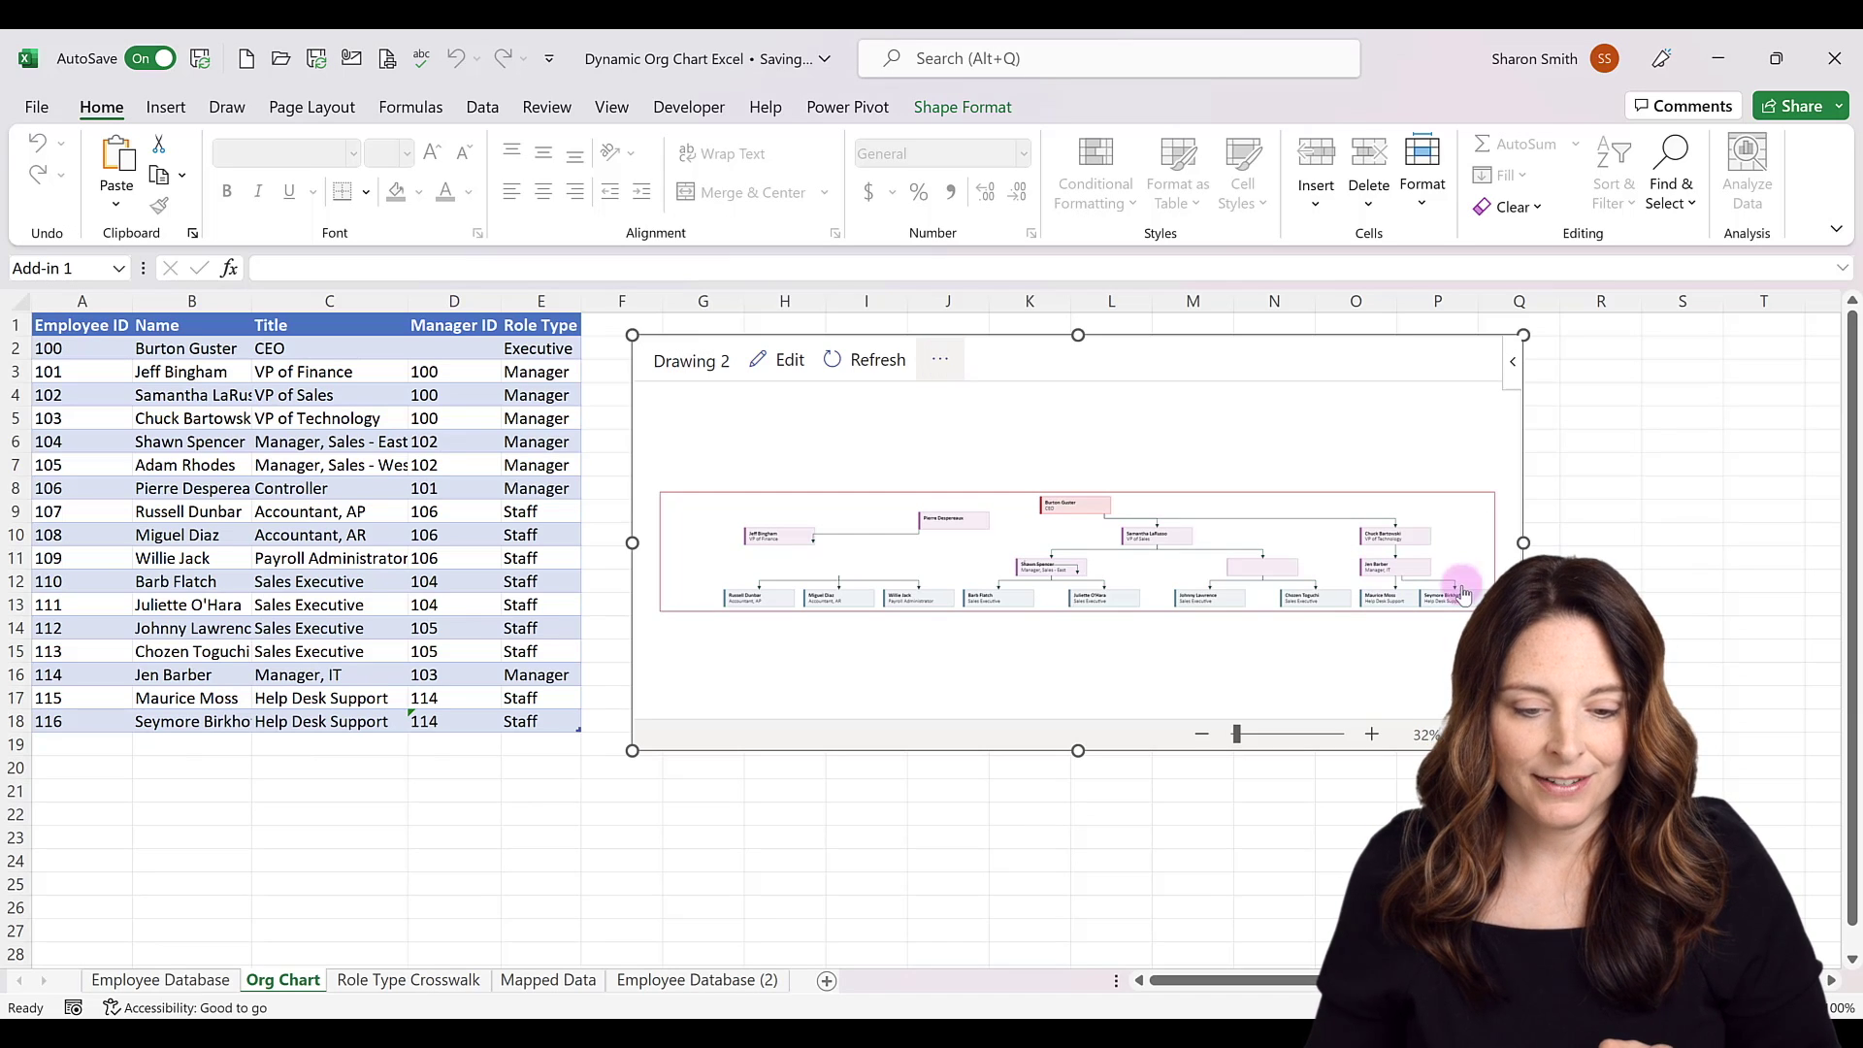
{"action": "left_click", "coordinate": [941, 359]}
{"action": "left_click", "coordinate": [1004, 453]}
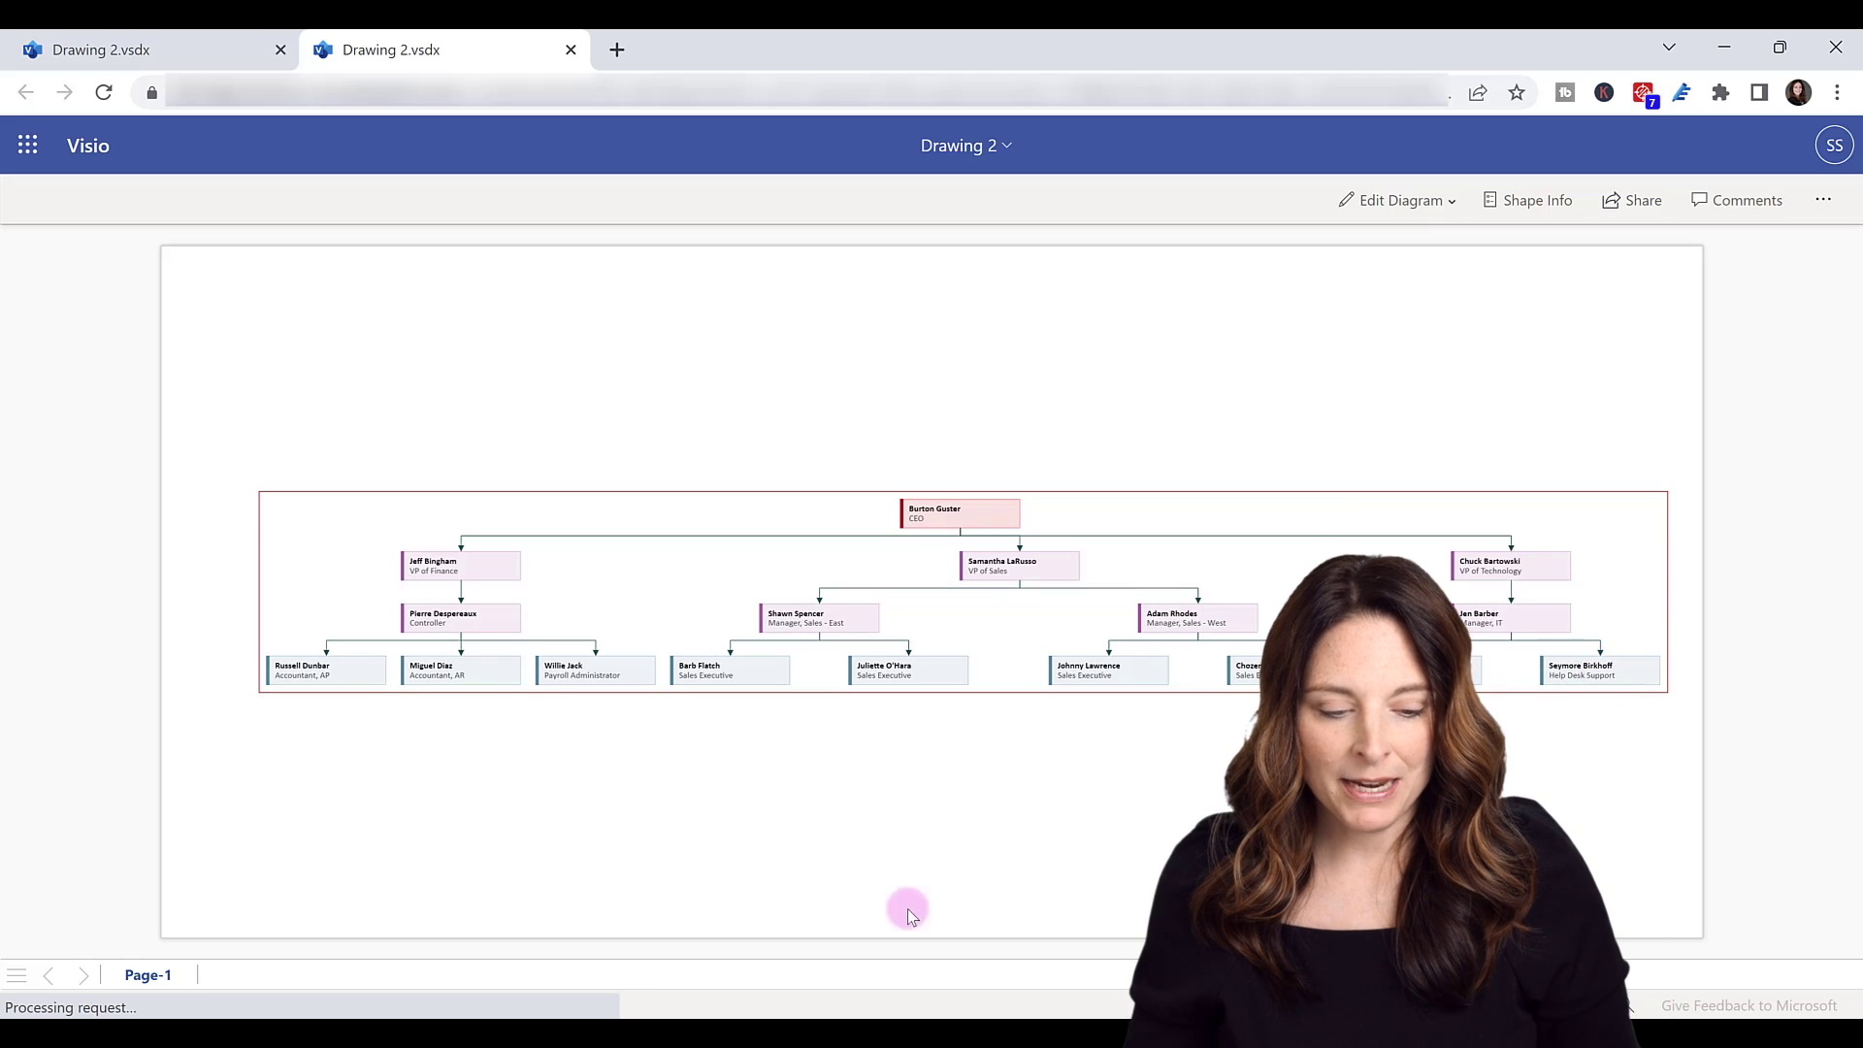
{"action": "left_click", "coordinate": [1049, 1011]}
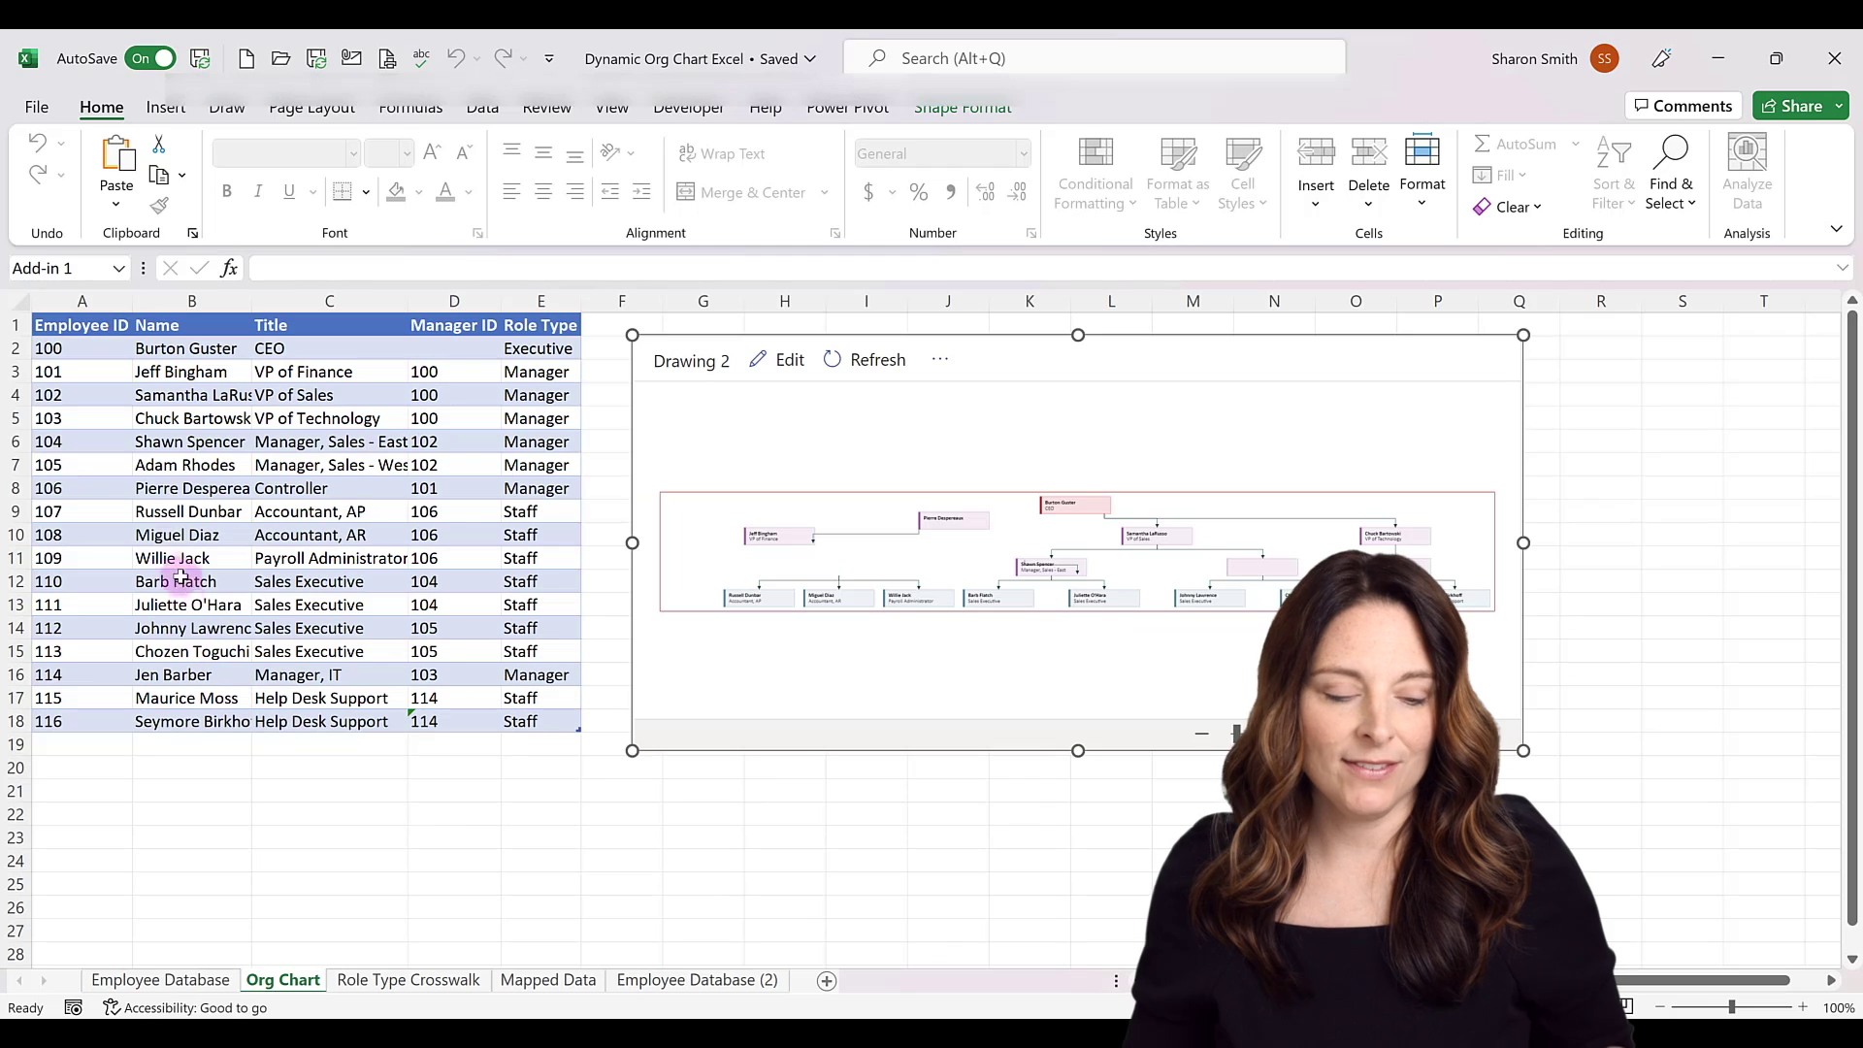
- Show employee 107's Role Type list in E9, offering Executive, Manager, Position, Assistant, Staff, Consultant, Vacancy
{"action": "left_click", "coordinate": [155, 512]}
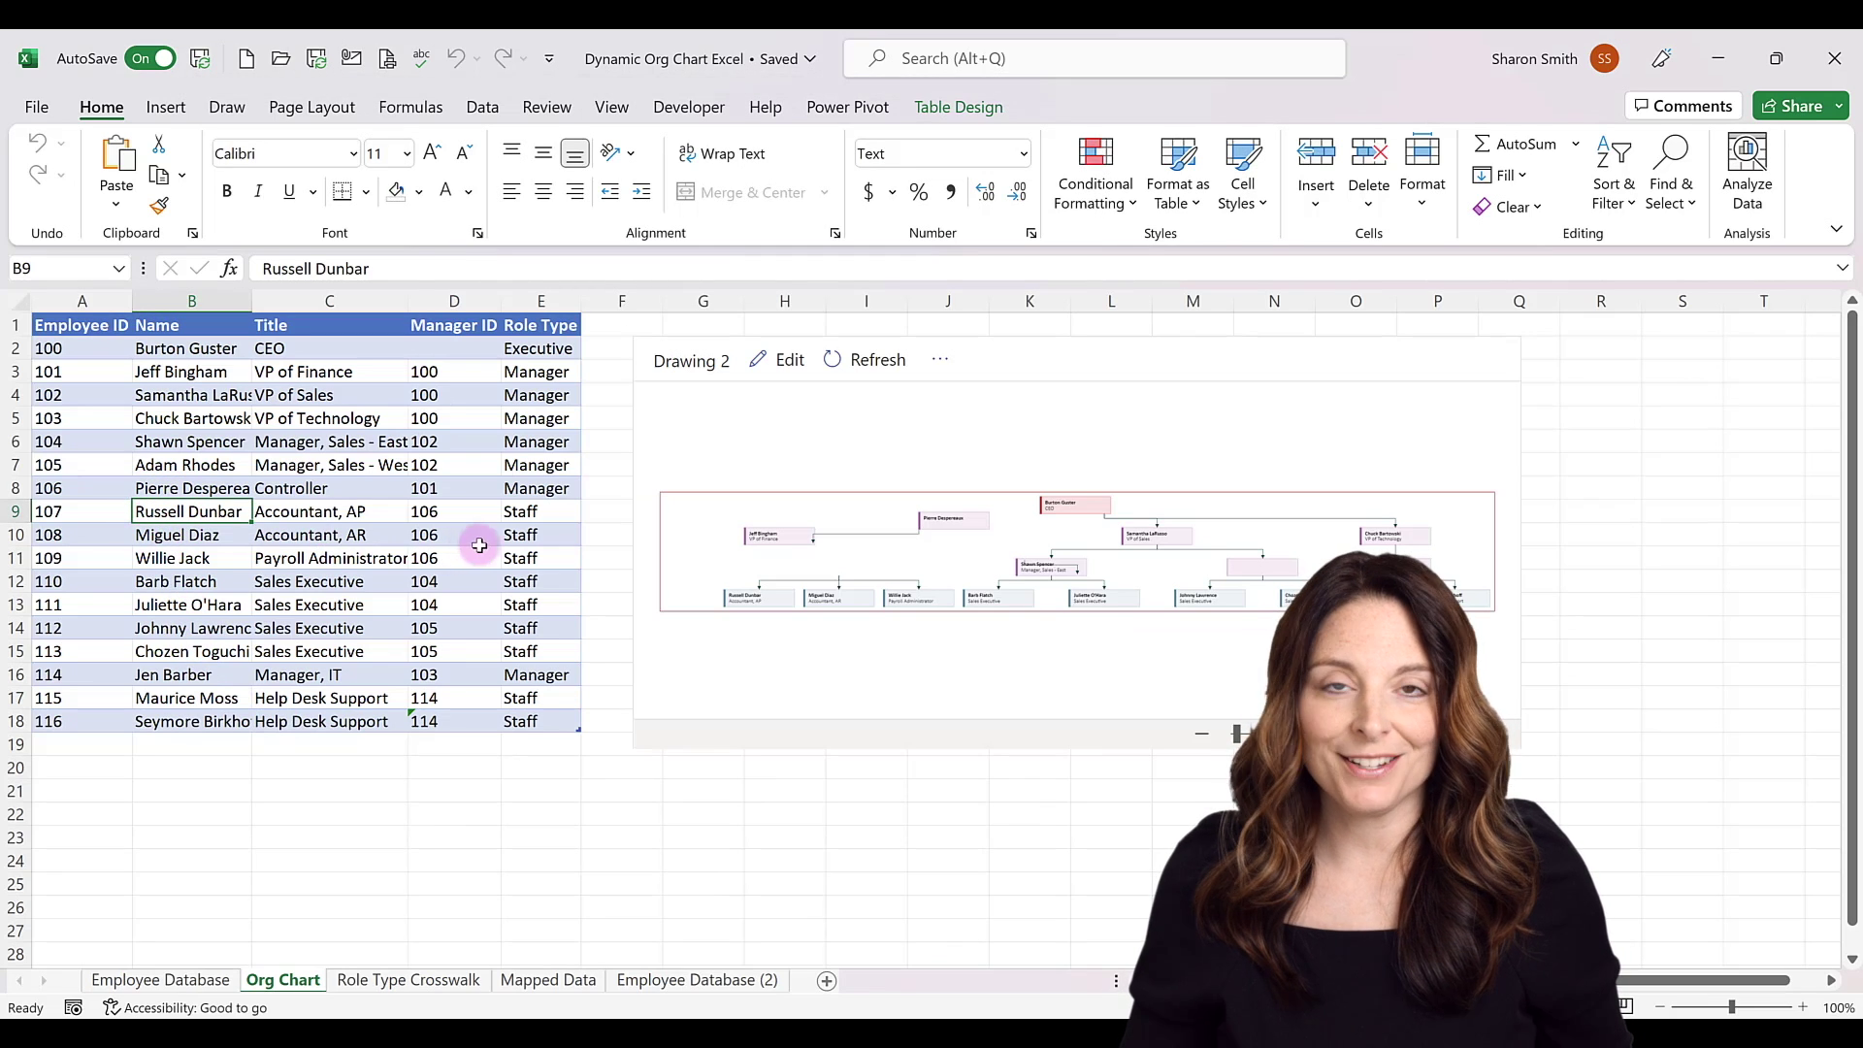
{"action": "left_click", "coordinate": [554, 510]}
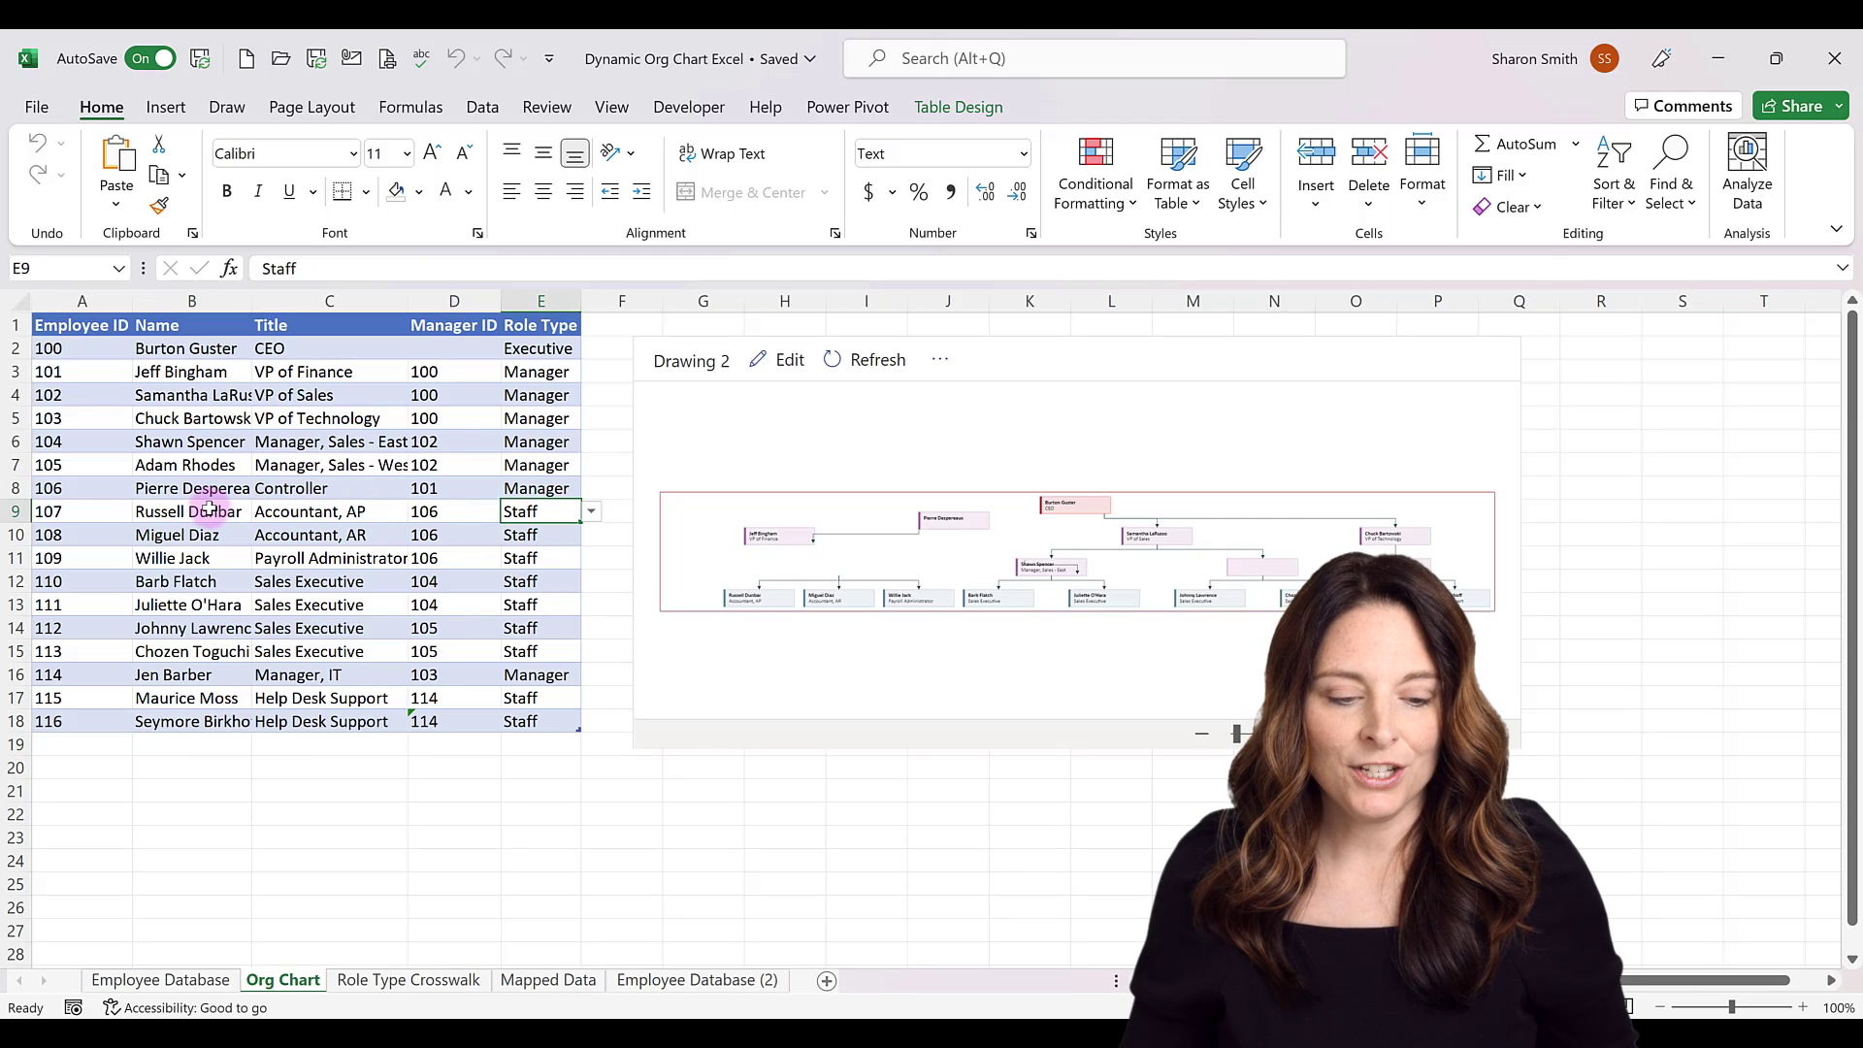
{"action": "left_click", "coordinate": [592, 511]}
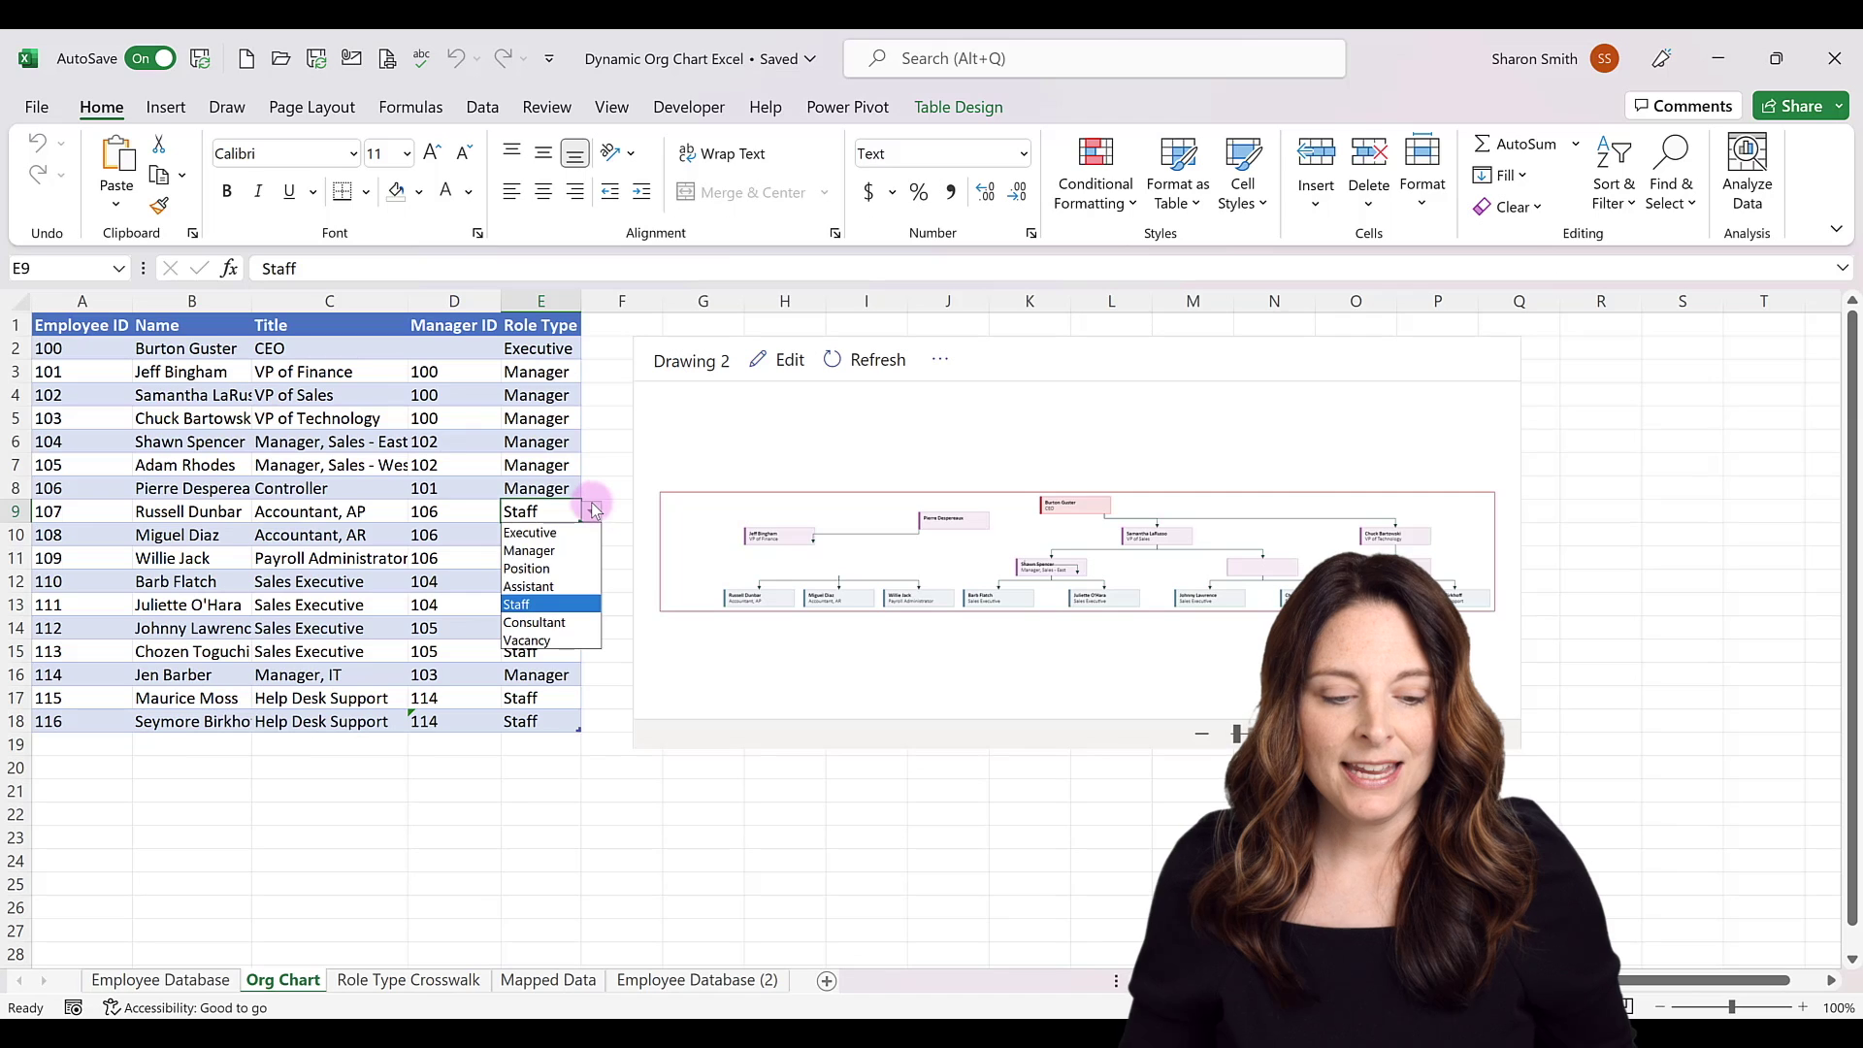